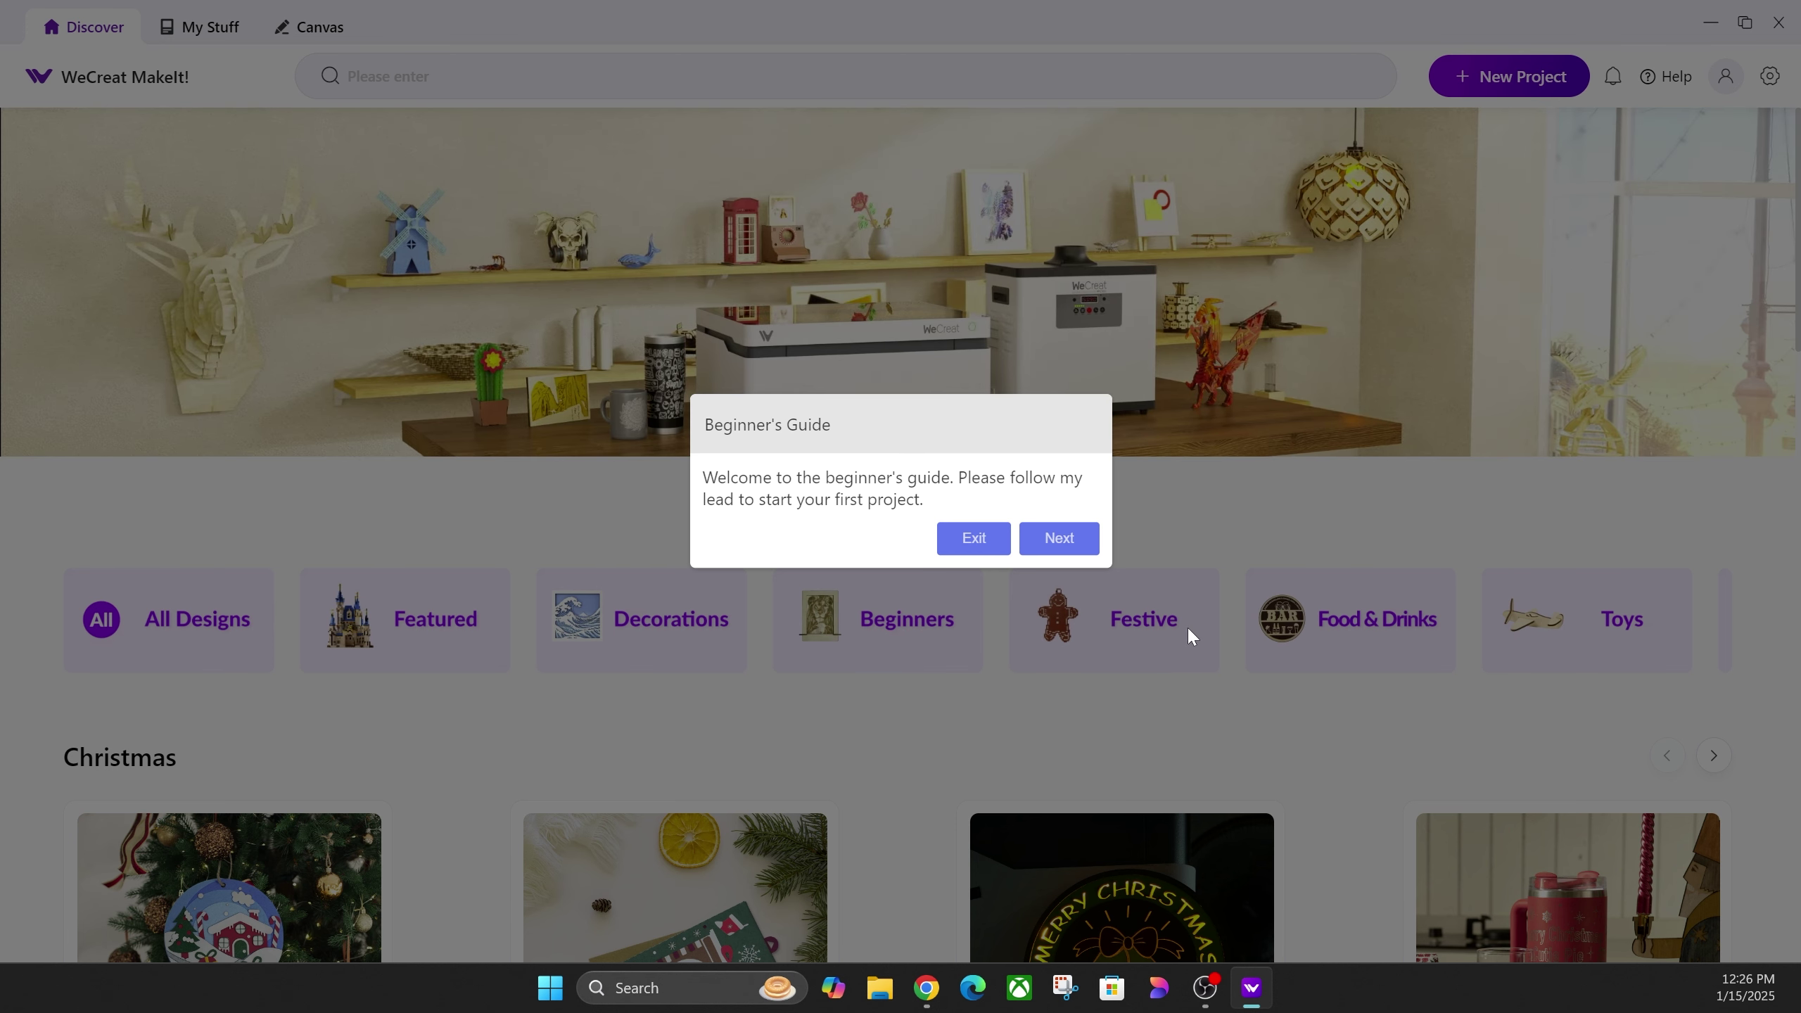
Start the beginner's guide, view its login form, and exit the guide without logging in.
{"action": "left_click", "coordinate": [927, 986]}
{"action": "left_click", "coordinate": [1058, 542]}
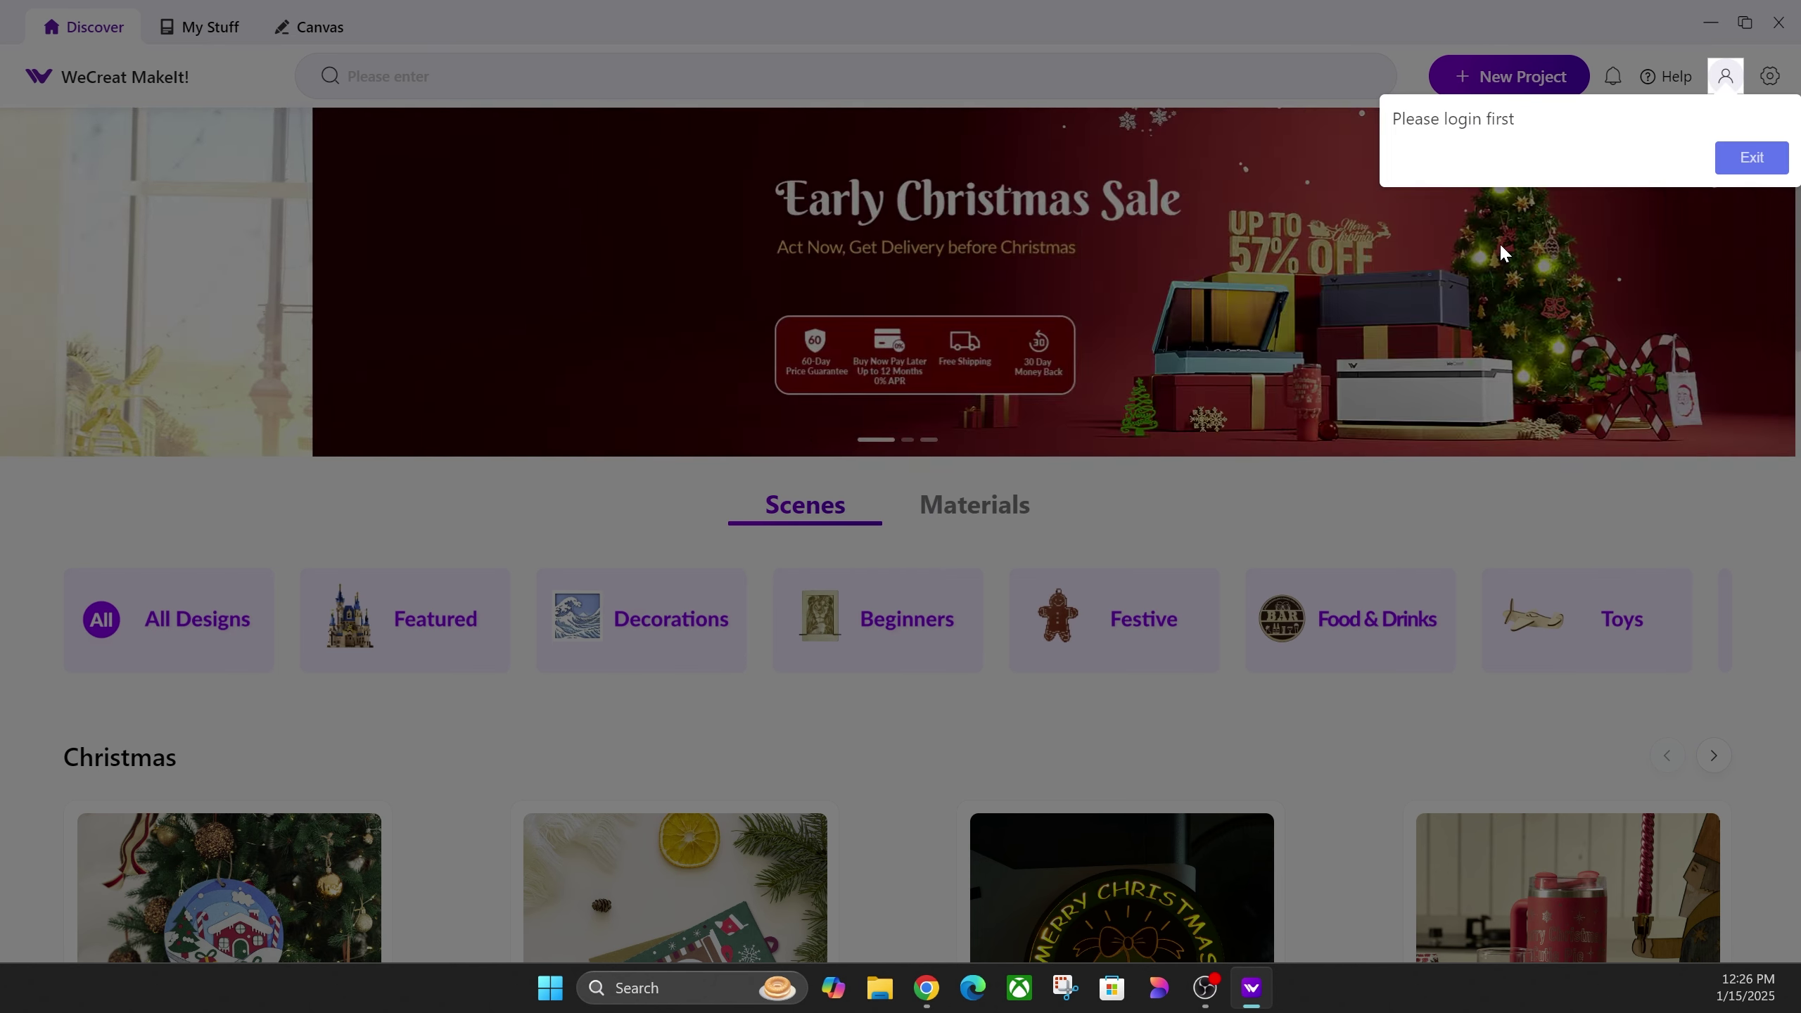
{"action": "left_click", "coordinate": [1727, 79]}
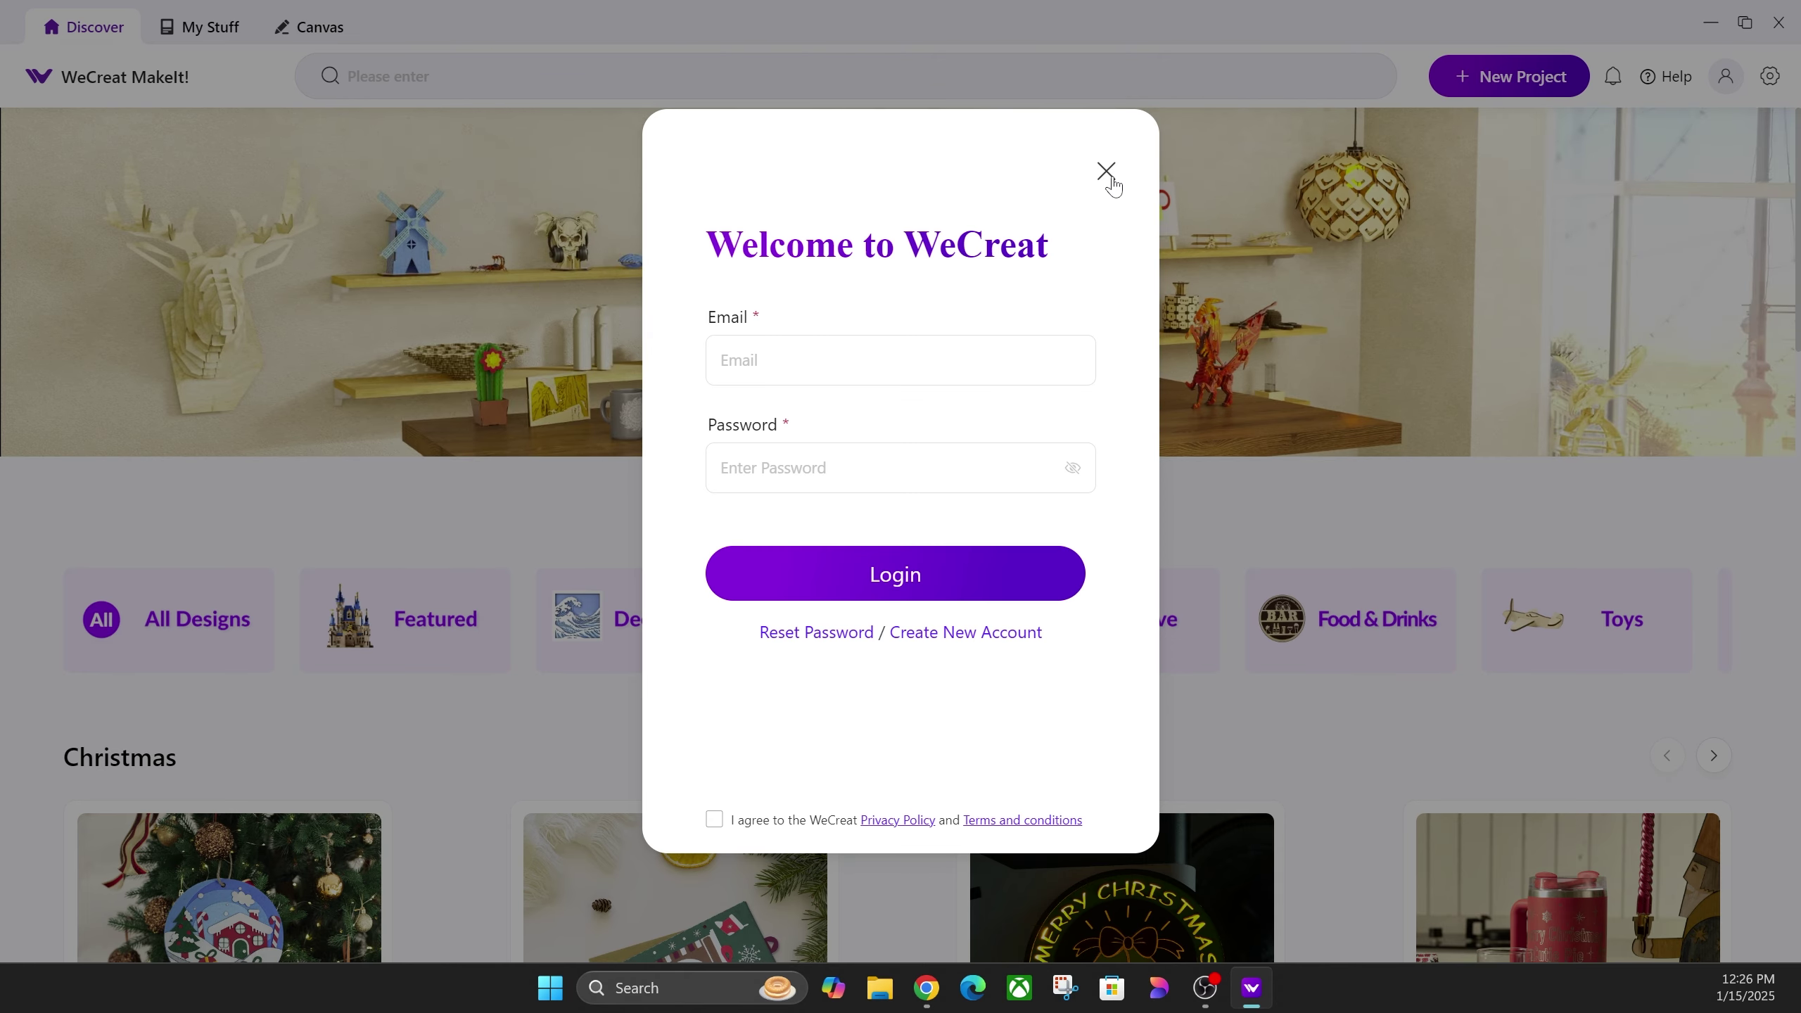
{"action": "left_click", "coordinate": [1107, 174]}
{"action": "left_click", "coordinate": [1758, 159]}
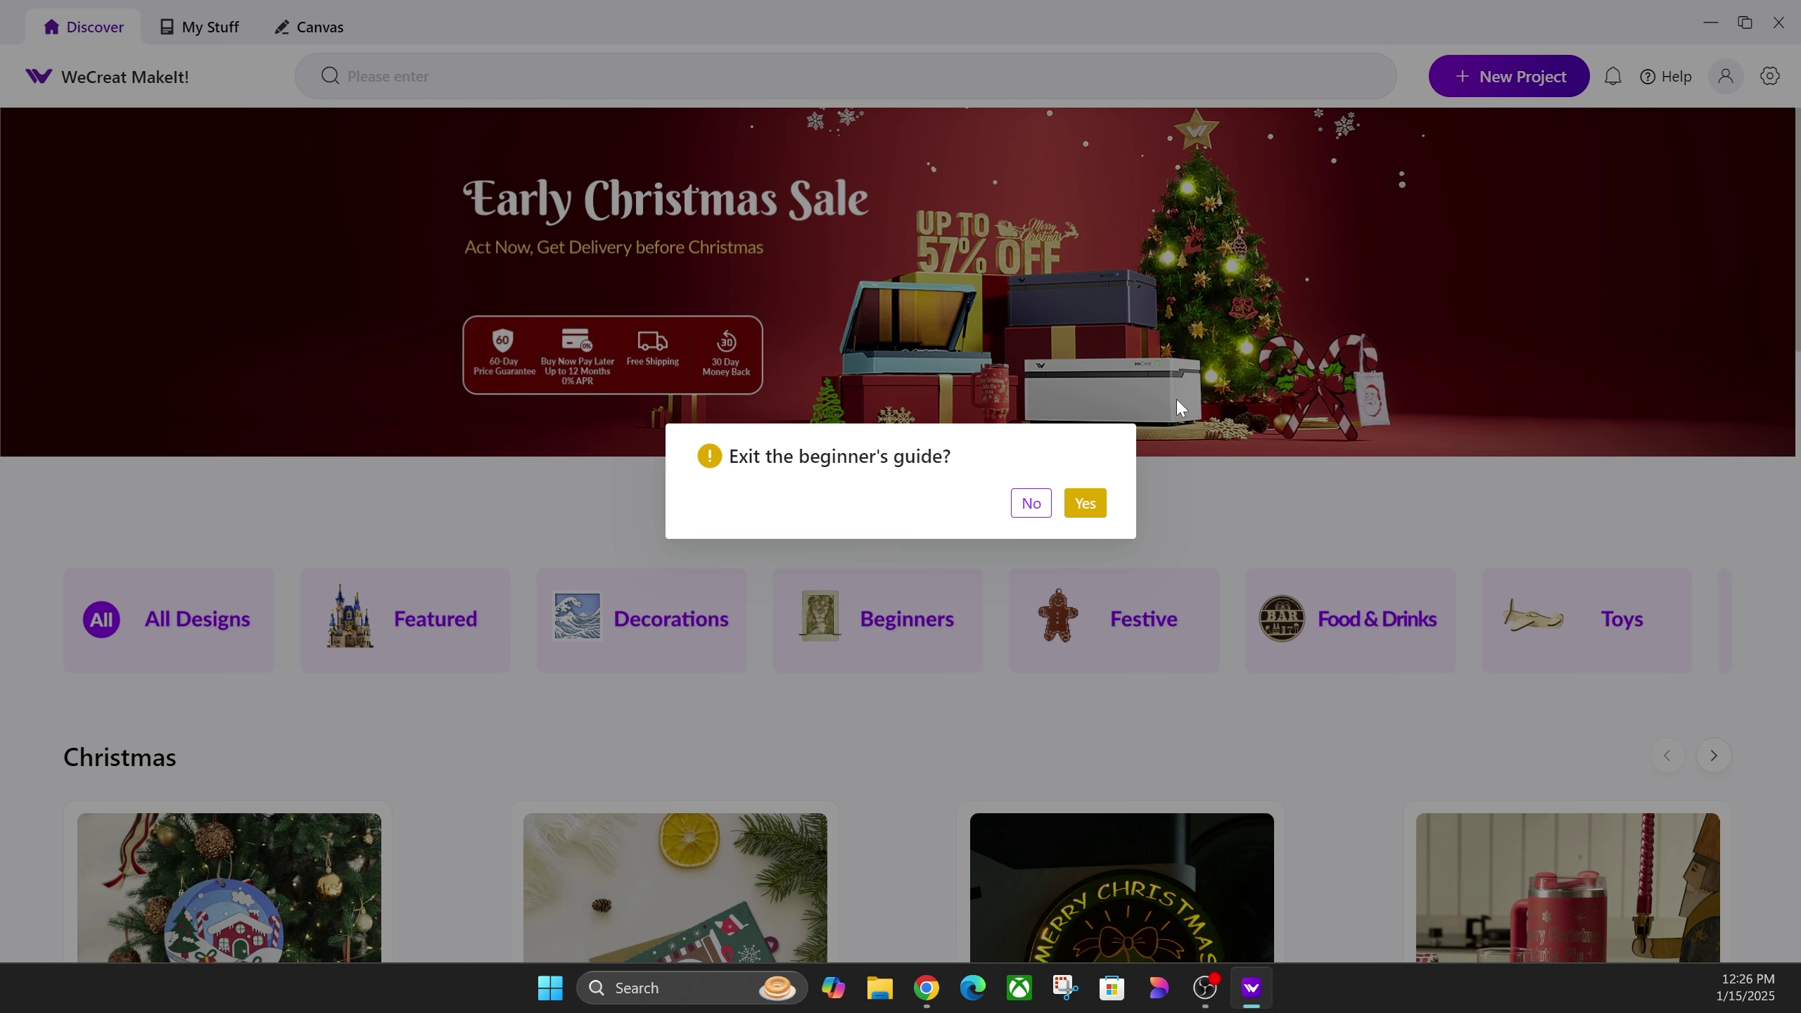
{"action": "left_click", "coordinate": [1085, 503]}
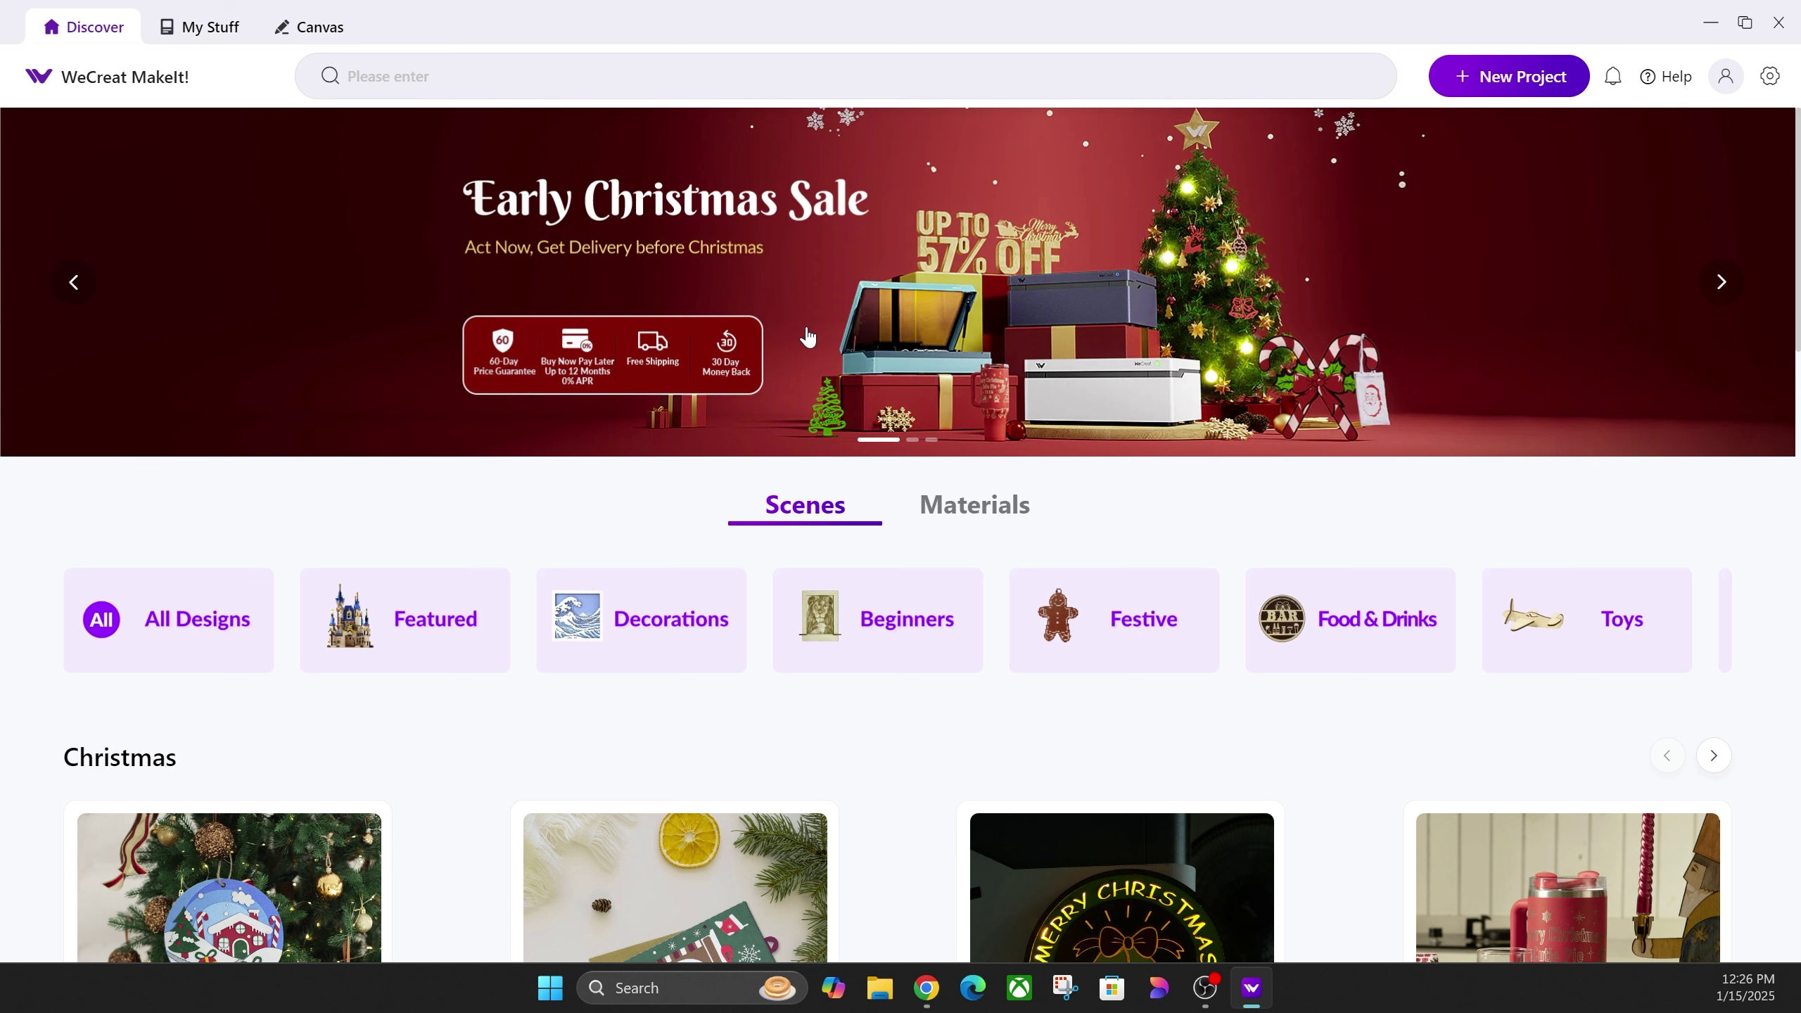
Browse the design library, filtering the sample projects by the Paper material.
{"action": "scroll", "coordinate": [1347, 319], "scroll_direction": "down", "scroll_amount": 4}
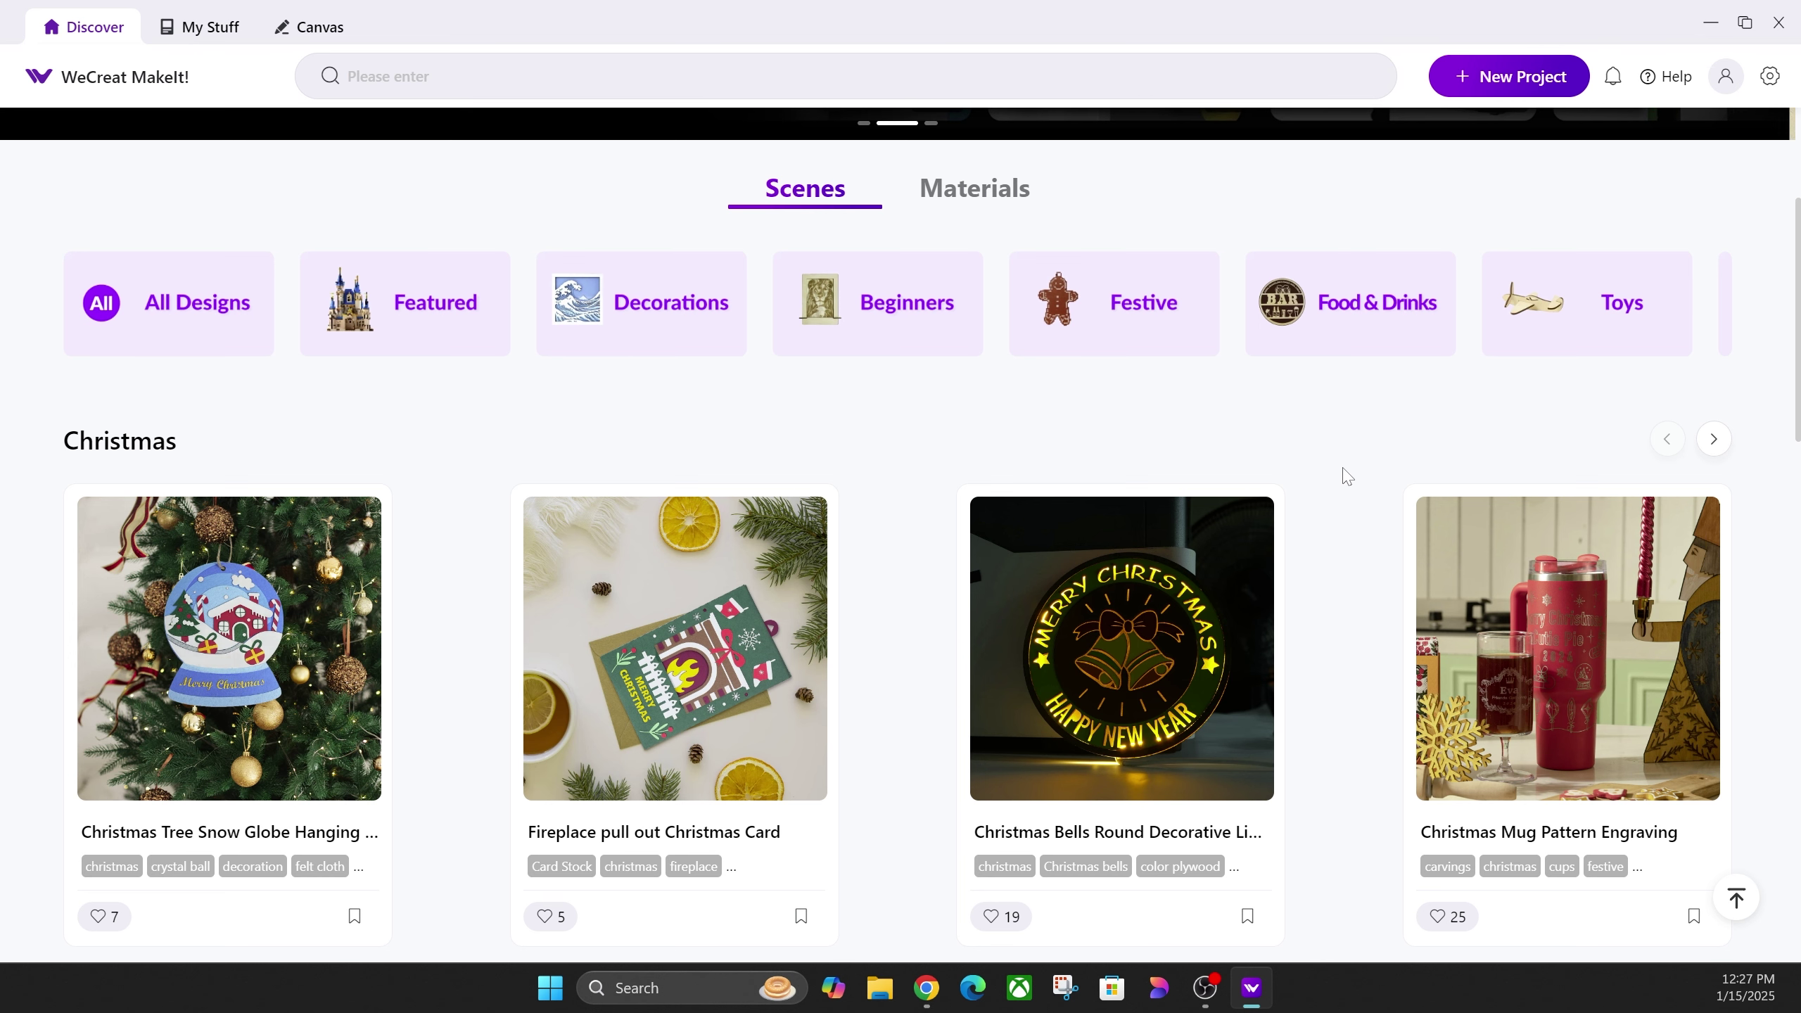
{"action": "scroll", "coordinate": [1318, 453], "scroll_direction": "up", "scroll_amount": 1}
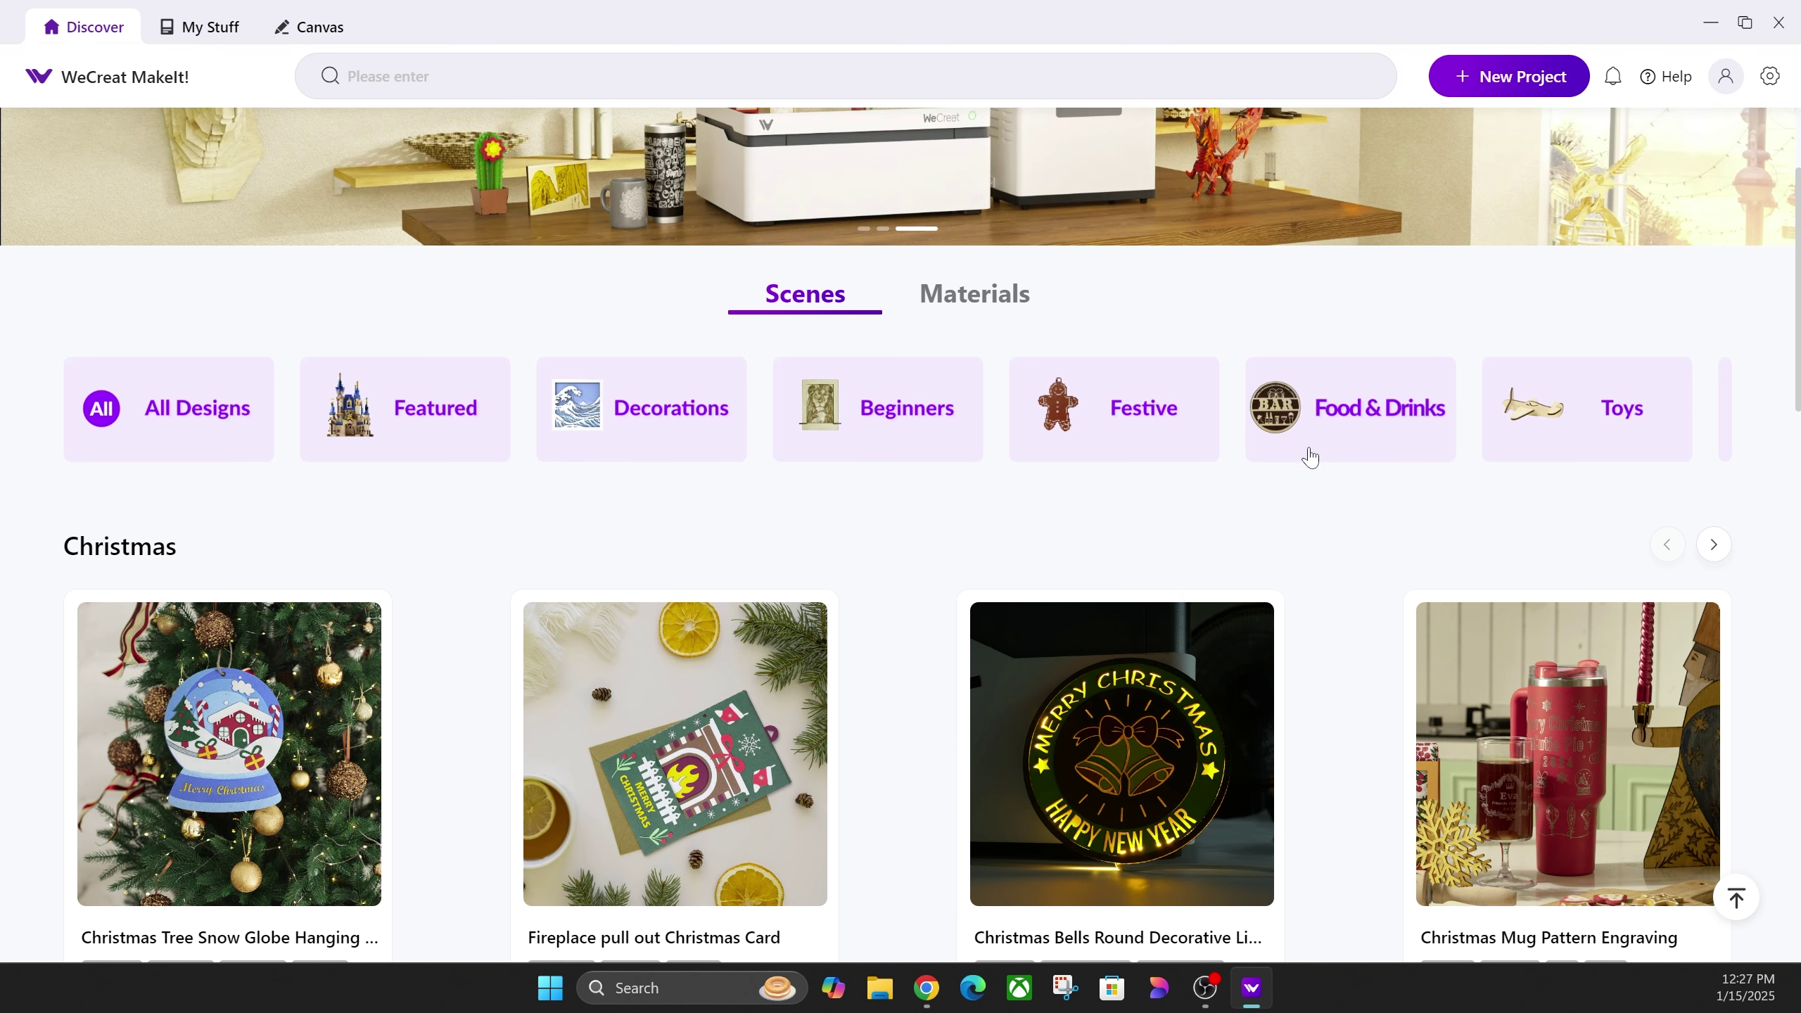
{"action": "left_click", "coordinate": [975, 295]}
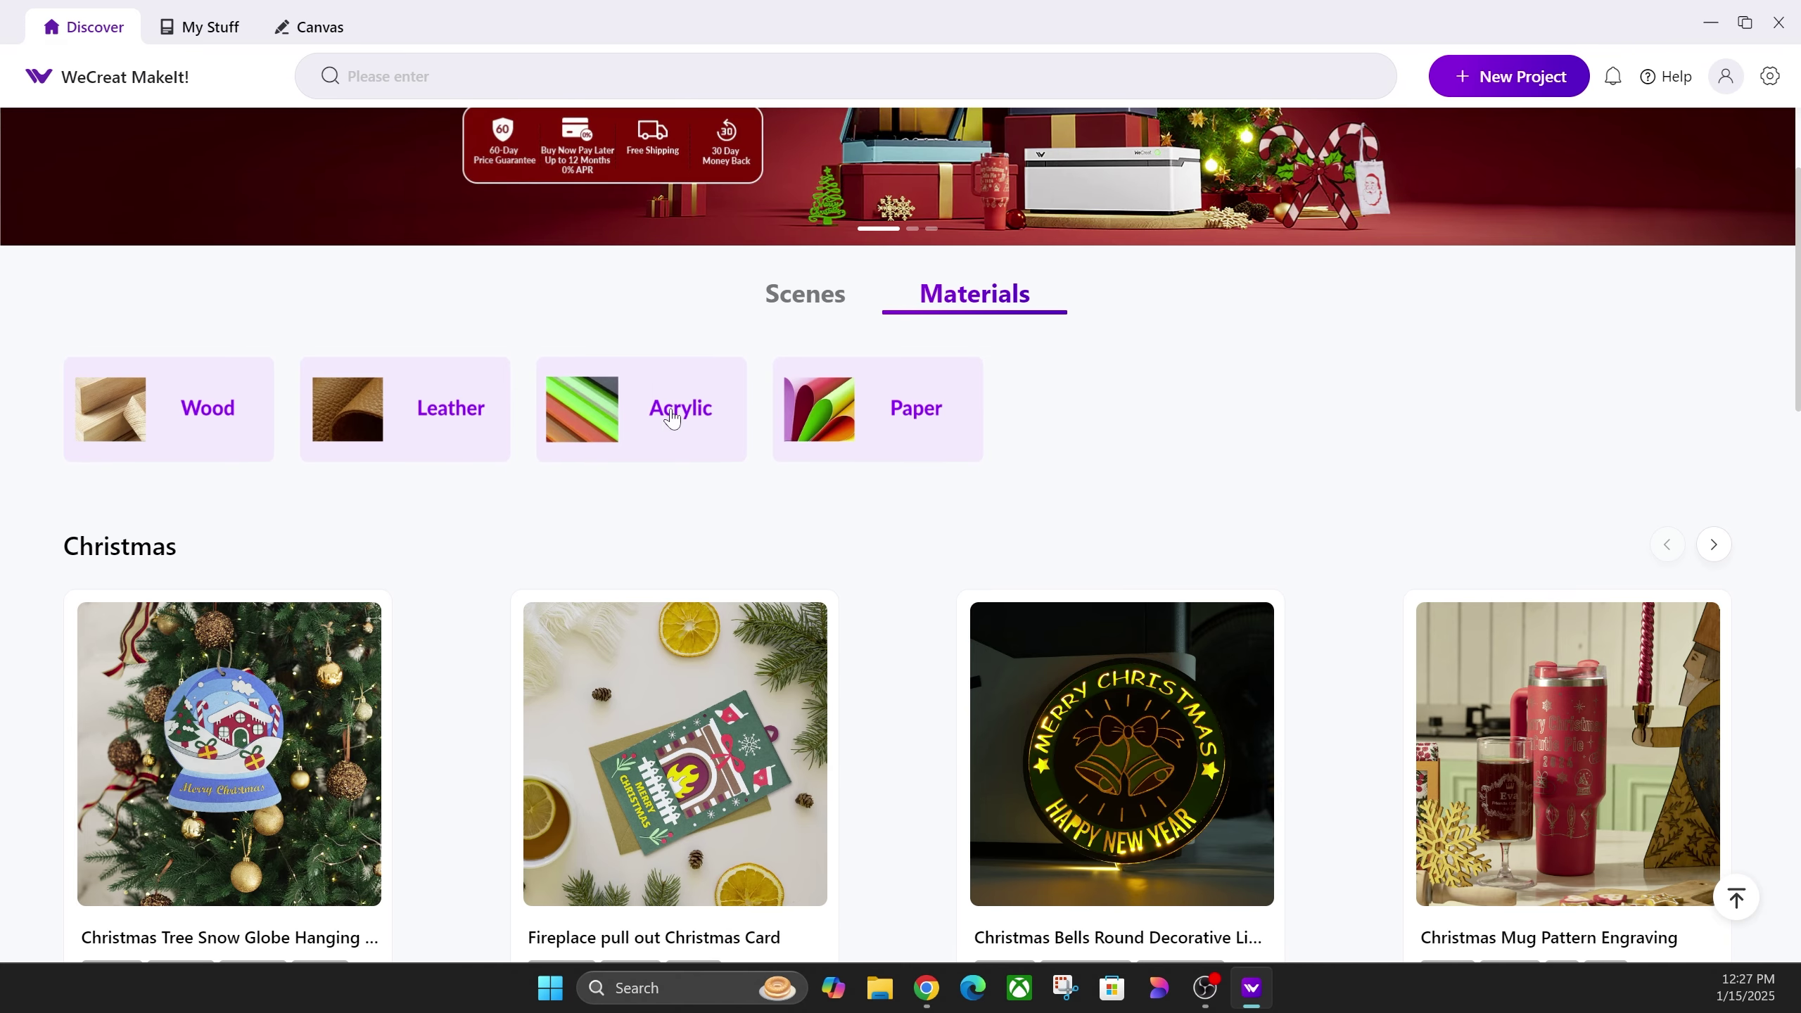
{"action": "left_click", "coordinate": [847, 426]}
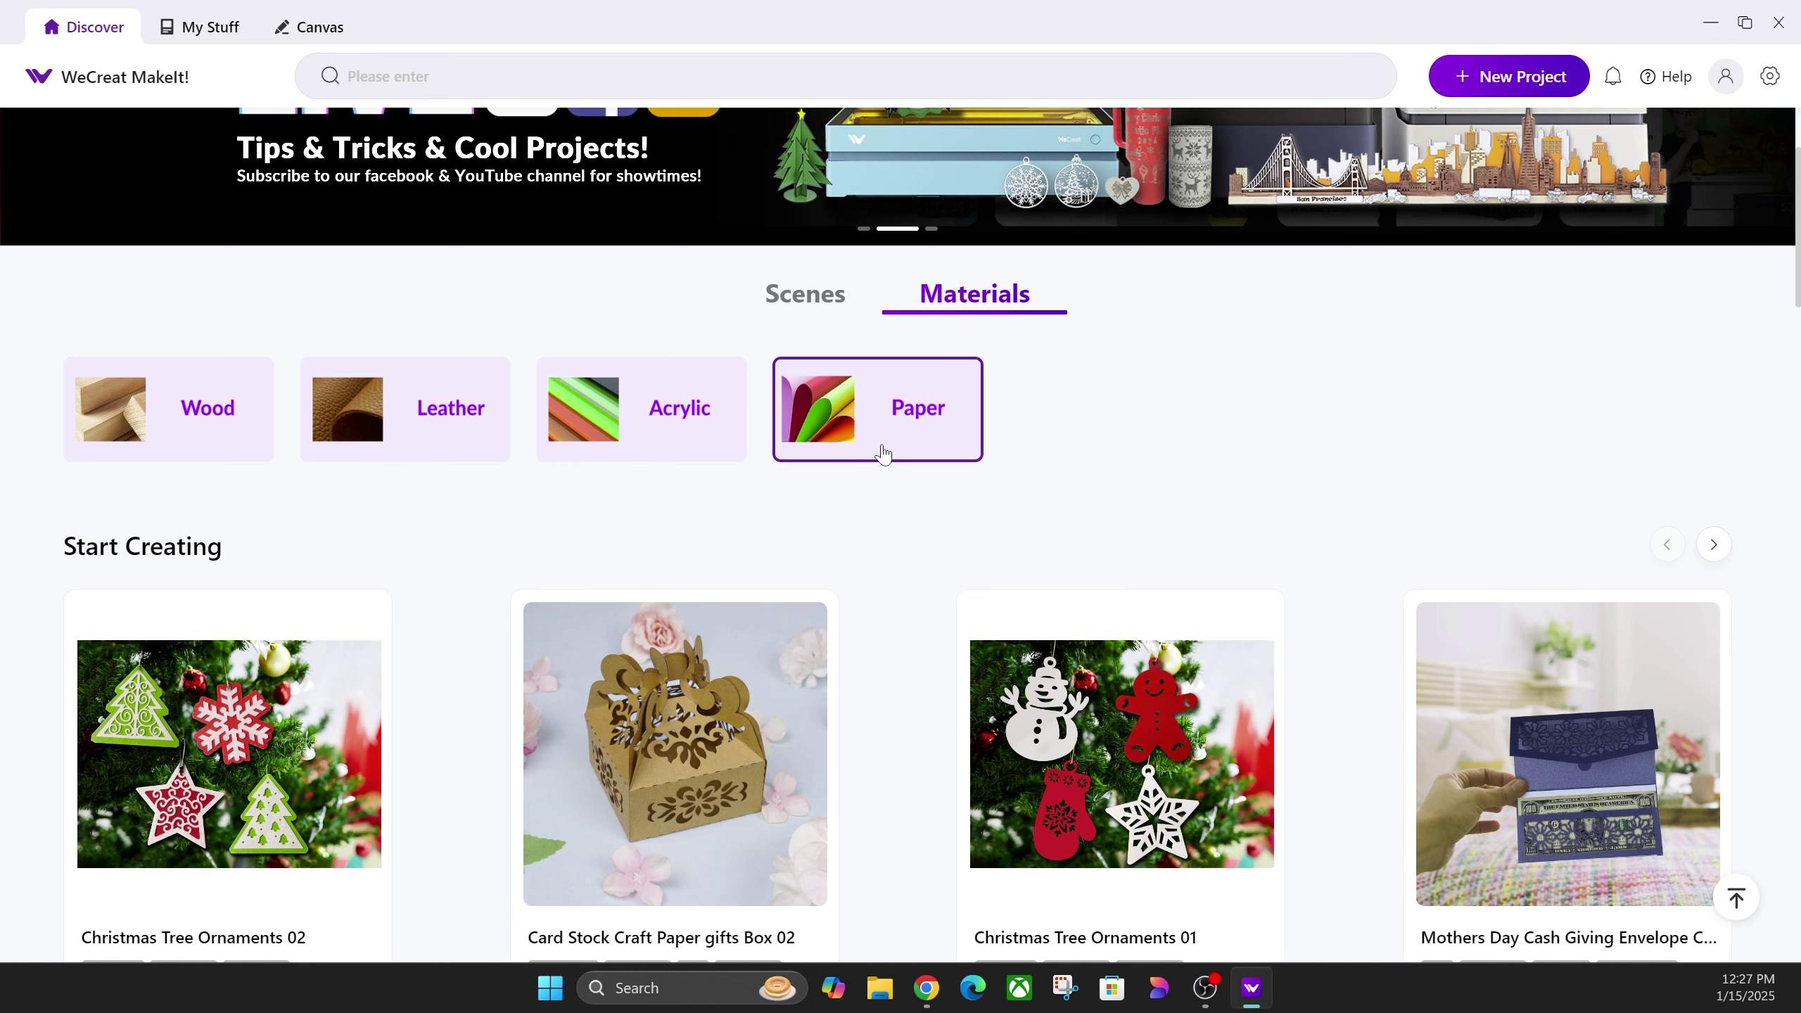
{"action": "scroll", "coordinate": [1205, 425], "scroll_direction": "down", "scroll_amount": 5}
{"action": "scroll", "coordinate": [1217, 434], "scroll_direction": "down", "scroll_amount": 5}
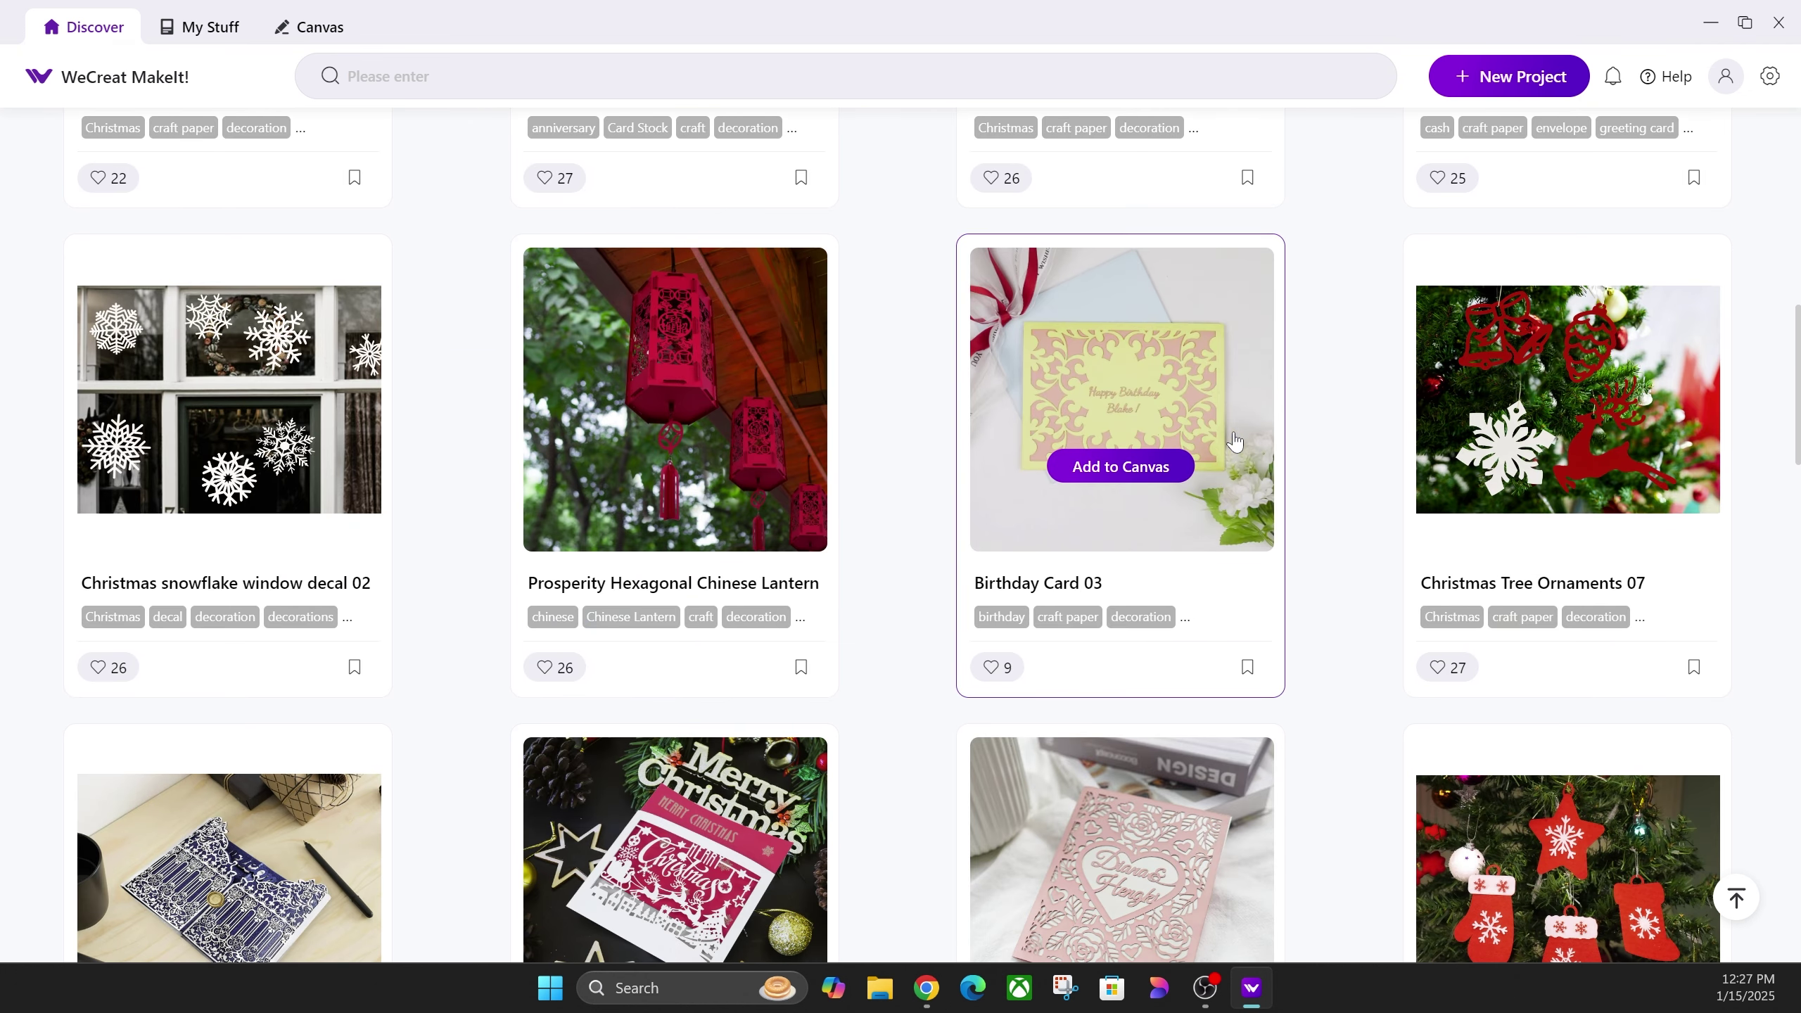
{"action": "scroll", "coordinate": [1331, 465], "scroll_direction": "up", "scroll_amount": 10}
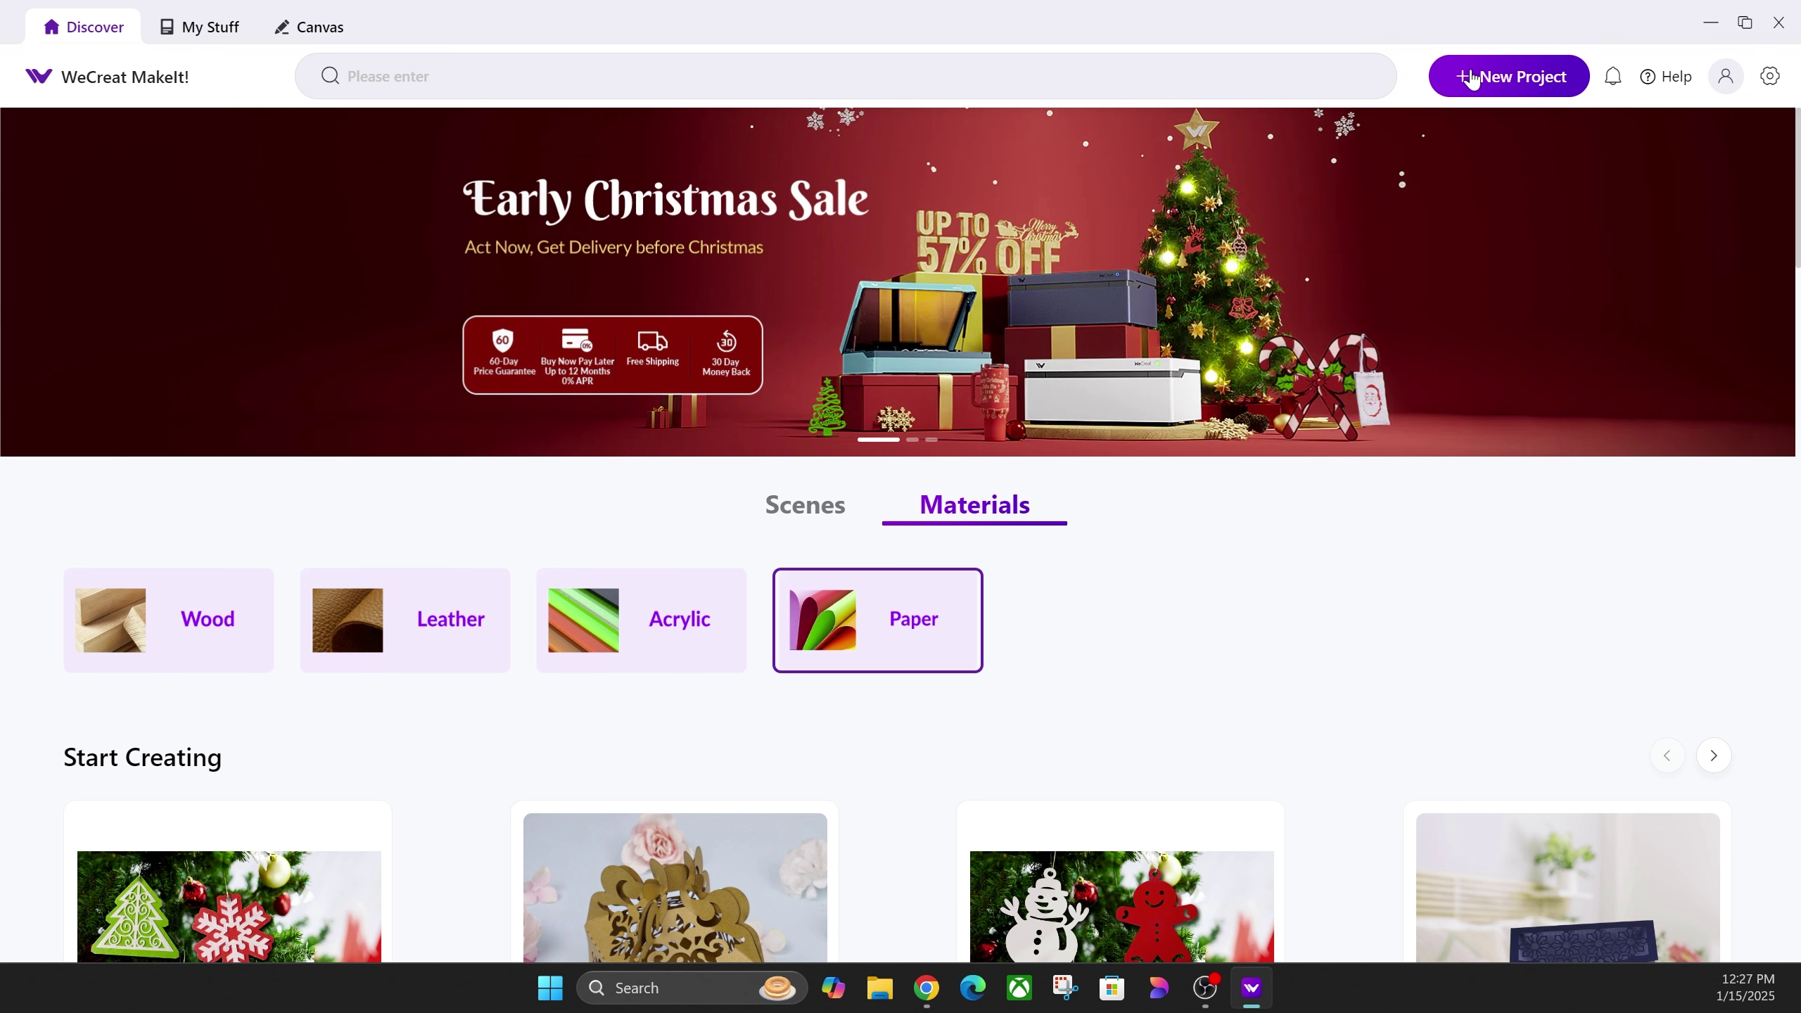
Create a new project and review its device connection dialog and general settings.
{"action": "left_click", "coordinate": [1455, 88]}
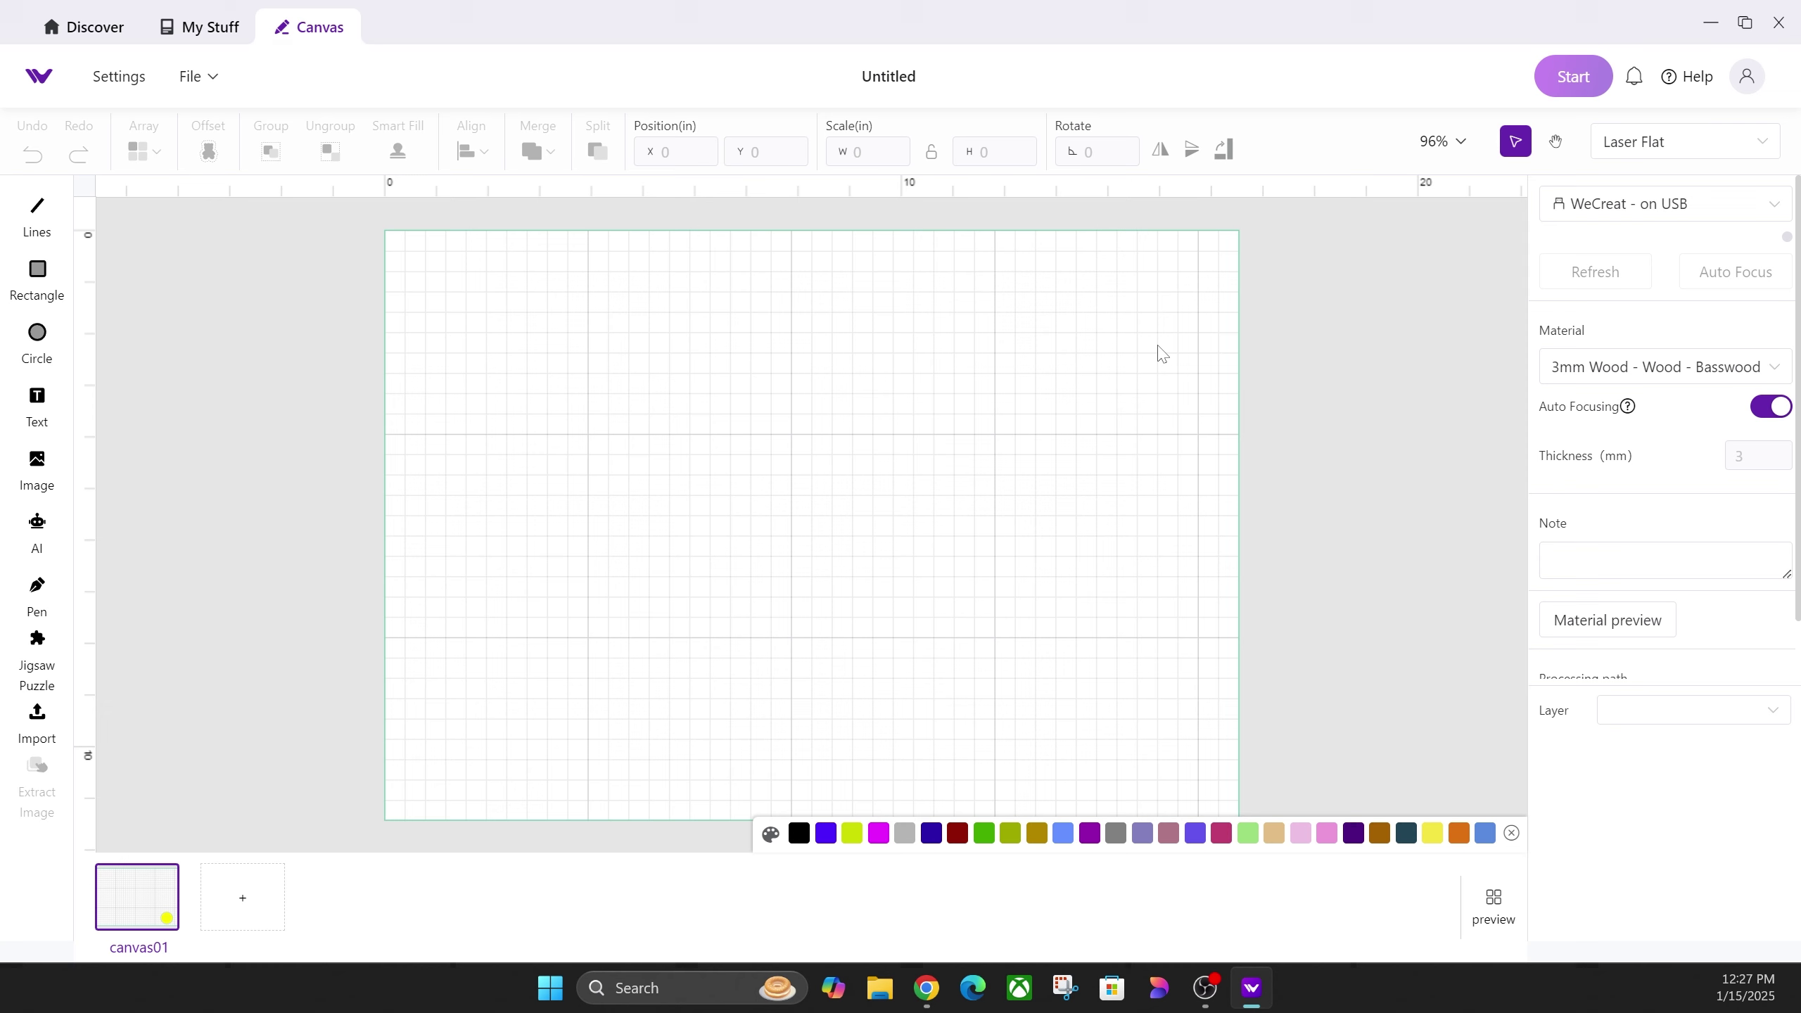
{"action": "left_click", "coordinate": [1627, 210]}
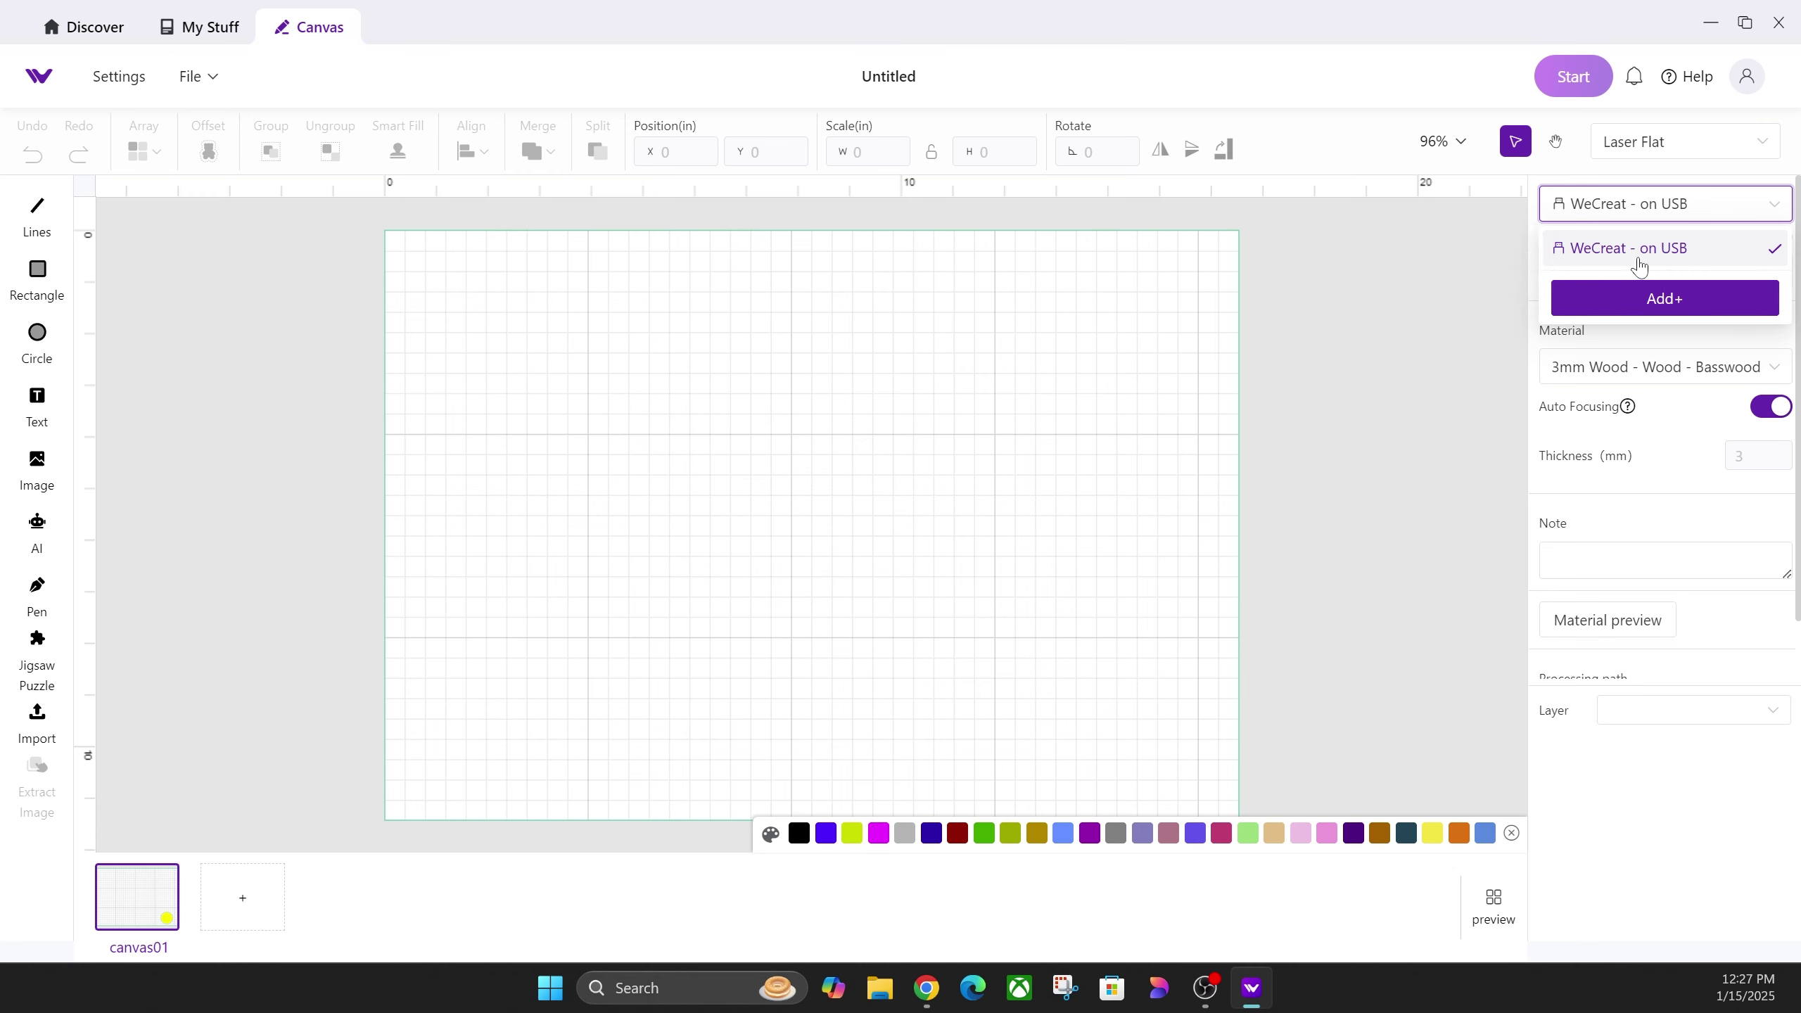
{"action": "left_click", "coordinate": [1678, 316]}
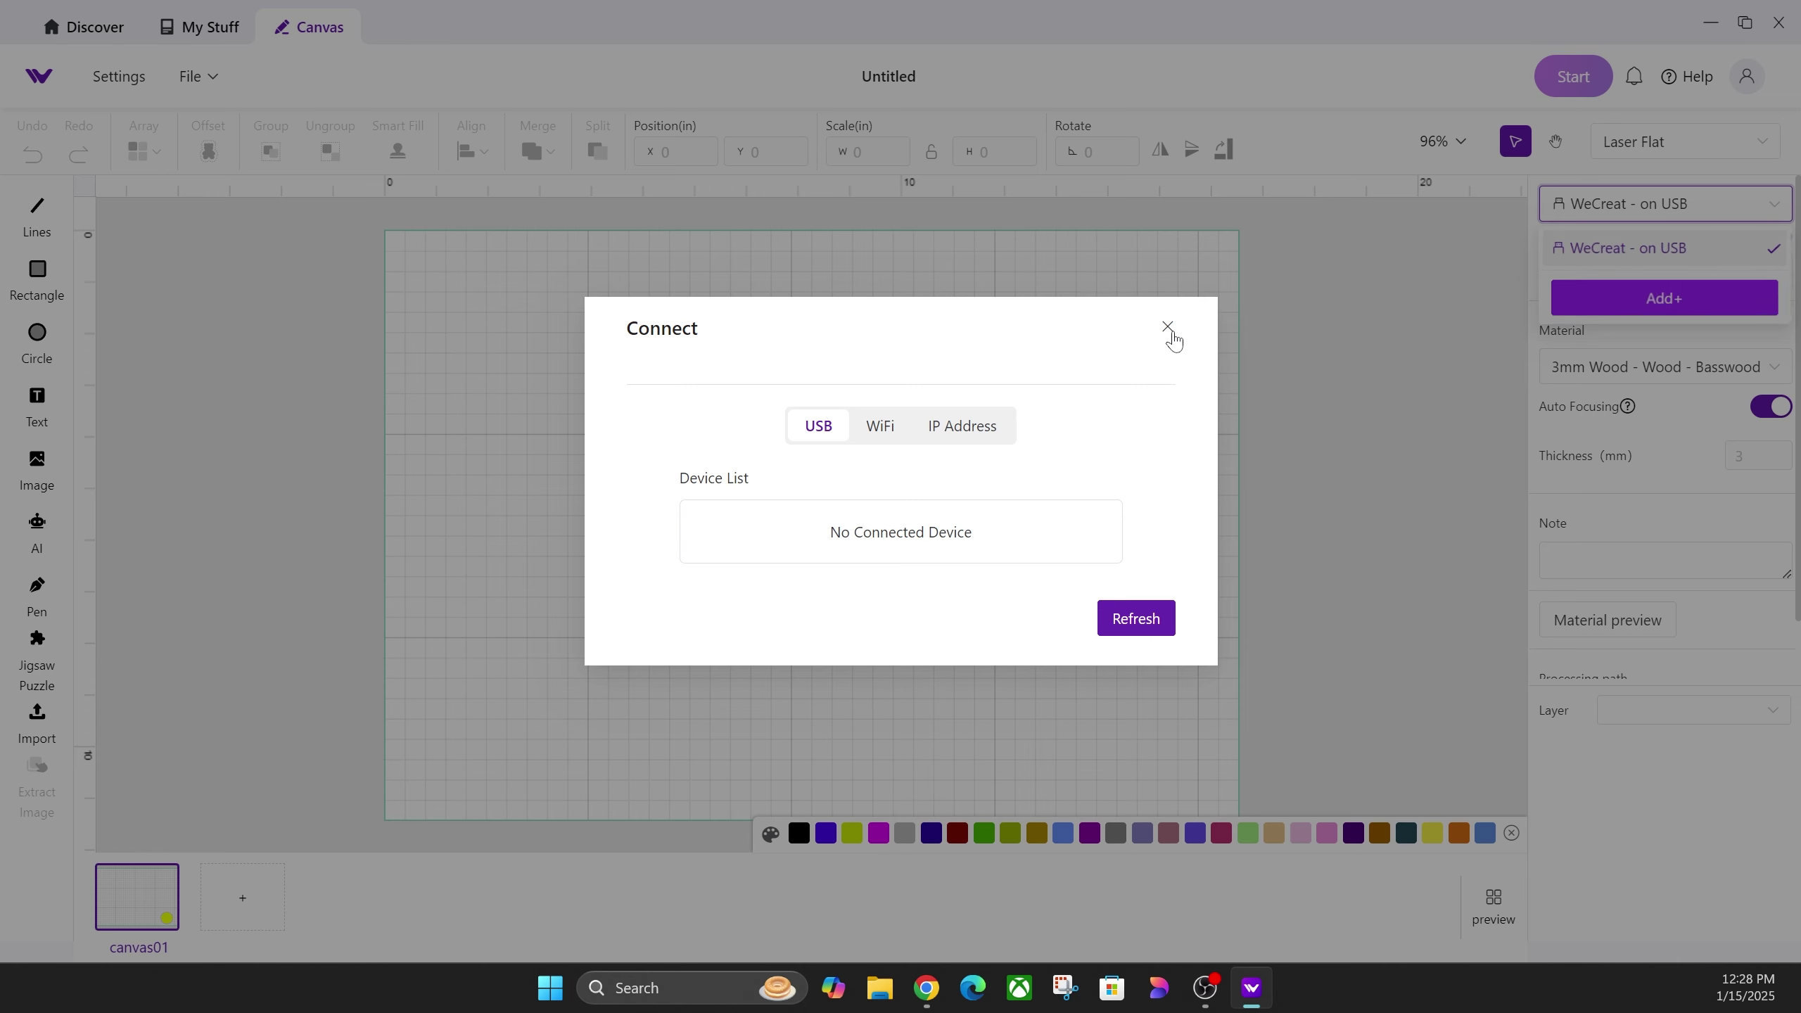
{"action": "left_click", "coordinate": [1168, 328]}
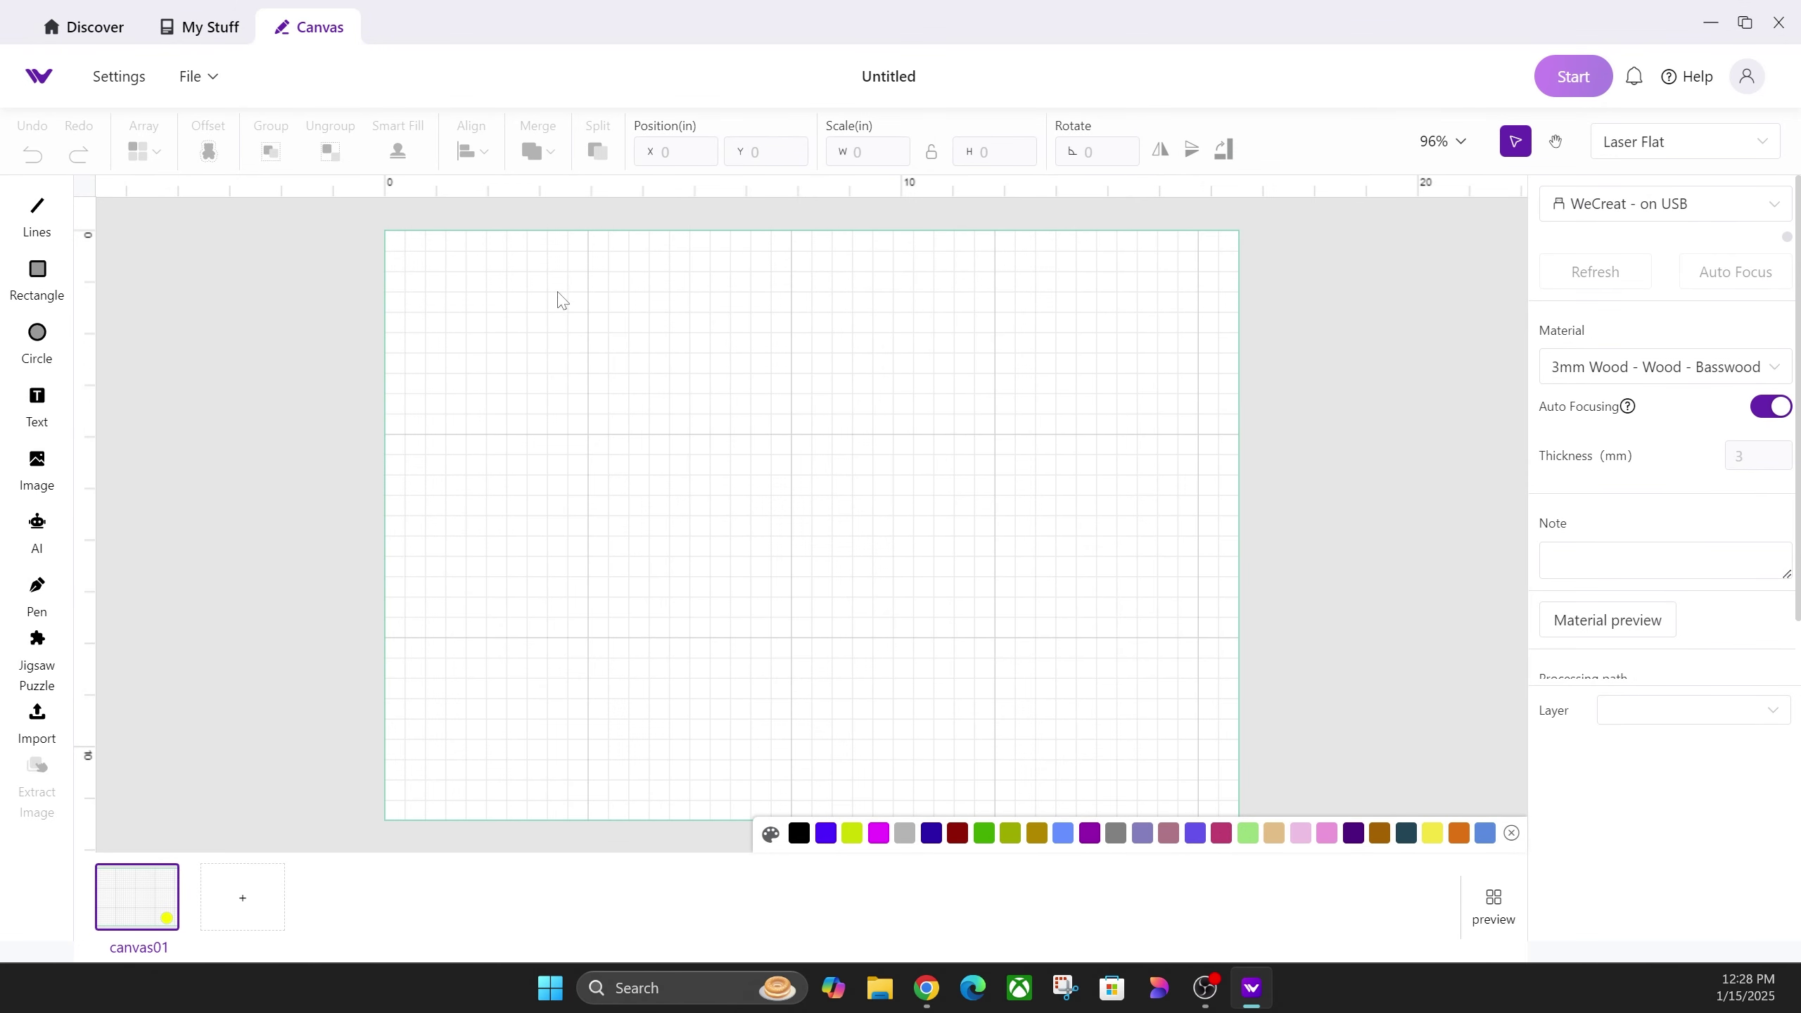
{"action": "left_click", "coordinate": [113, 78]}
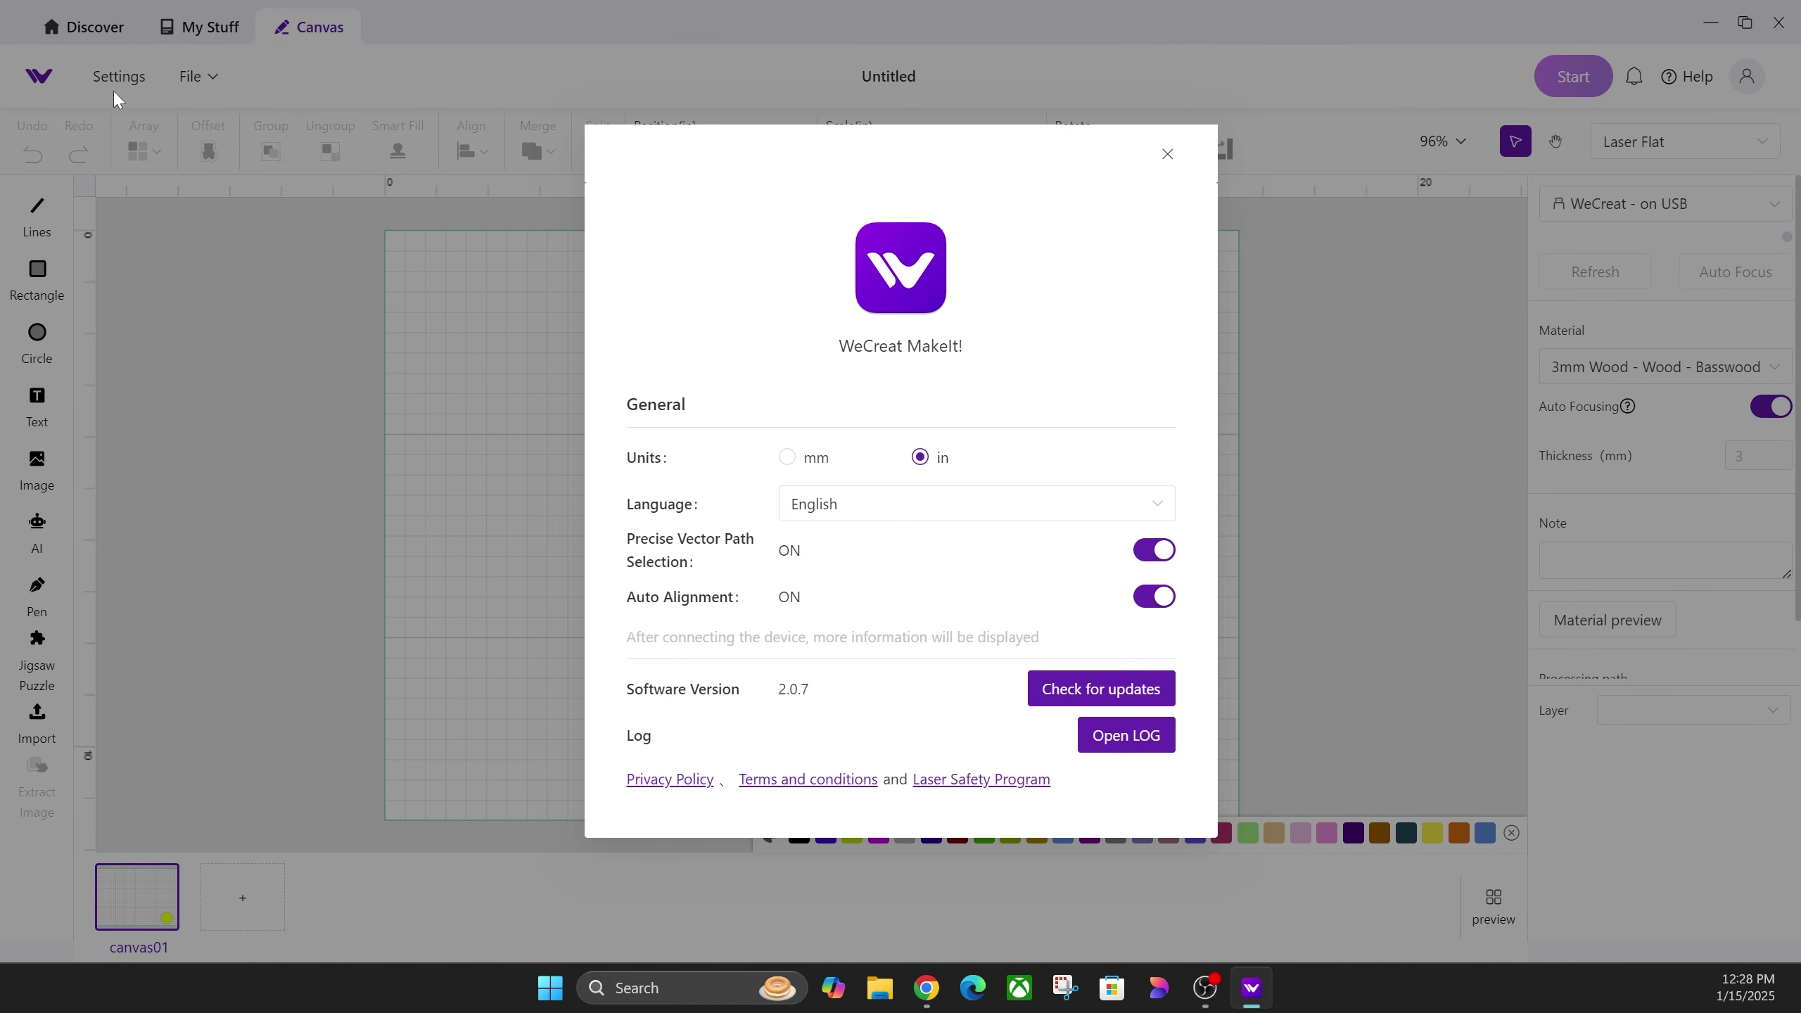
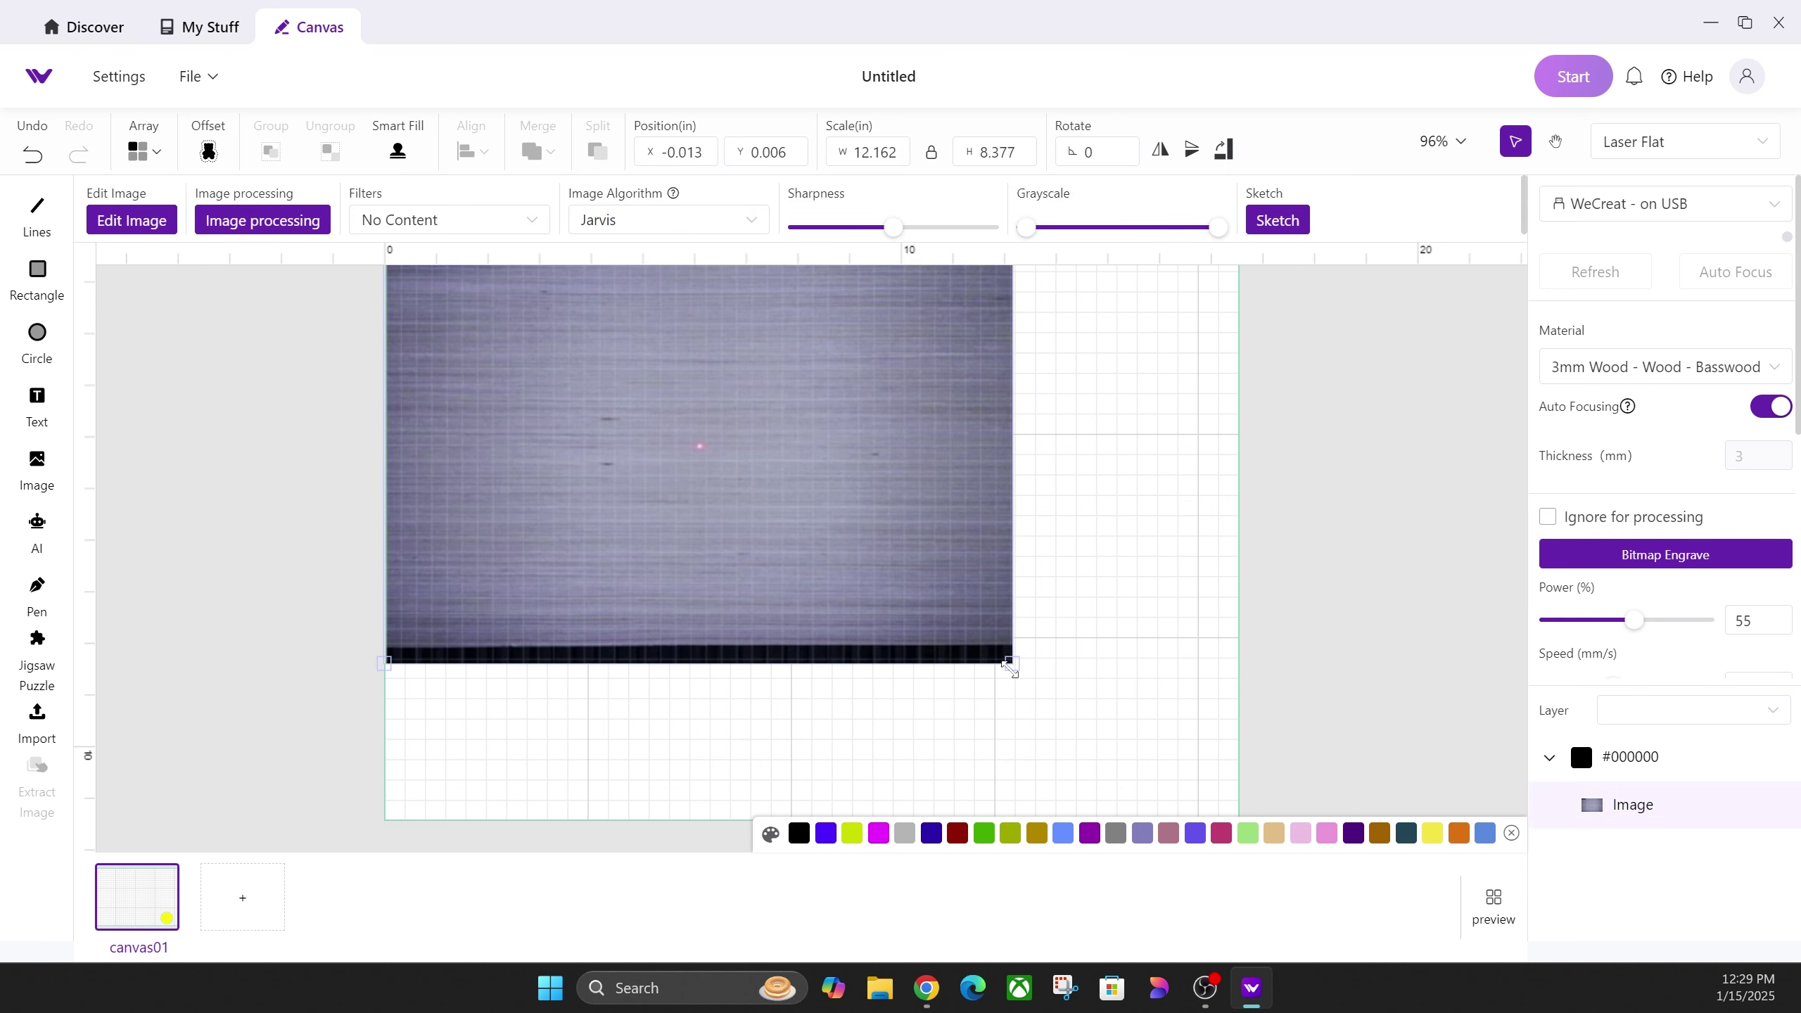
Scale the wood-grain photo to about 16.5 by 11.4 in so it covers the whole work area.
{"action": "left_click_drag", "start_coordinate": [1007, 657], "coordinate": [1237, 815]}
{"action": "left_click", "coordinate": [1278, 720]}
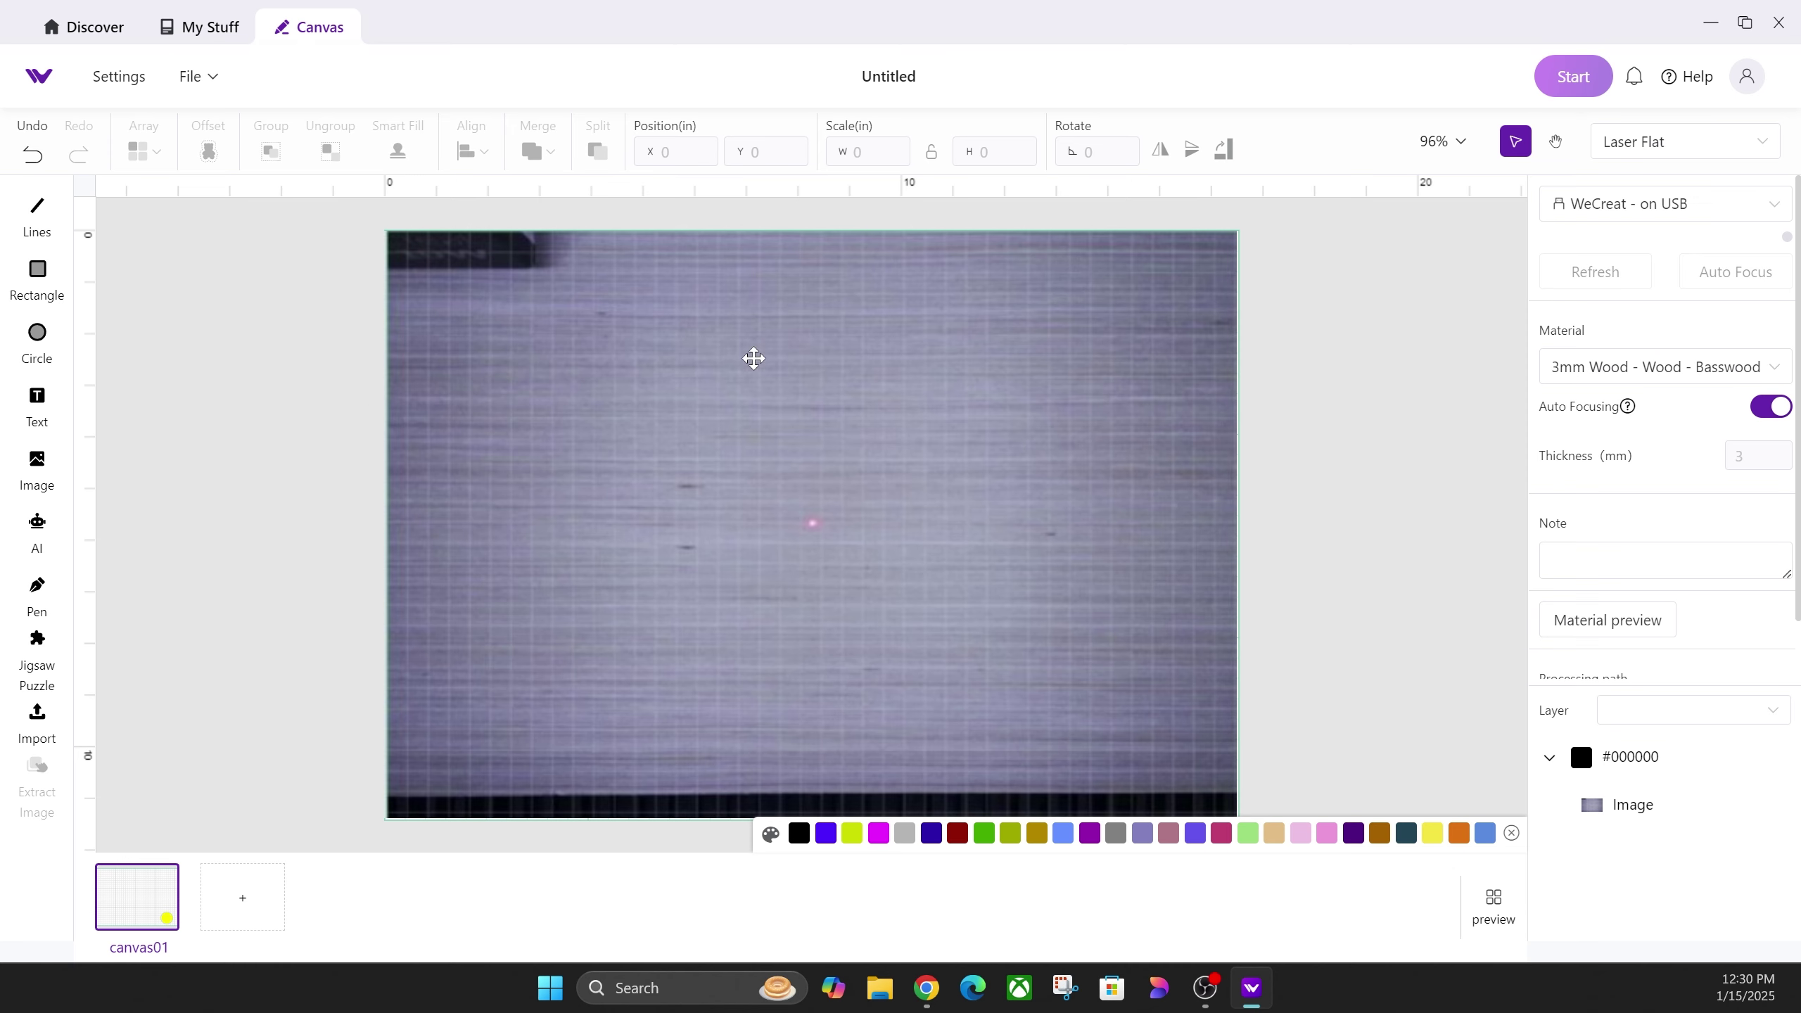
{"action": "left_click", "coordinate": [1029, 401]}
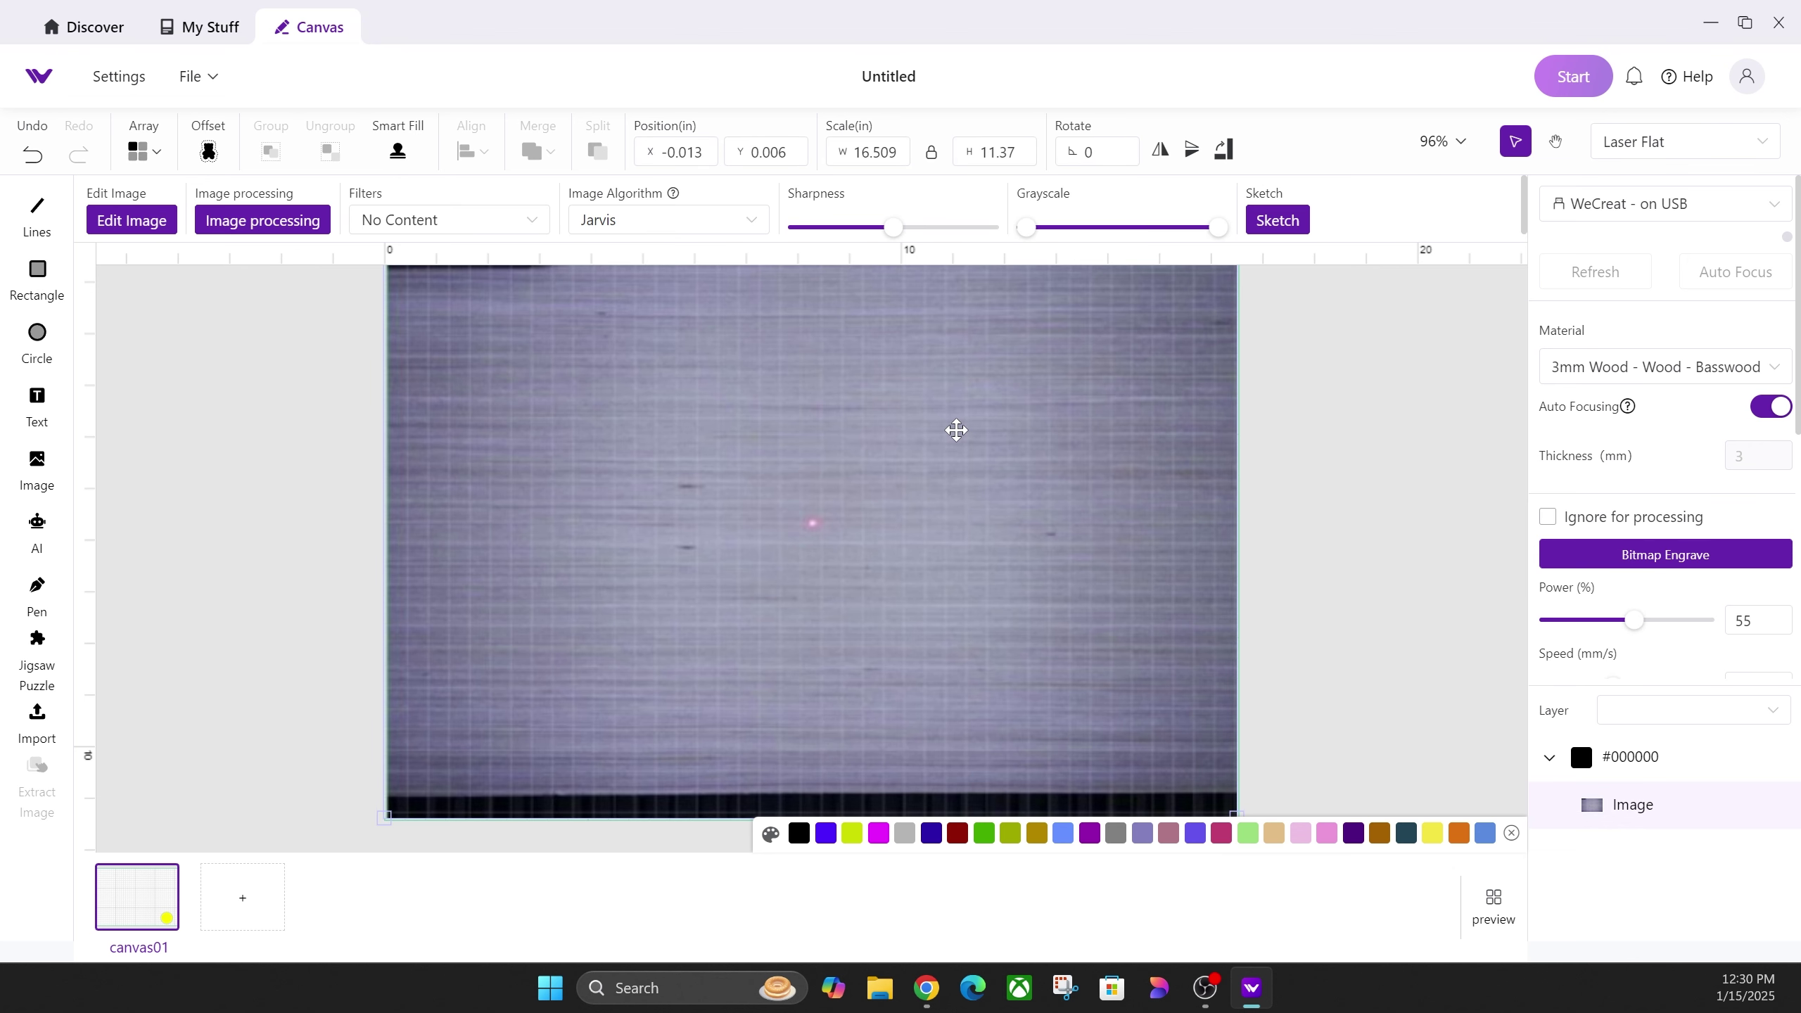
{"action": "left_click", "coordinate": [1372, 477]}
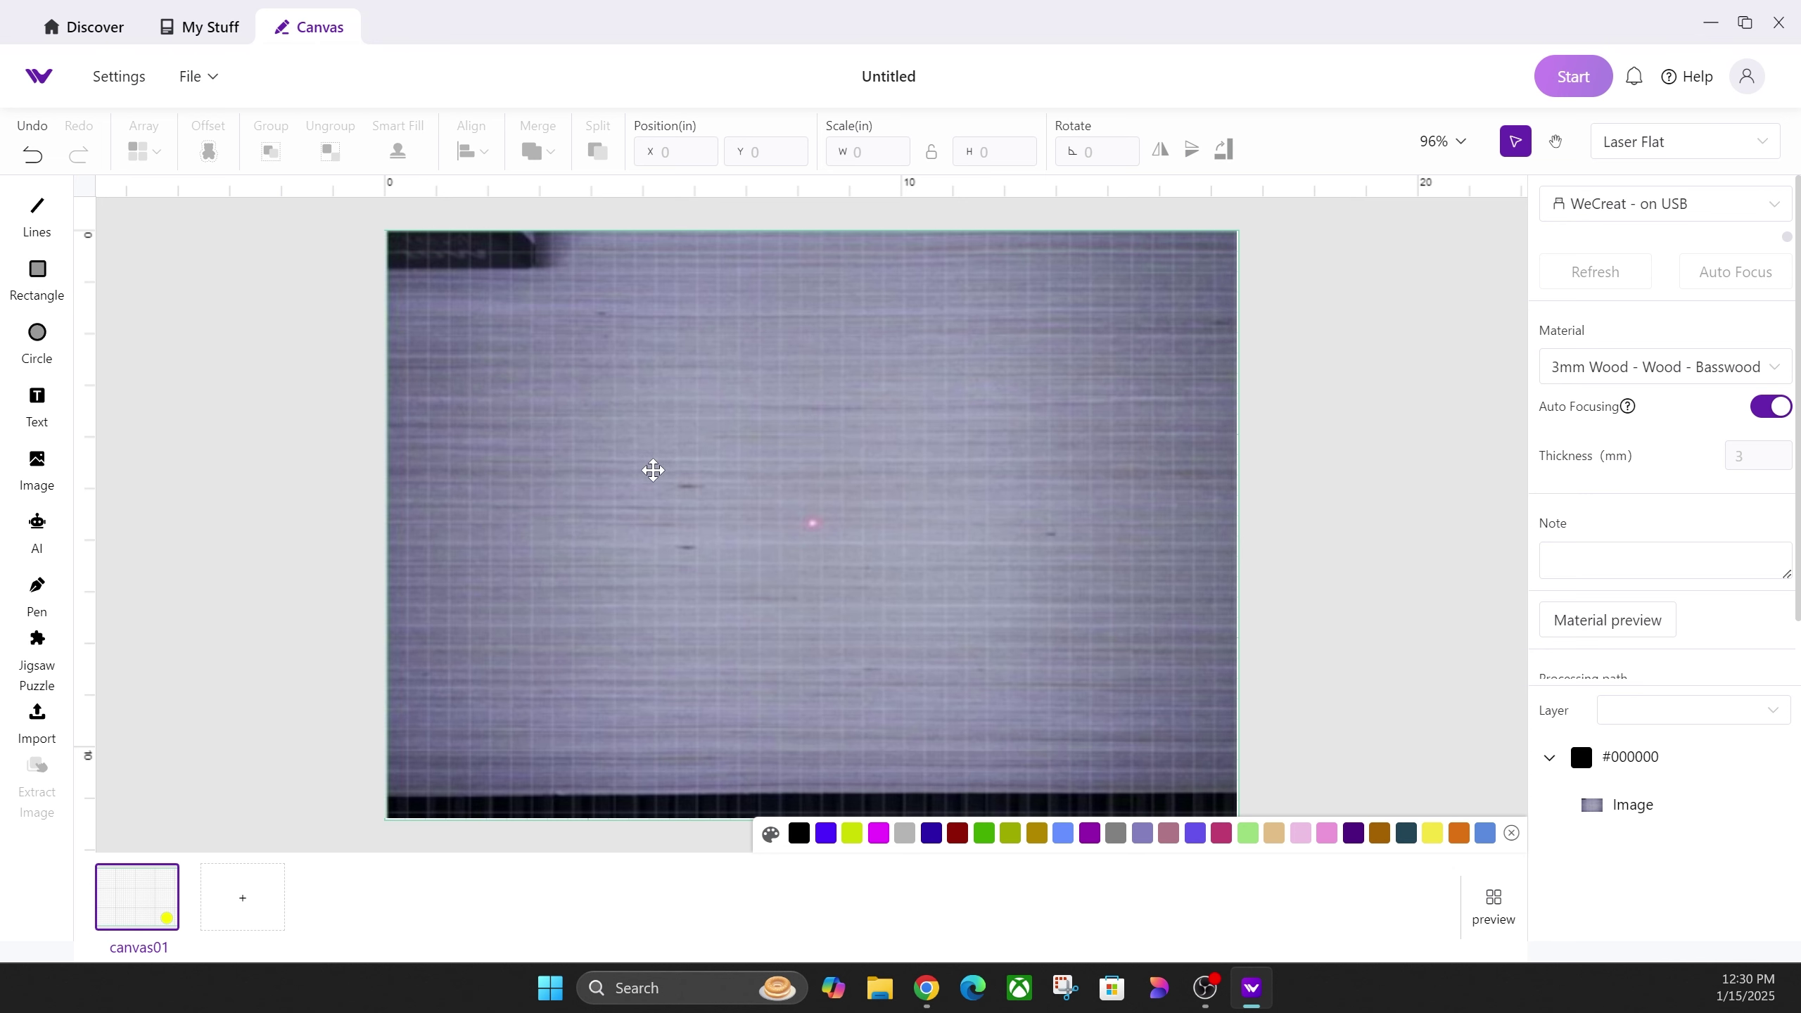
Delete the wood-grain photo from the canvas.
{"action": "left_click", "coordinate": [910, 486]}
{"action": "key", "text": "Delete"}
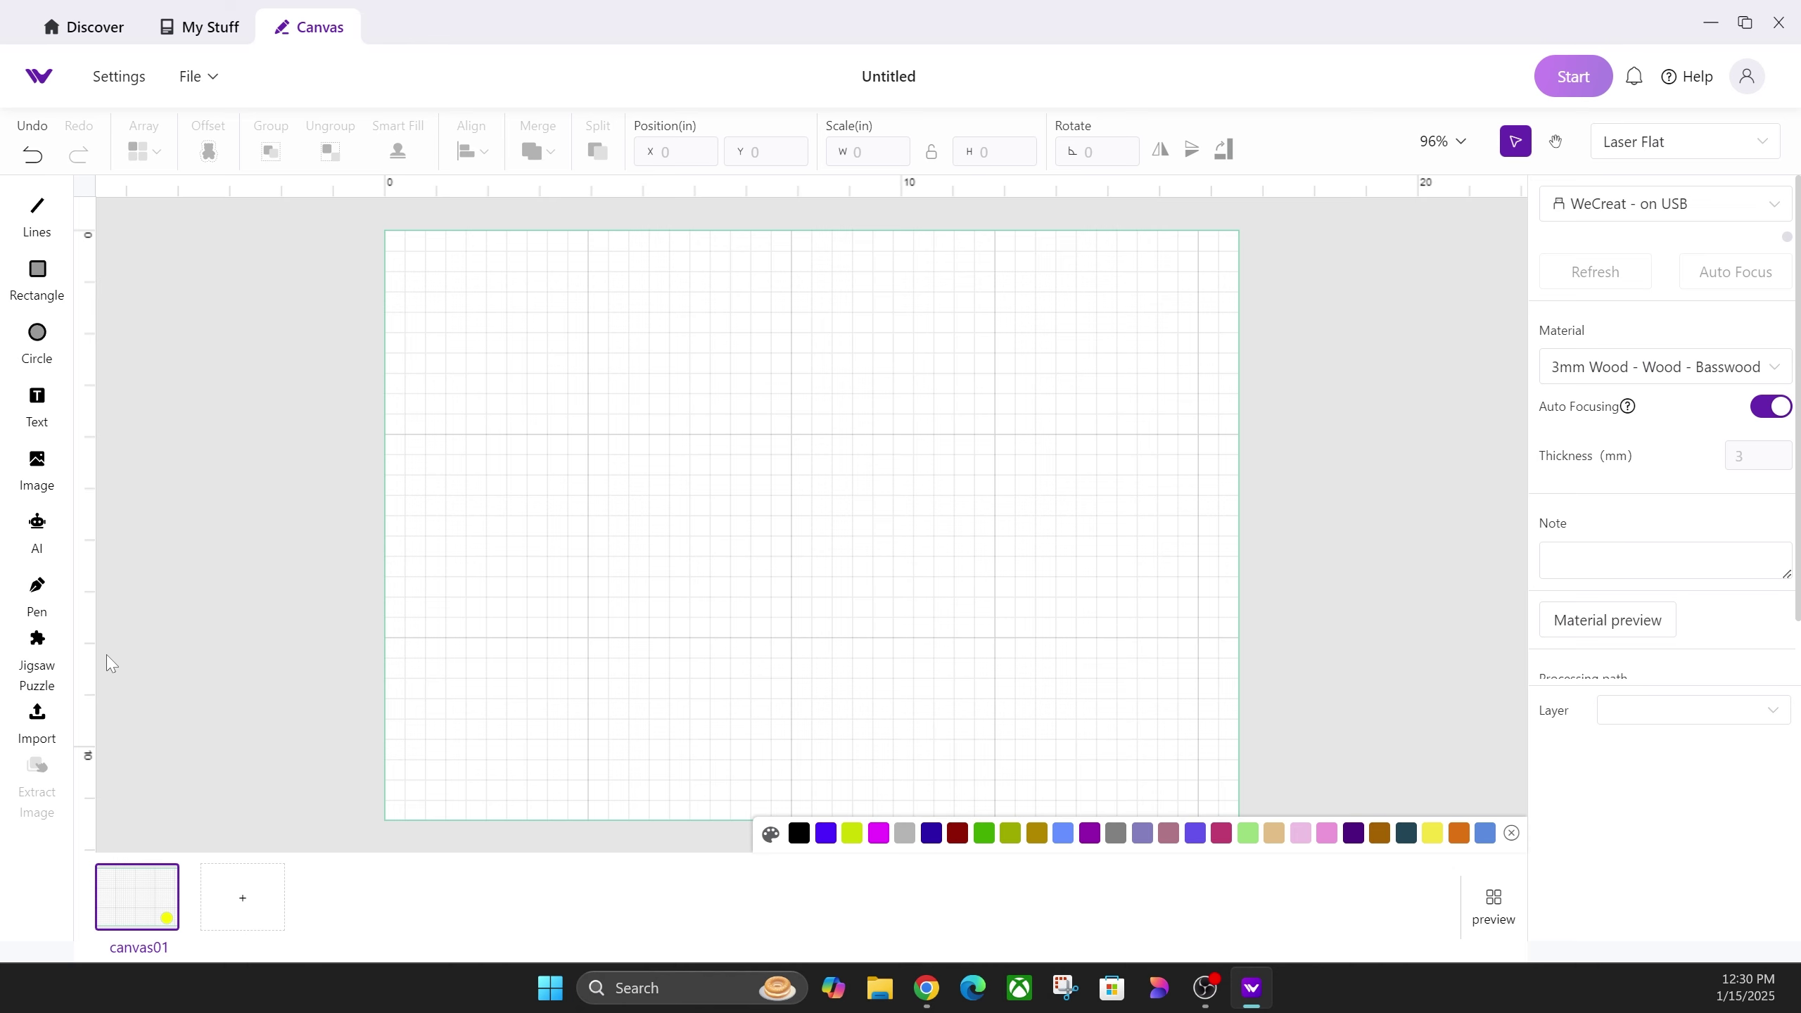
Draw a nearly horizontal line near the work area's upper-left corner and a rectangle about 3.27 by 1.12 in below it.
{"action": "left_click", "coordinate": [36, 213]}
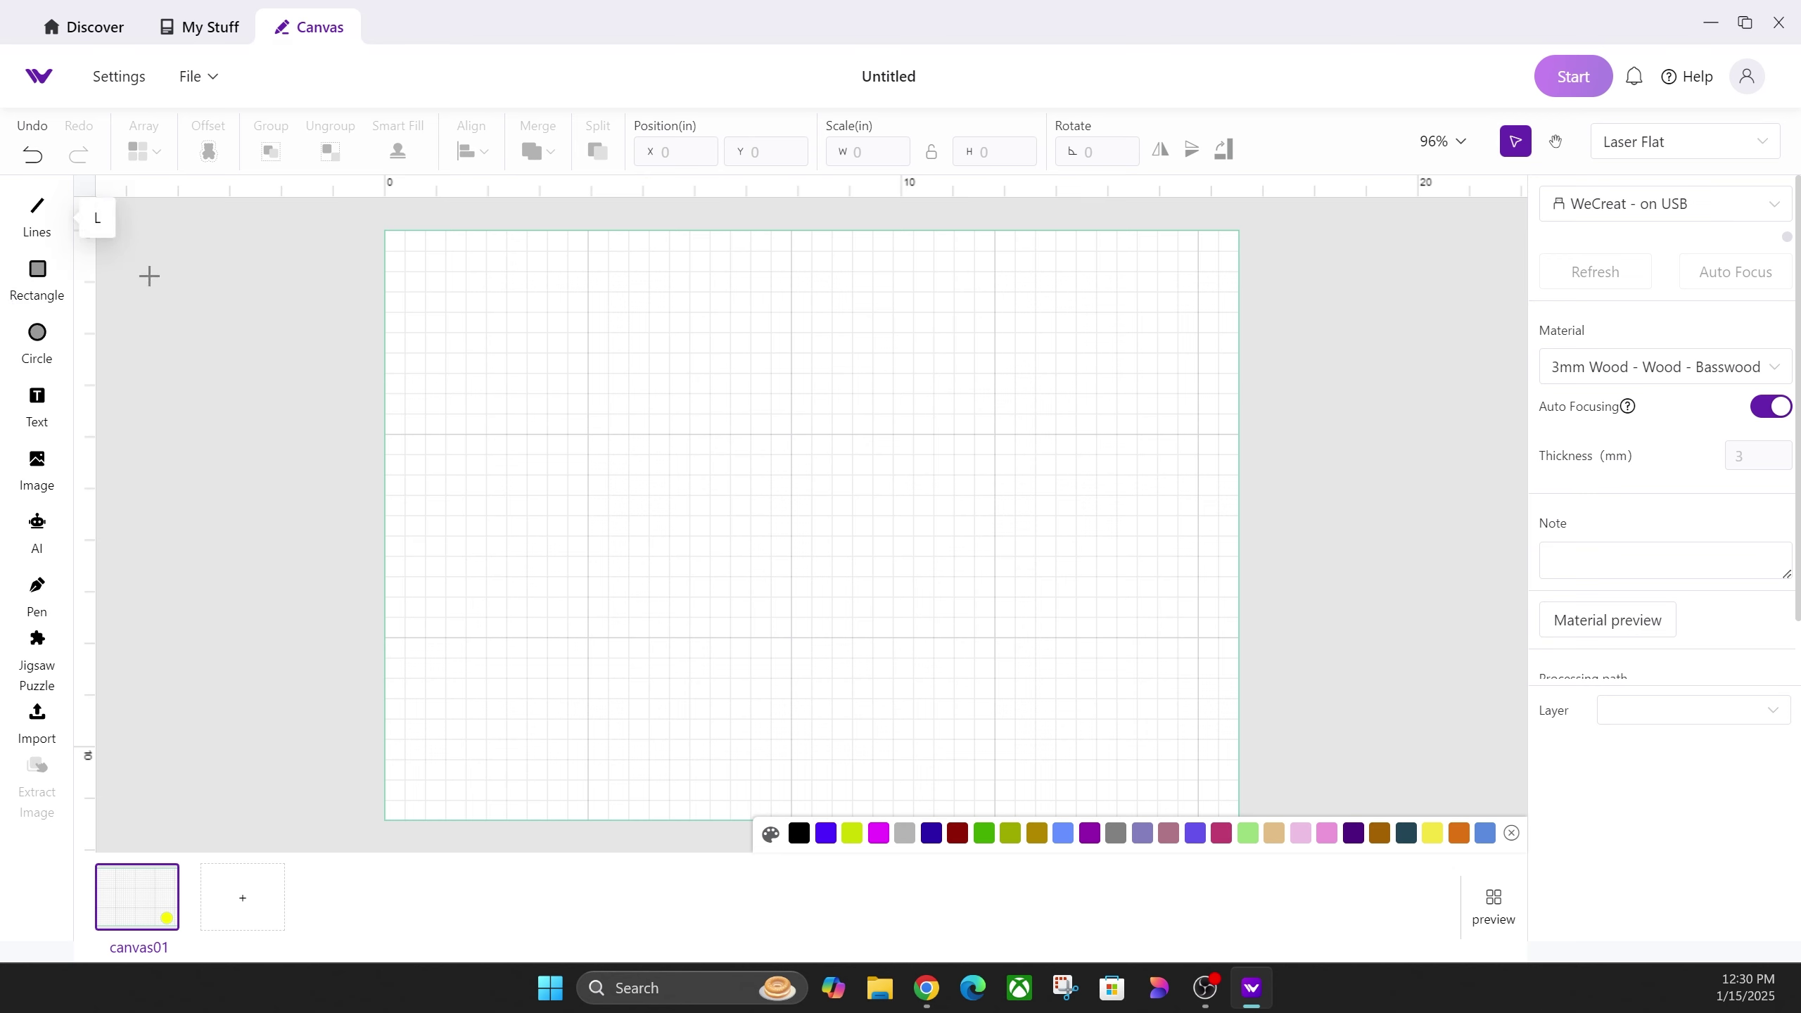
{"action": "left_click_drag", "start_coordinate": [468, 276], "coordinate": [652, 273]}
{"action": "left_click", "coordinate": [37, 276]}
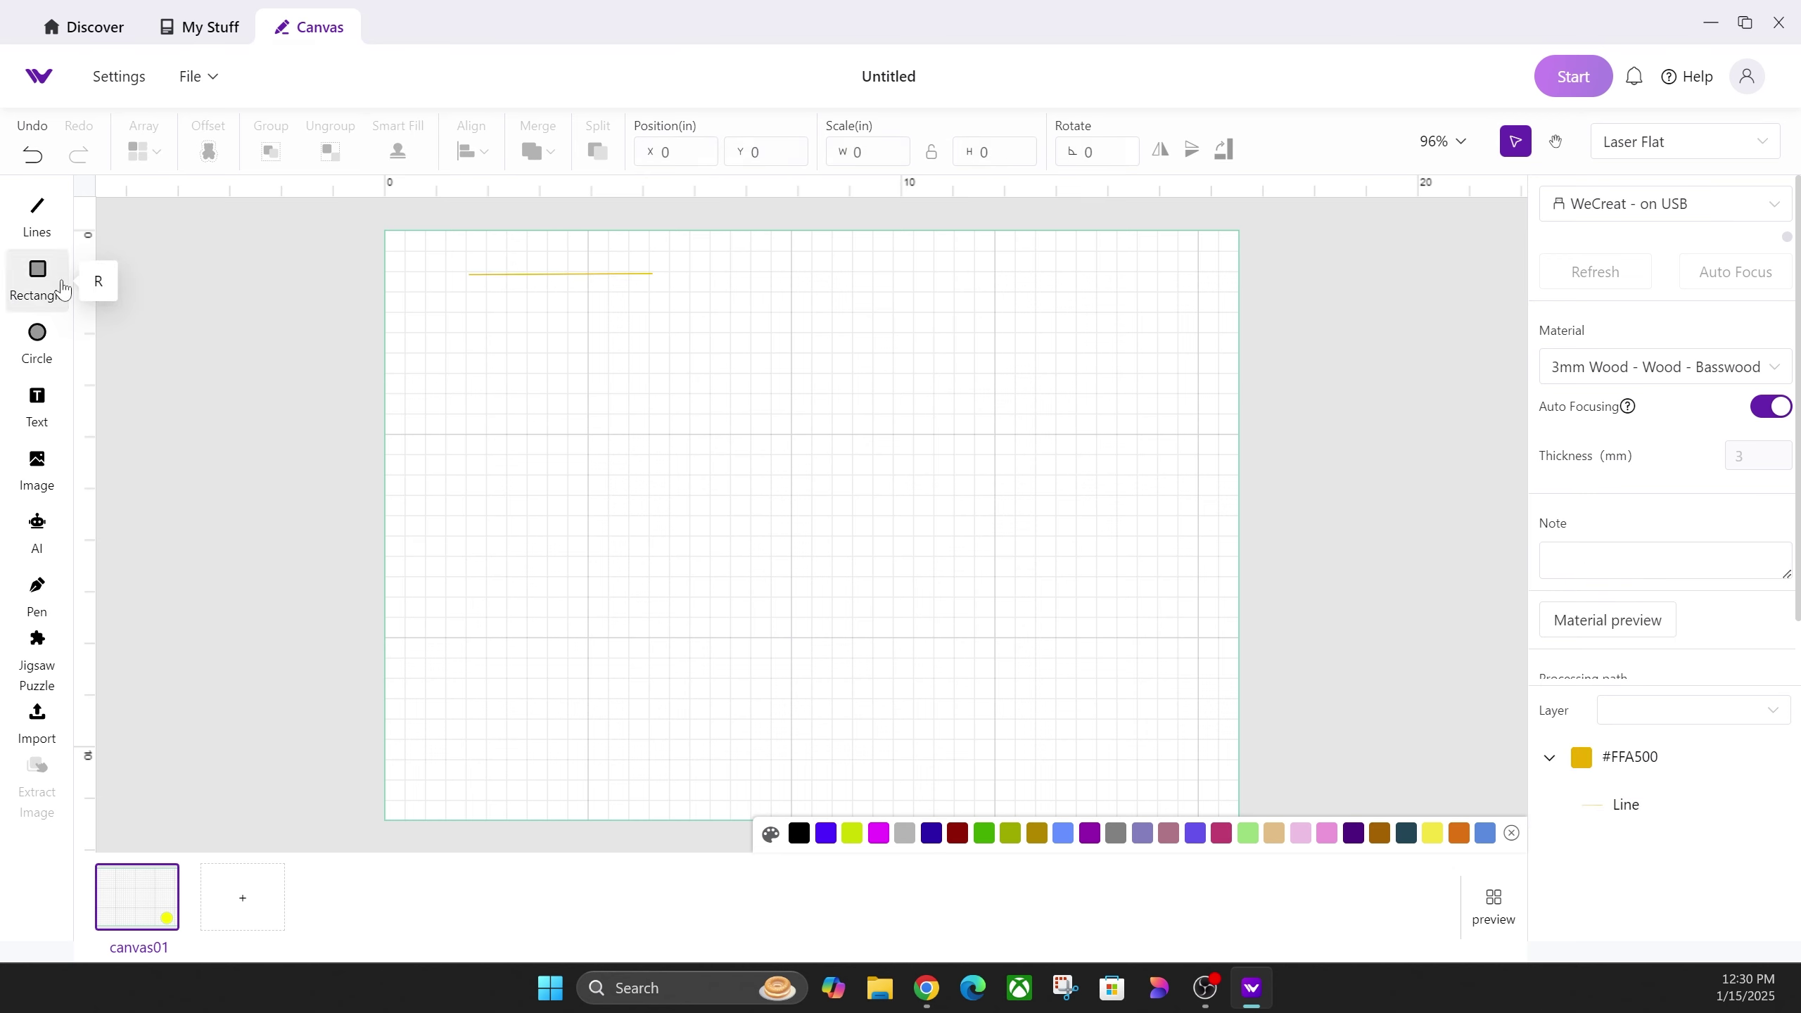
{"action": "left_click_drag", "start_coordinate": [467, 305], "coordinate": [635, 362]}
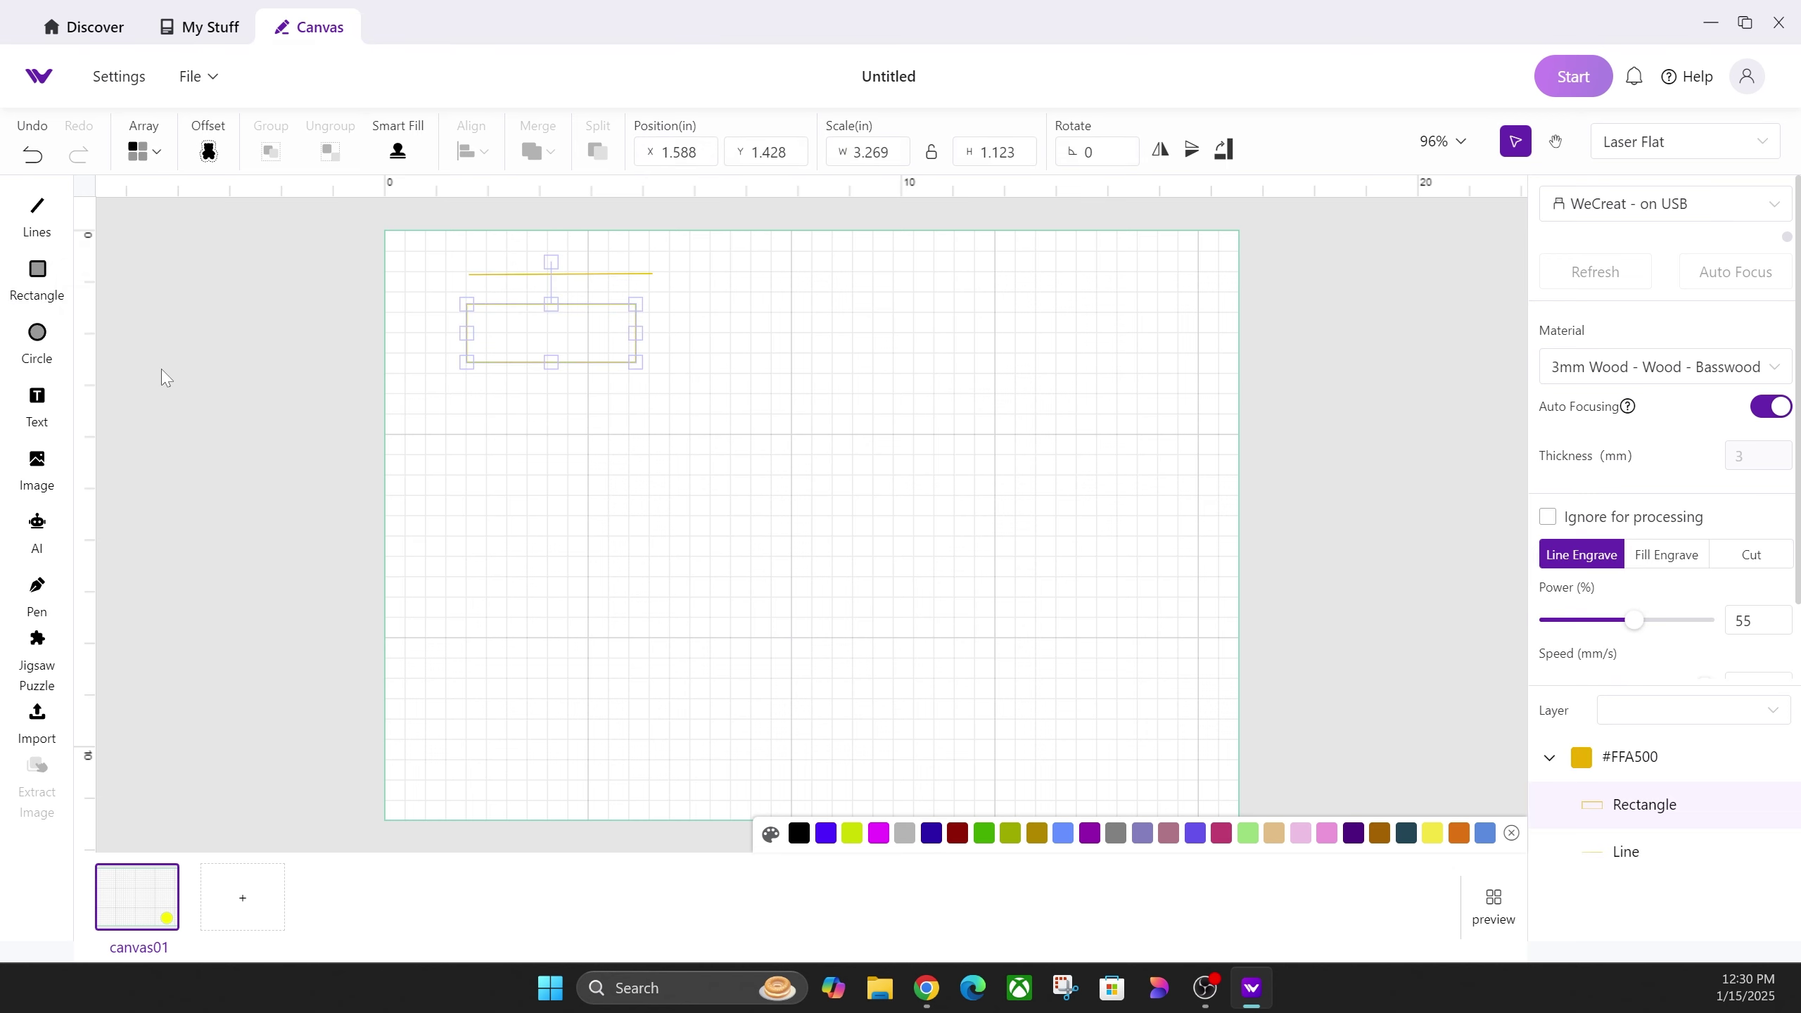
Draw an ellipse below the rectangle and place the text "Hello" beneath it.
{"action": "left_click", "coordinate": [37, 340]}
{"action": "left_click_drag", "start_coordinate": [490, 384], "coordinate": [612, 486]}
{"action": "left_click", "coordinate": [36, 405]}
{"action": "left_click", "coordinate": [497, 528]}
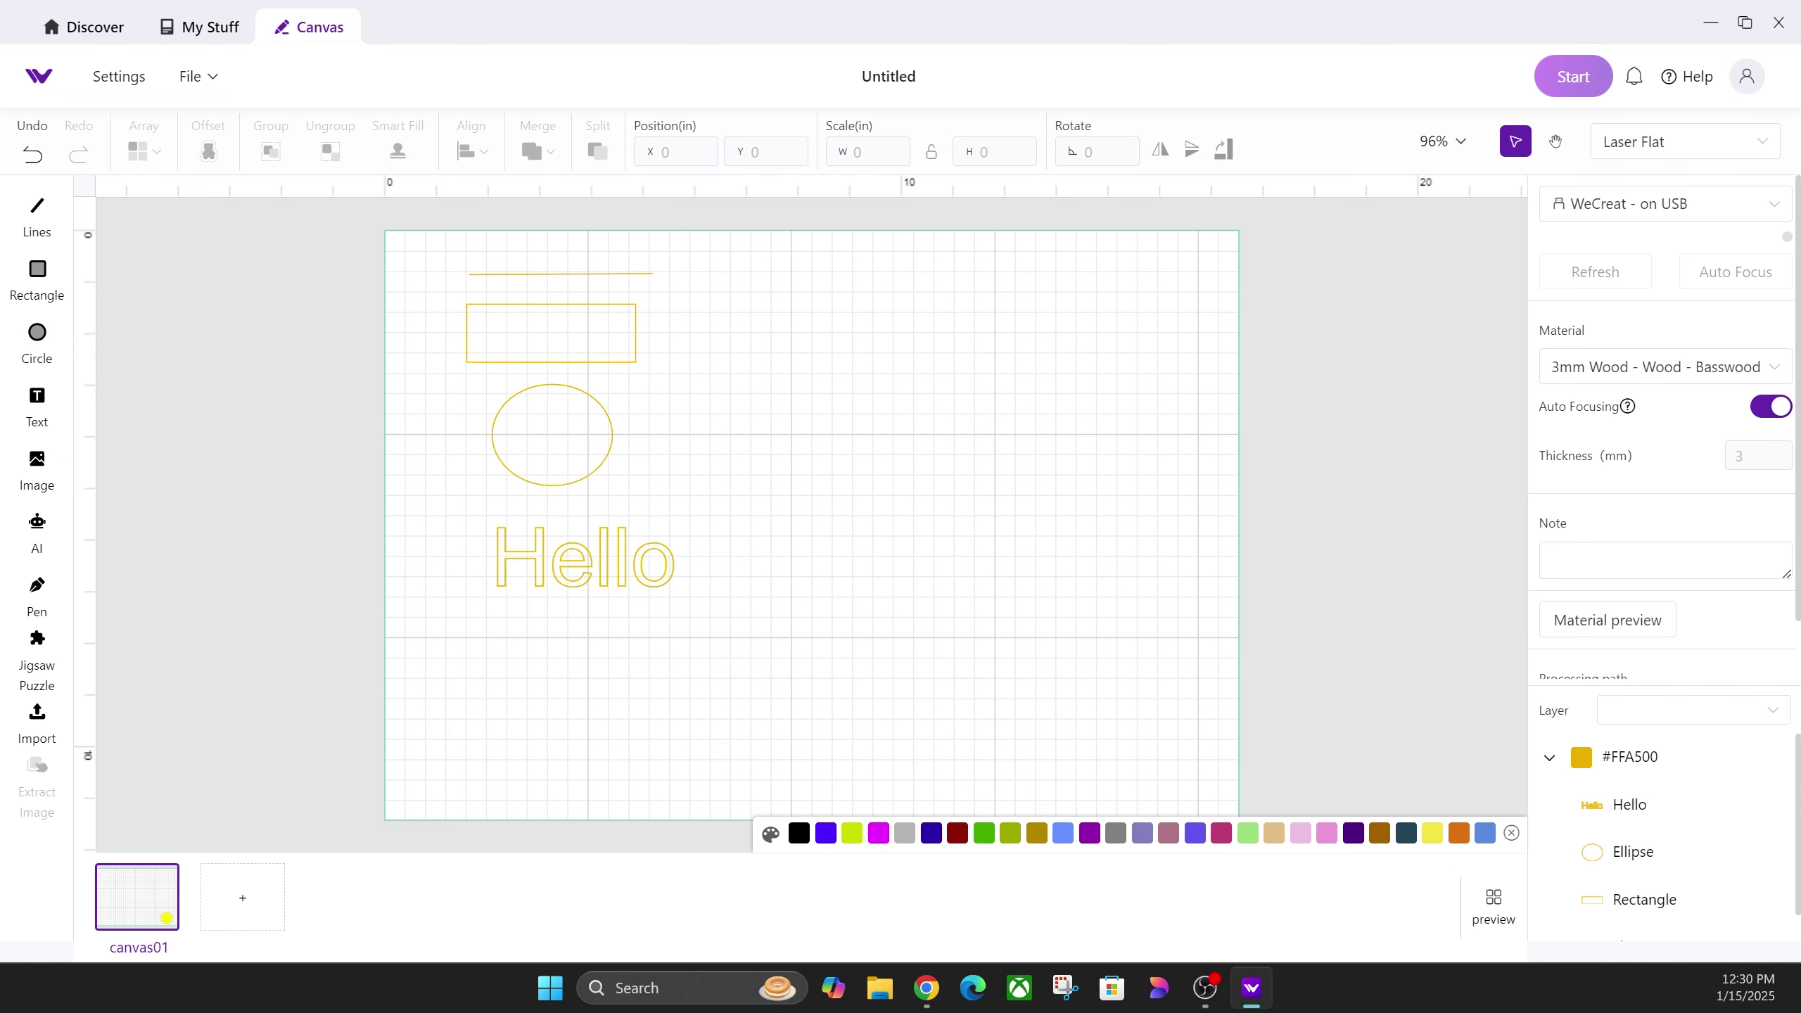
Try to insert the "animal bird clips" vector image from the image library, dismissing the login form and the library.
{"action": "left_click", "coordinate": [34, 477]}
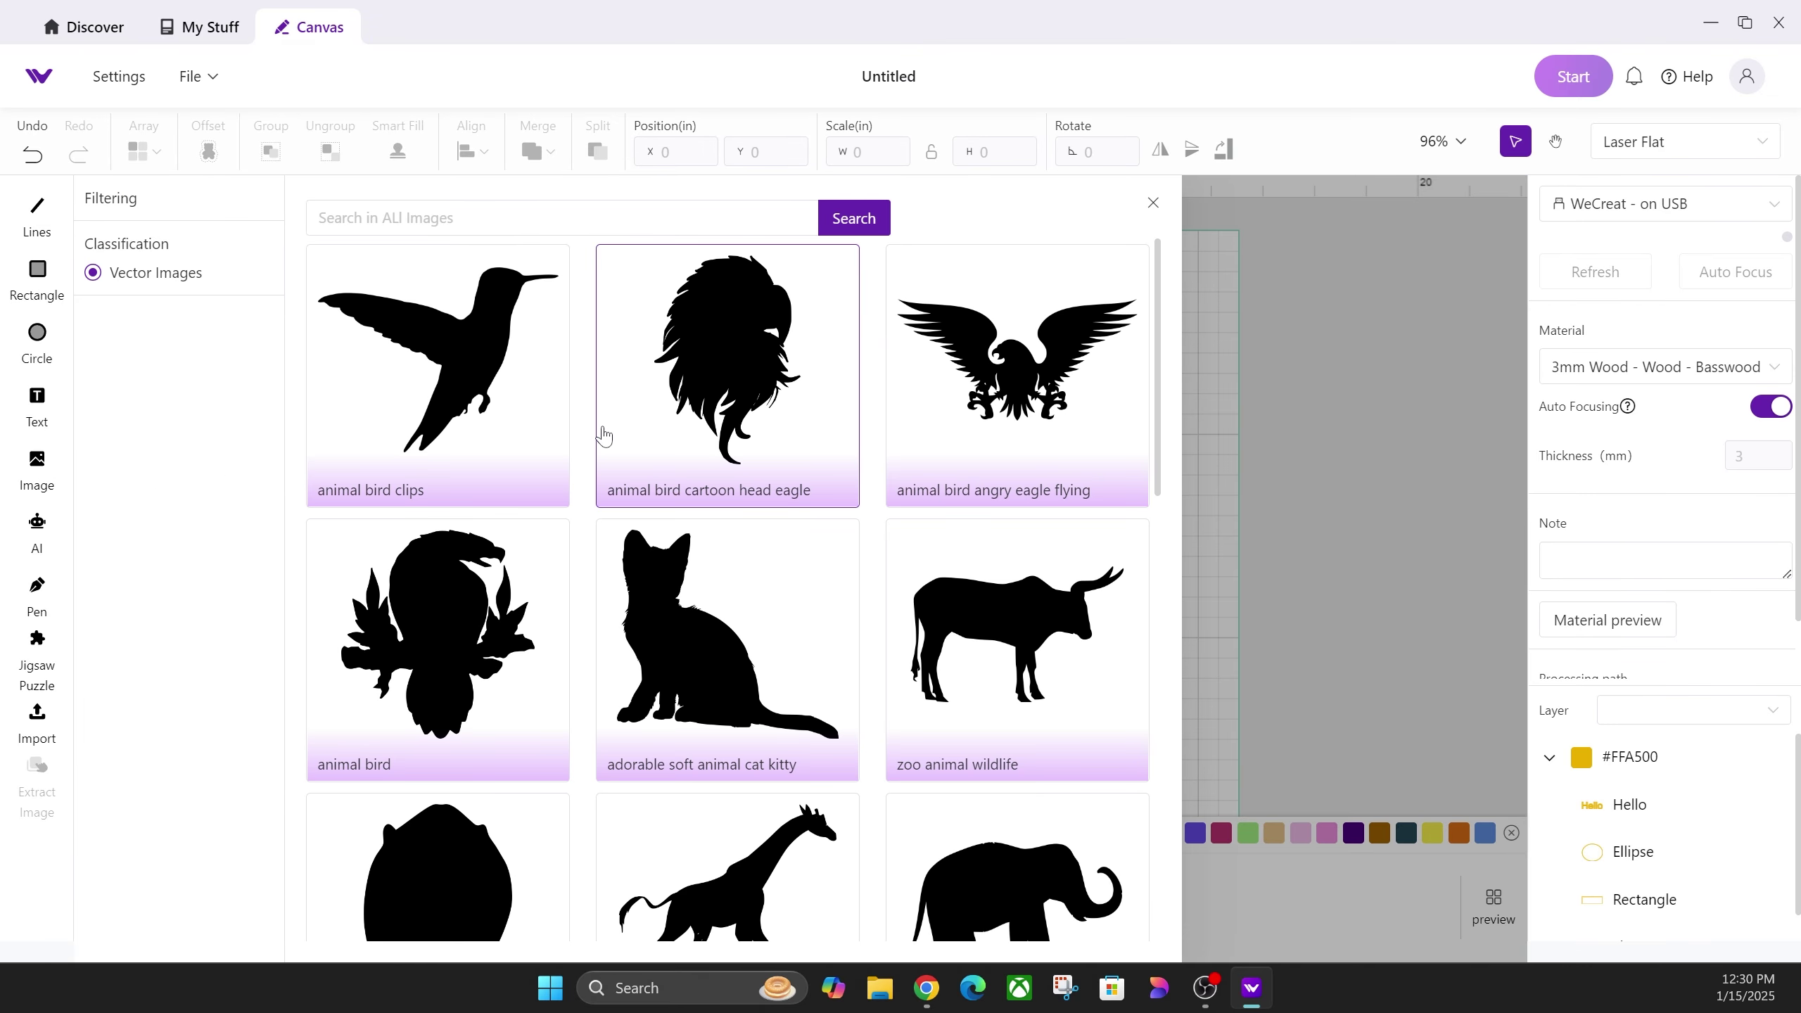
{"action": "left_click", "coordinate": [457, 380]}
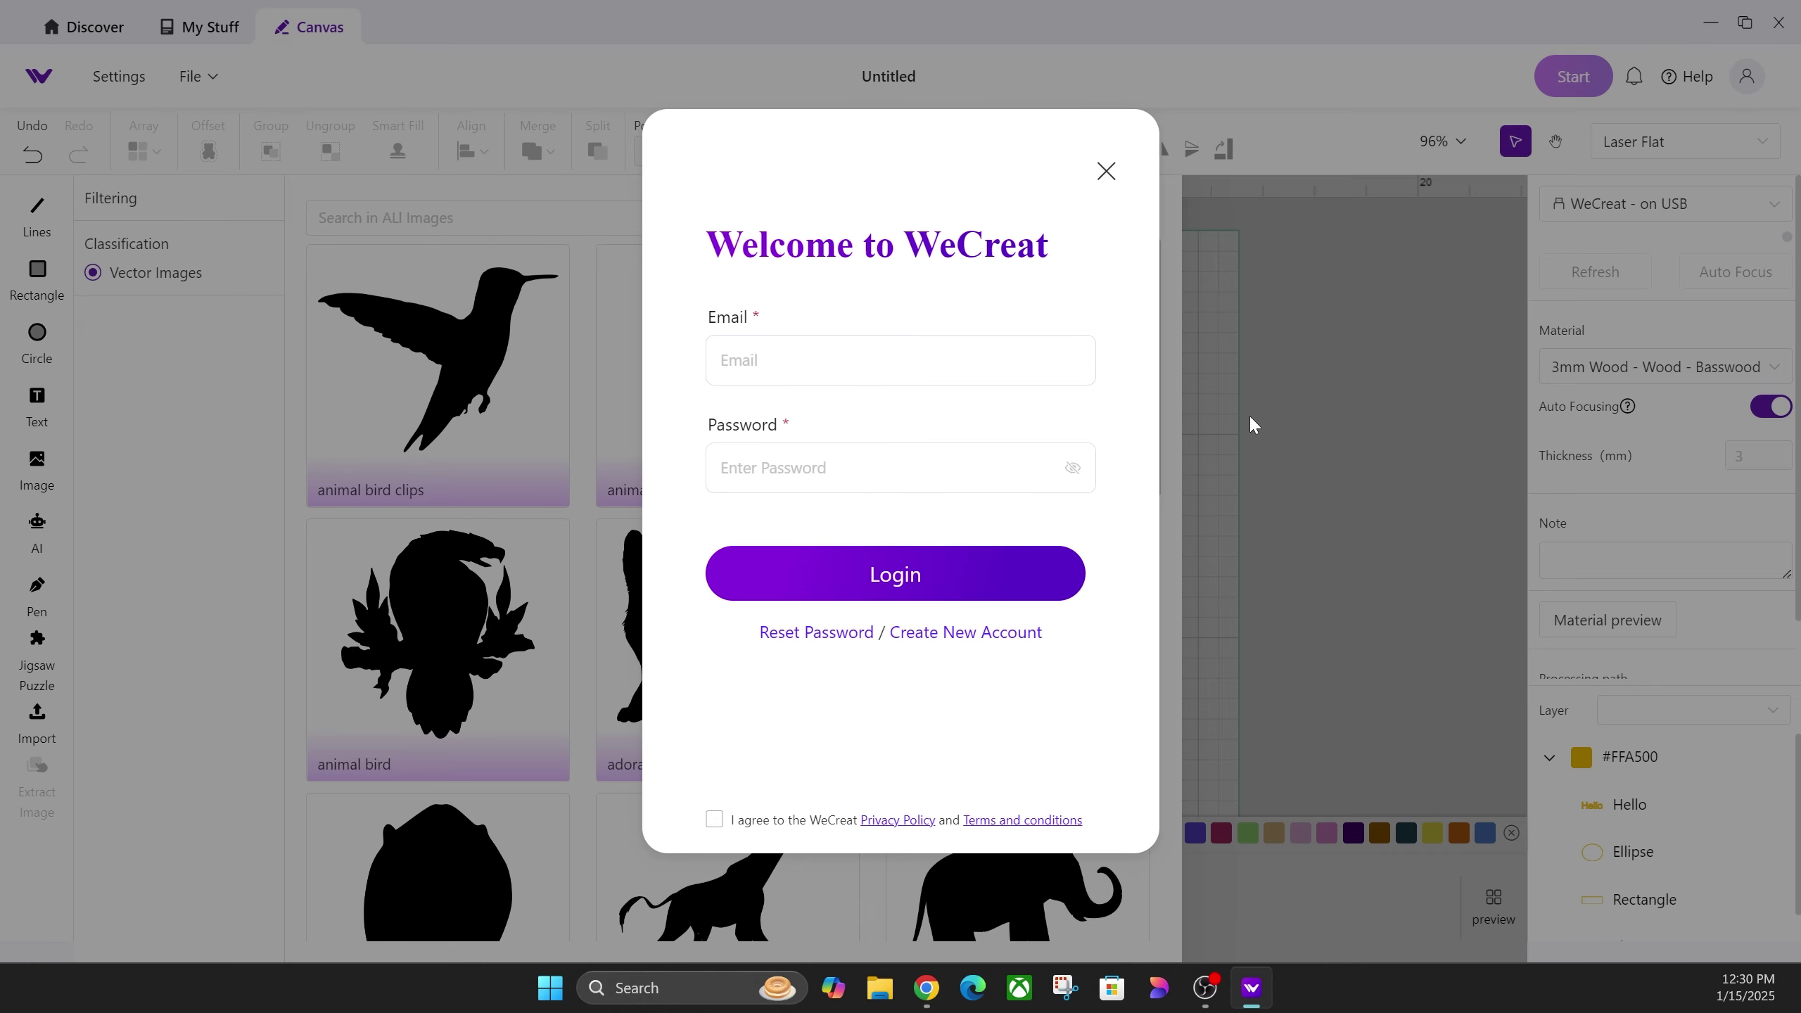
{"action": "left_click", "coordinate": [1106, 173]}
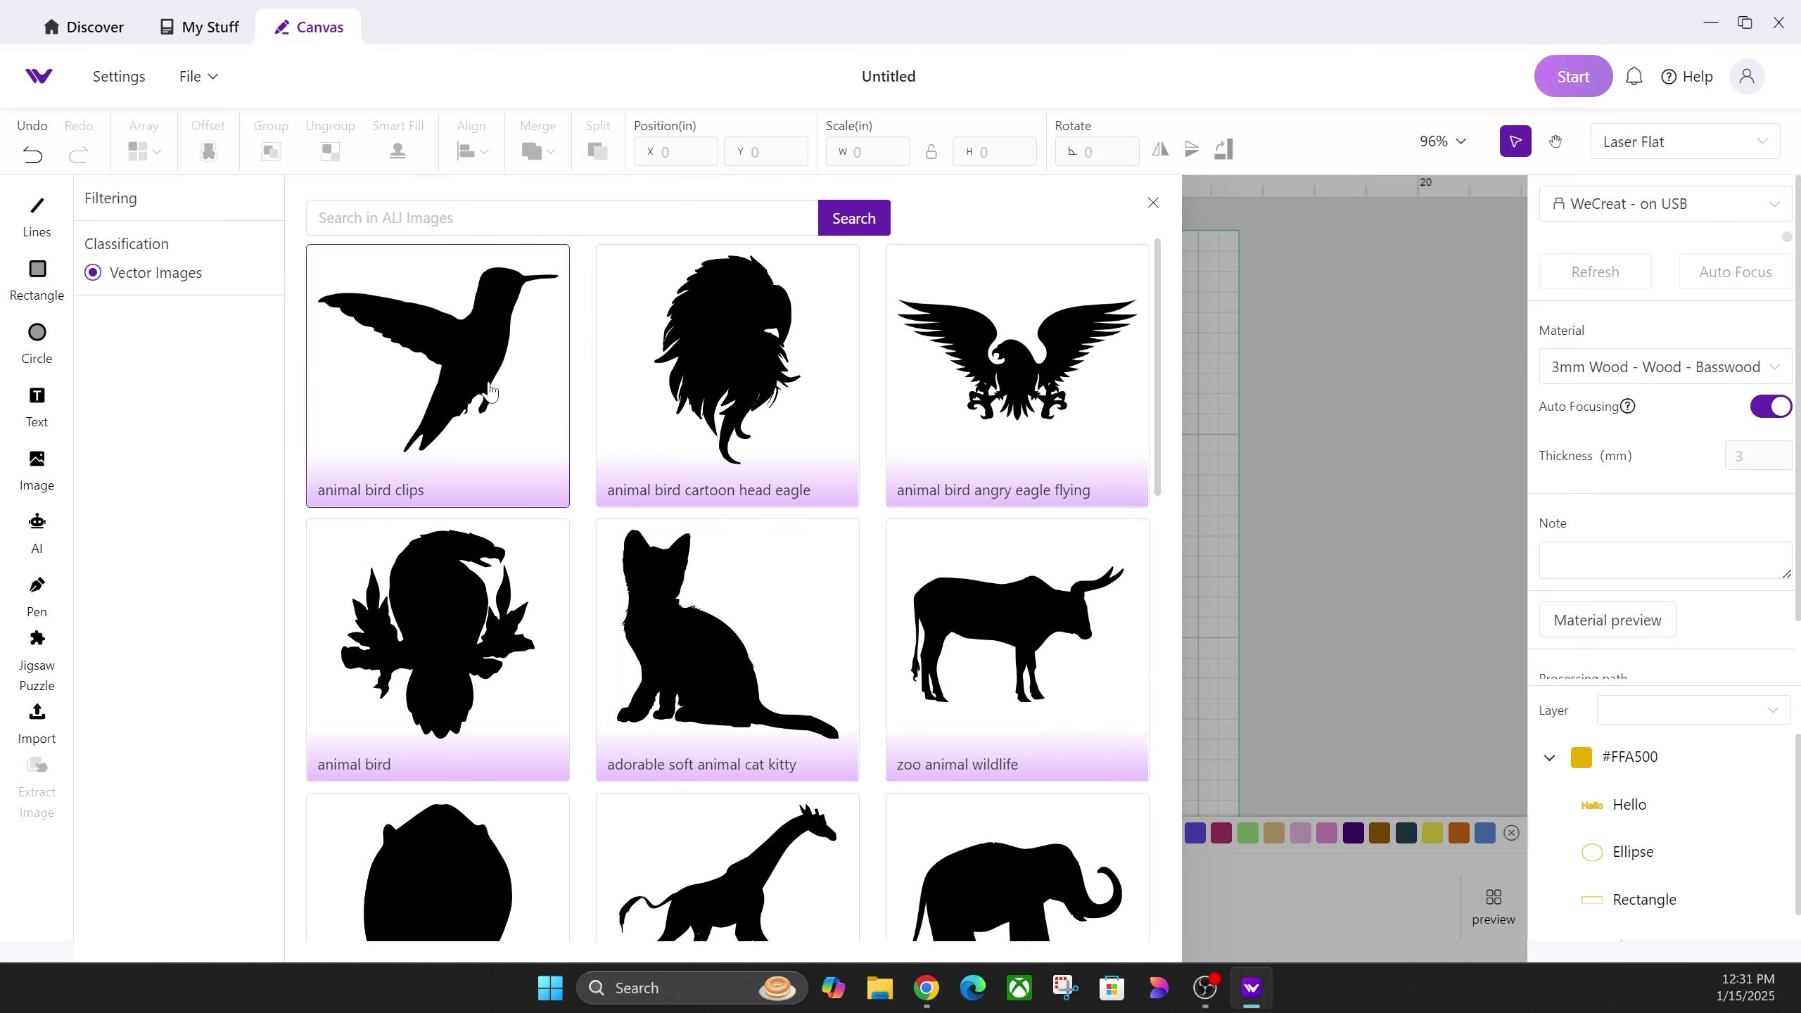
{"action": "left_click", "coordinate": [1152, 202]}
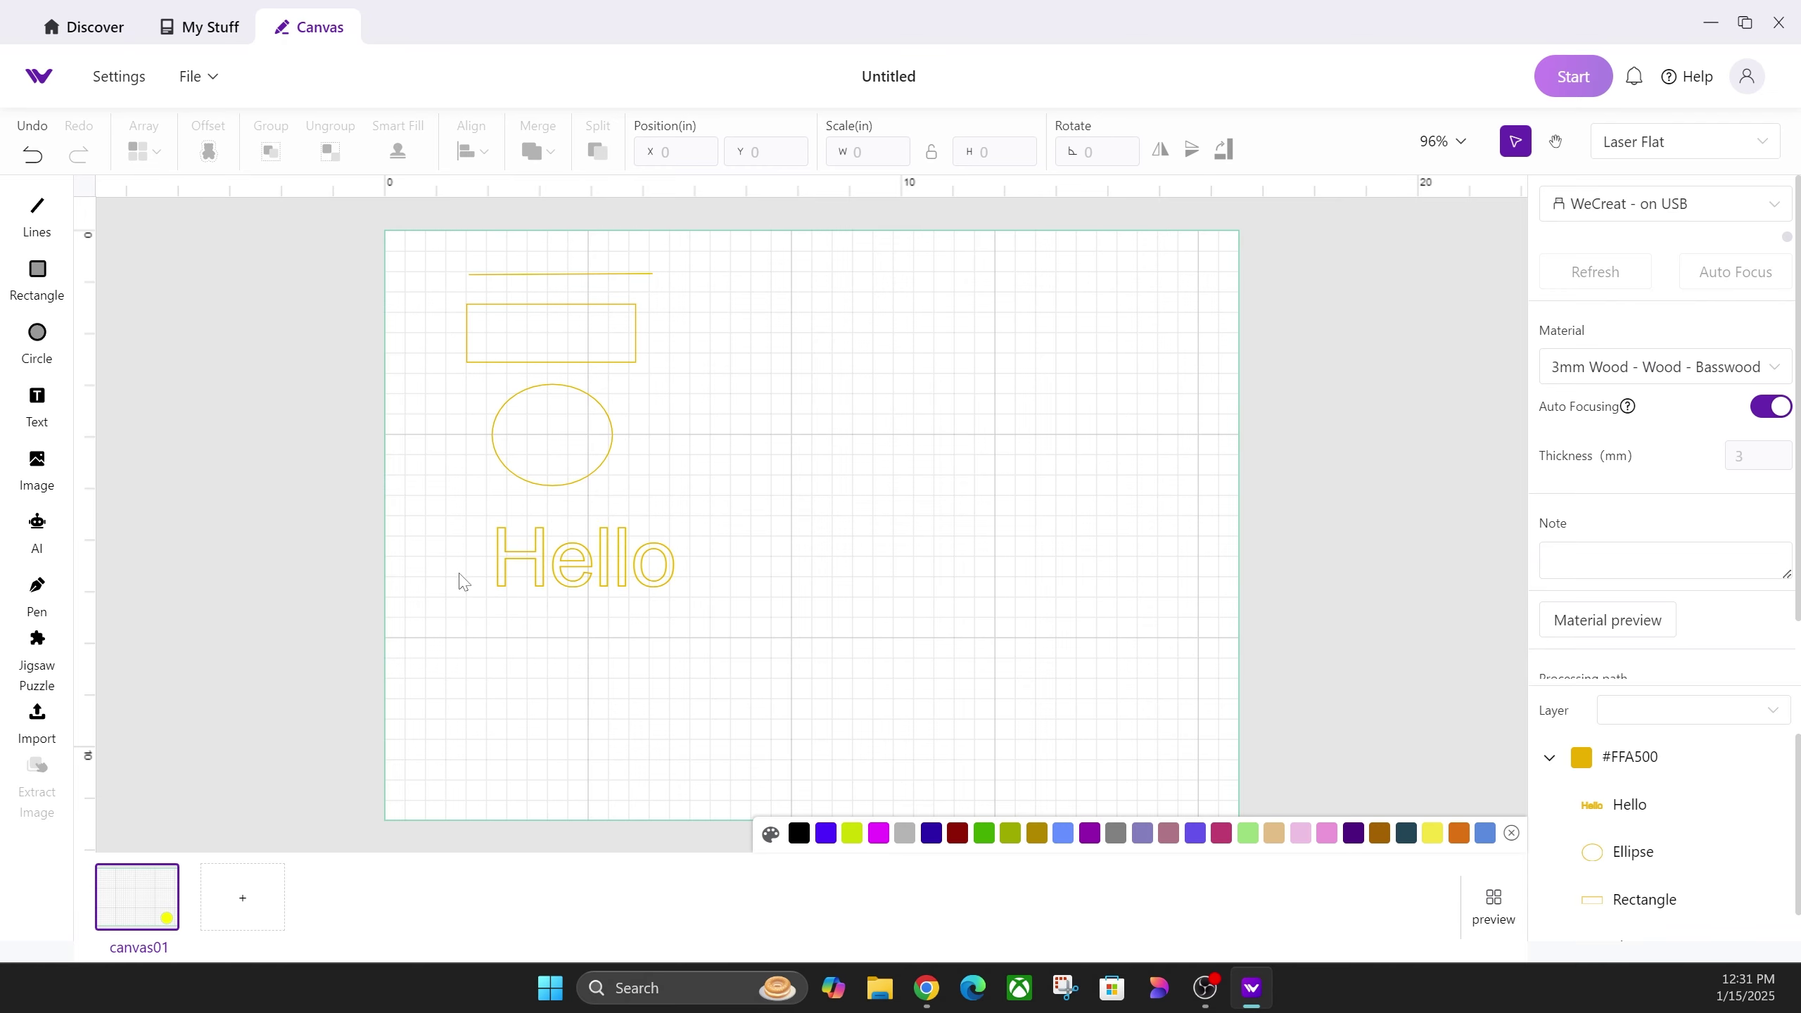
View the AI-Generated Content generator's prompt, style and sample options, and close it.
{"action": "left_click", "coordinate": [37, 529]}
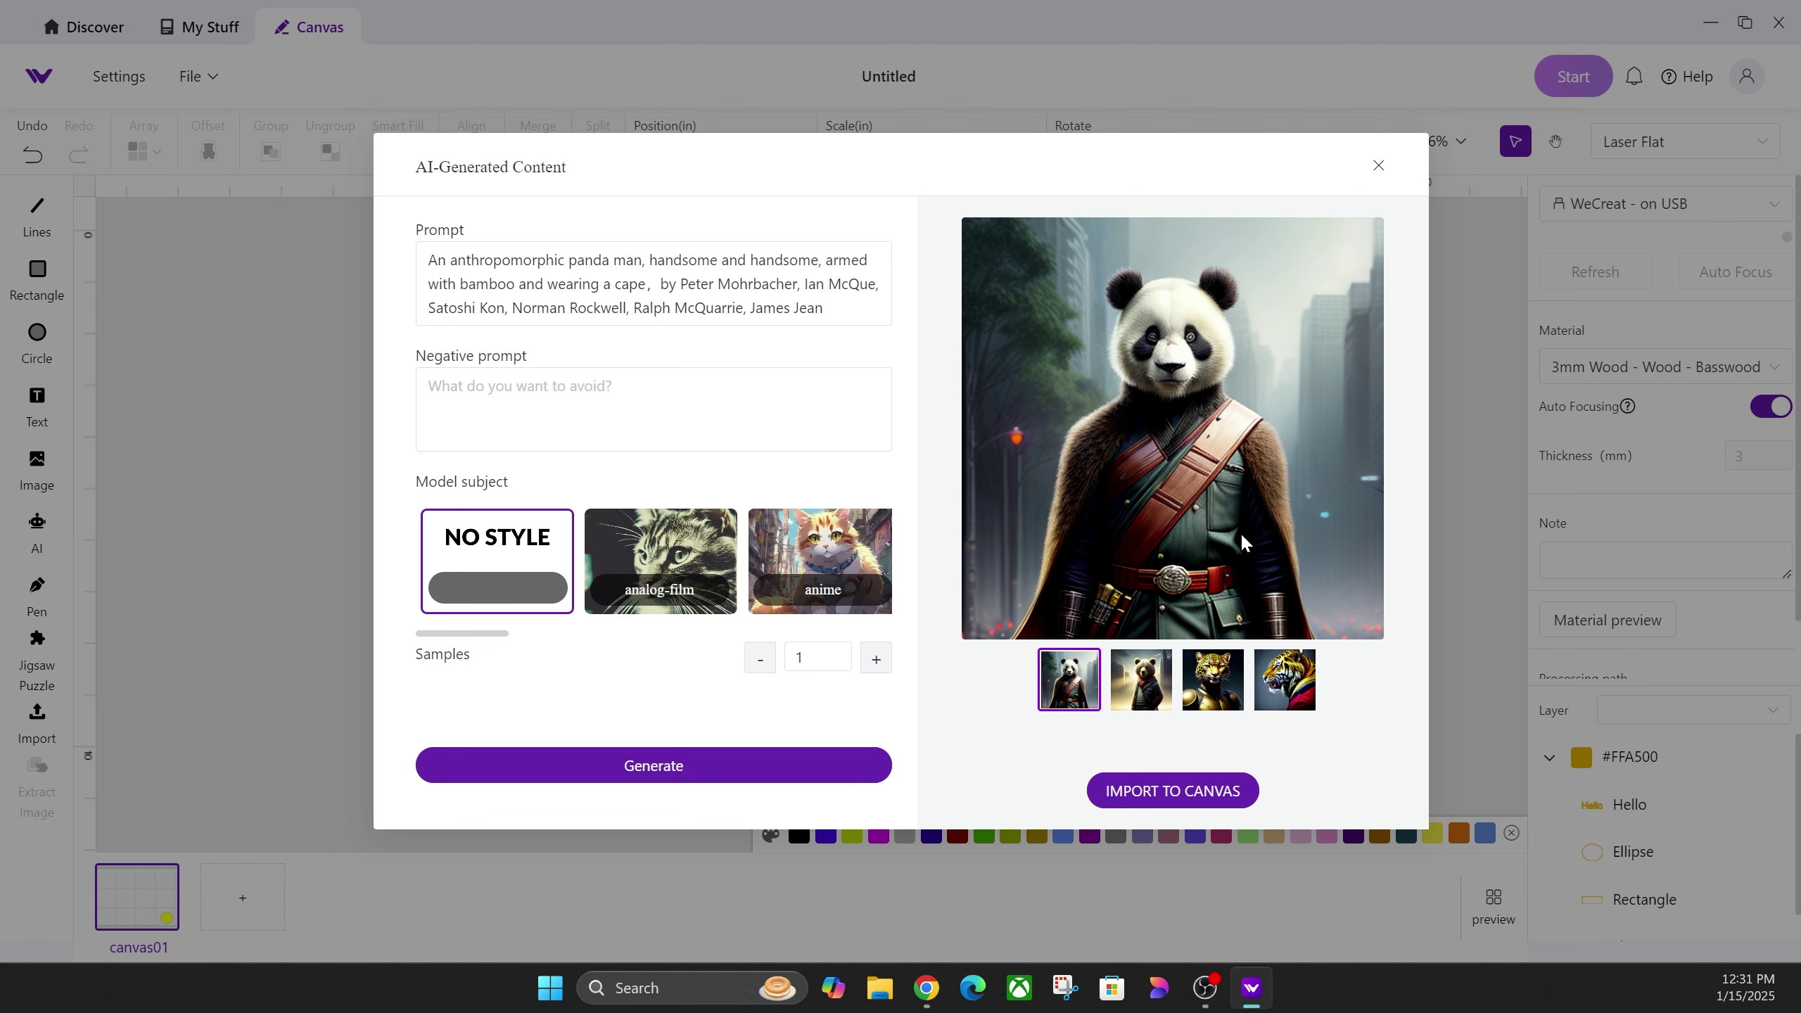
{"action": "left_click", "coordinate": [1376, 167]}
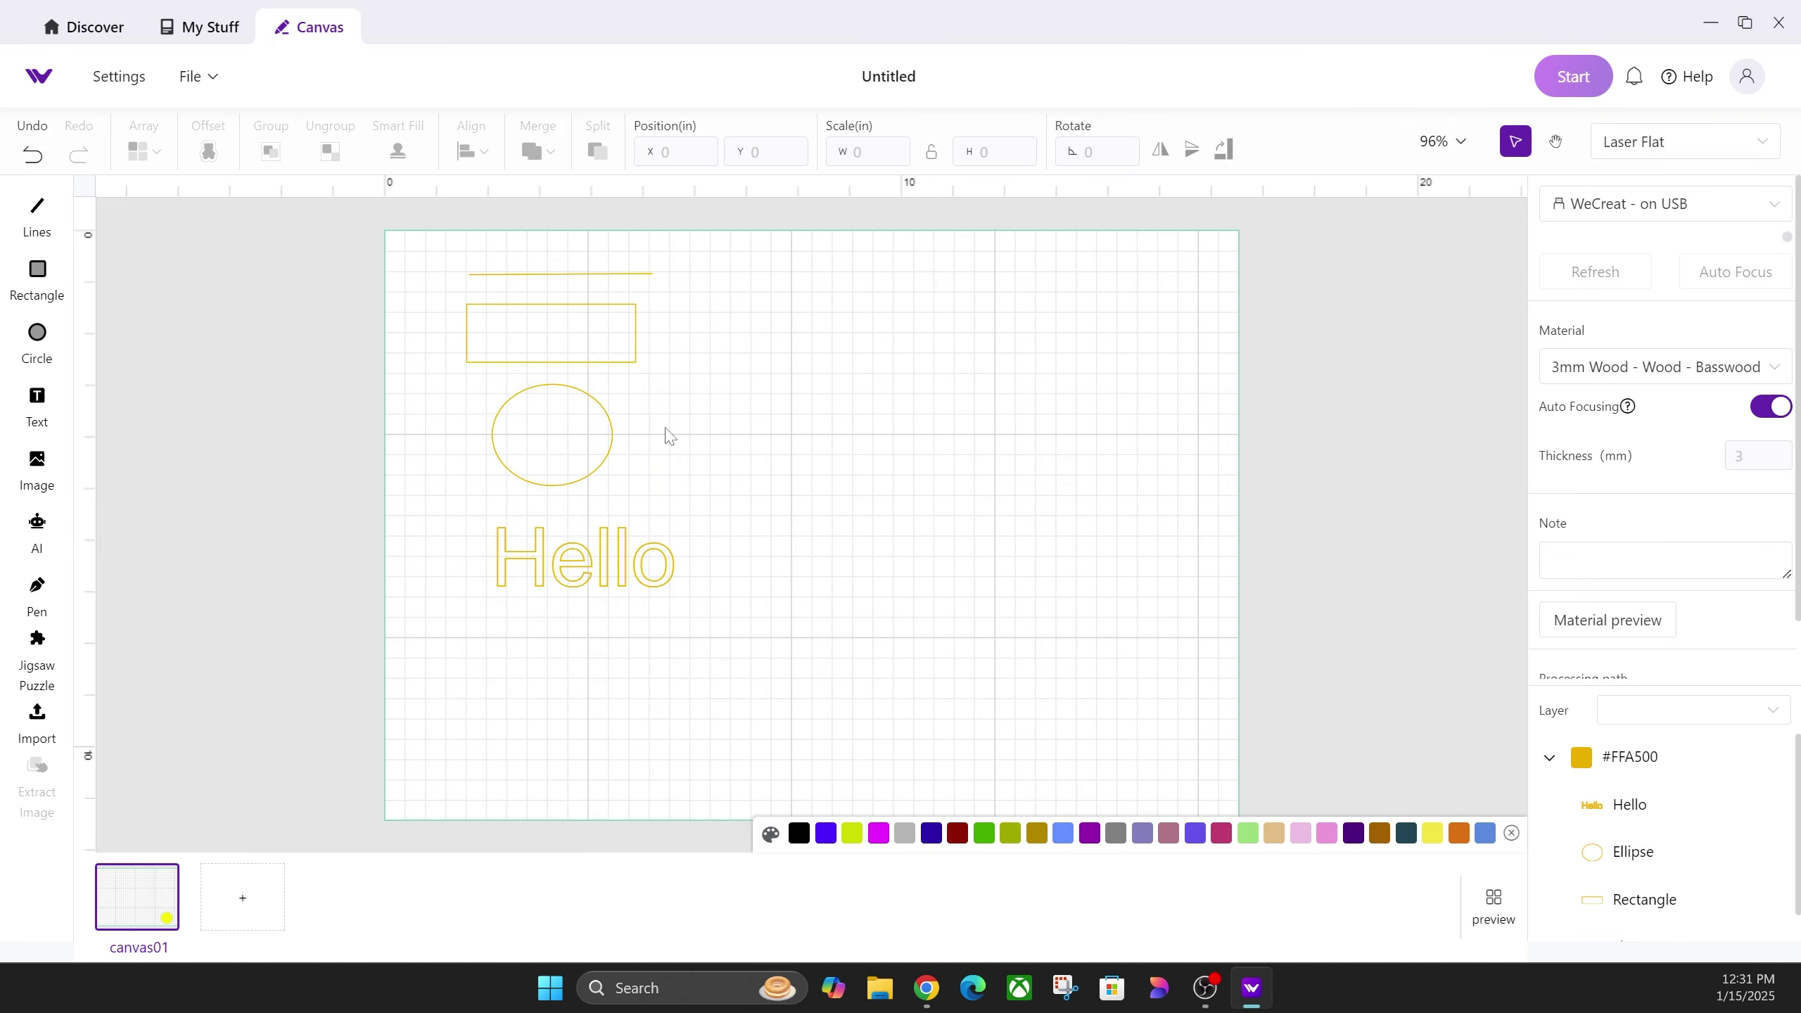
Draw a closed four-point pen path about 3.7 by 1.27 in below the "Hello" text.
{"action": "left_click", "coordinate": [37, 592]}
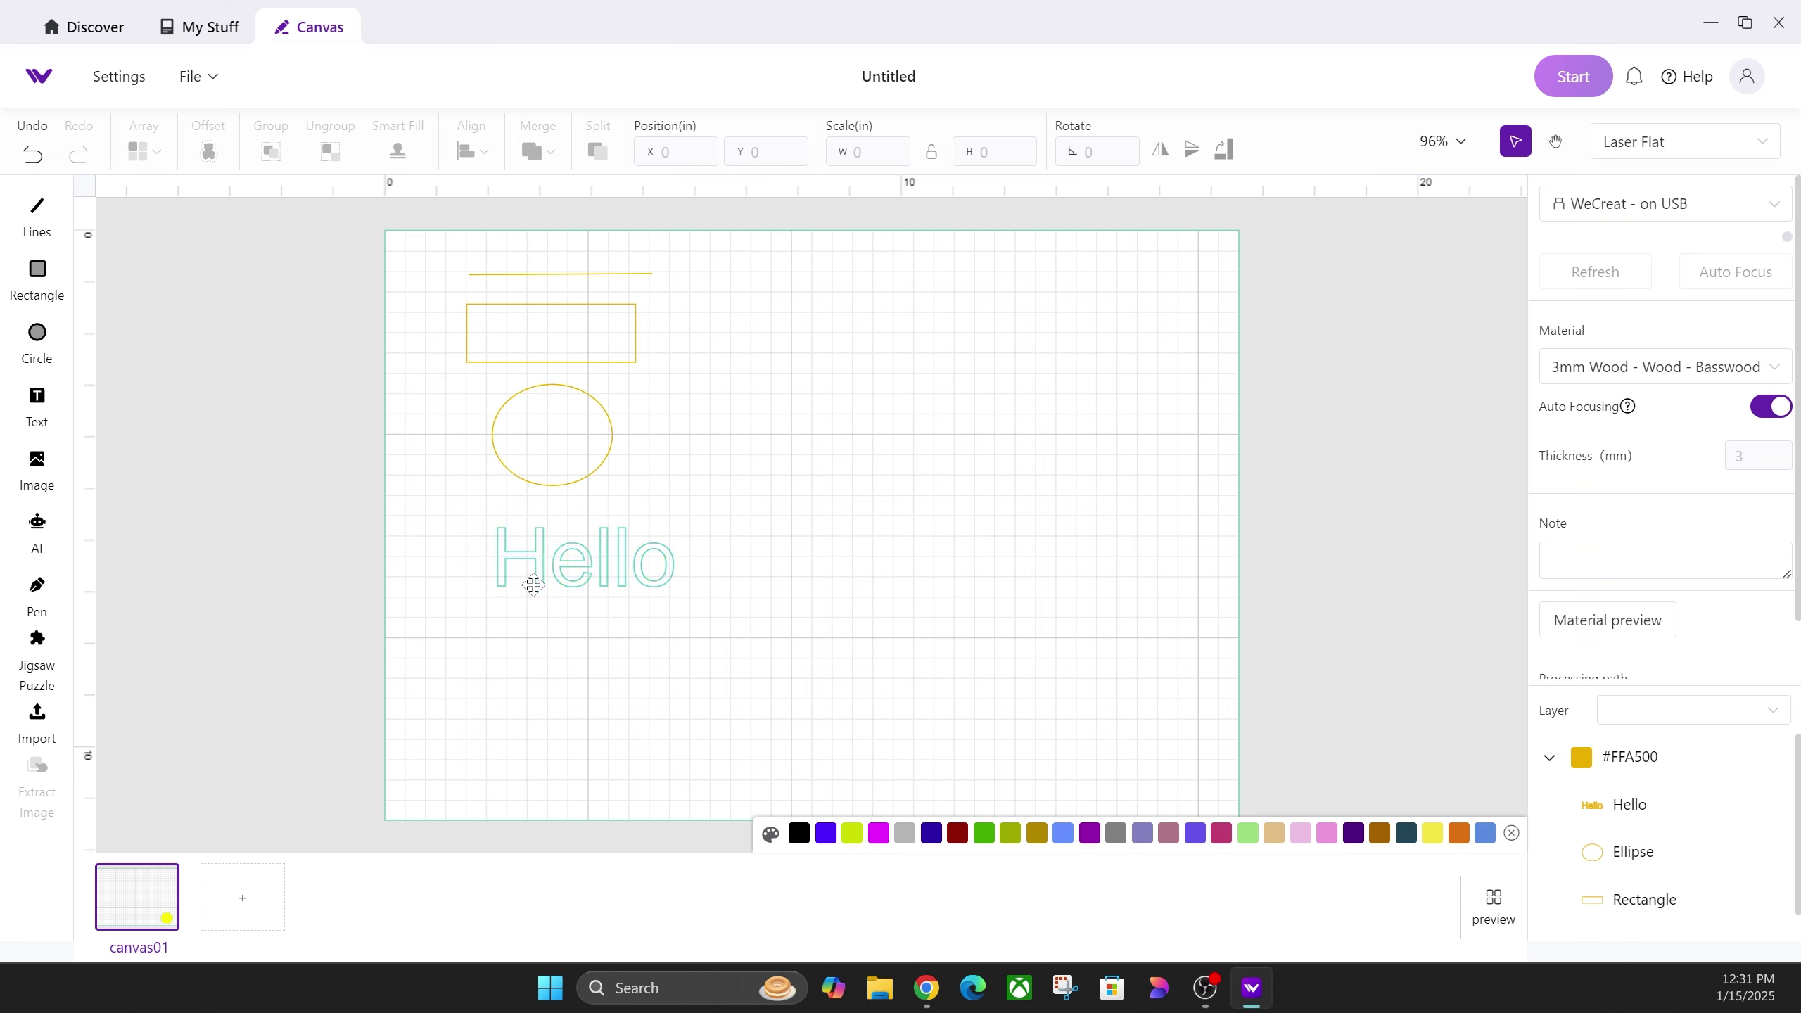
{"action": "left_click", "coordinate": [501, 622]}
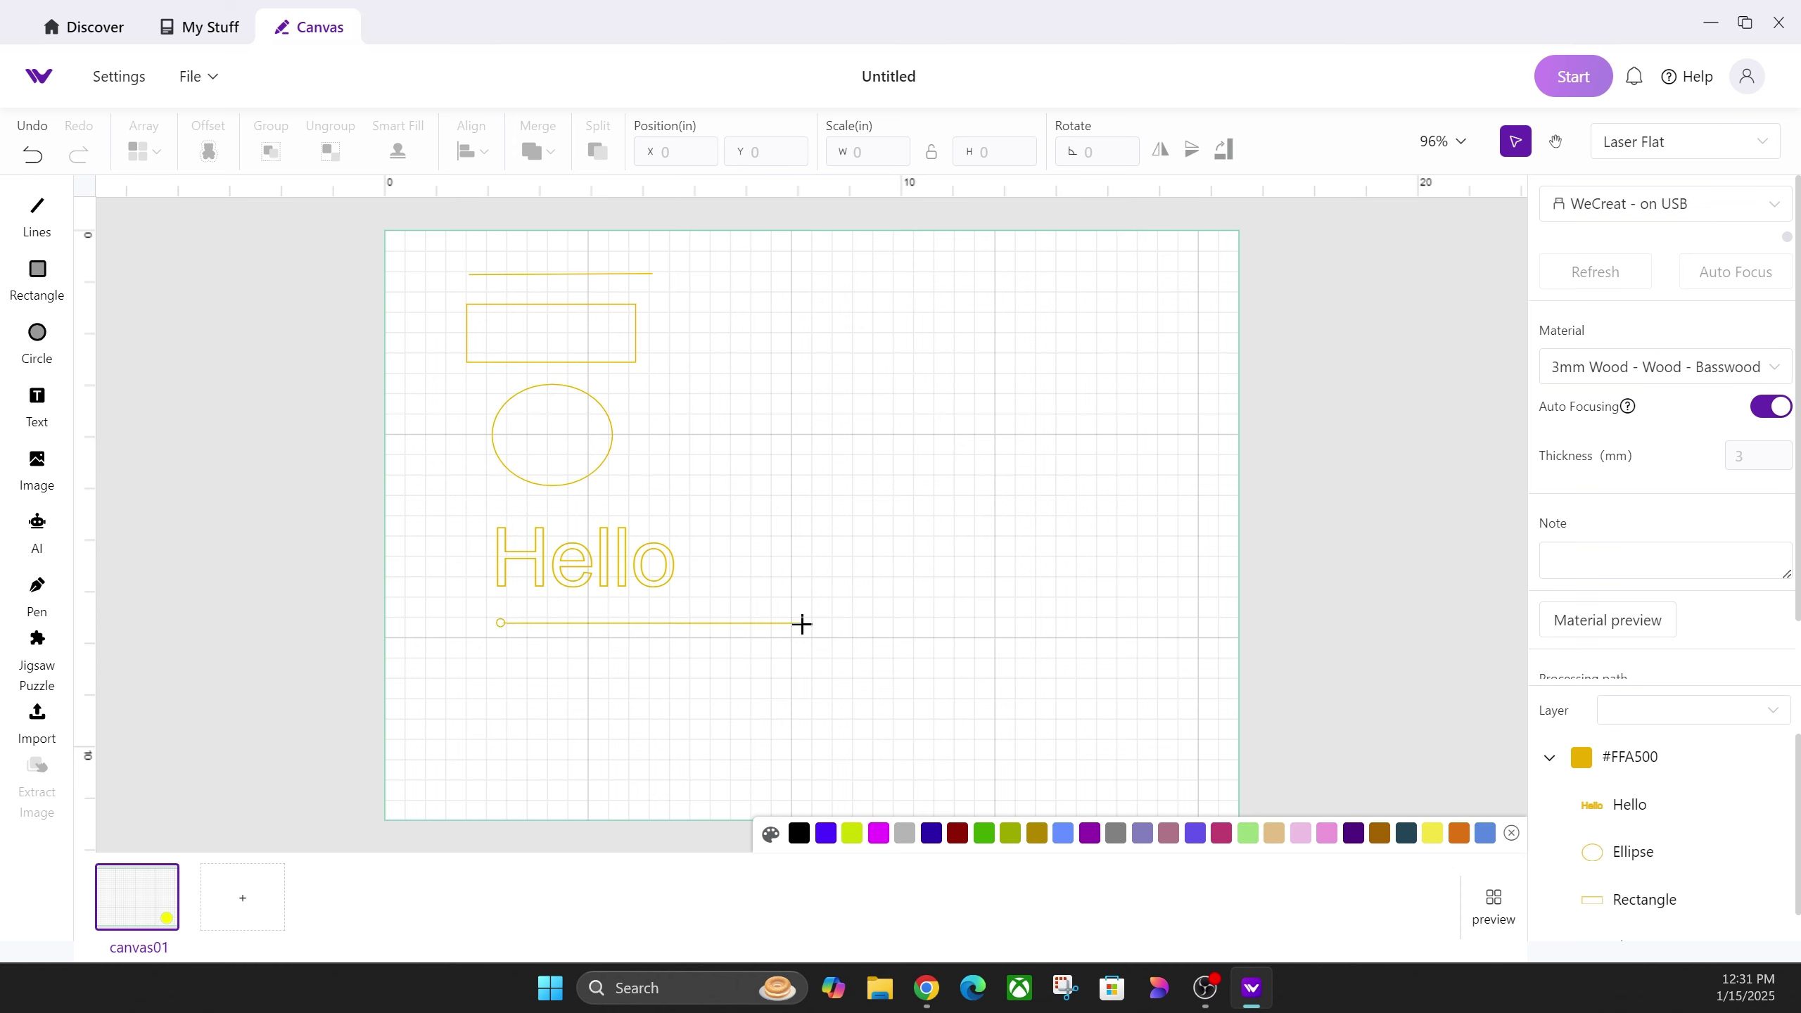
{"action": "left_click", "coordinate": [691, 597]}
{"action": "left_click", "coordinate": [658, 646]}
{"action": "left_click", "coordinate": [511, 662]}
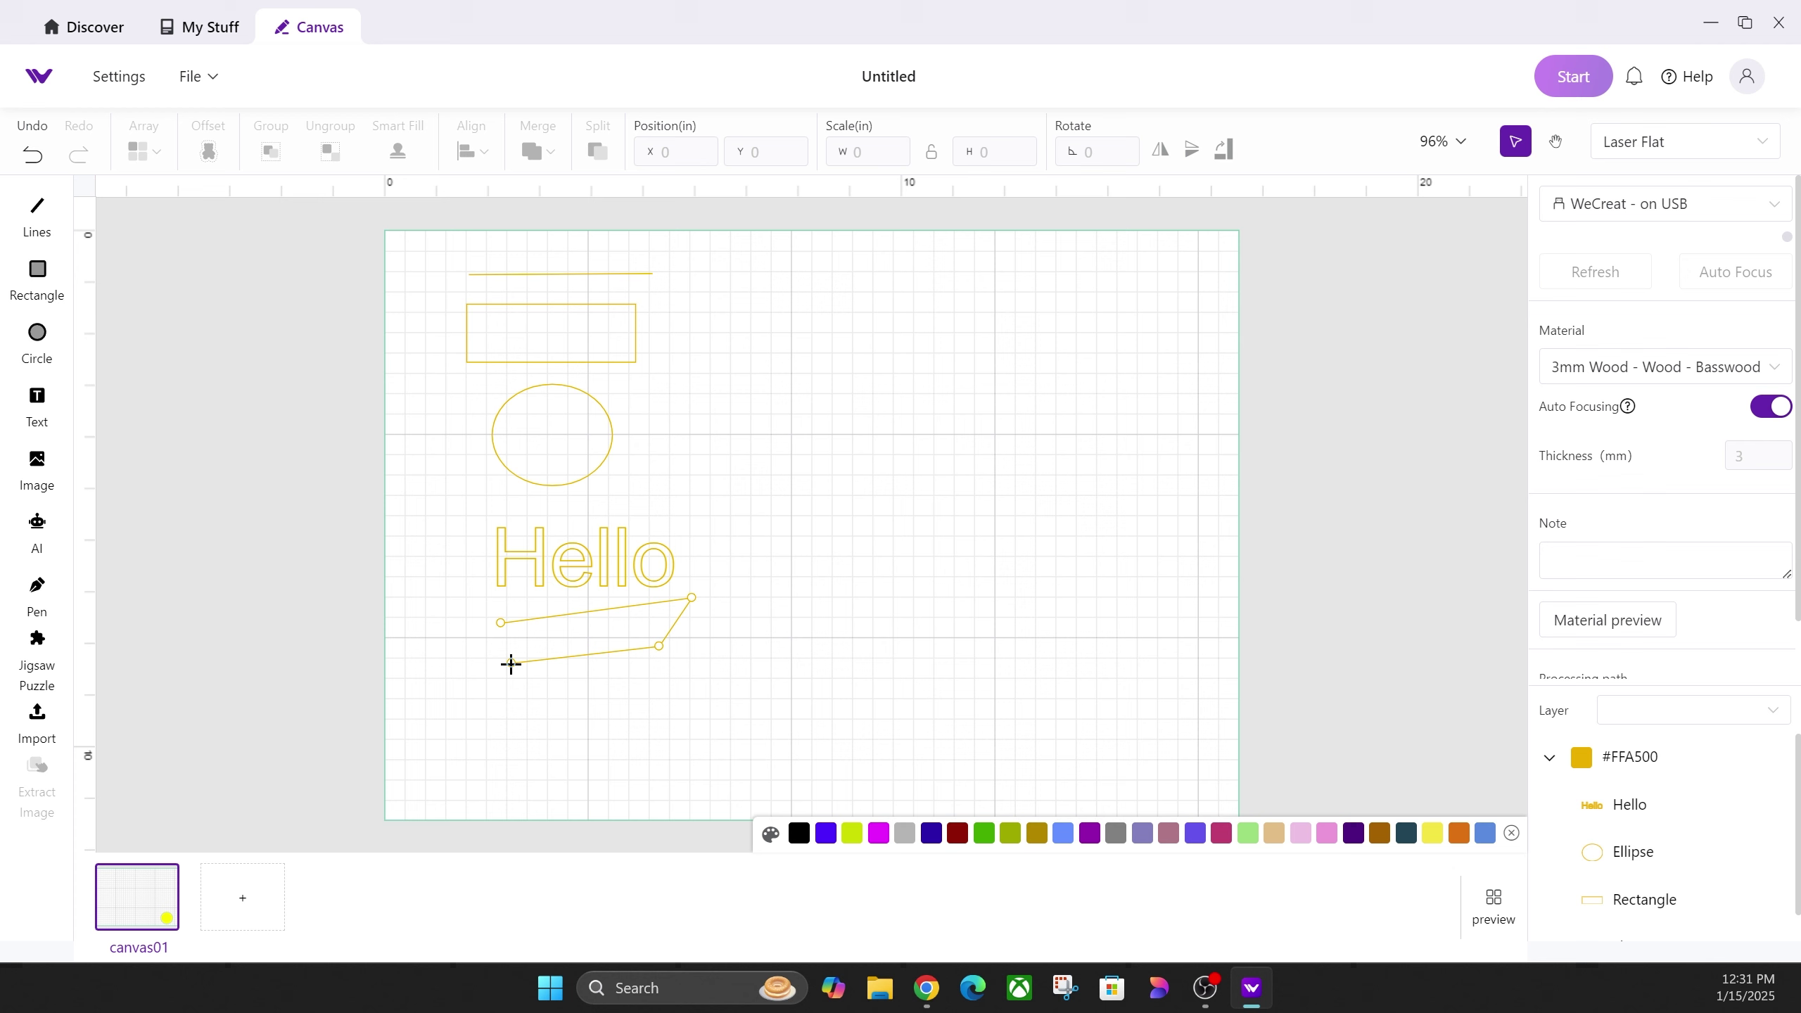
{"action": "left_click", "coordinate": [500, 622]}
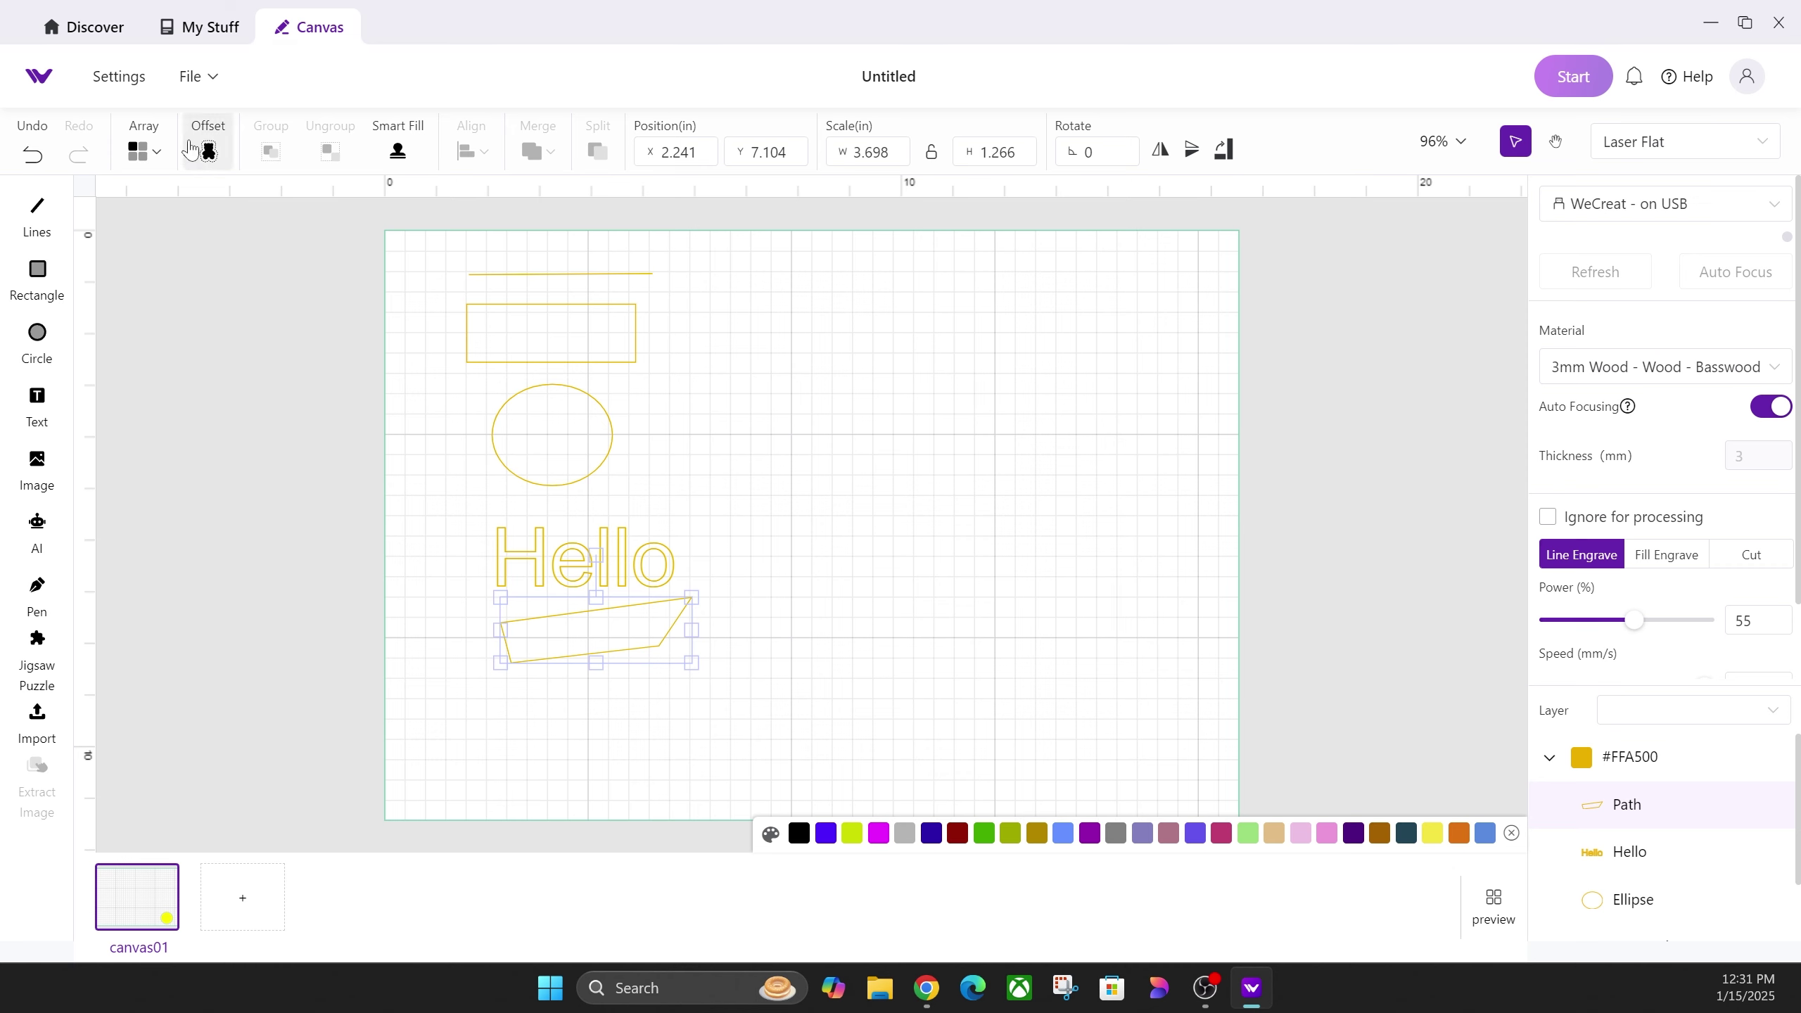
{"action": "left_click", "coordinate": [195, 78]}
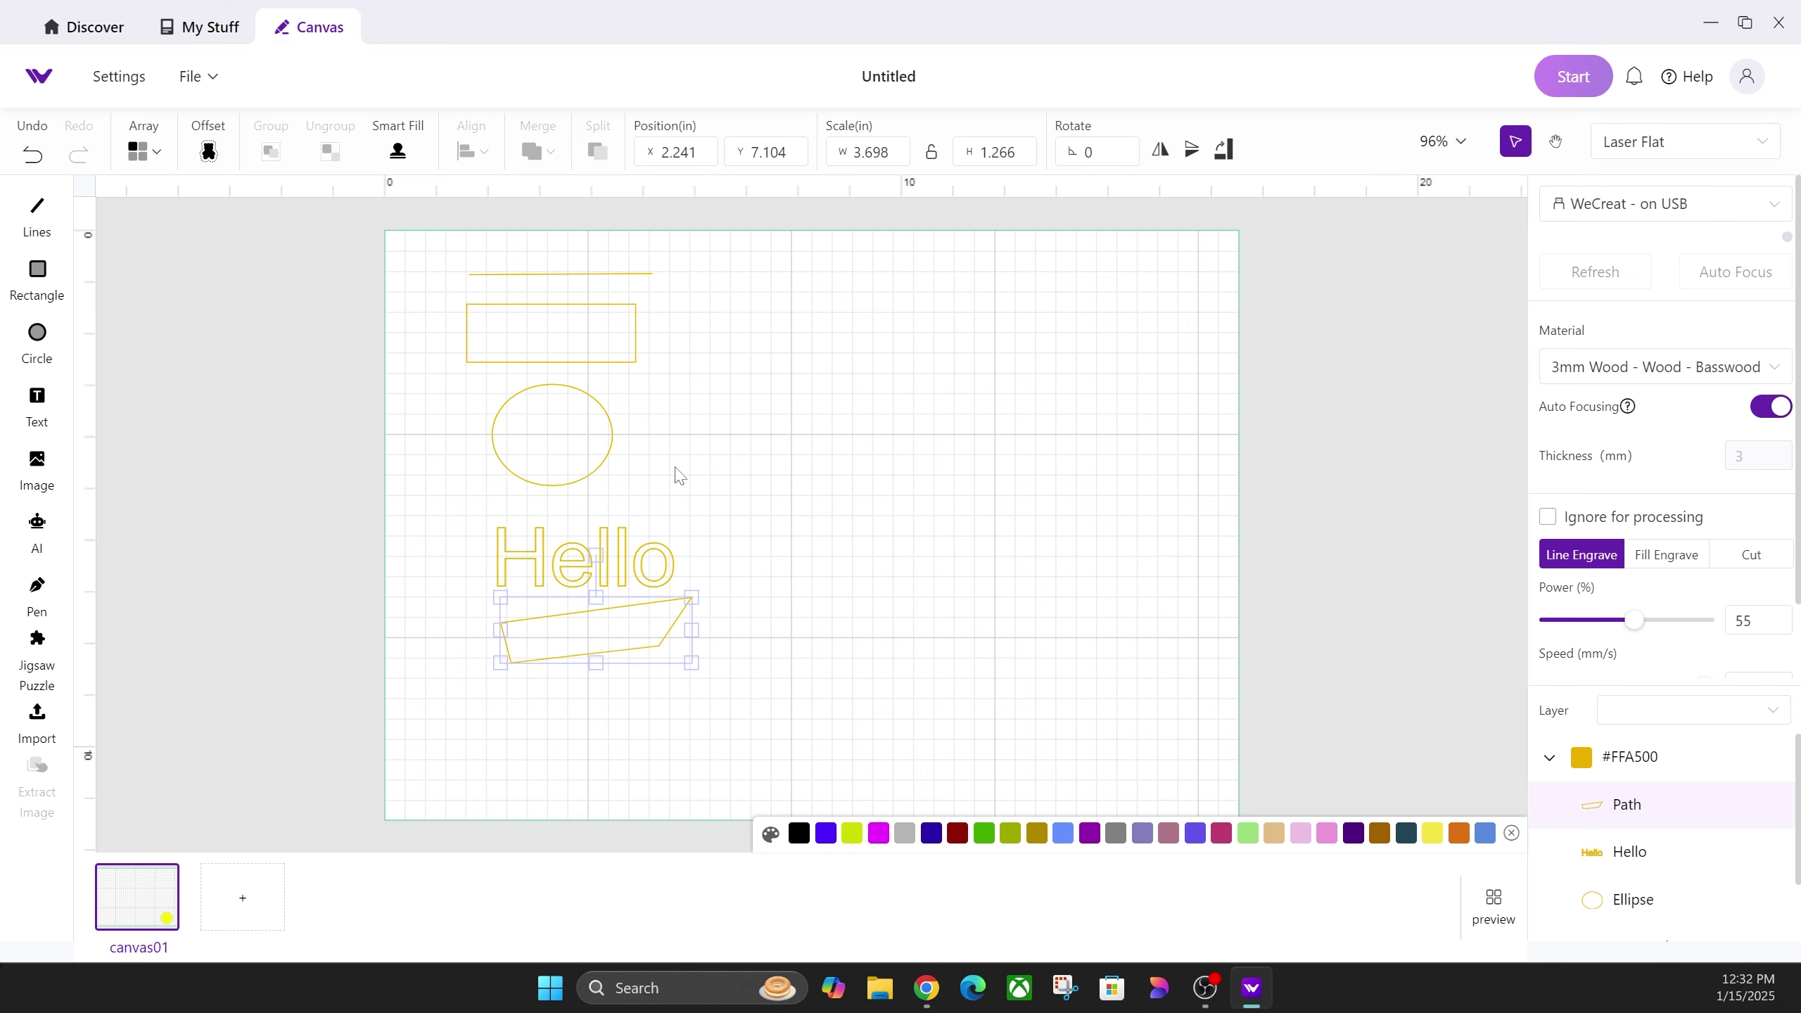
{"action": "left_click", "coordinate": [207, 80]}
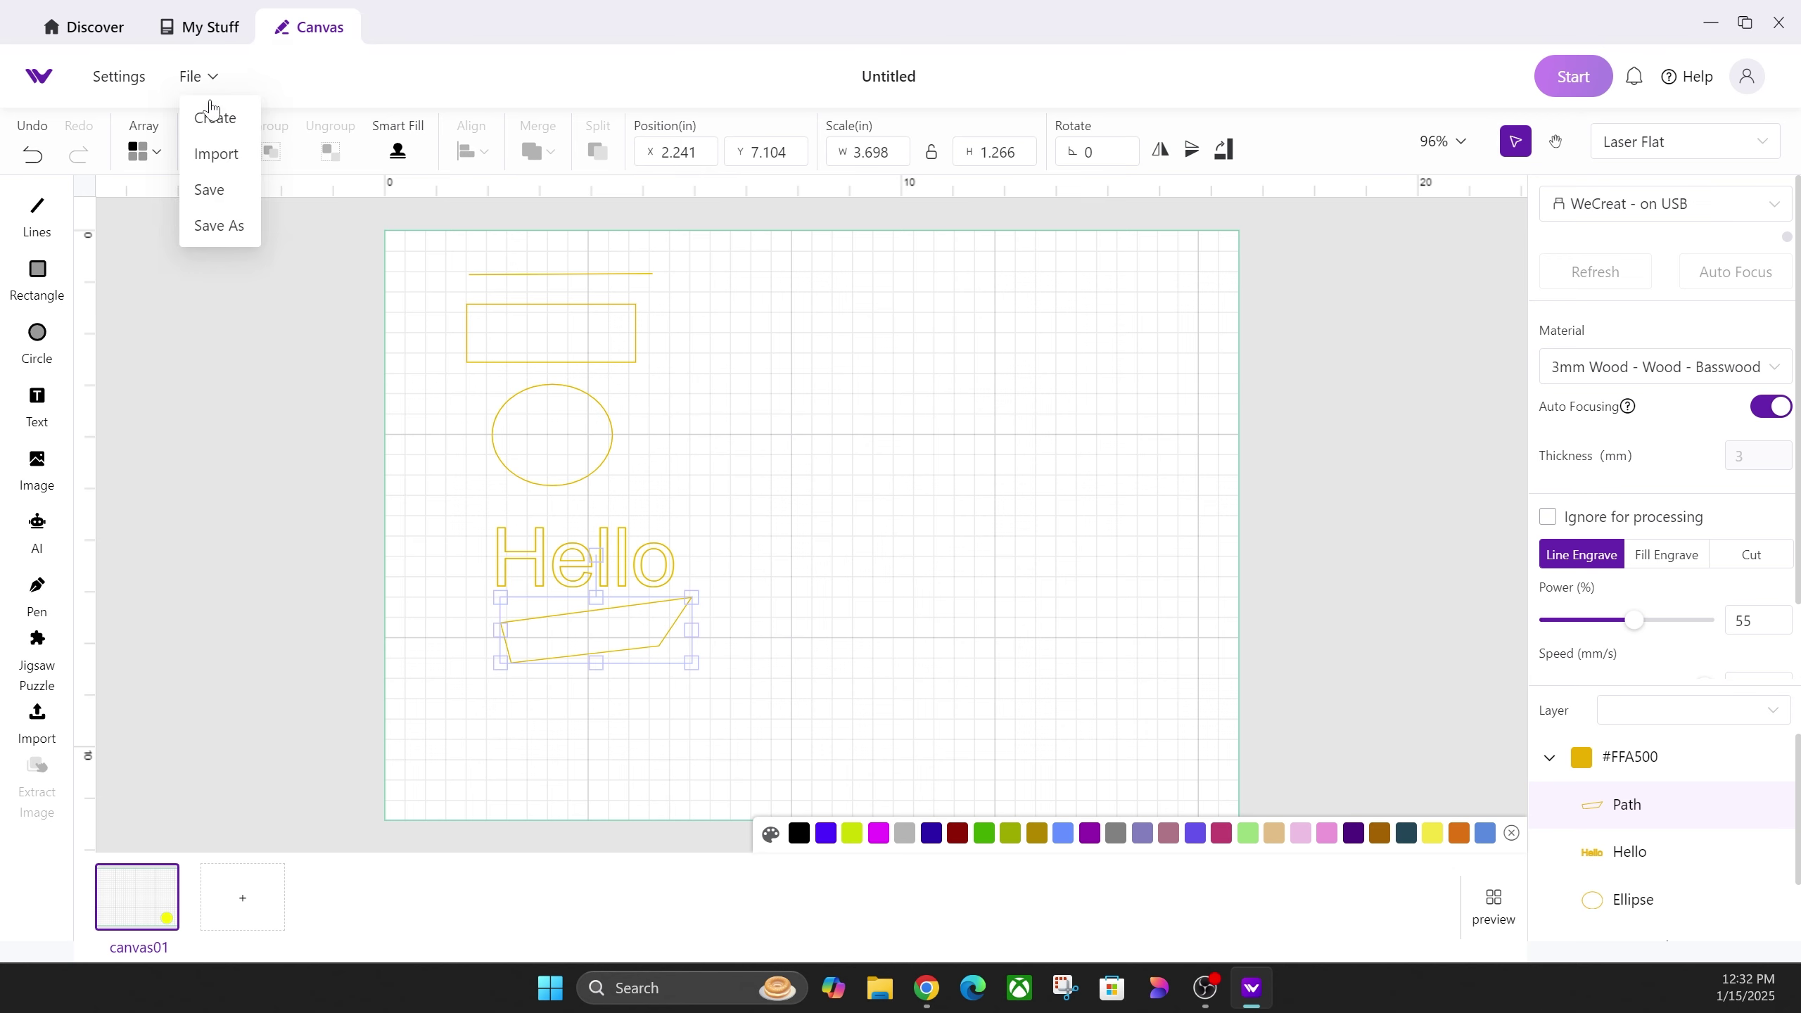
{"action": "left_click", "coordinate": [448, 459]}
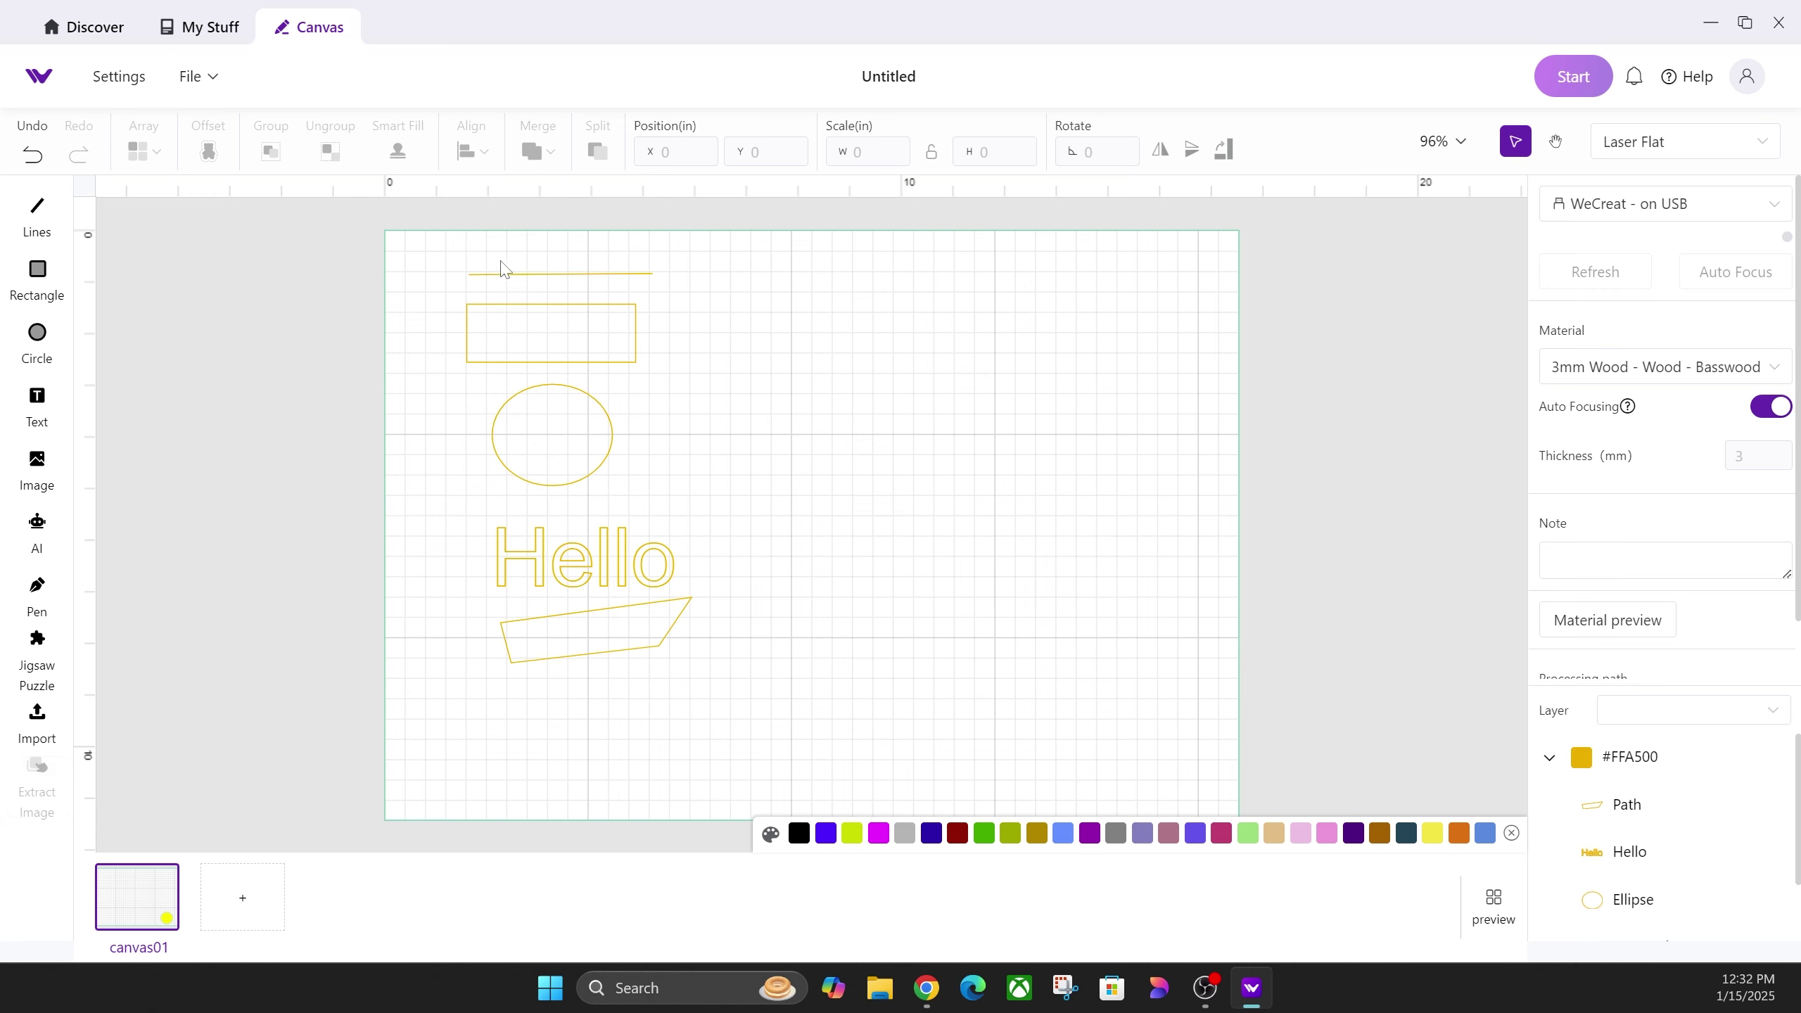
Draw a rectangle about 0.7 by 0.61 in to the right of the existing shapes and array it in 5 columns and 6 rows.
{"action": "left_click", "coordinate": [37, 273]}
{"action": "left_click_drag", "start_coordinate": [815, 334], "coordinate": [850, 366]}
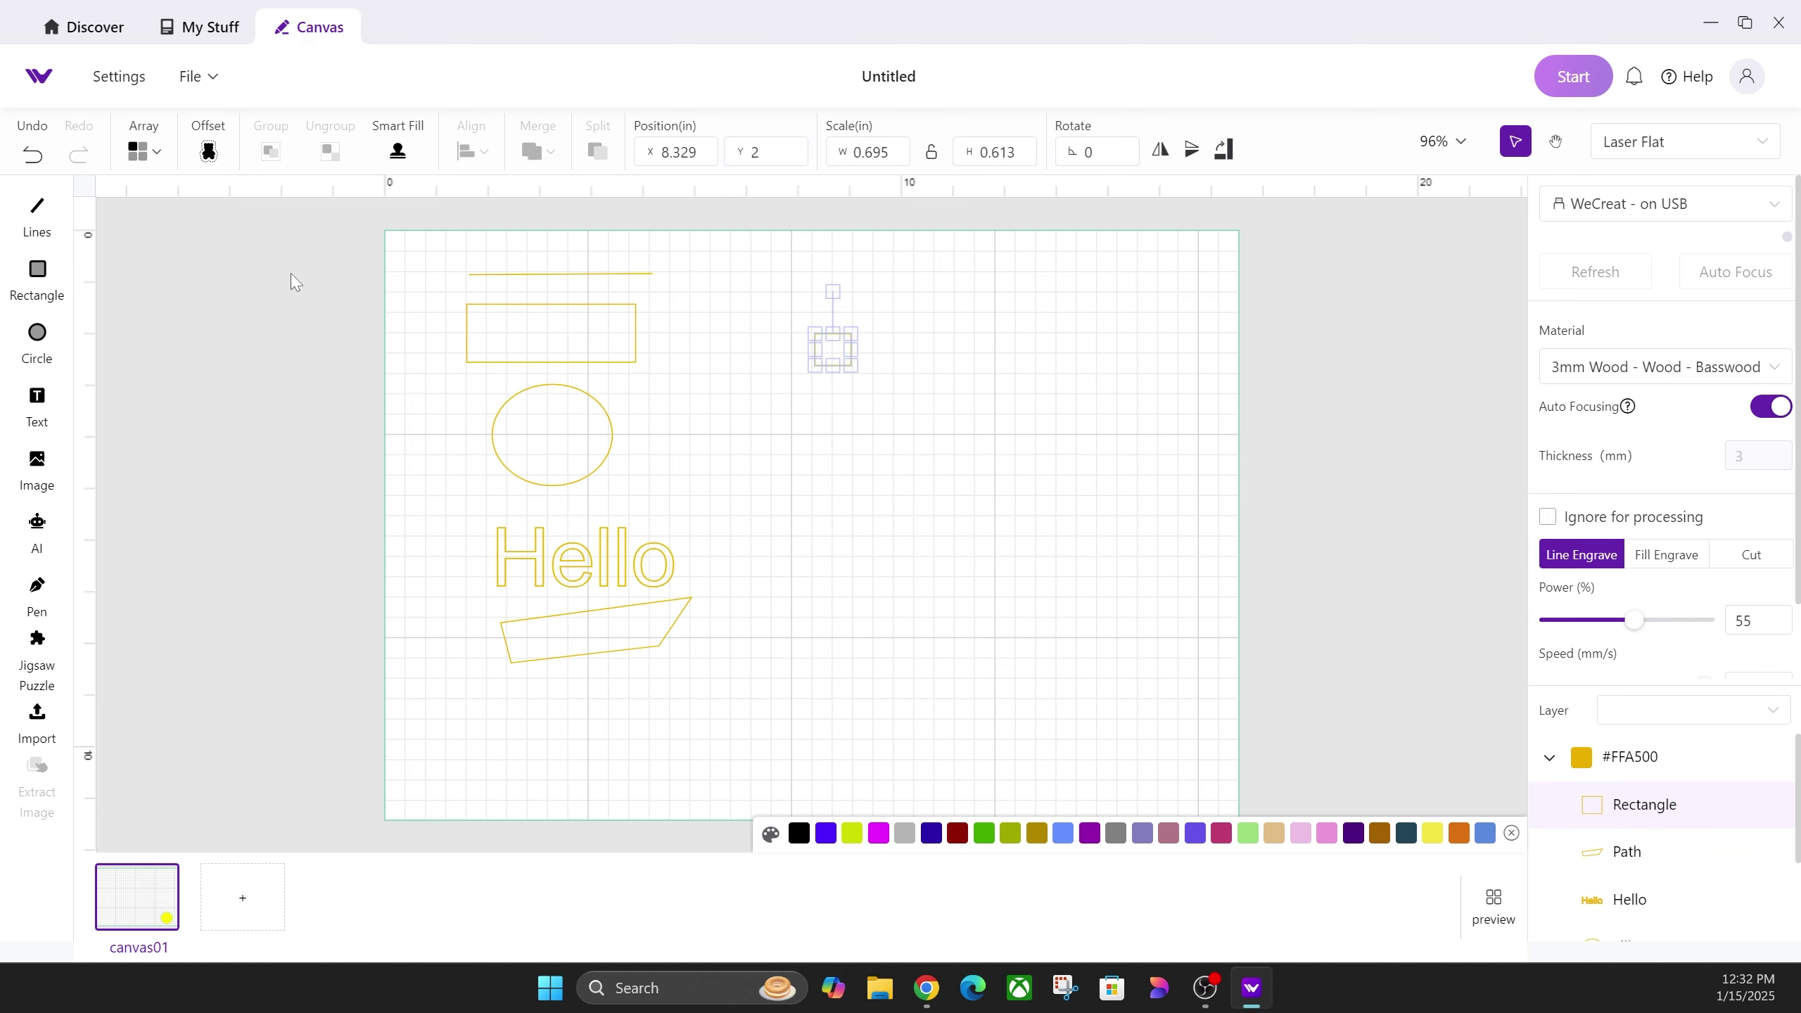
{"action": "left_click", "coordinate": [158, 153]}
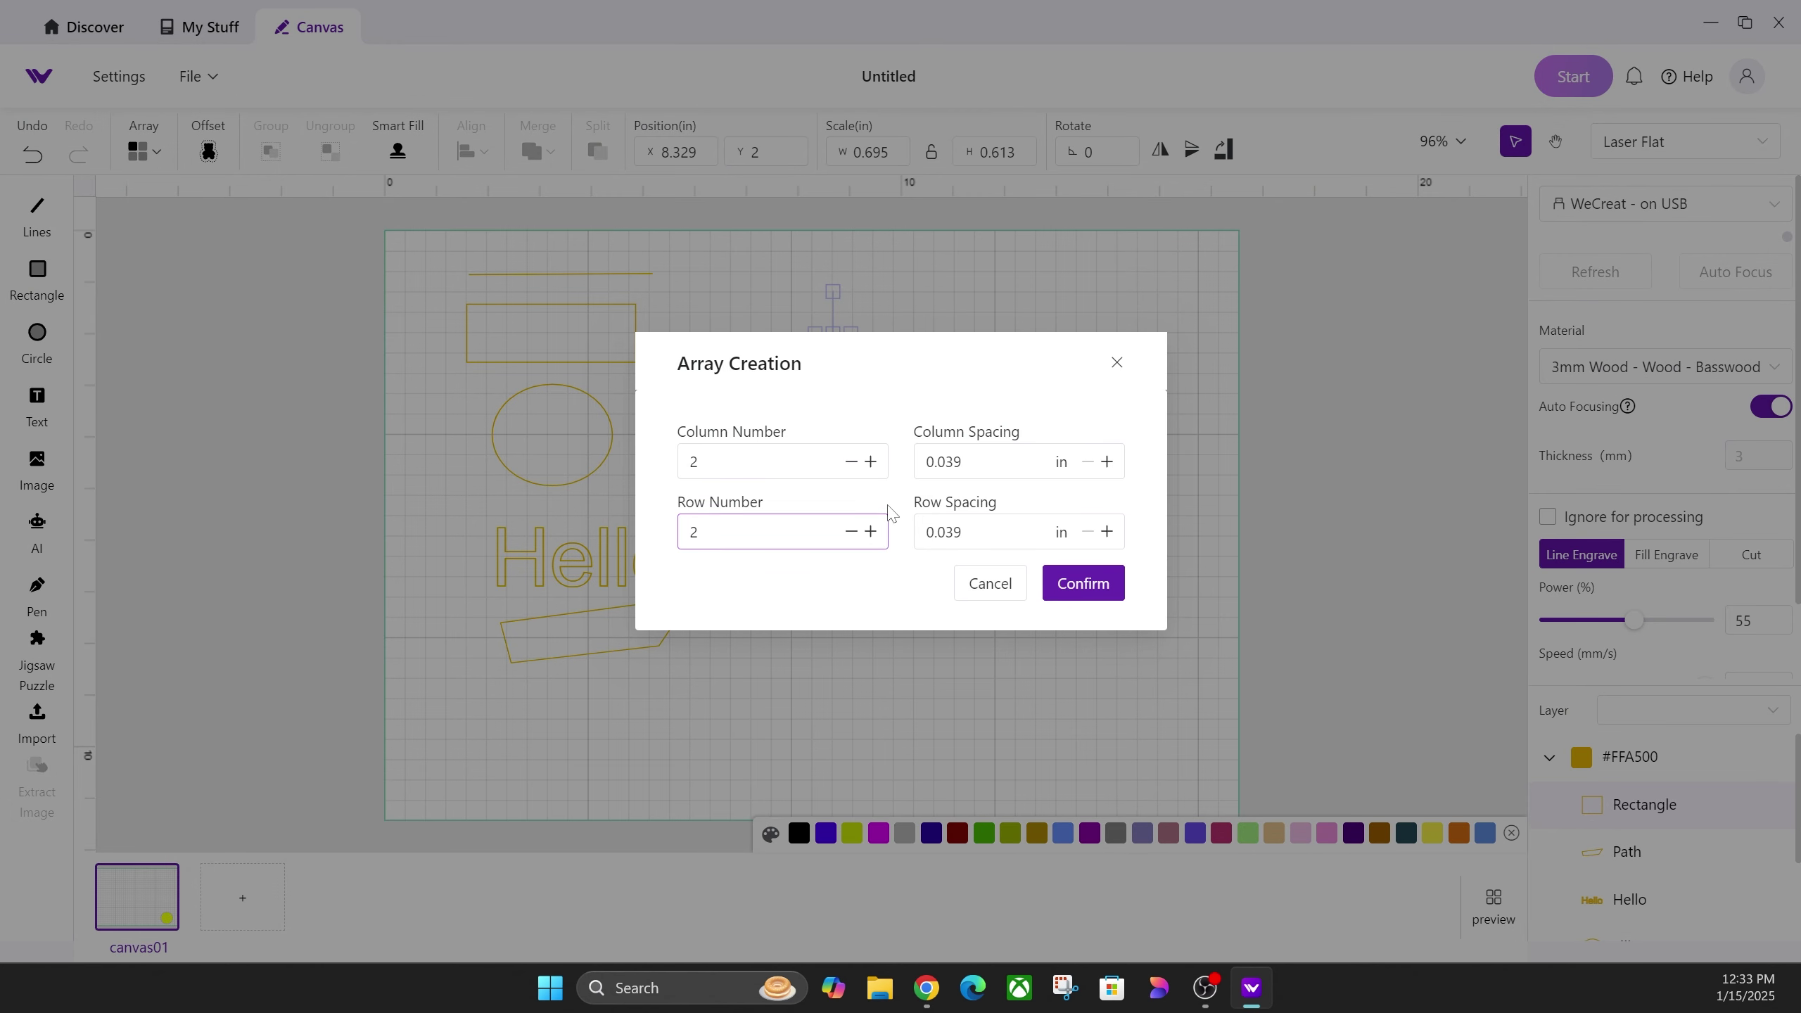
{"action": "left_click", "coordinate": [871, 461]}
{"action": "left_click", "coordinate": [871, 461]}
{"action": "left_click", "coordinate": [870, 462]}
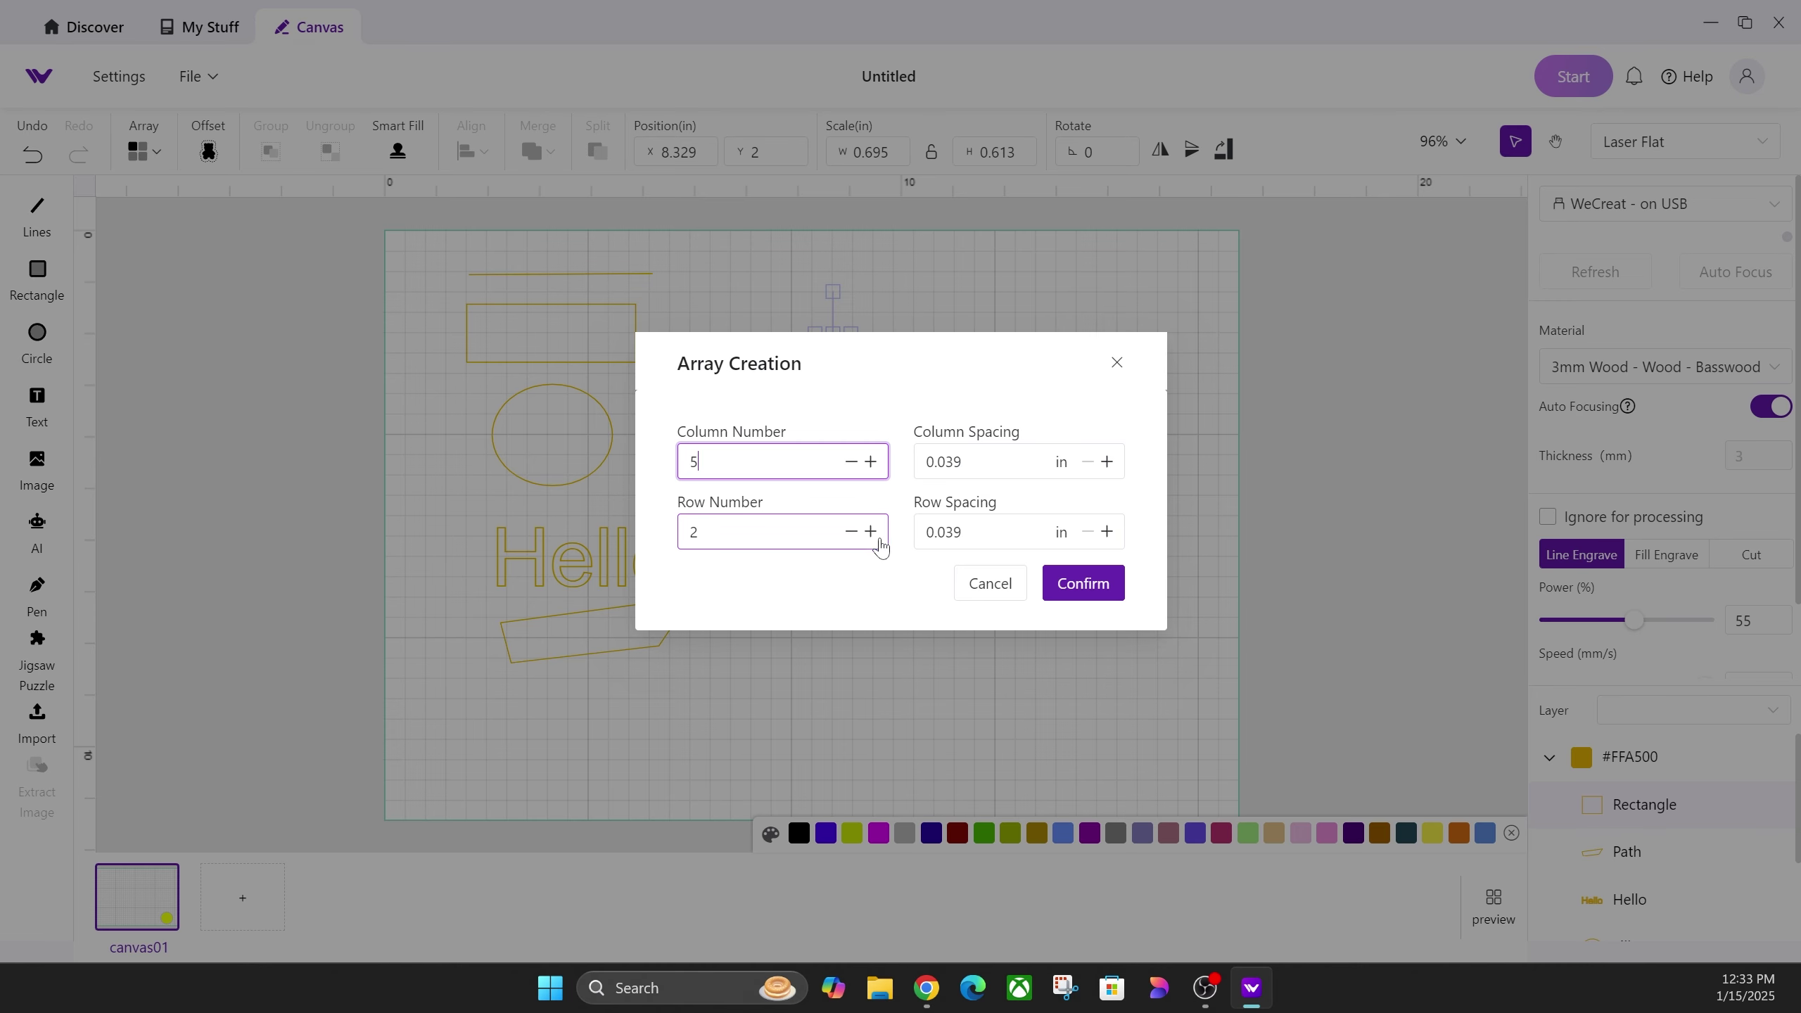
{"action": "left_click", "coordinate": [871, 531]}
{"action": "left_click", "coordinate": [1052, 584]}
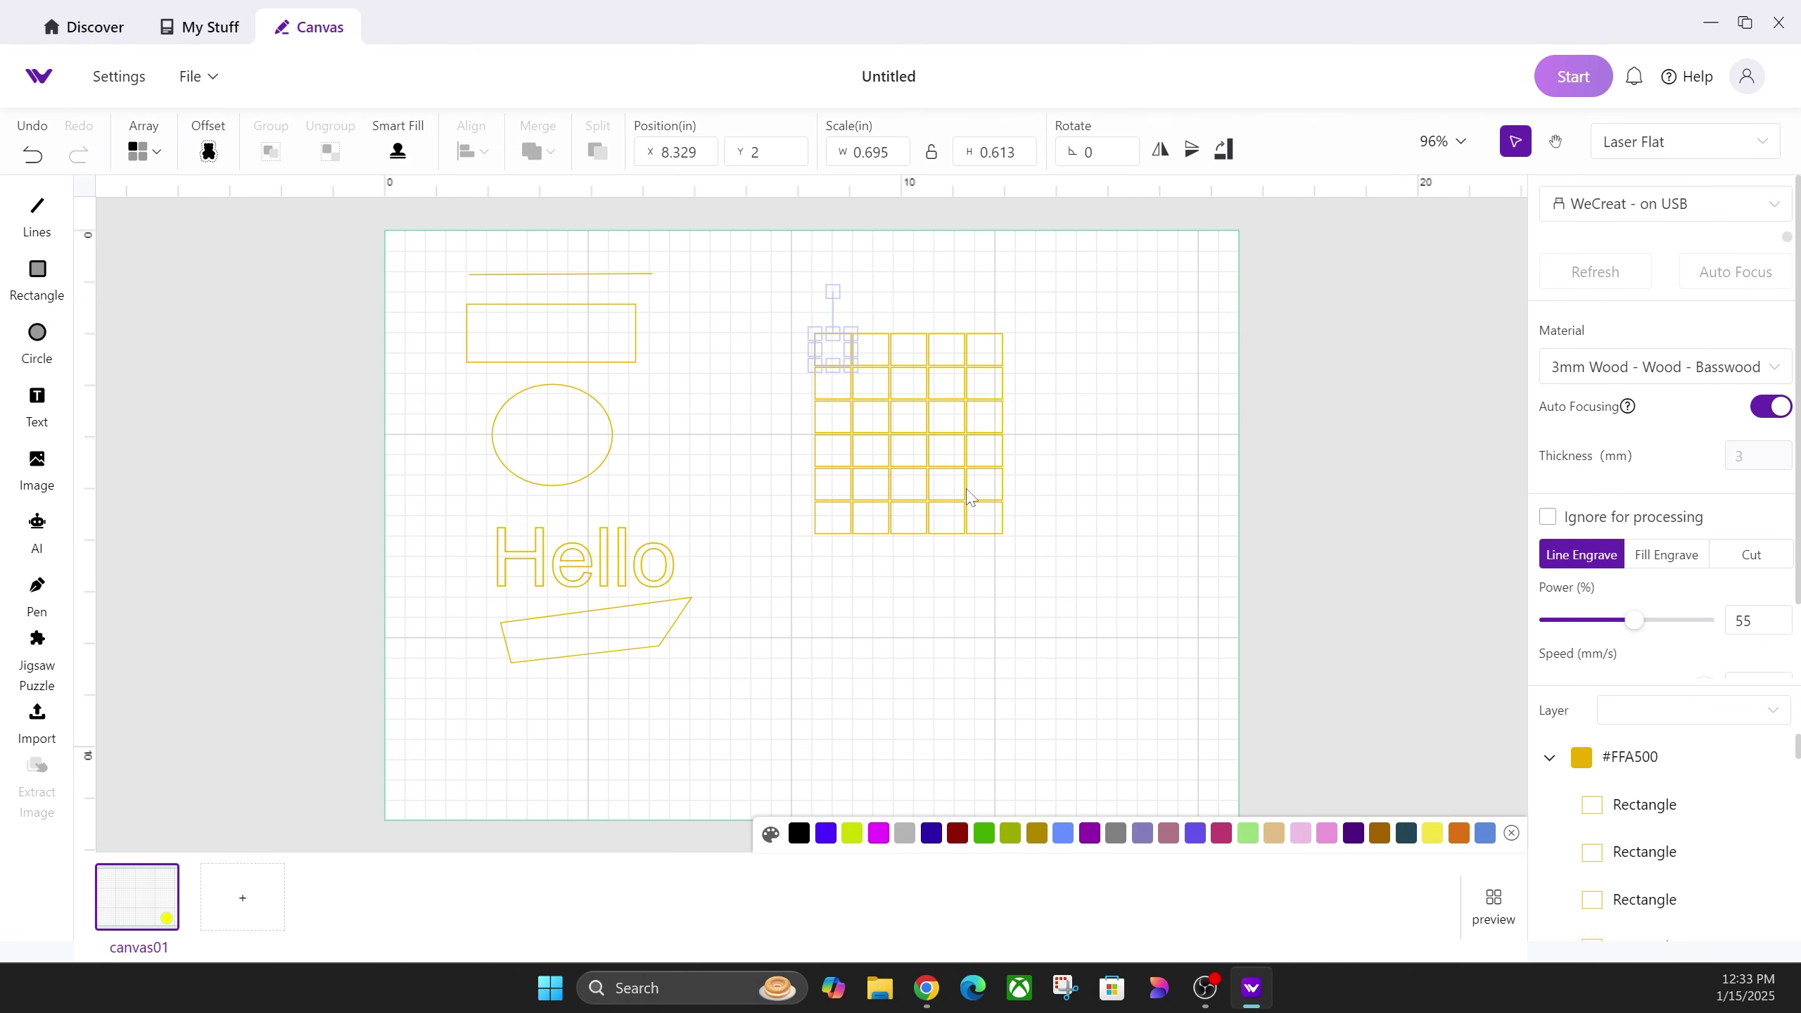
{"action": "left_click", "coordinate": [1034, 469]}
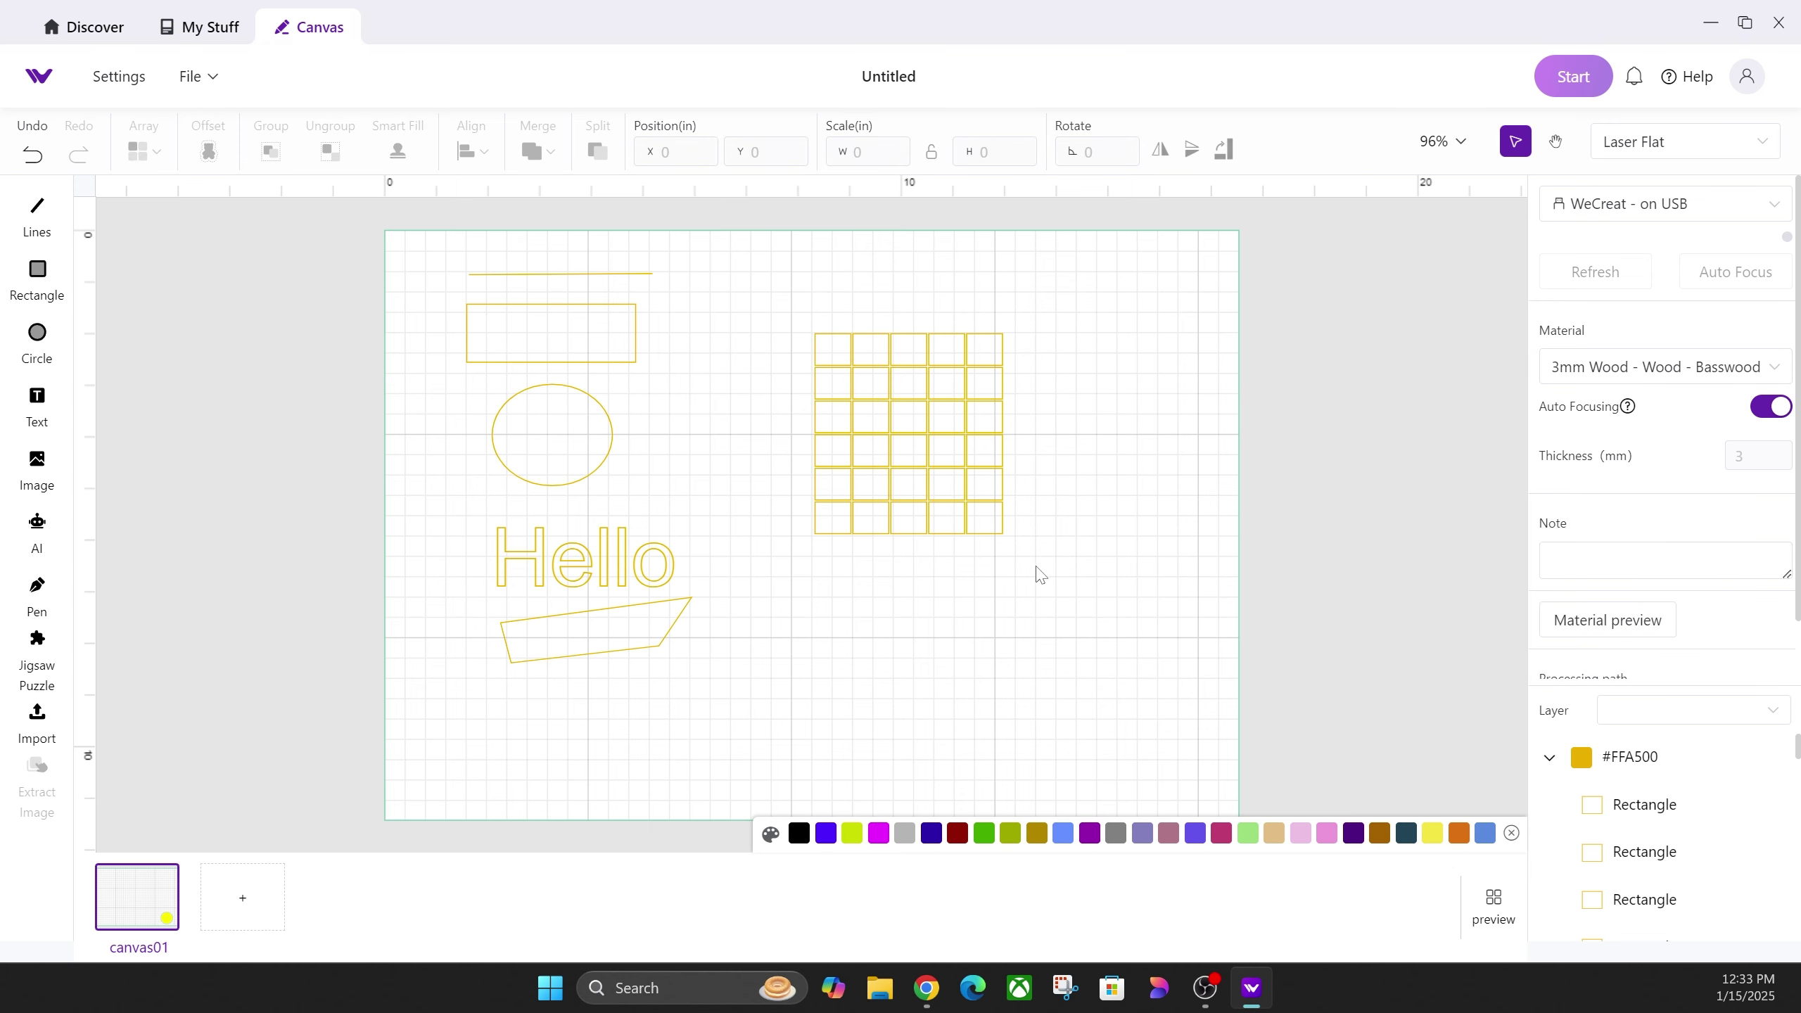
Move two single rectangles out of the grid, one to its right and one beside the ellipse.
{"action": "left_click", "coordinate": [999, 512]}
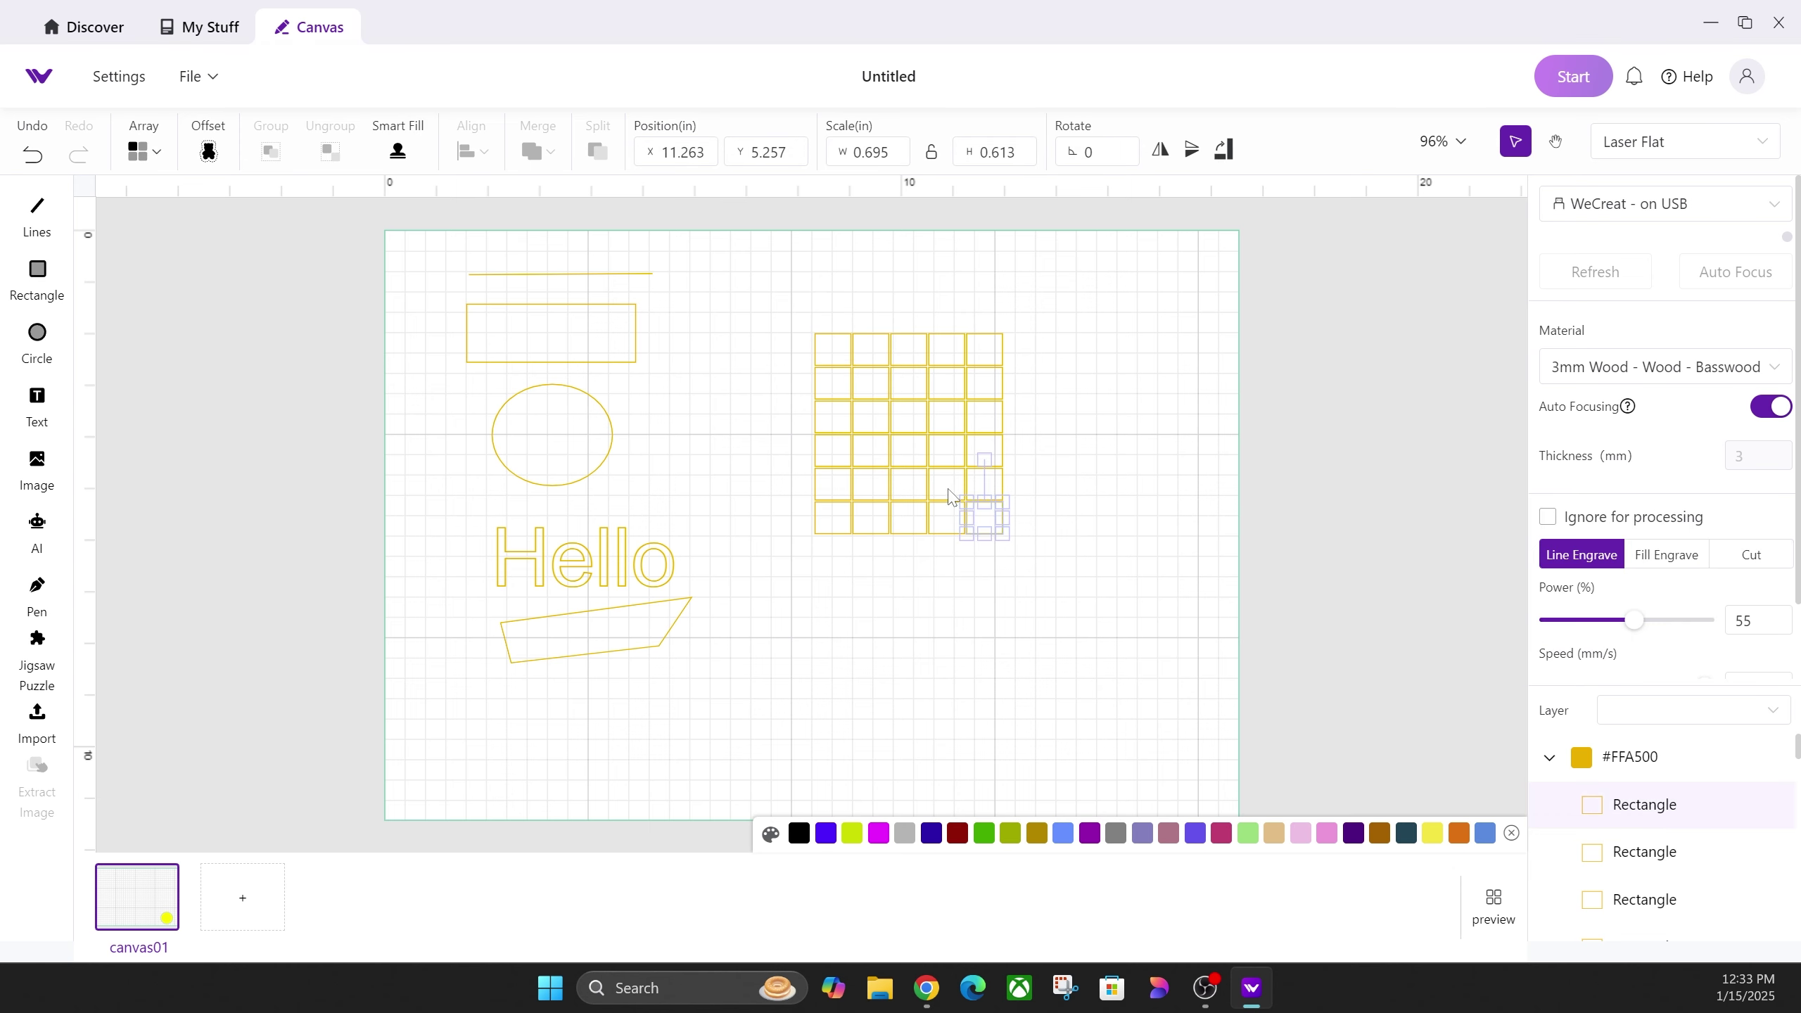
{"action": "left_click", "coordinate": [938, 504]}
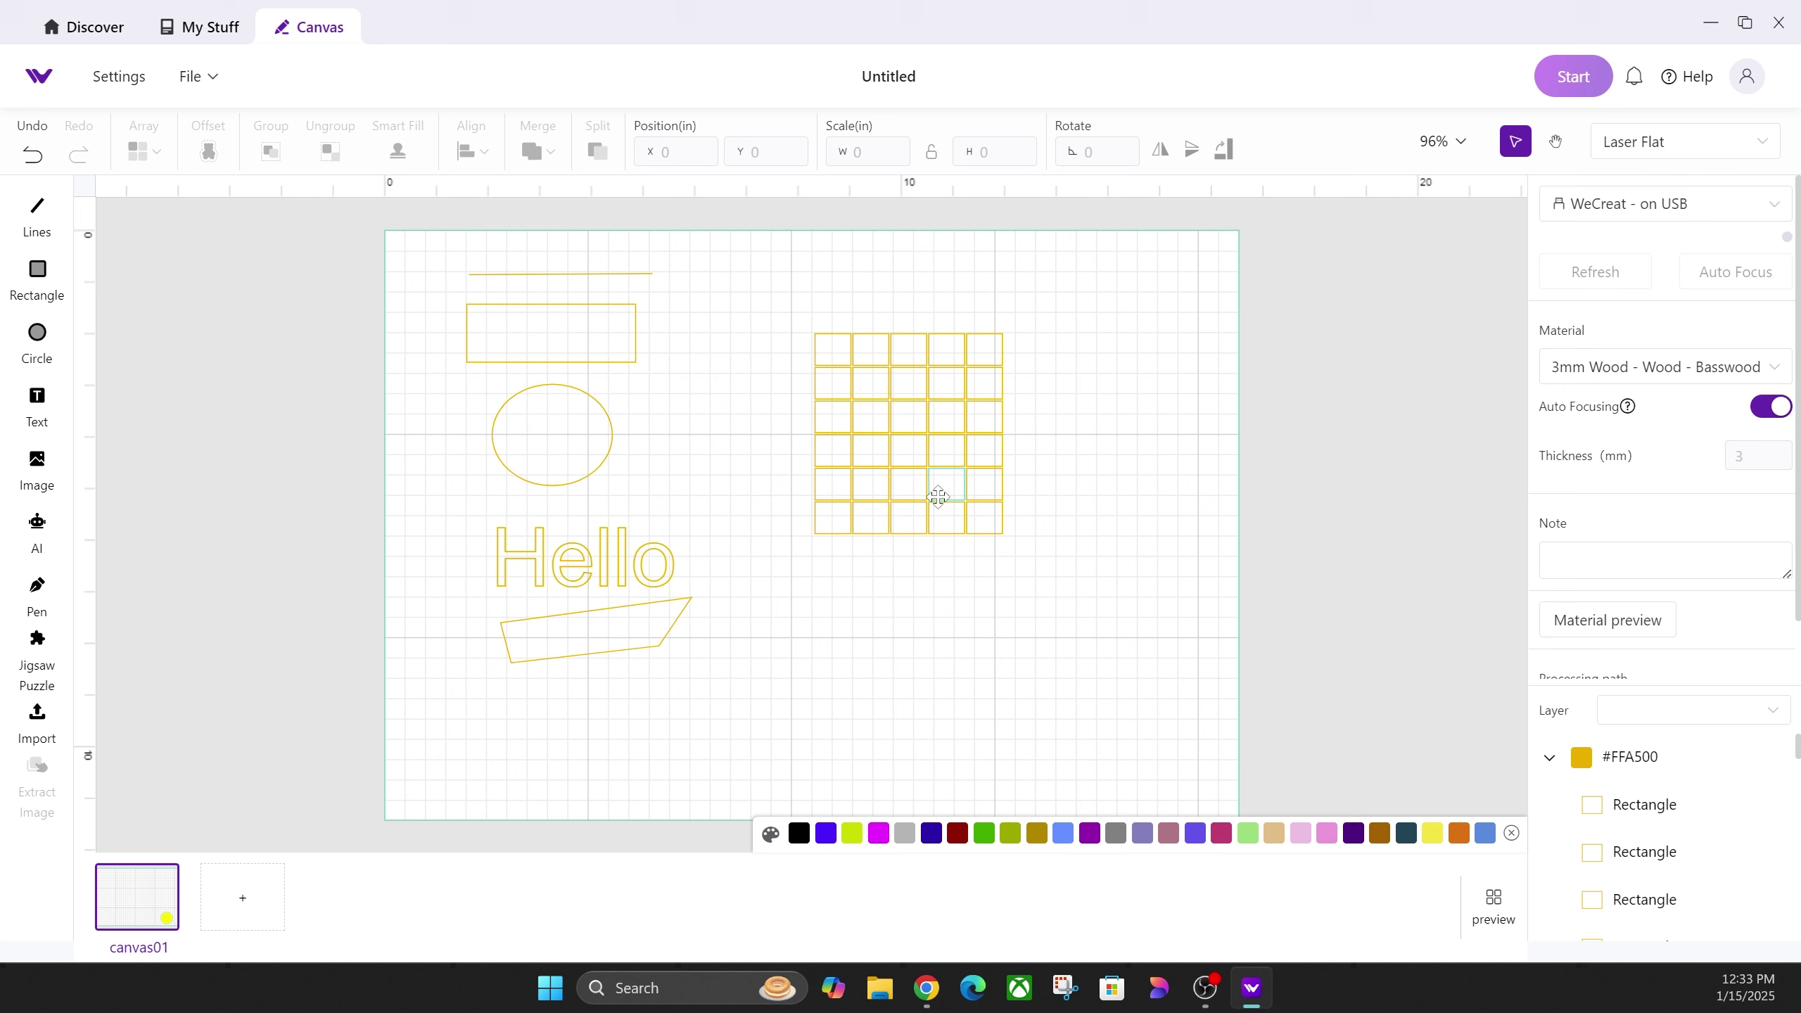
{"action": "left_click", "coordinate": [932, 499]}
{"action": "left_click_drag", "start_coordinate": [1000, 465], "coordinate": [1121, 356]}
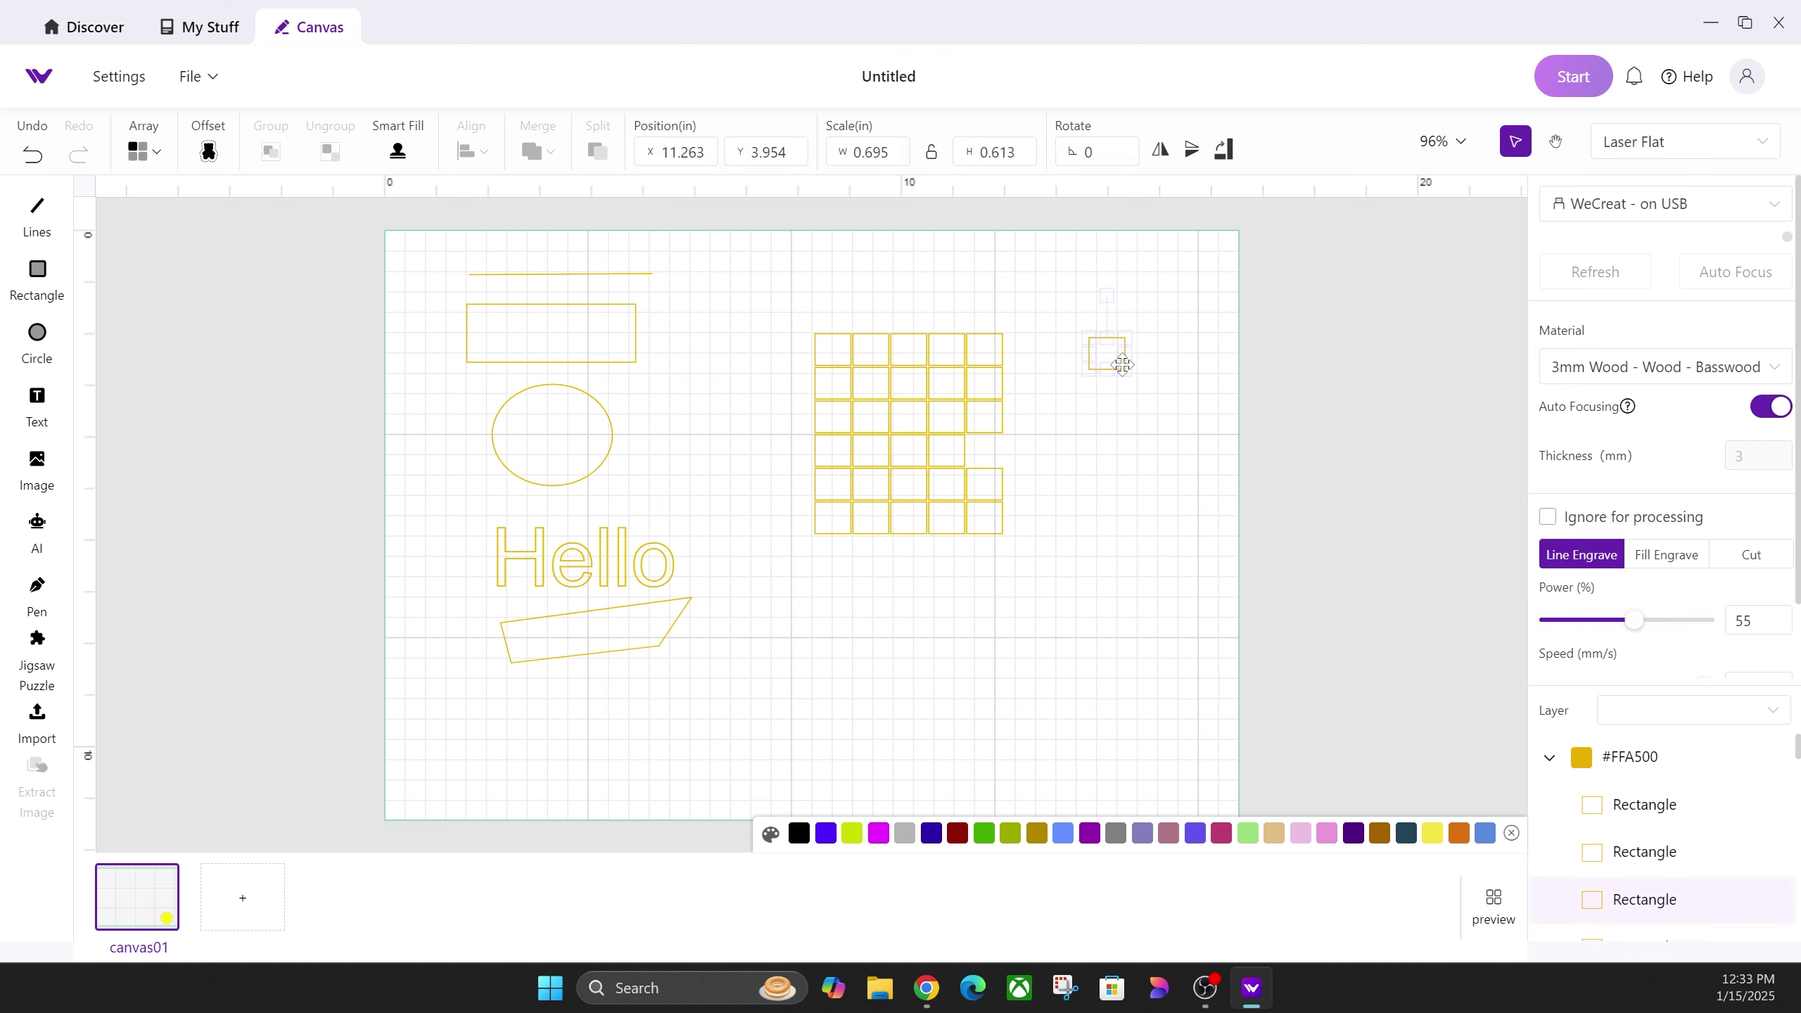
{"action": "left_click_drag", "start_coordinate": [961, 421], "coordinate": [655, 401]}
{"action": "left_click", "coordinate": [1074, 430]}
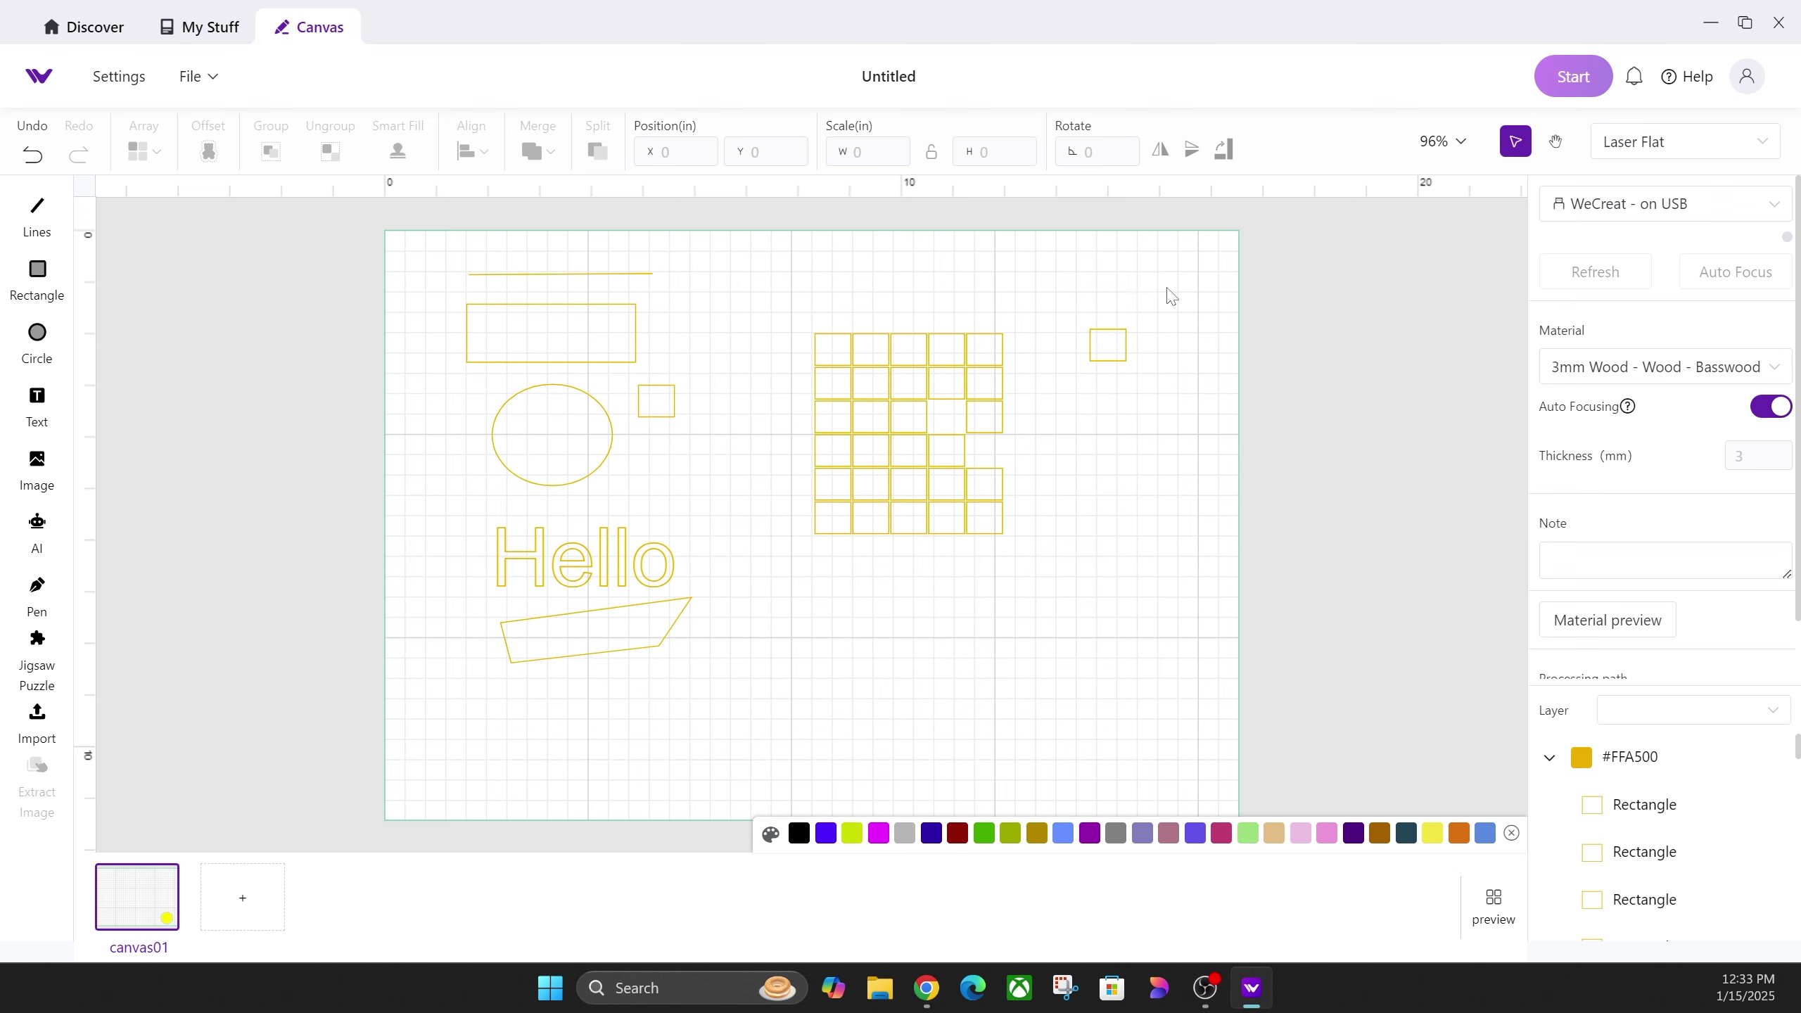
Delete every shape except the rectangle right of the grid, and enlarge that one to about 3.22 by 2.84 in near the canvas centre.
{"action": "left_click_drag", "start_coordinate": [1031, 277], "coordinate": [362, 709]}
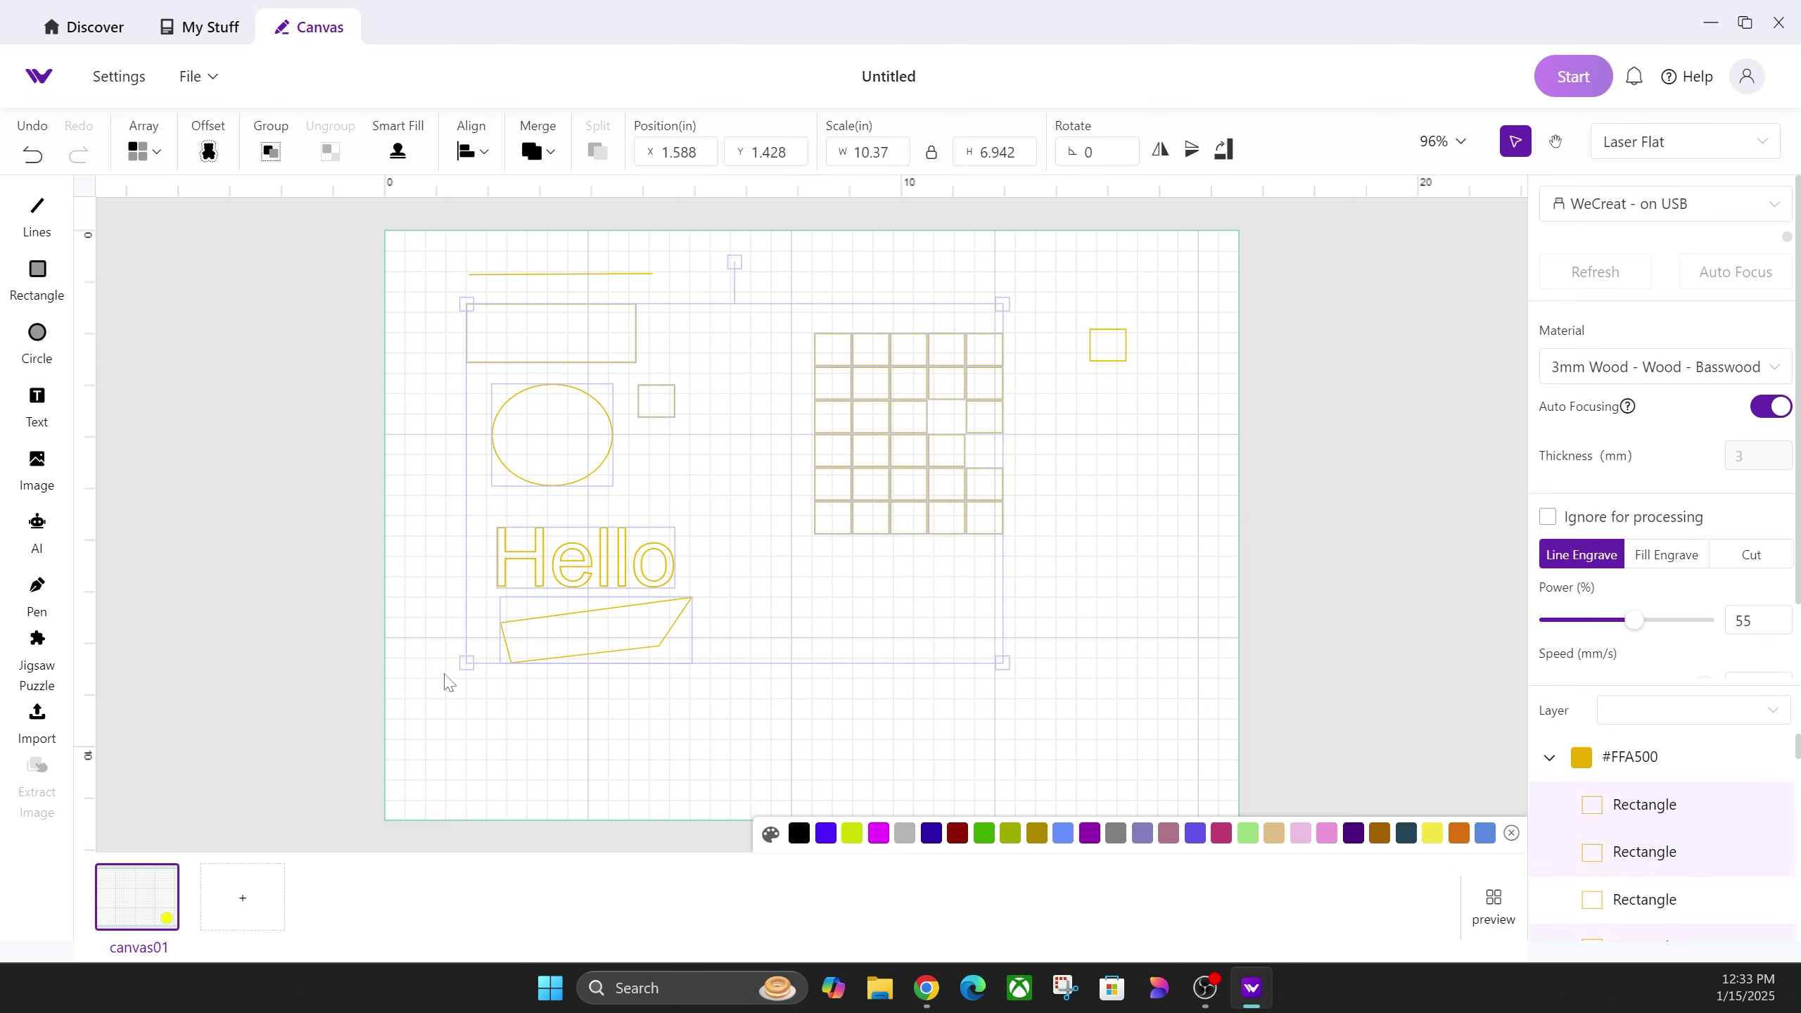
{"action": "key", "text": "Delete"}
{"action": "left_click_drag", "start_coordinate": [682, 291], "coordinate": [577, 248]}
{"action": "key", "text": "Delete"}
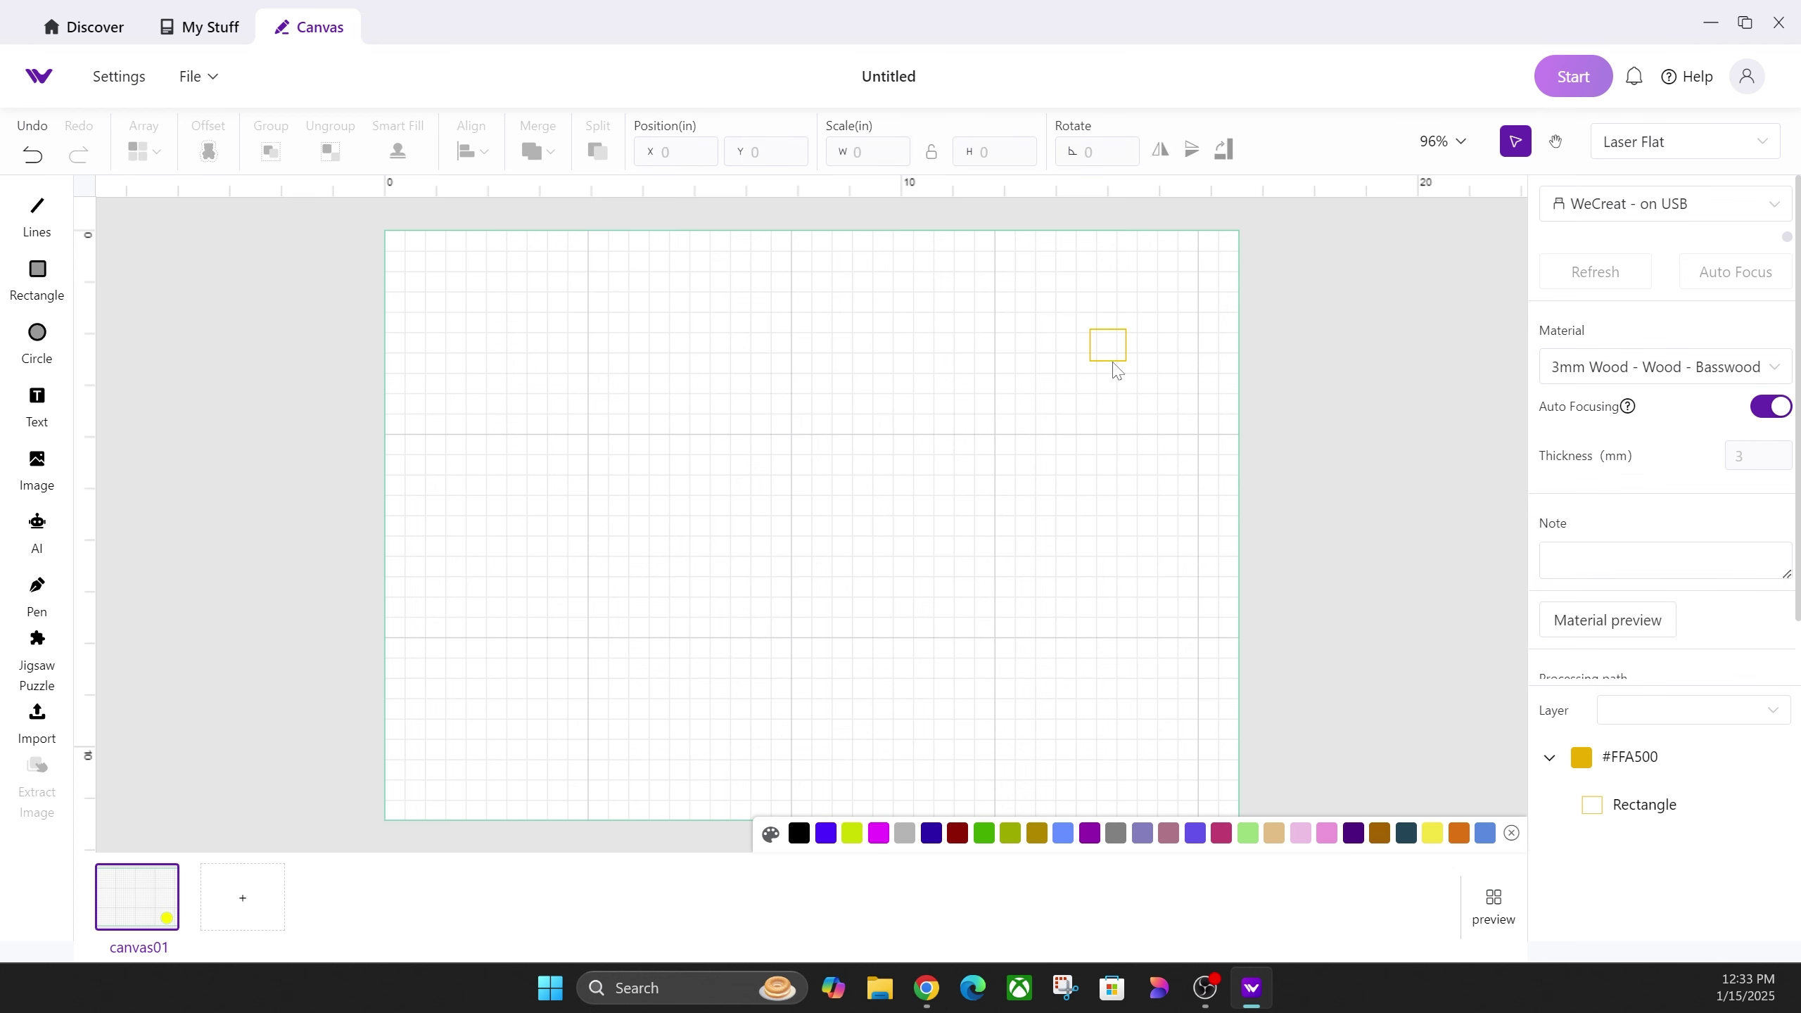
{"action": "left_click_drag", "start_coordinate": [1109, 354], "coordinate": [847, 581]}
{"action": "left_click", "coordinate": [1052, 527]}
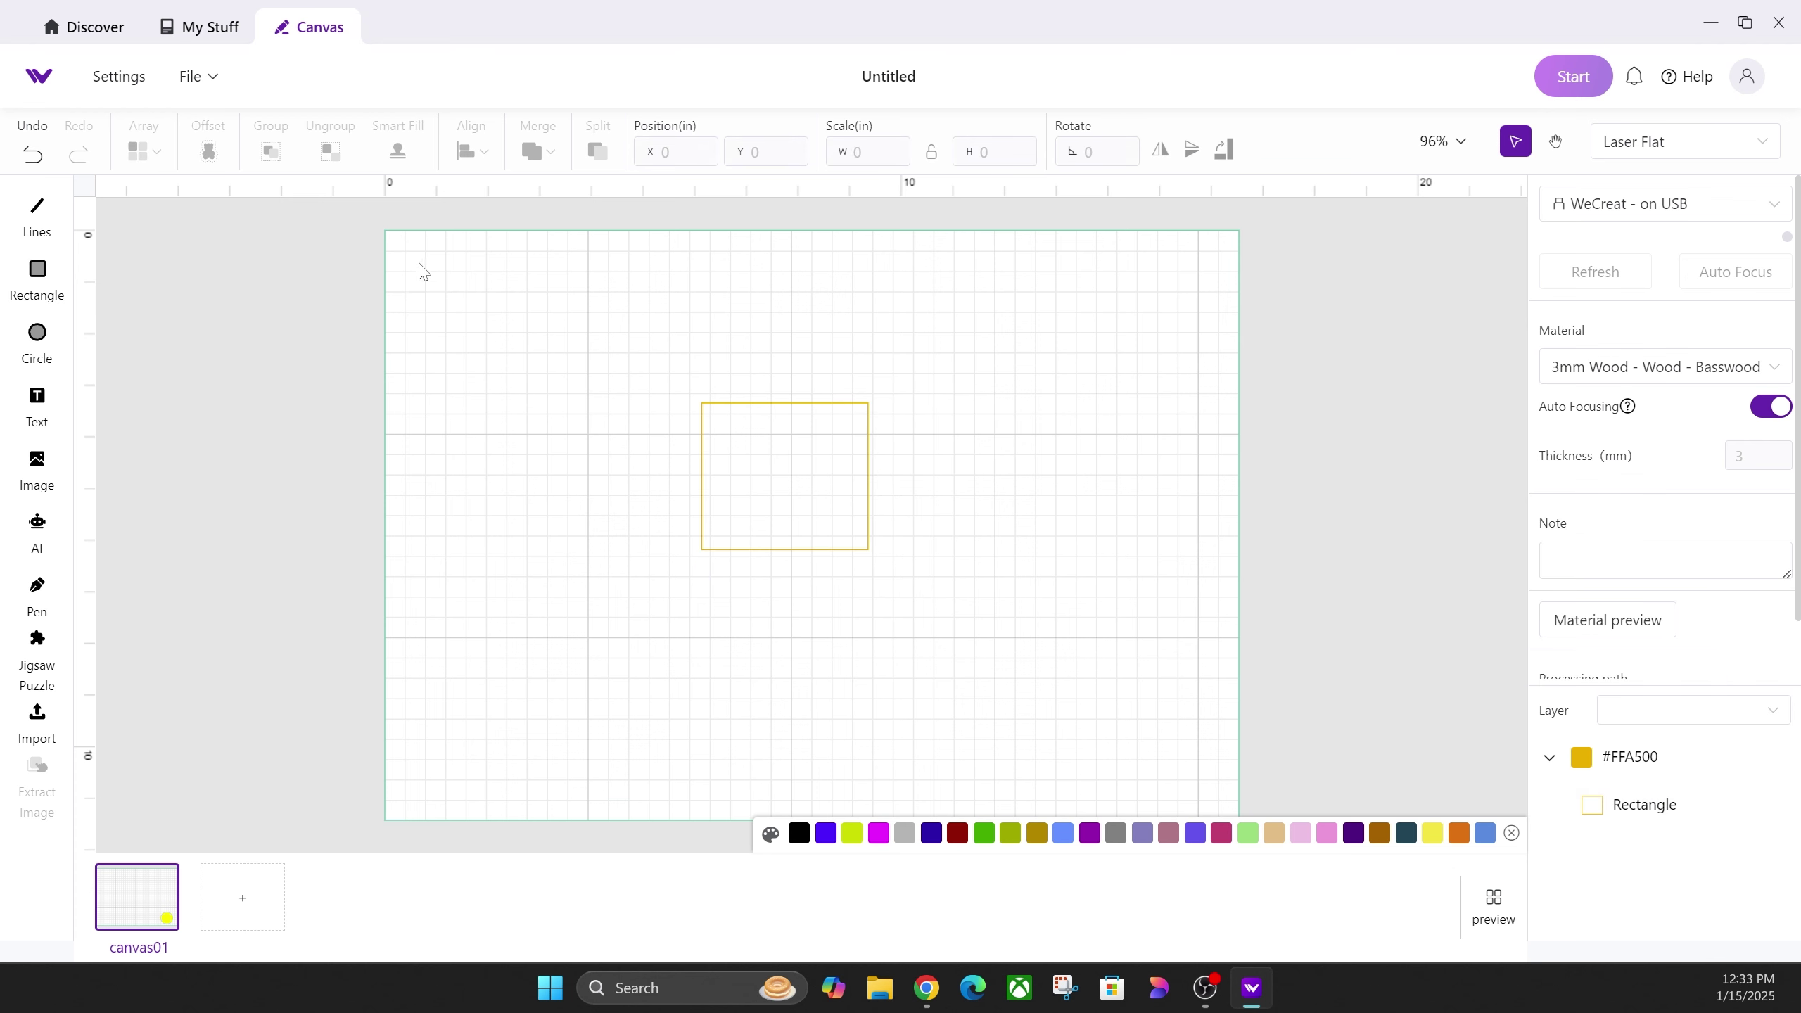
Make a centric array of the rectangle with 8 rotated copies, x 197.8, start angle 0.5 and interval angle 40.
{"action": "left_click", "coordinate": [736, 403]}
{"action": "left_click", "coordinate": [142, 151]}
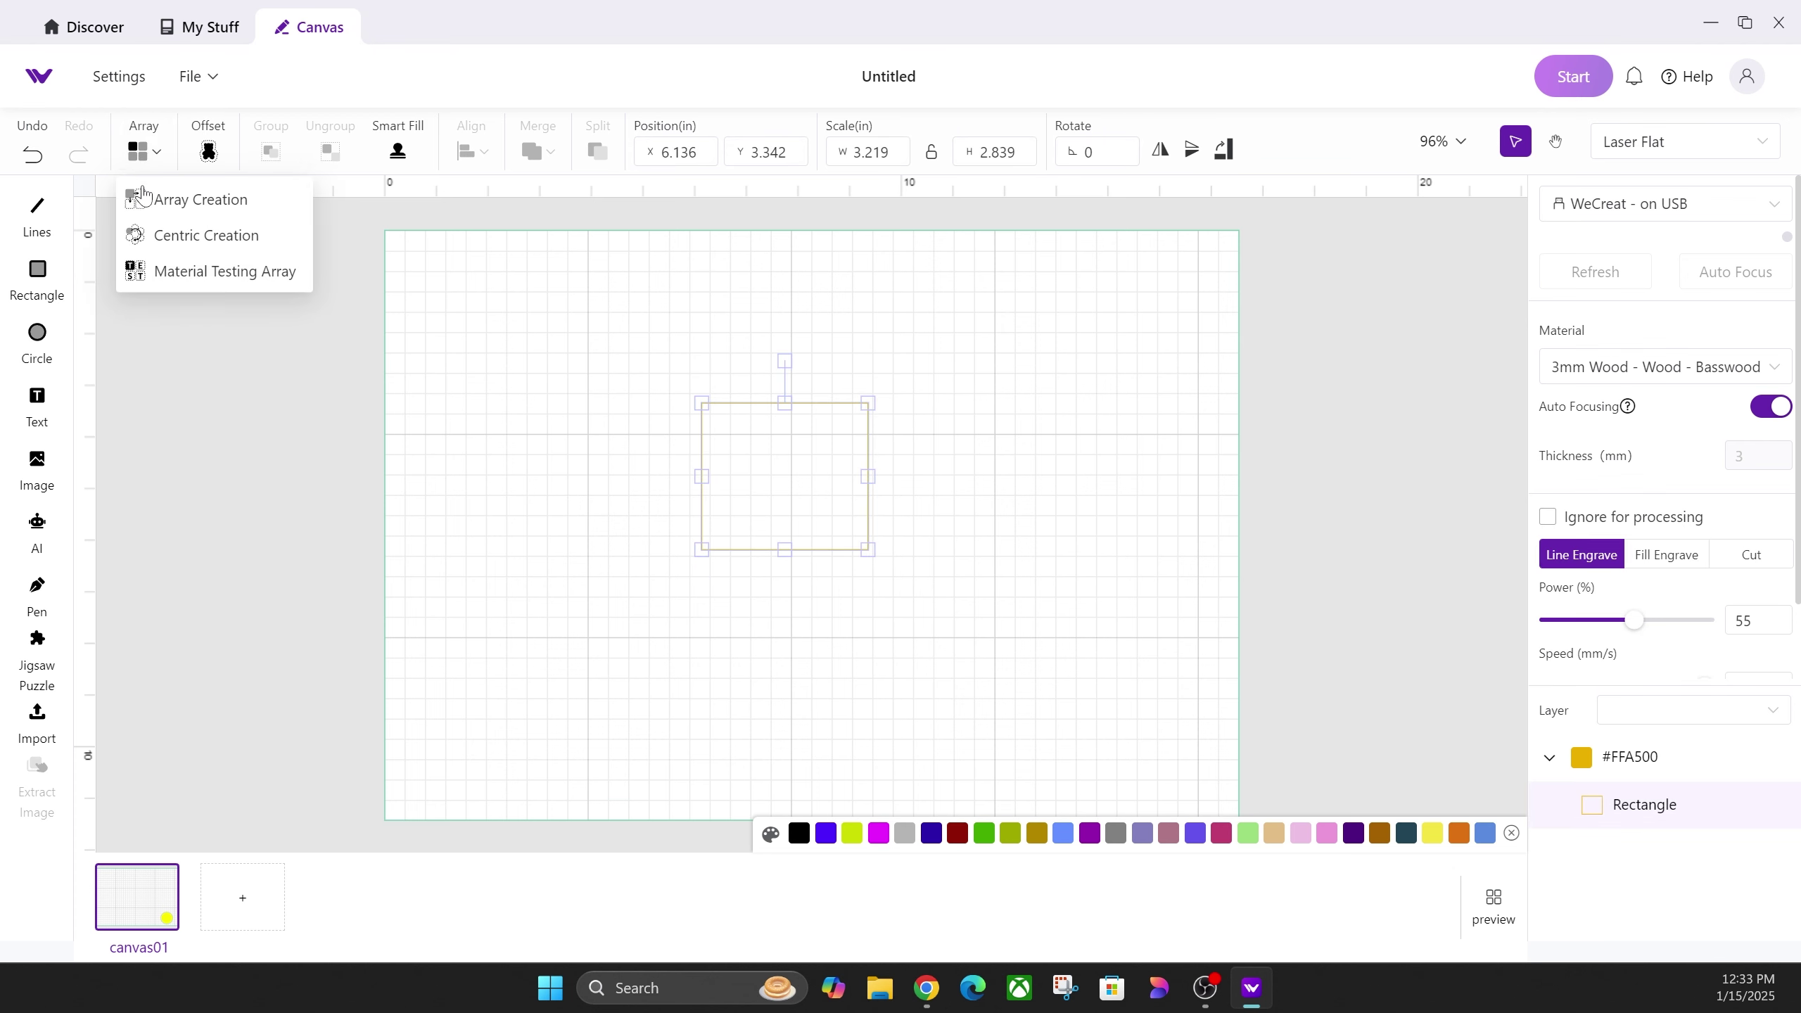
{"action": "left_click", "coordinate": [175, 245]}
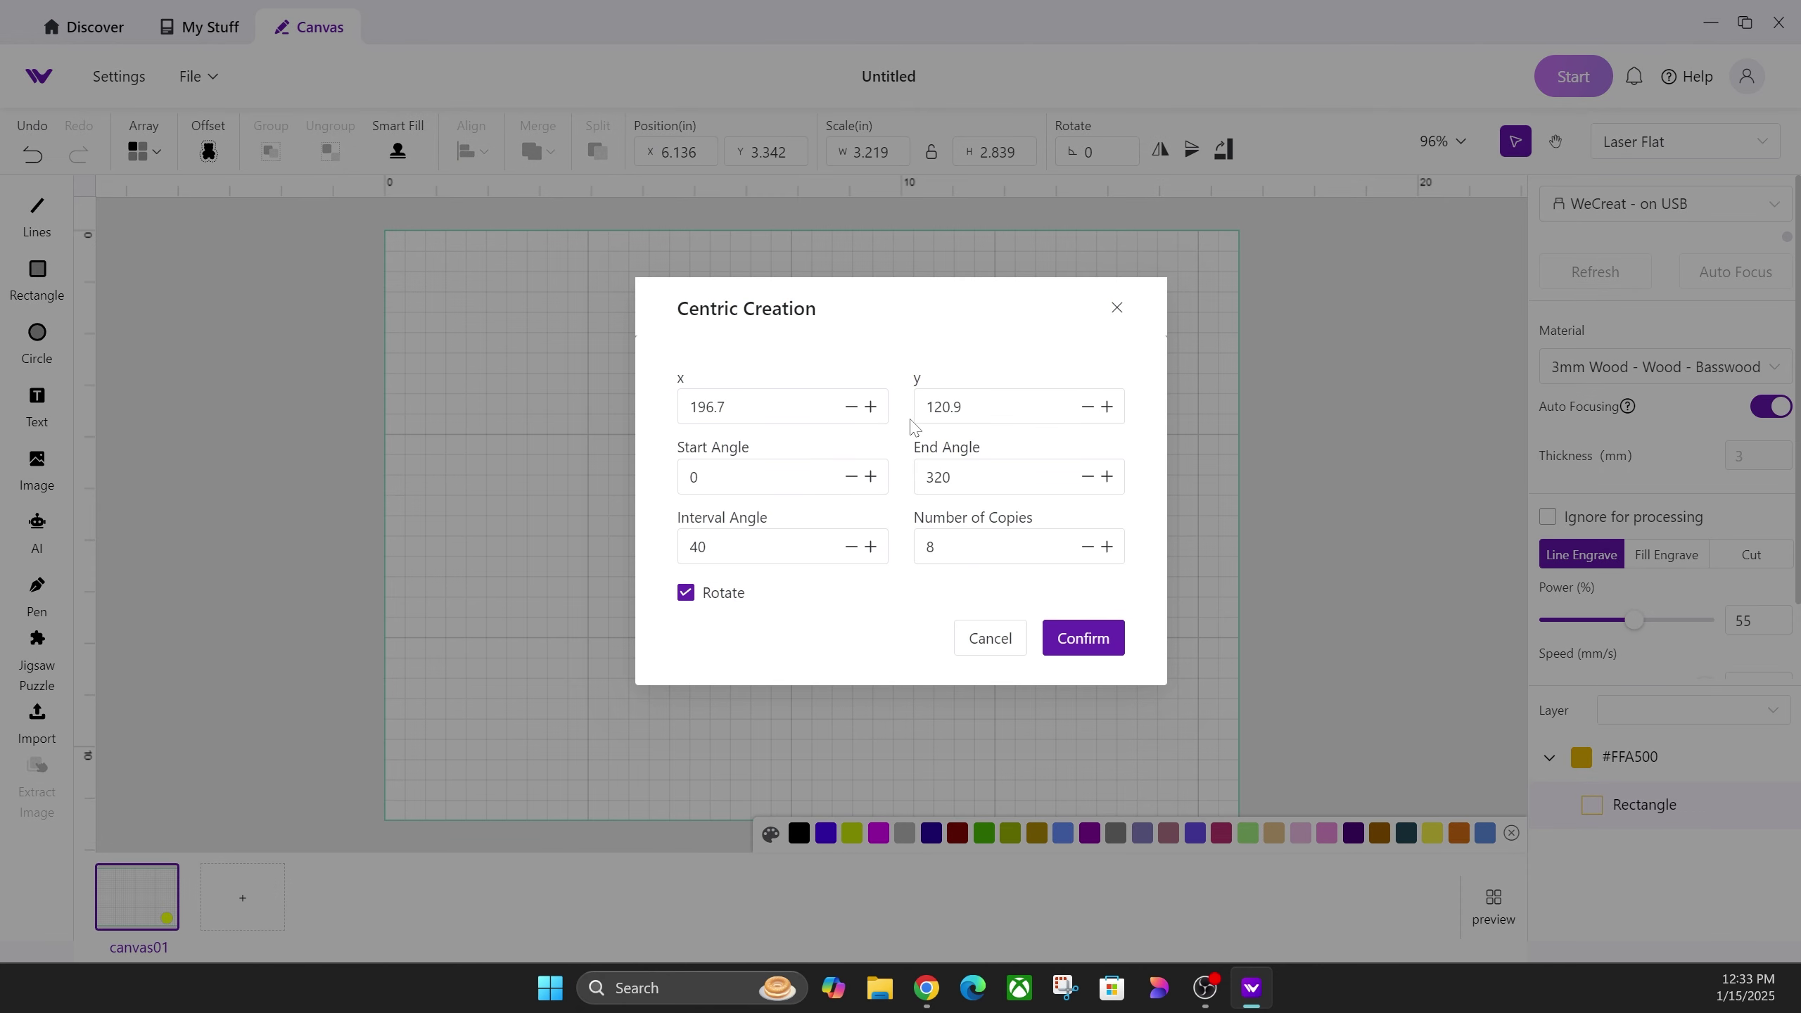
{"action": "left_click", "coordinate": [1006, 546]}
{"action": "double_click", "coordinate": [871, 408]}
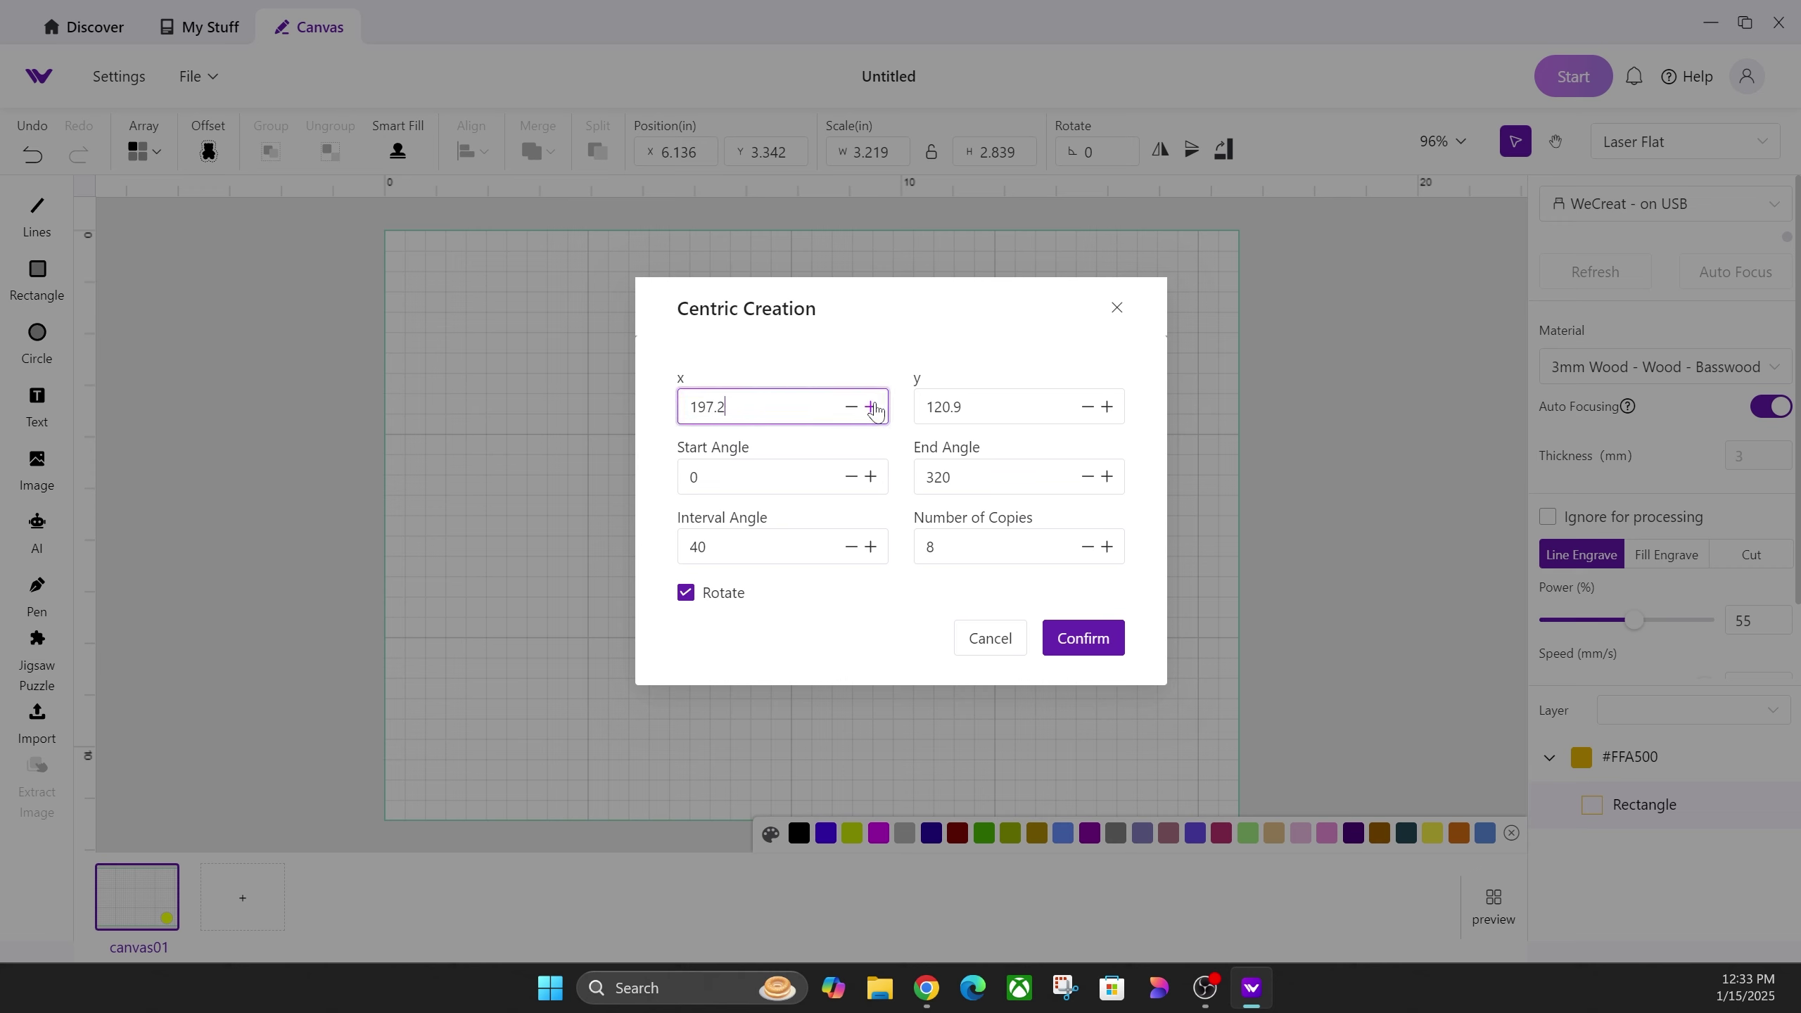
{"action": "triple_click", "coordinate": [872, 407]}
{"action": "left_click", "coordinate": [872, 479]}
{"action": "double_click", "coordinate": [871, 478]}
{"action": "double_click", "coordinate": [871, 479]}
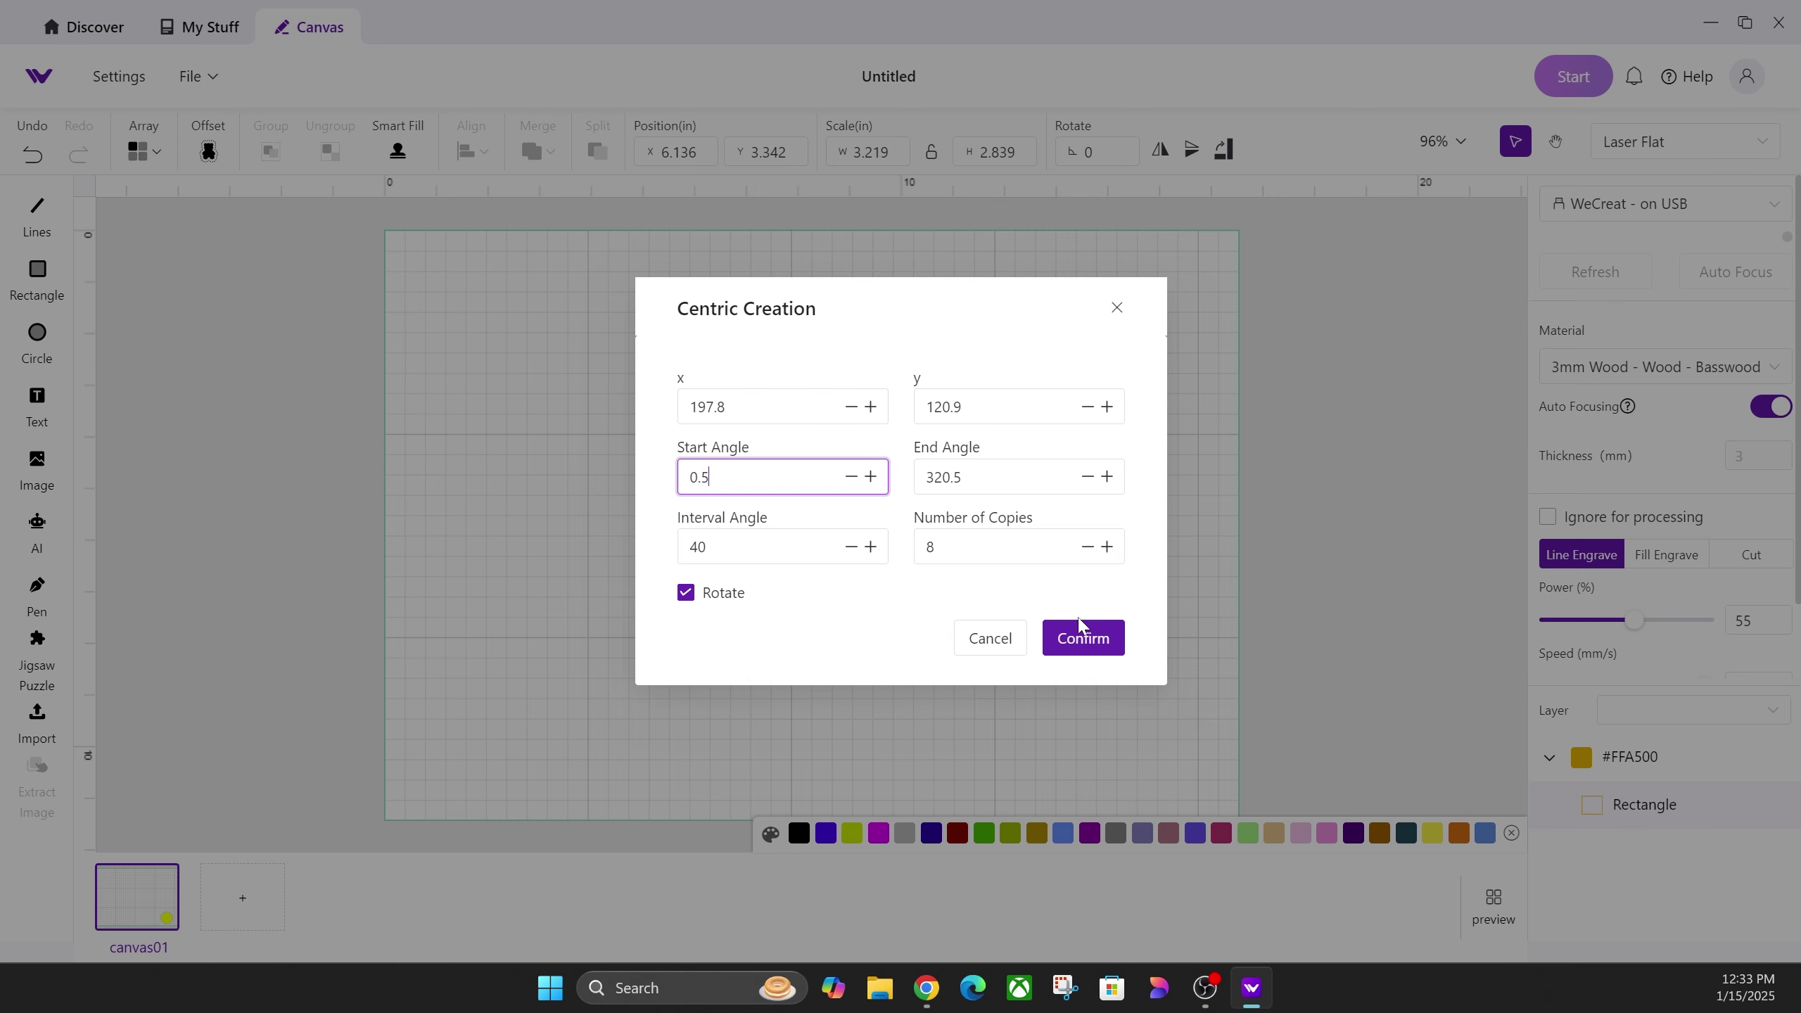
{"action": "left_click", "coordinate": [1108, 654]}
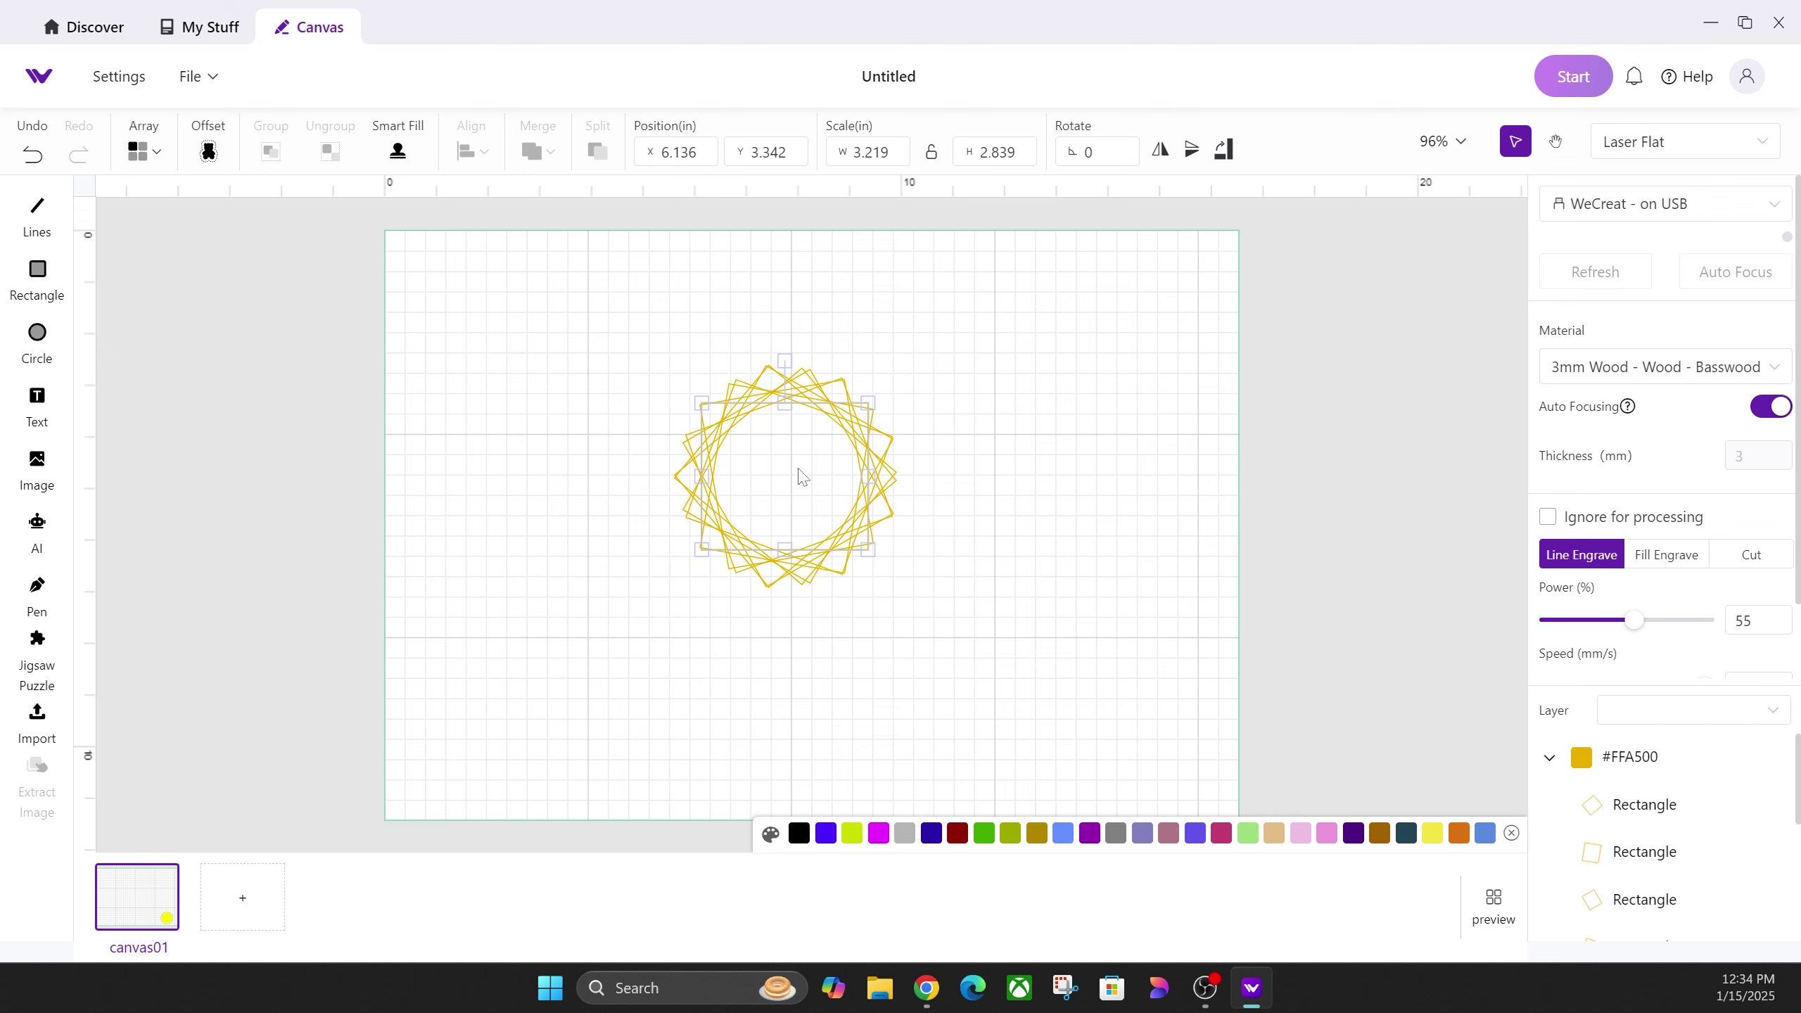
Delete the whole circular pattern and draw a rectangle about 0.78 by 0.76 in near the canvas's upper-left corner.
{"action": "left_click", "coordinate": [967, 451]}
{"action": "left_click_drag", "start_coordinate": [1055, 344], "coordinate": [551, 621]}
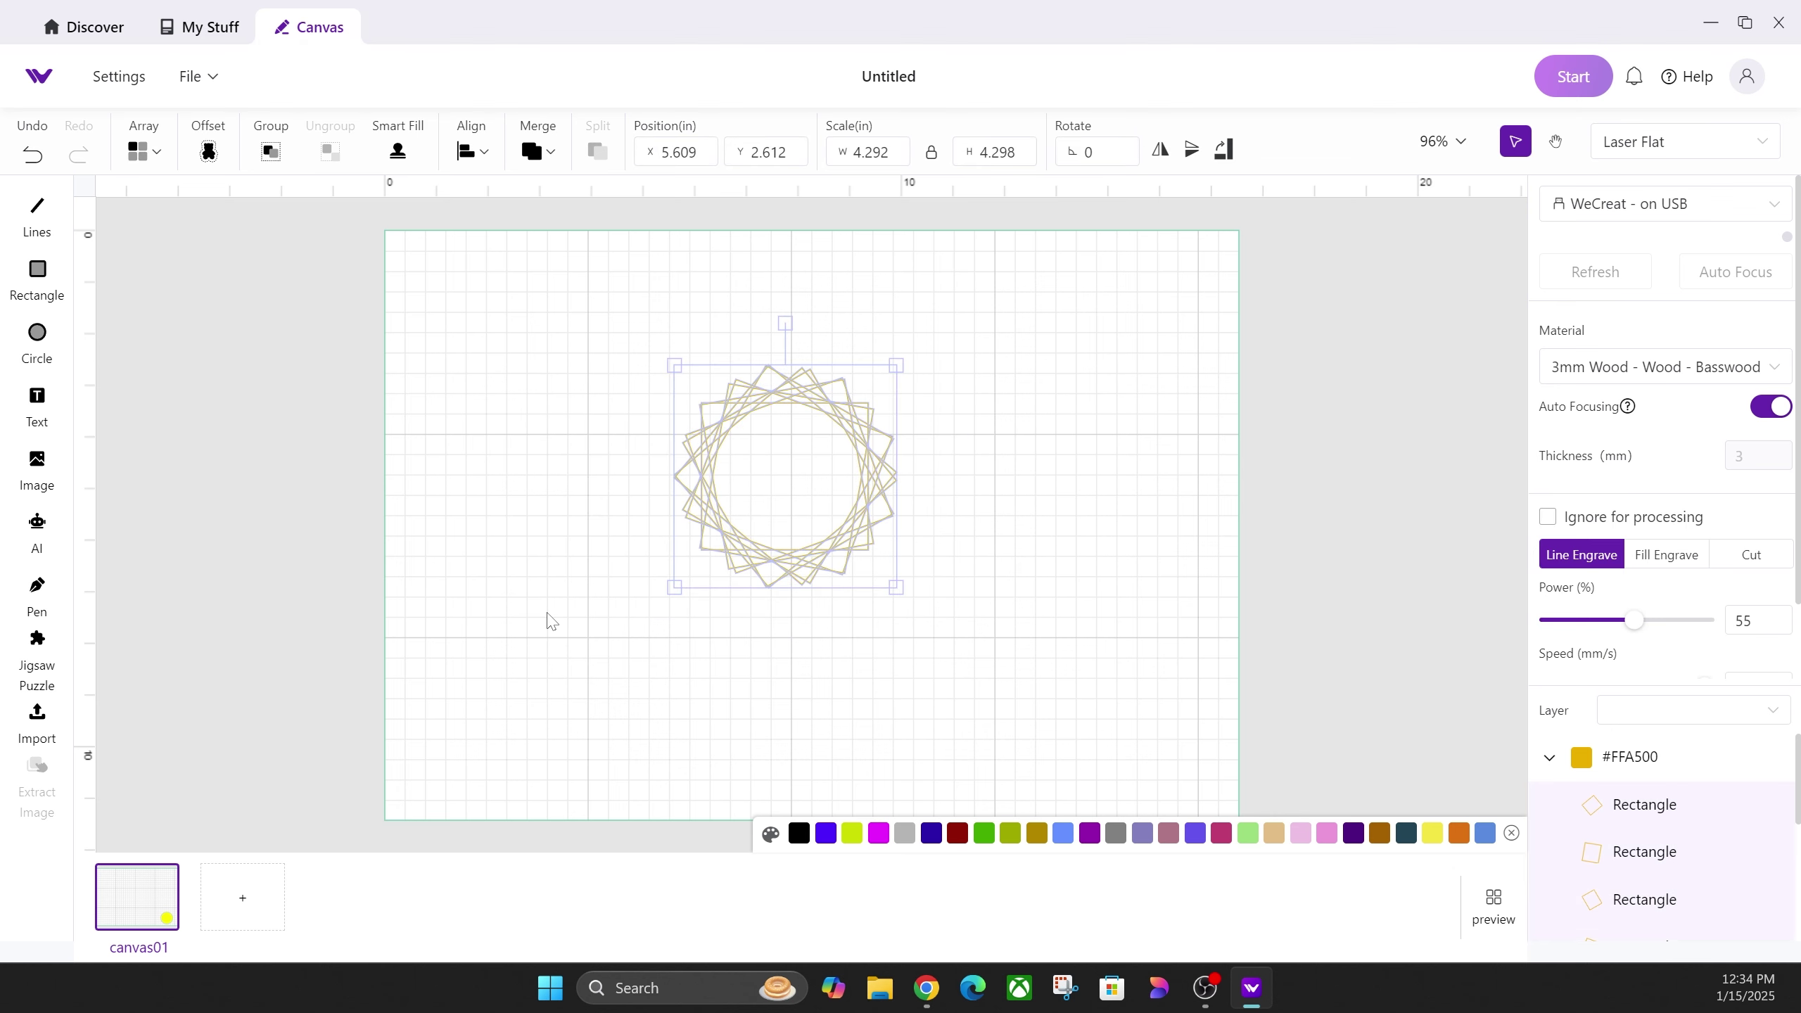
{"action": "key", "text": "Delete"}
{"action": "left_click", "coordinate": [36, 273]}
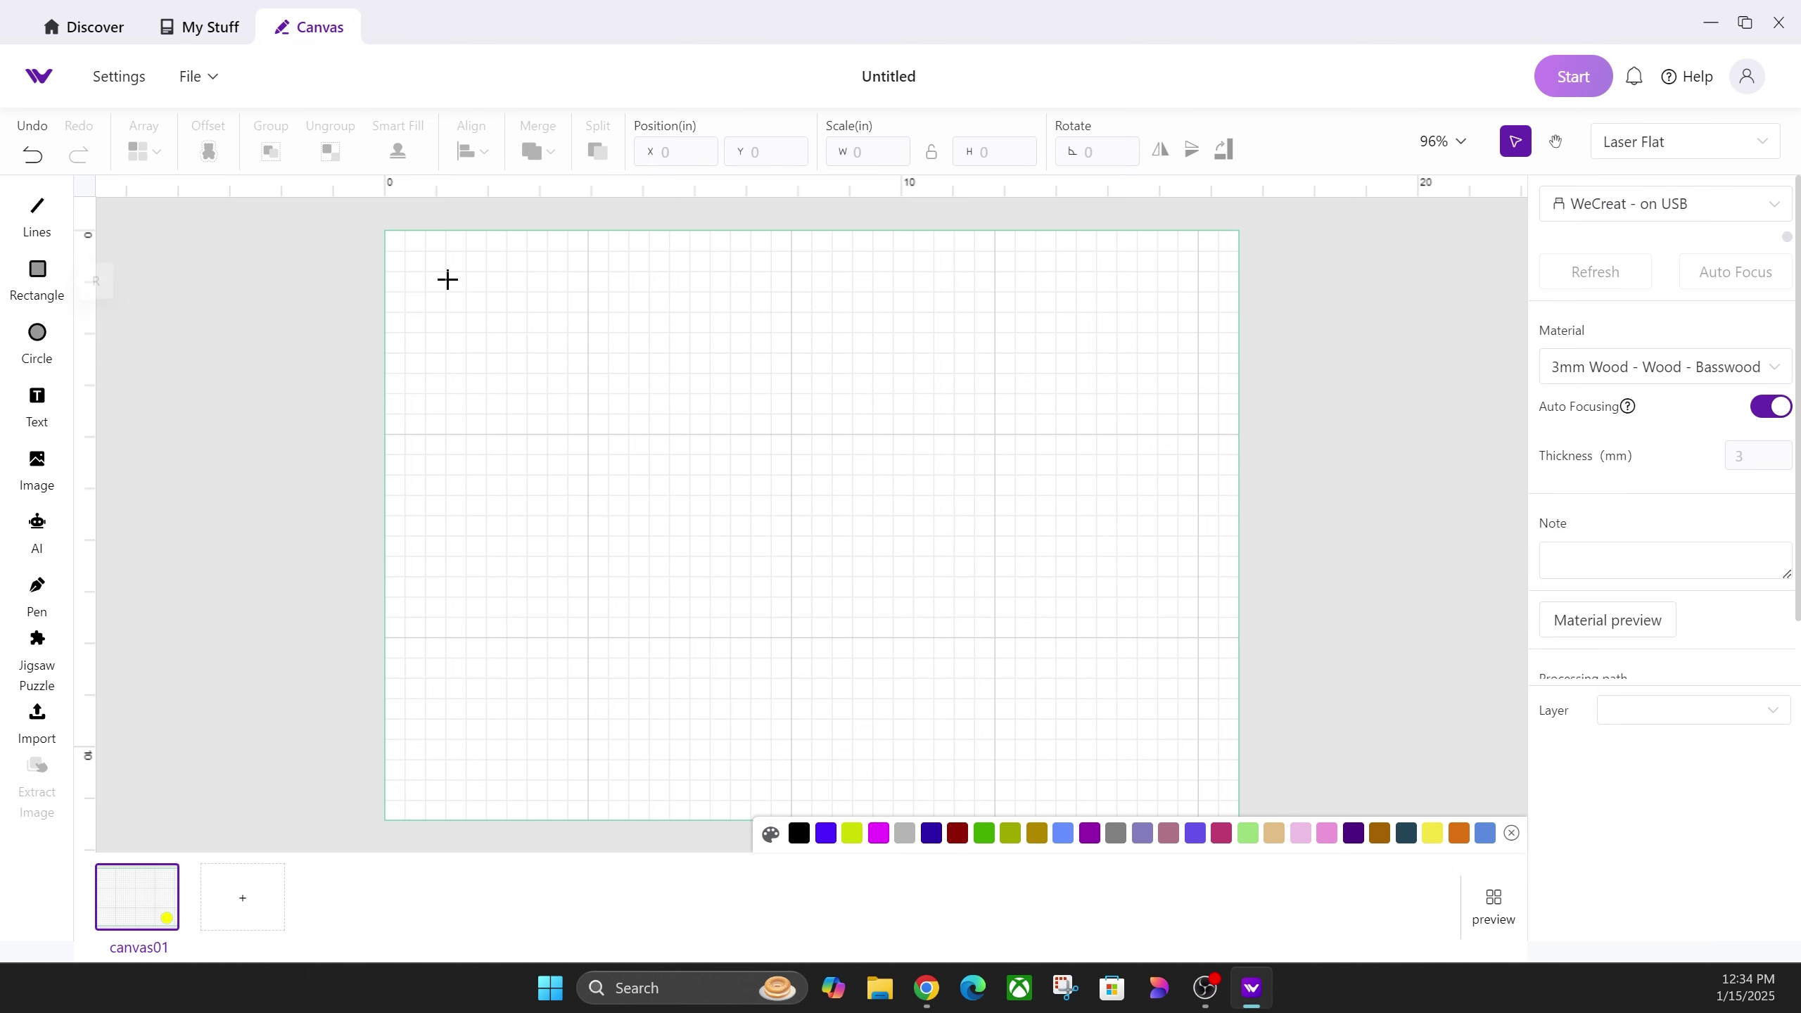
{"action": "left_click_drag", "start_coordinate": [448, 277], "coordinate": [489, 317]}
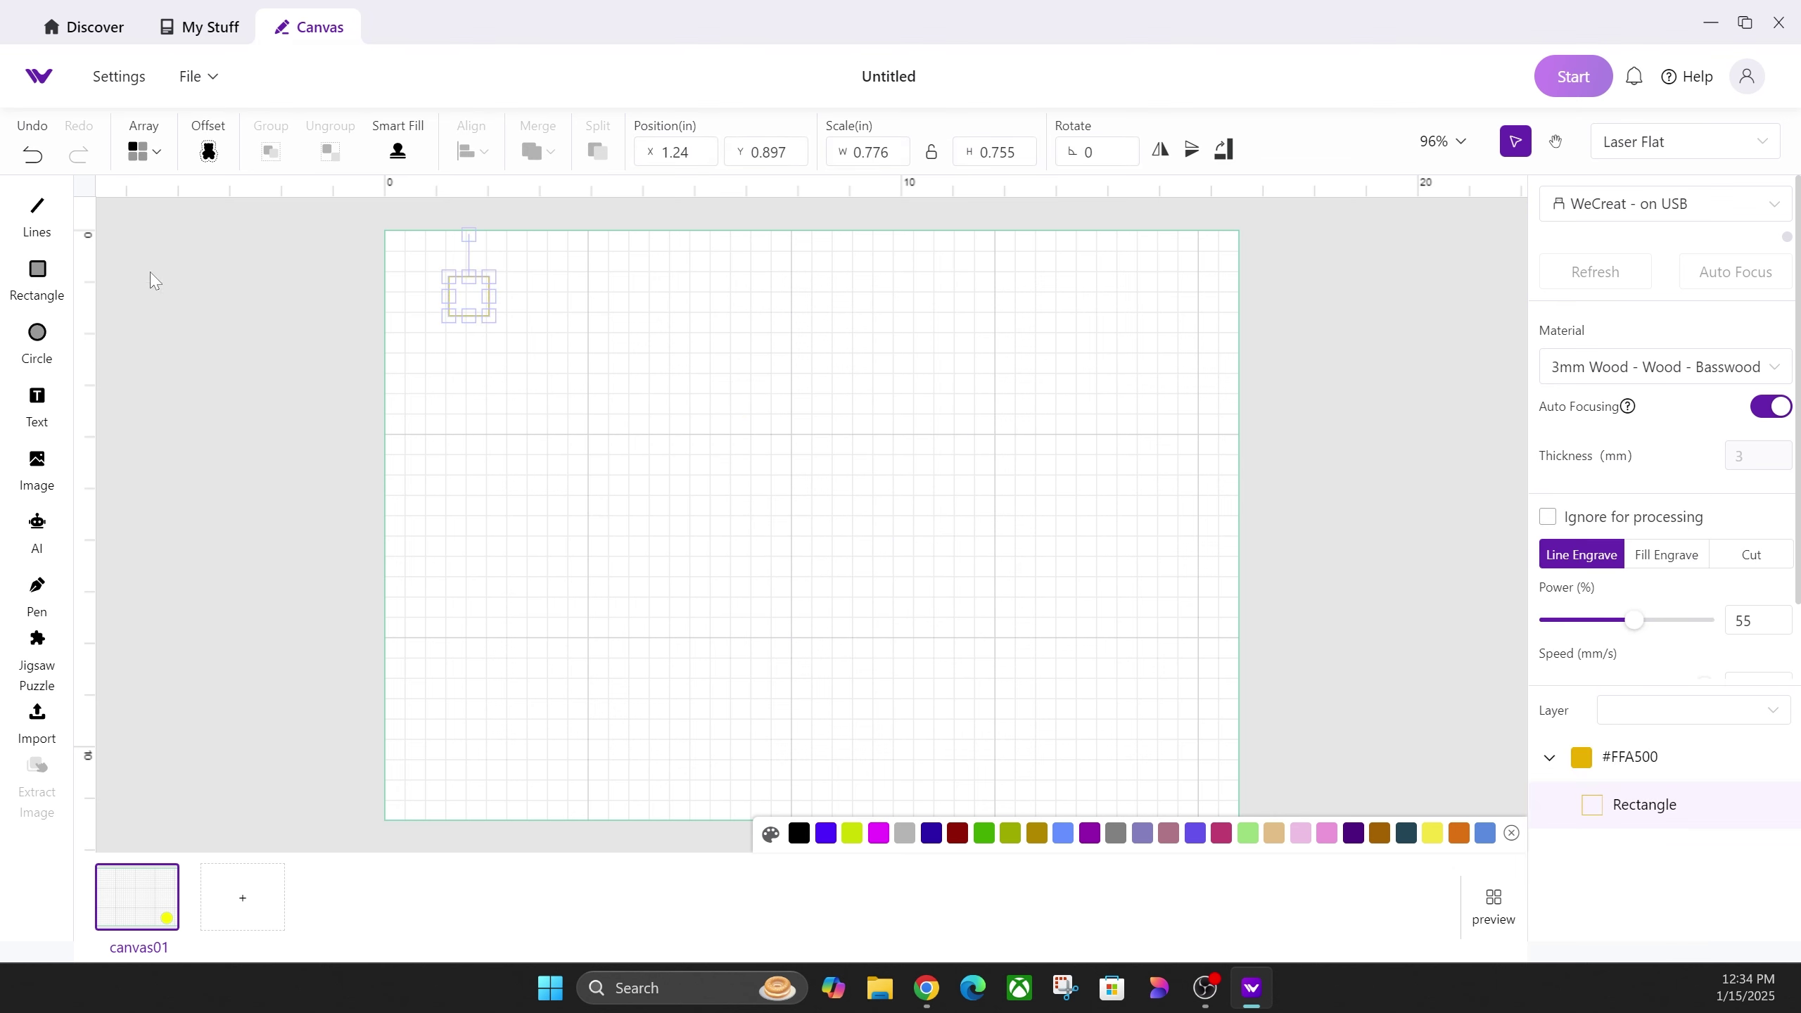
Create a material testing array of 6 power columns and 9 speed rows from the rectangle, and move it slightly inward on the canvas.
{"action": "left_click", "coordinate": [149, 153]}
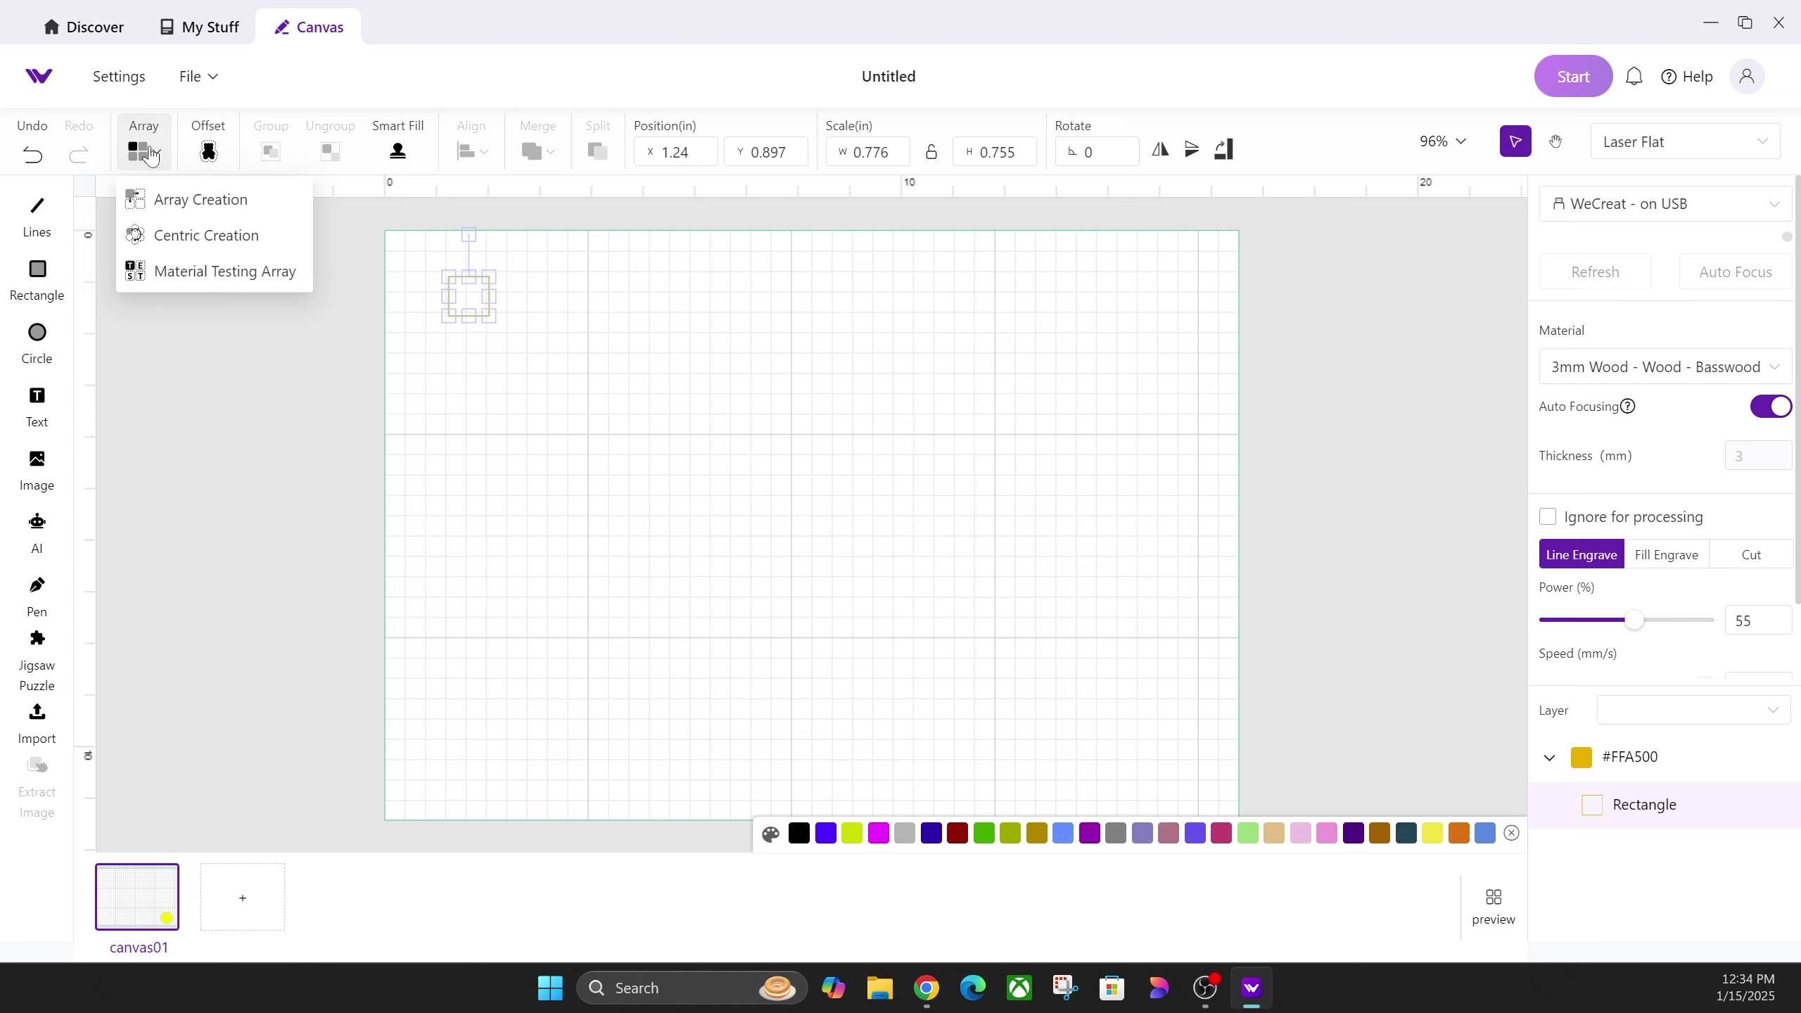
{"action": "left_click", "coordinate": [208, 273]}
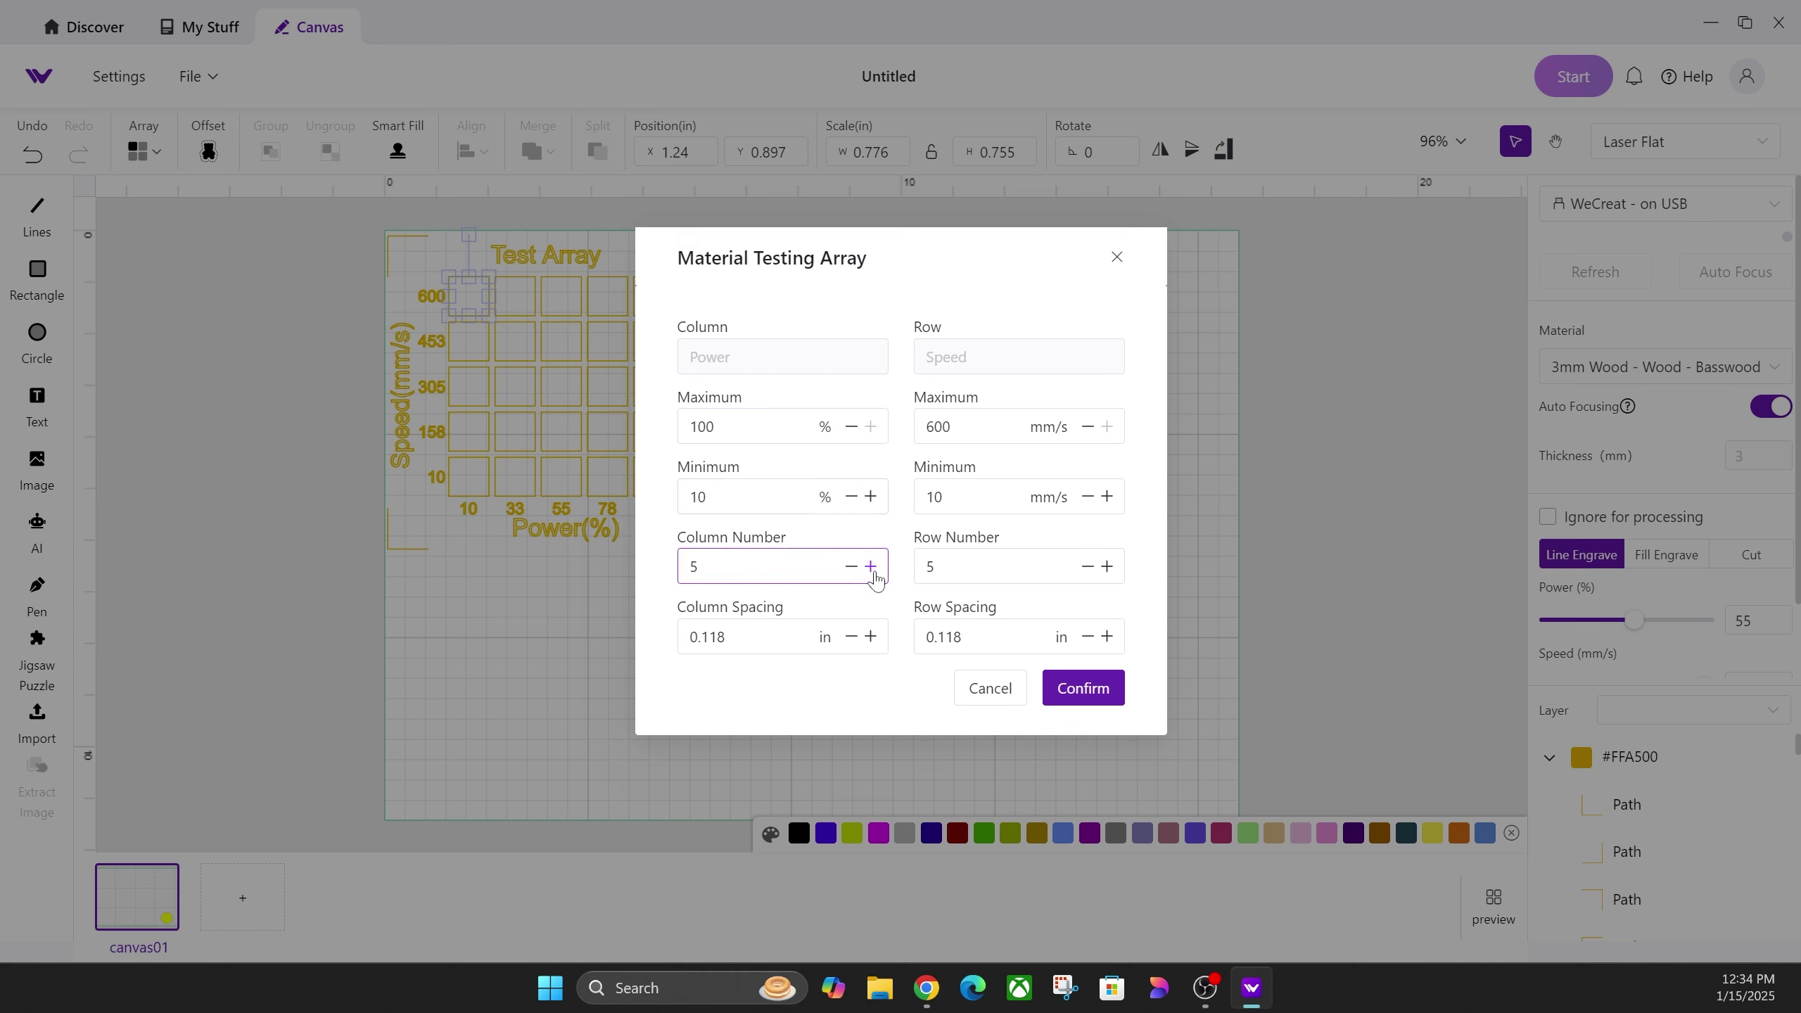
{"action": "left_click", "coordinate": [871, 566]}
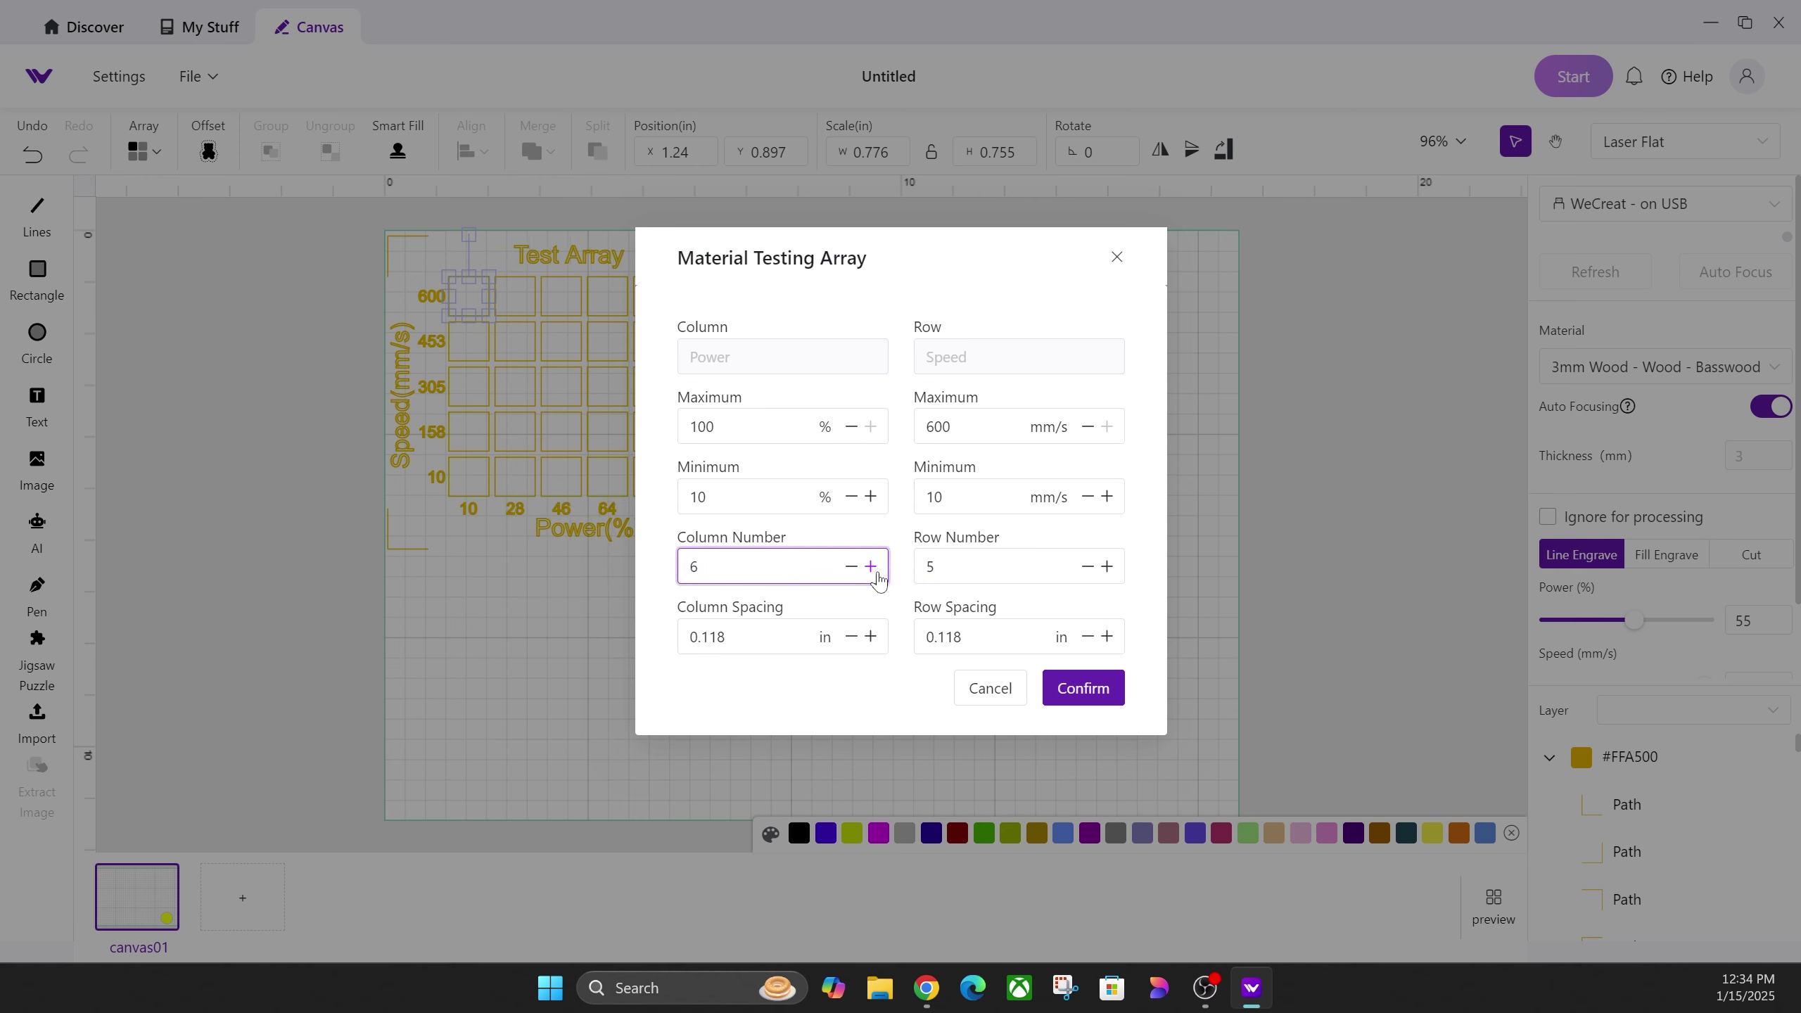
{"action": "left_click", "coordinate": [1107, 566]}
{"action": "left_click", "coordinate": [1107, 566]}
{"action": "left_click", "coordinate": [1107, 566]}
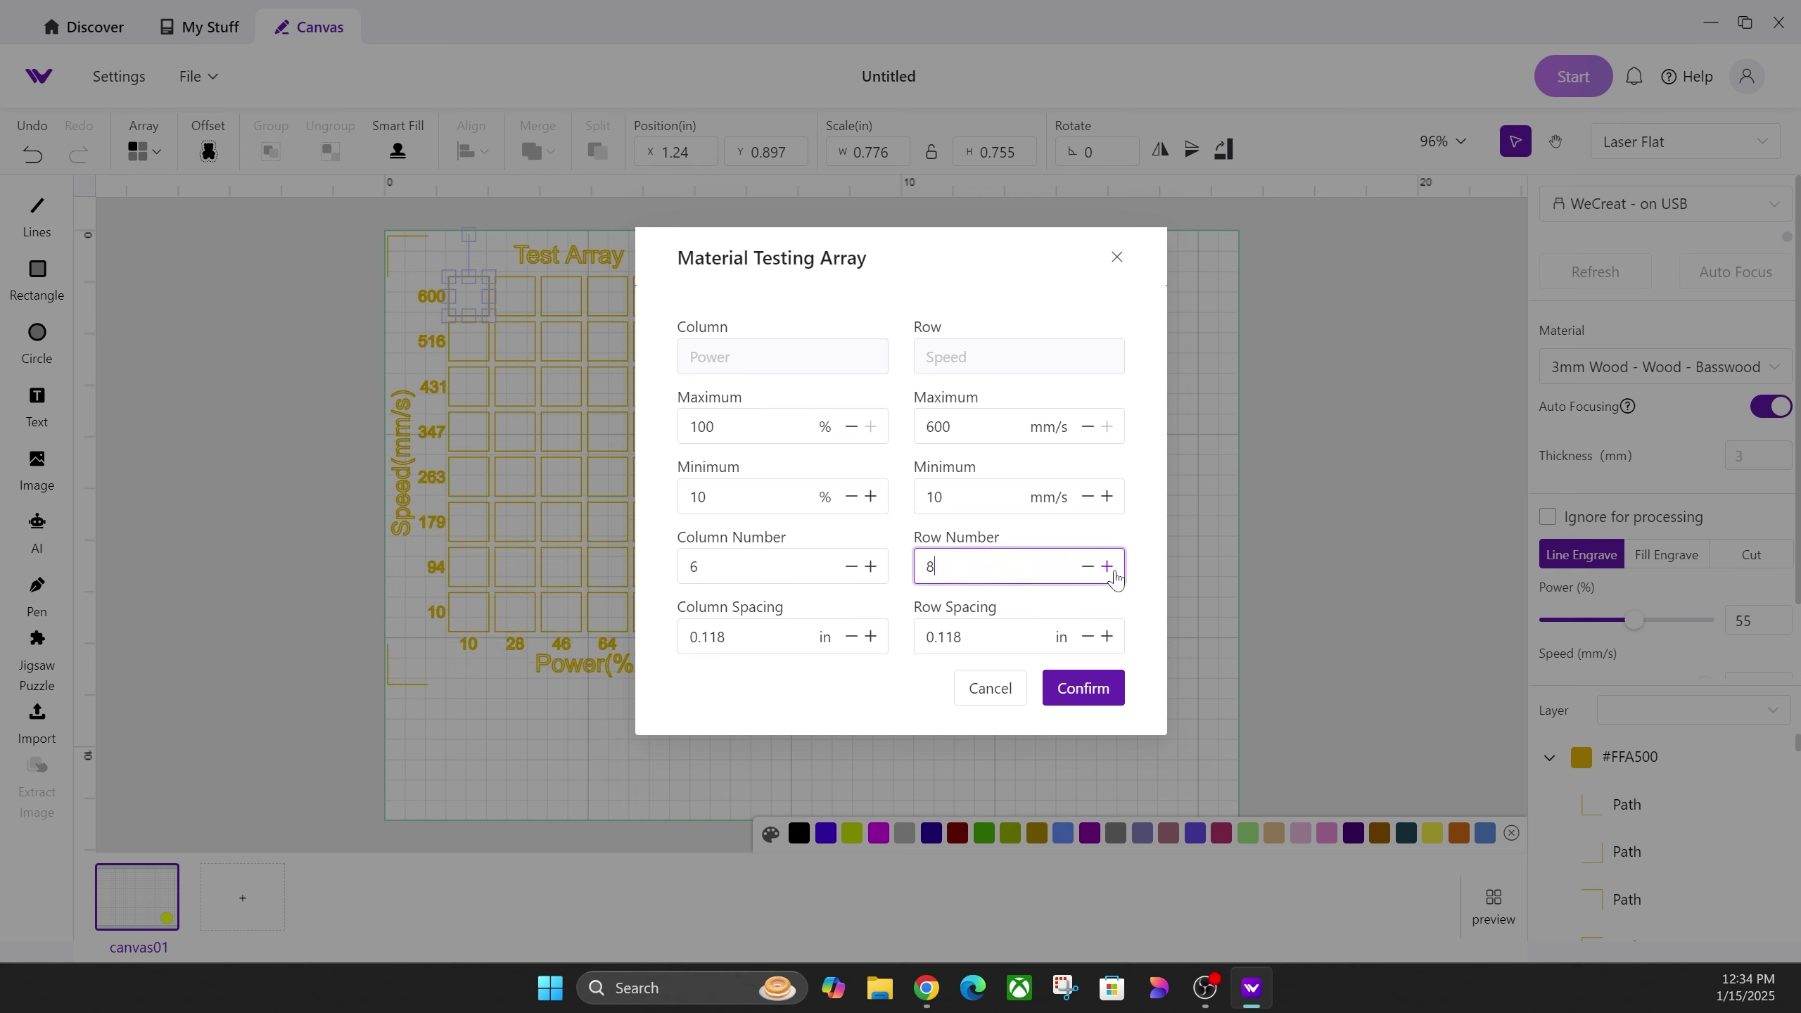
{"action": "left_click", "coordinate": [1106, 566]}
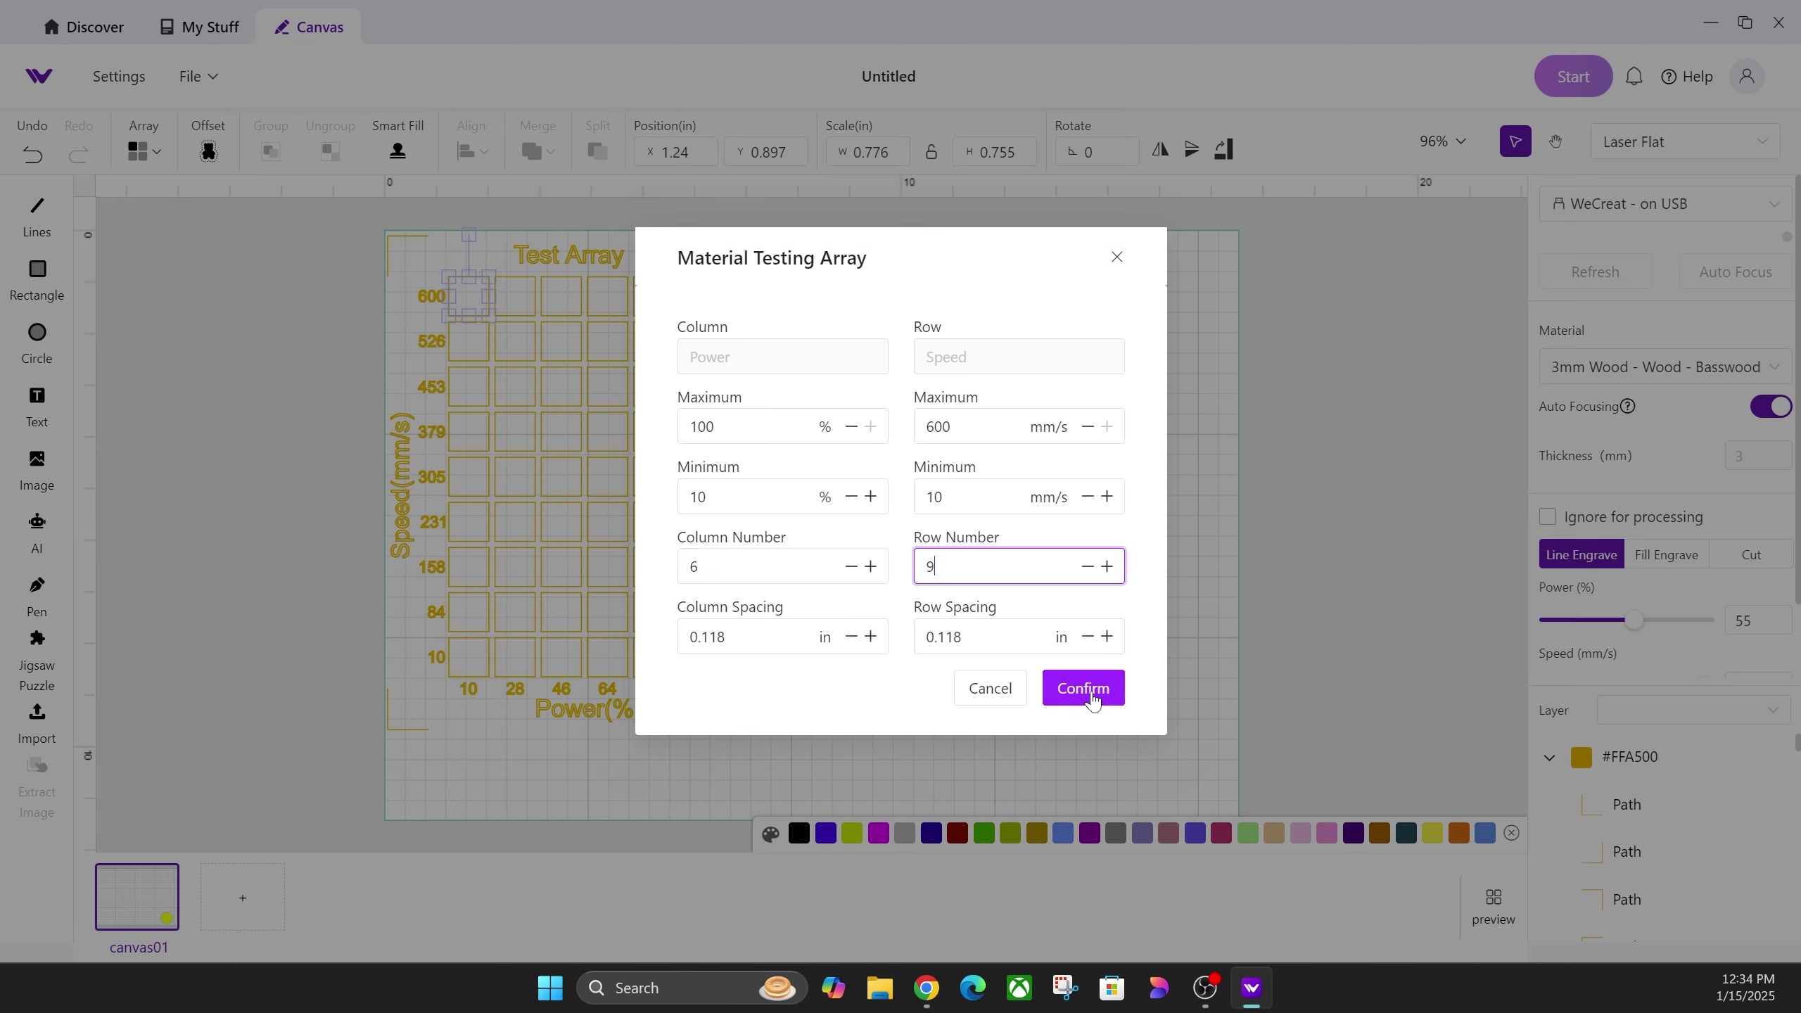
{"action": "left_click", "coordinate": [1107, 699]}
{"action": "left_click_drag", "start_coordinate": [603, 534], "coordinate": [670, 556]}
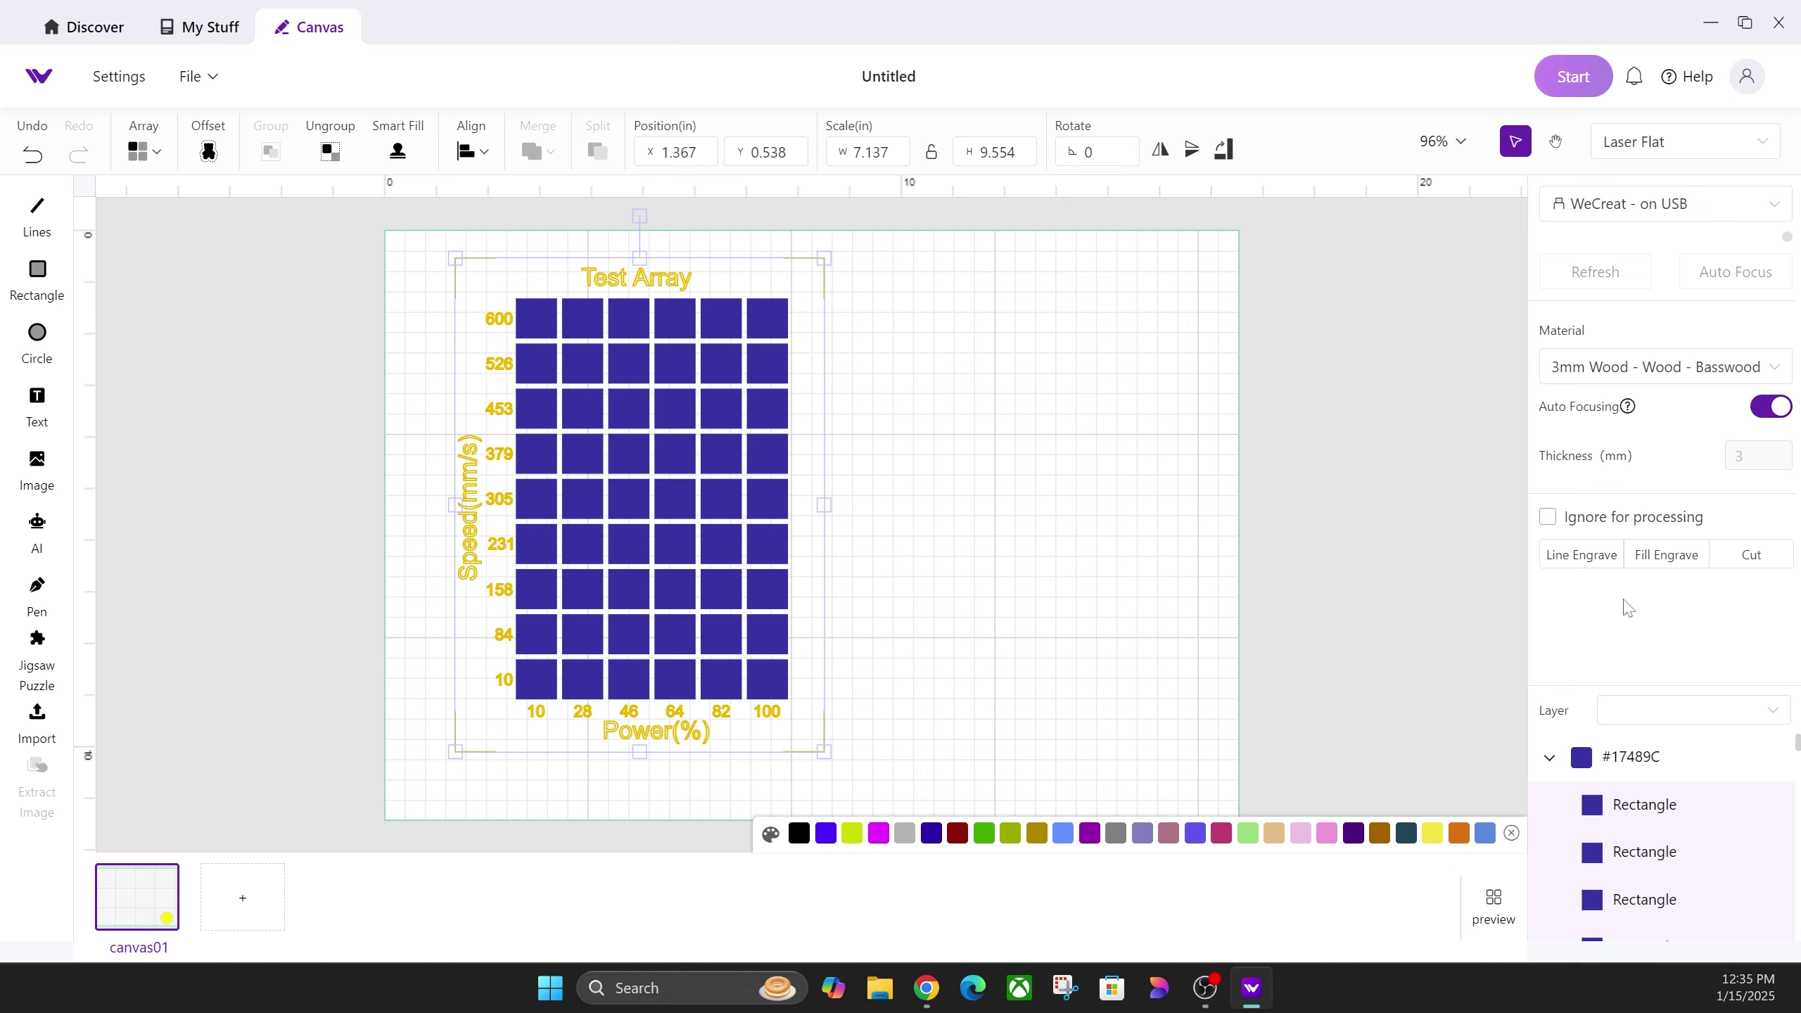
Examine the Basswood test chart in the material library and the user-defined material form, and close both without saving.
{"action": "left_click", "coordinate": [1581, 366]}
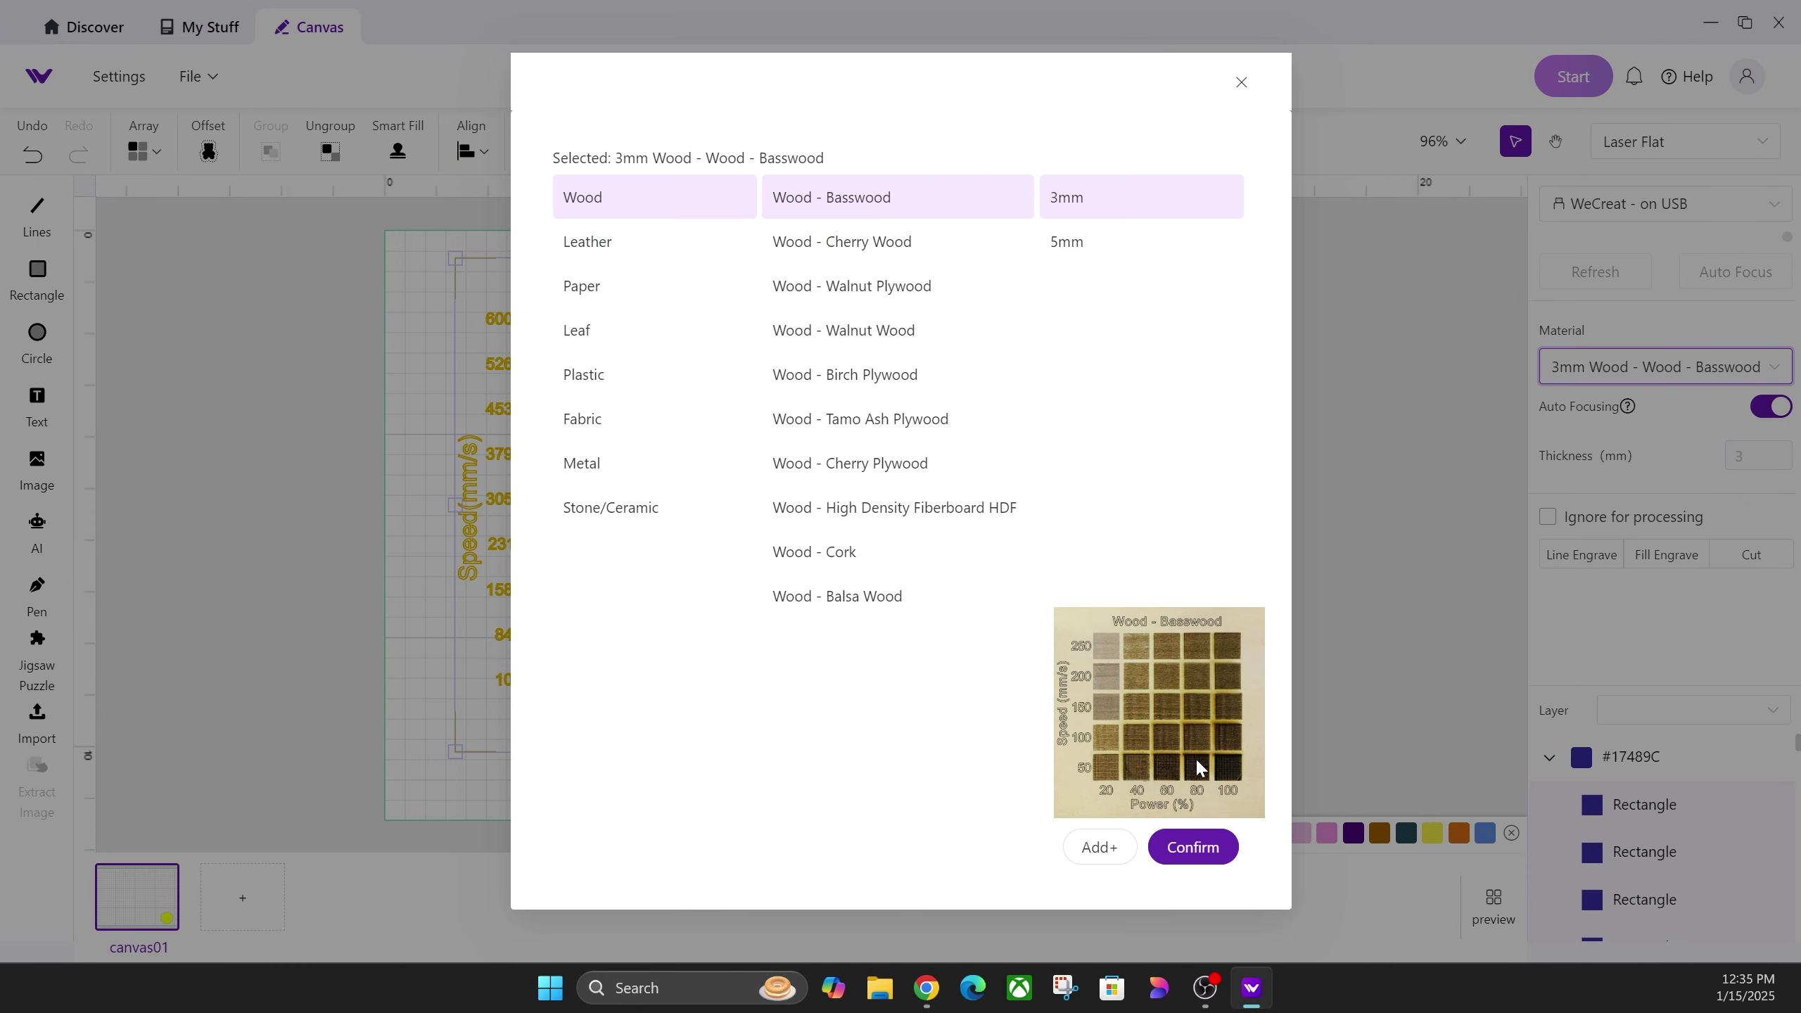
{"action": "left_click", "coordinate": [1241, 82]}
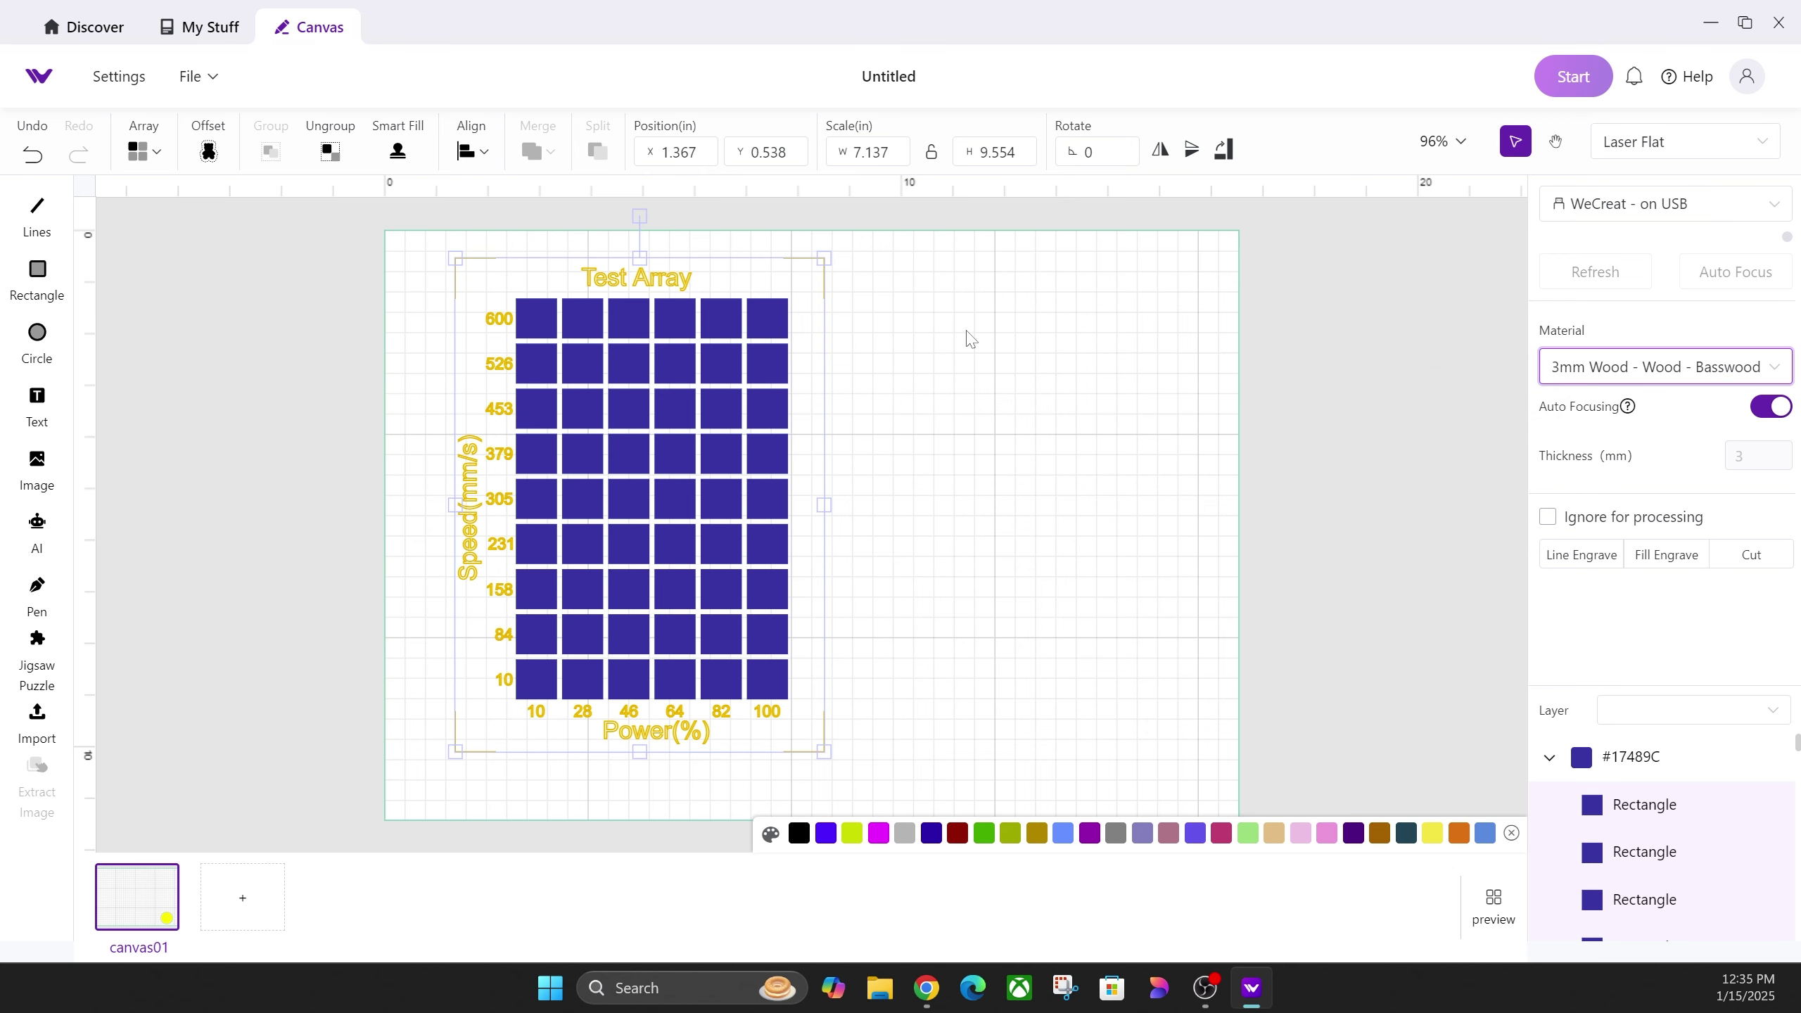
{"action": "left_click", "coordinate": [1761, 368]}
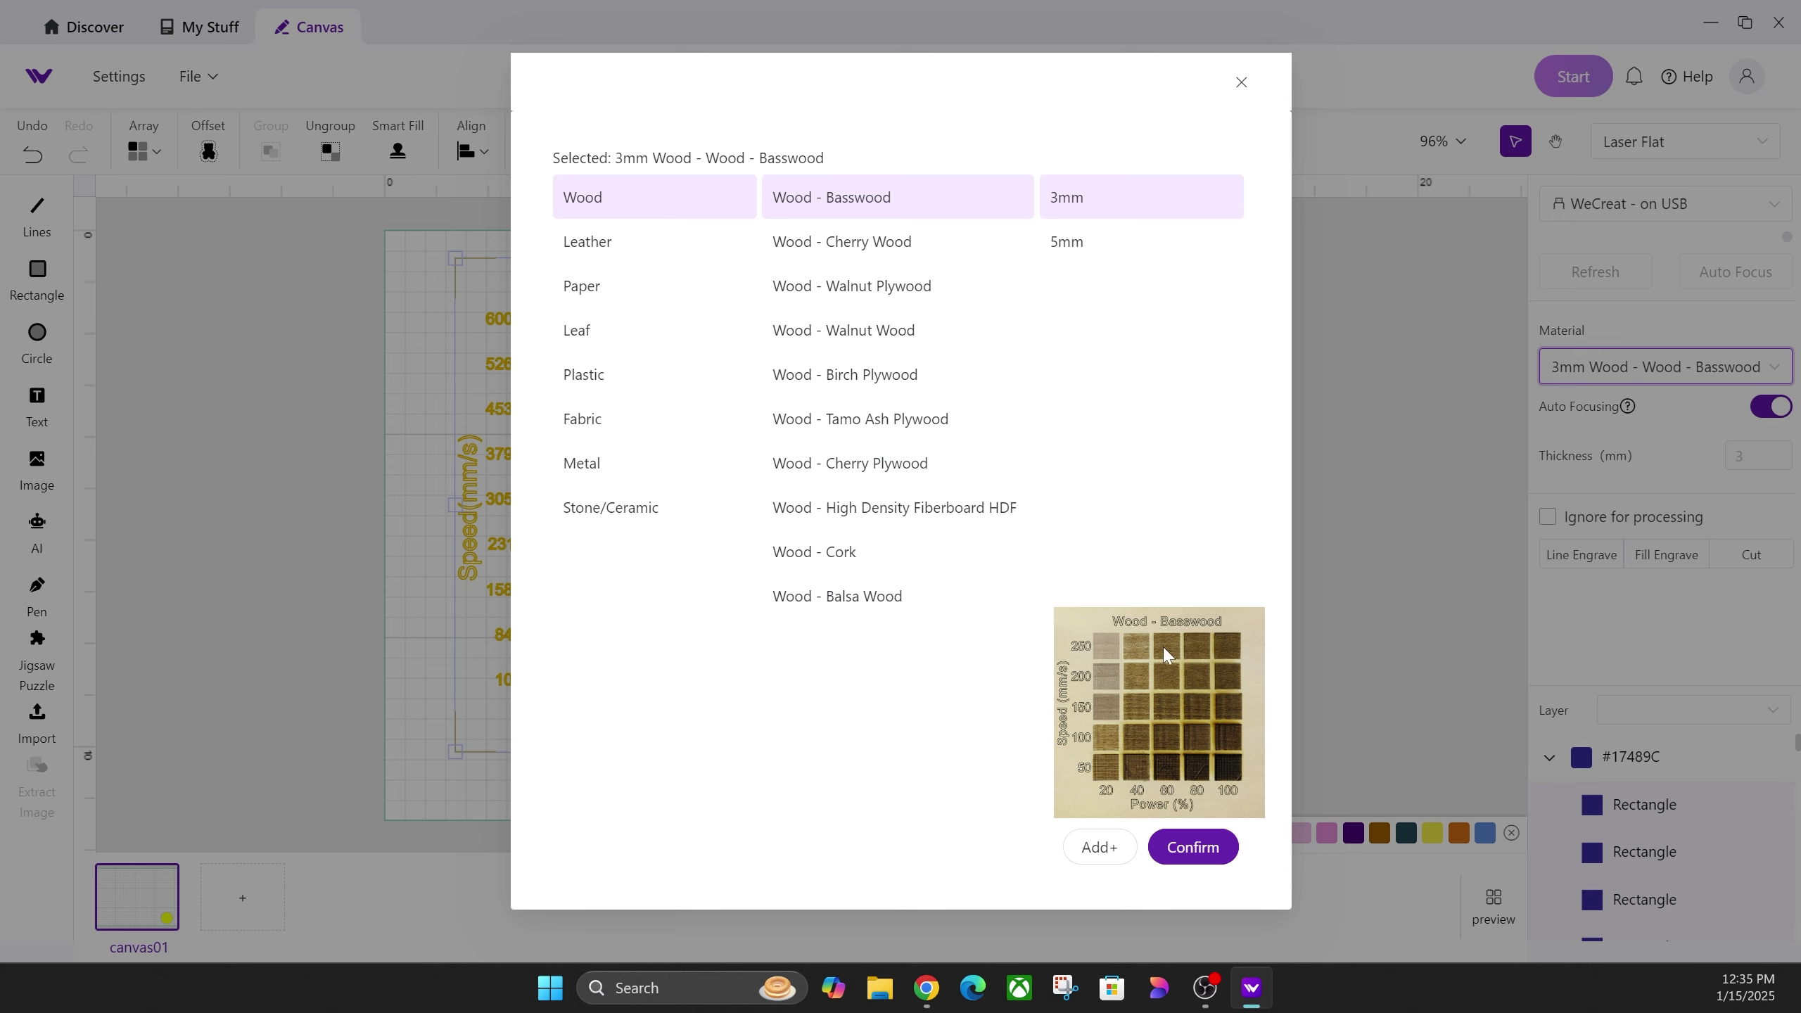
{"action": "left_click", "coordinate": [1081, 860]}
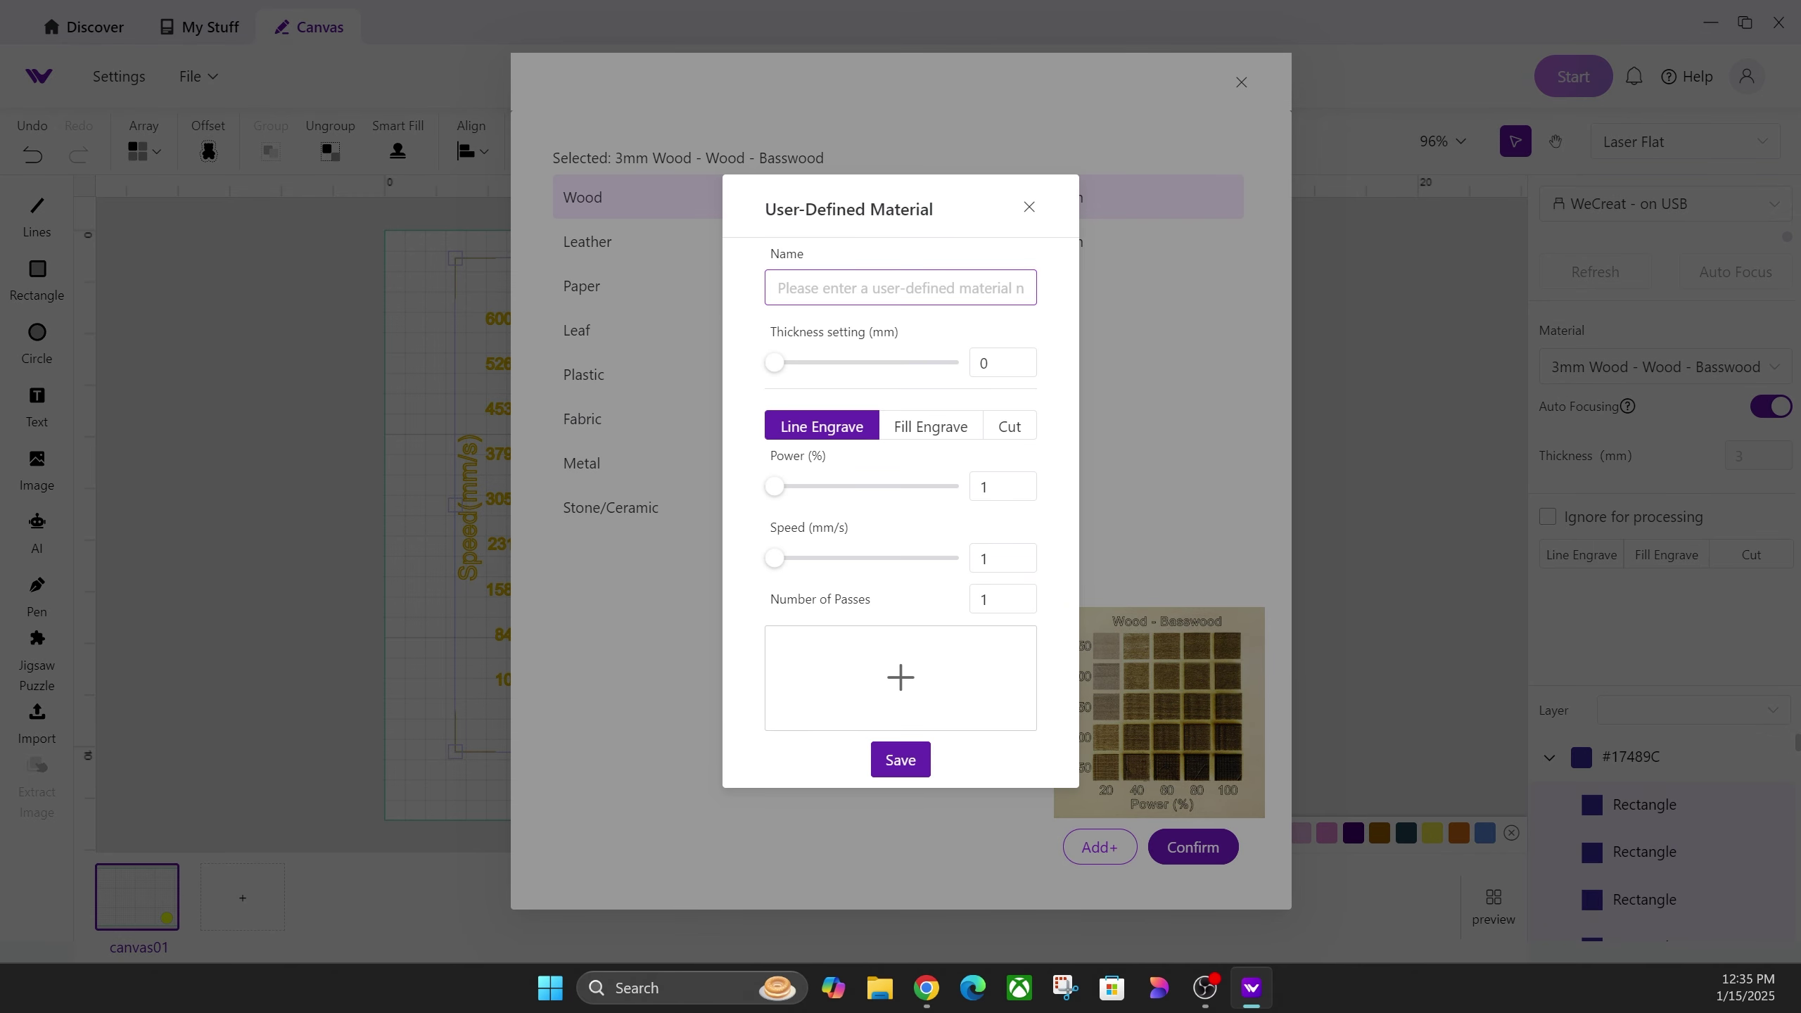
{"action": "left_click", "coordinate": [776, 363]}
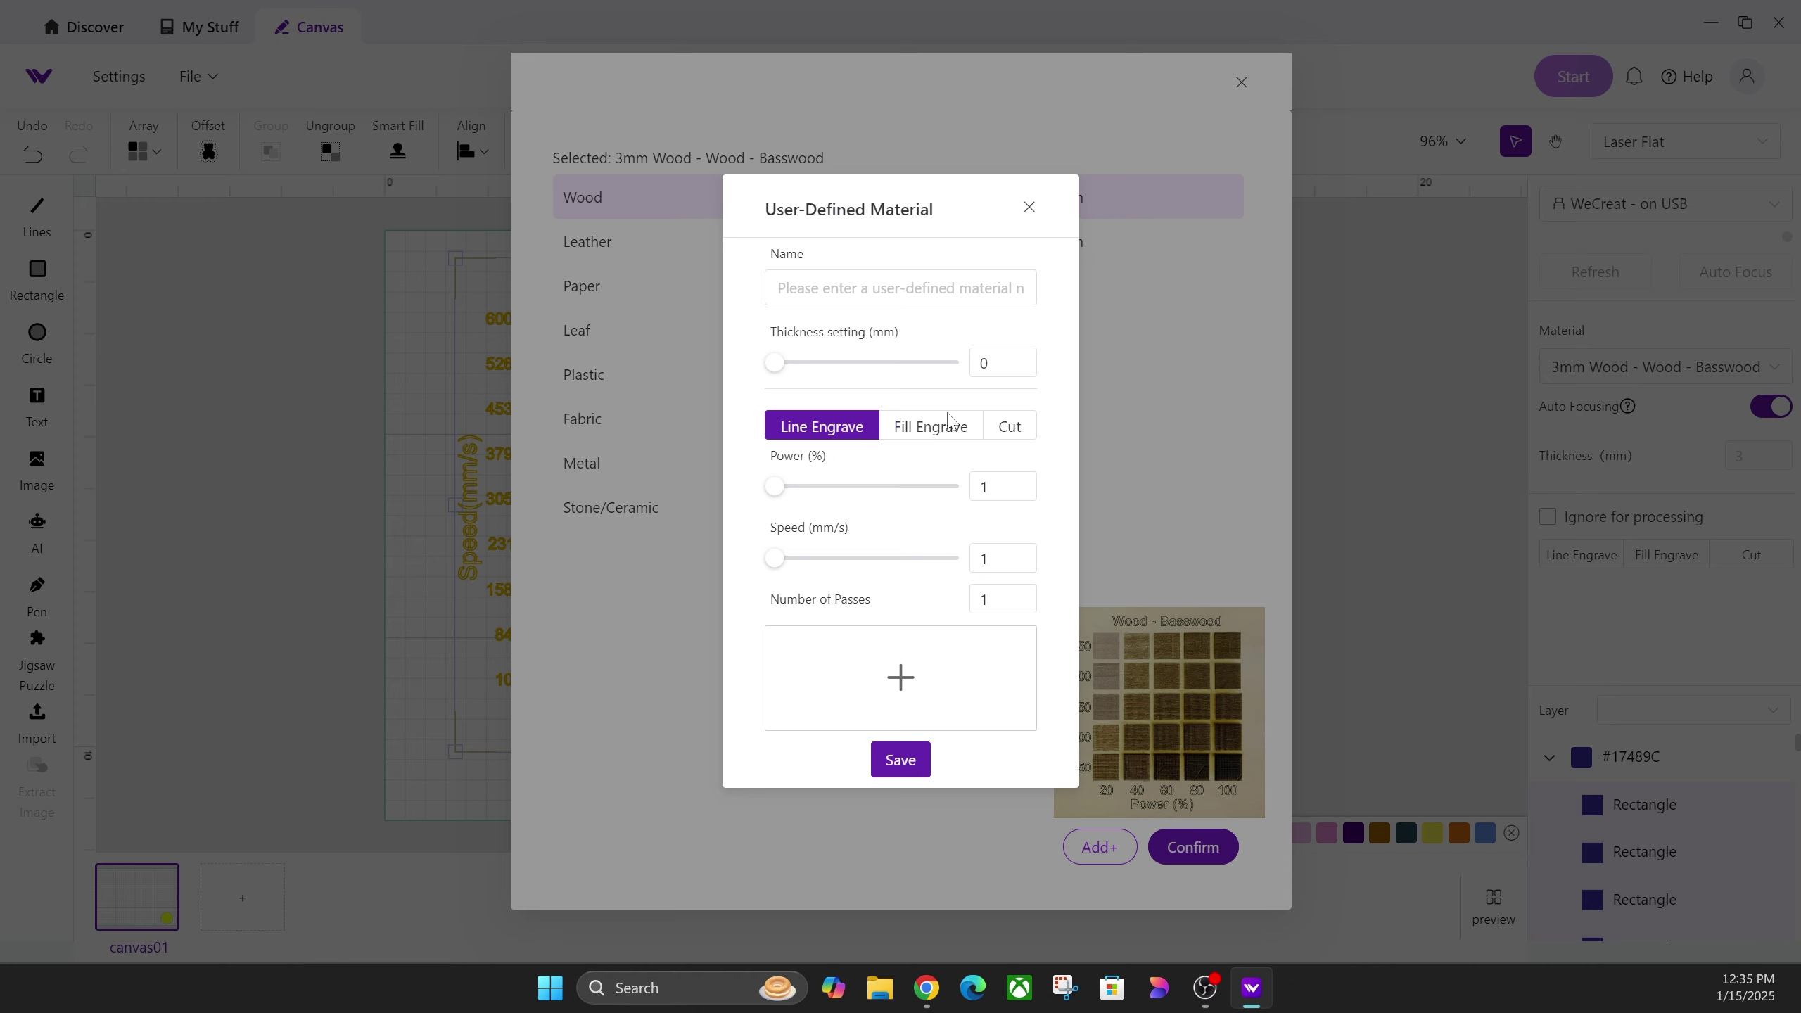
{"action": "left_click", "coordinate": [1028, 208]}
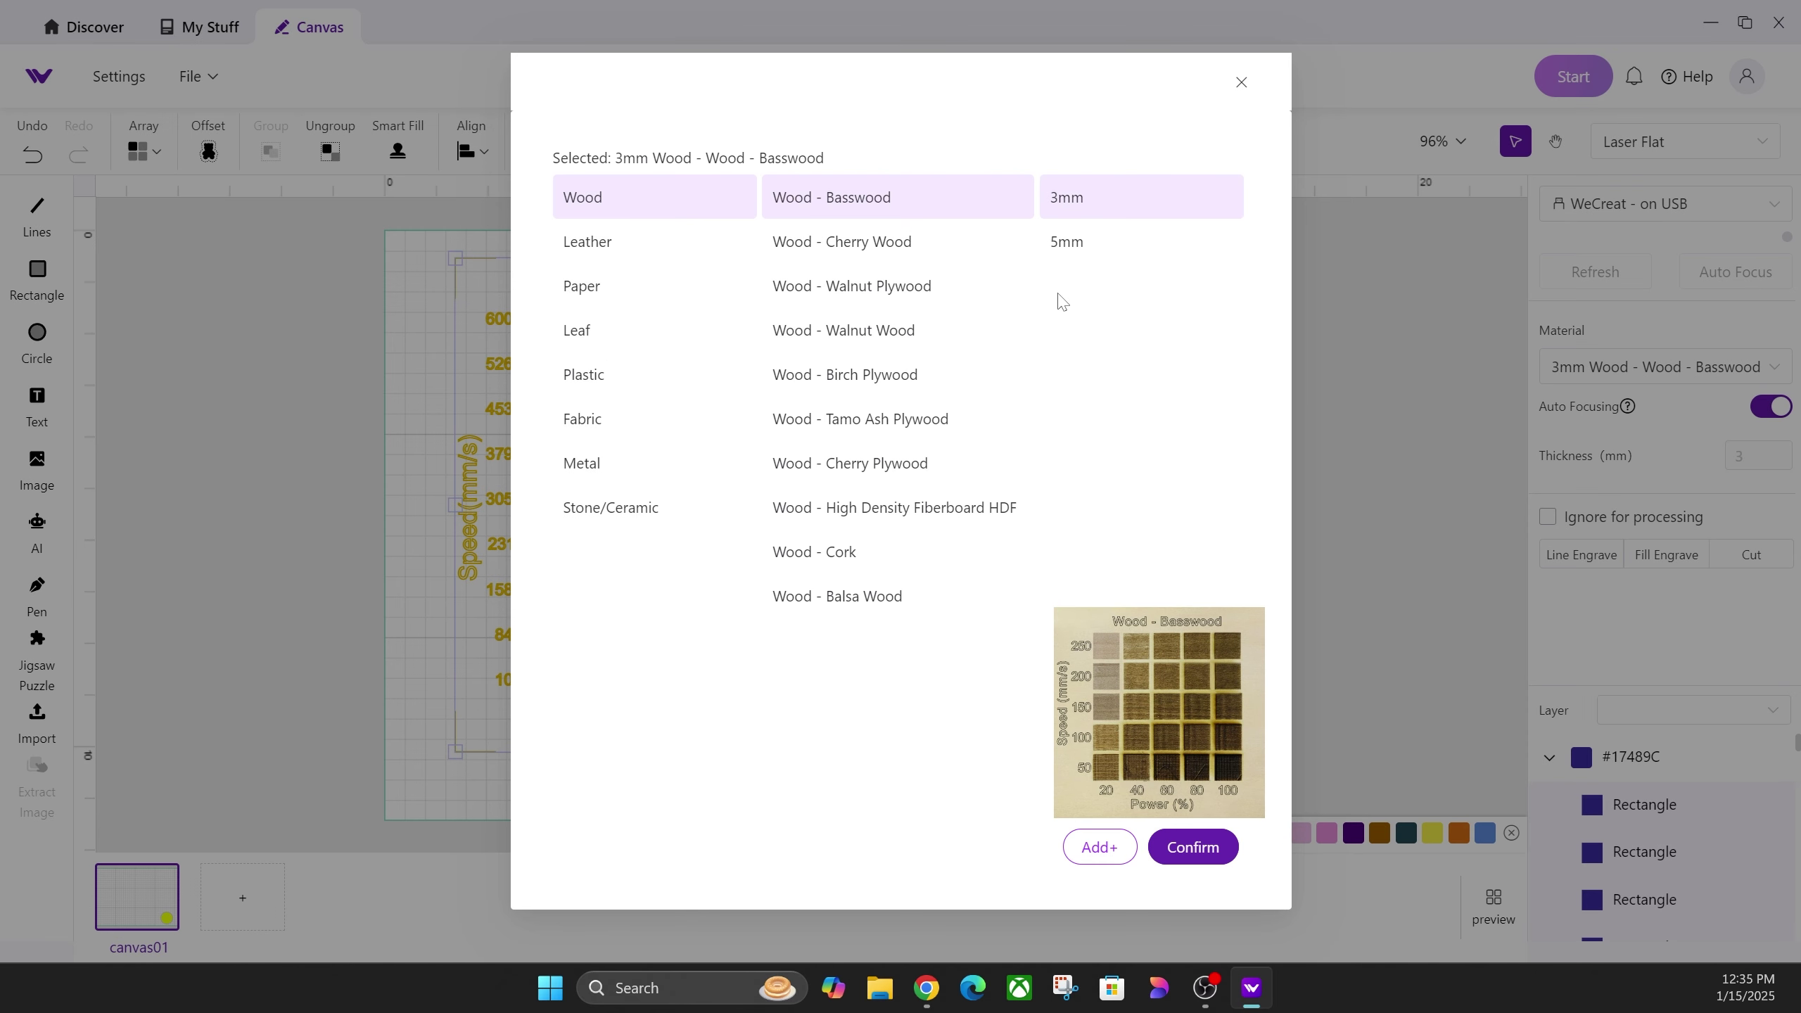
{"action": "left_click", "coordinate": [1241, 82]}
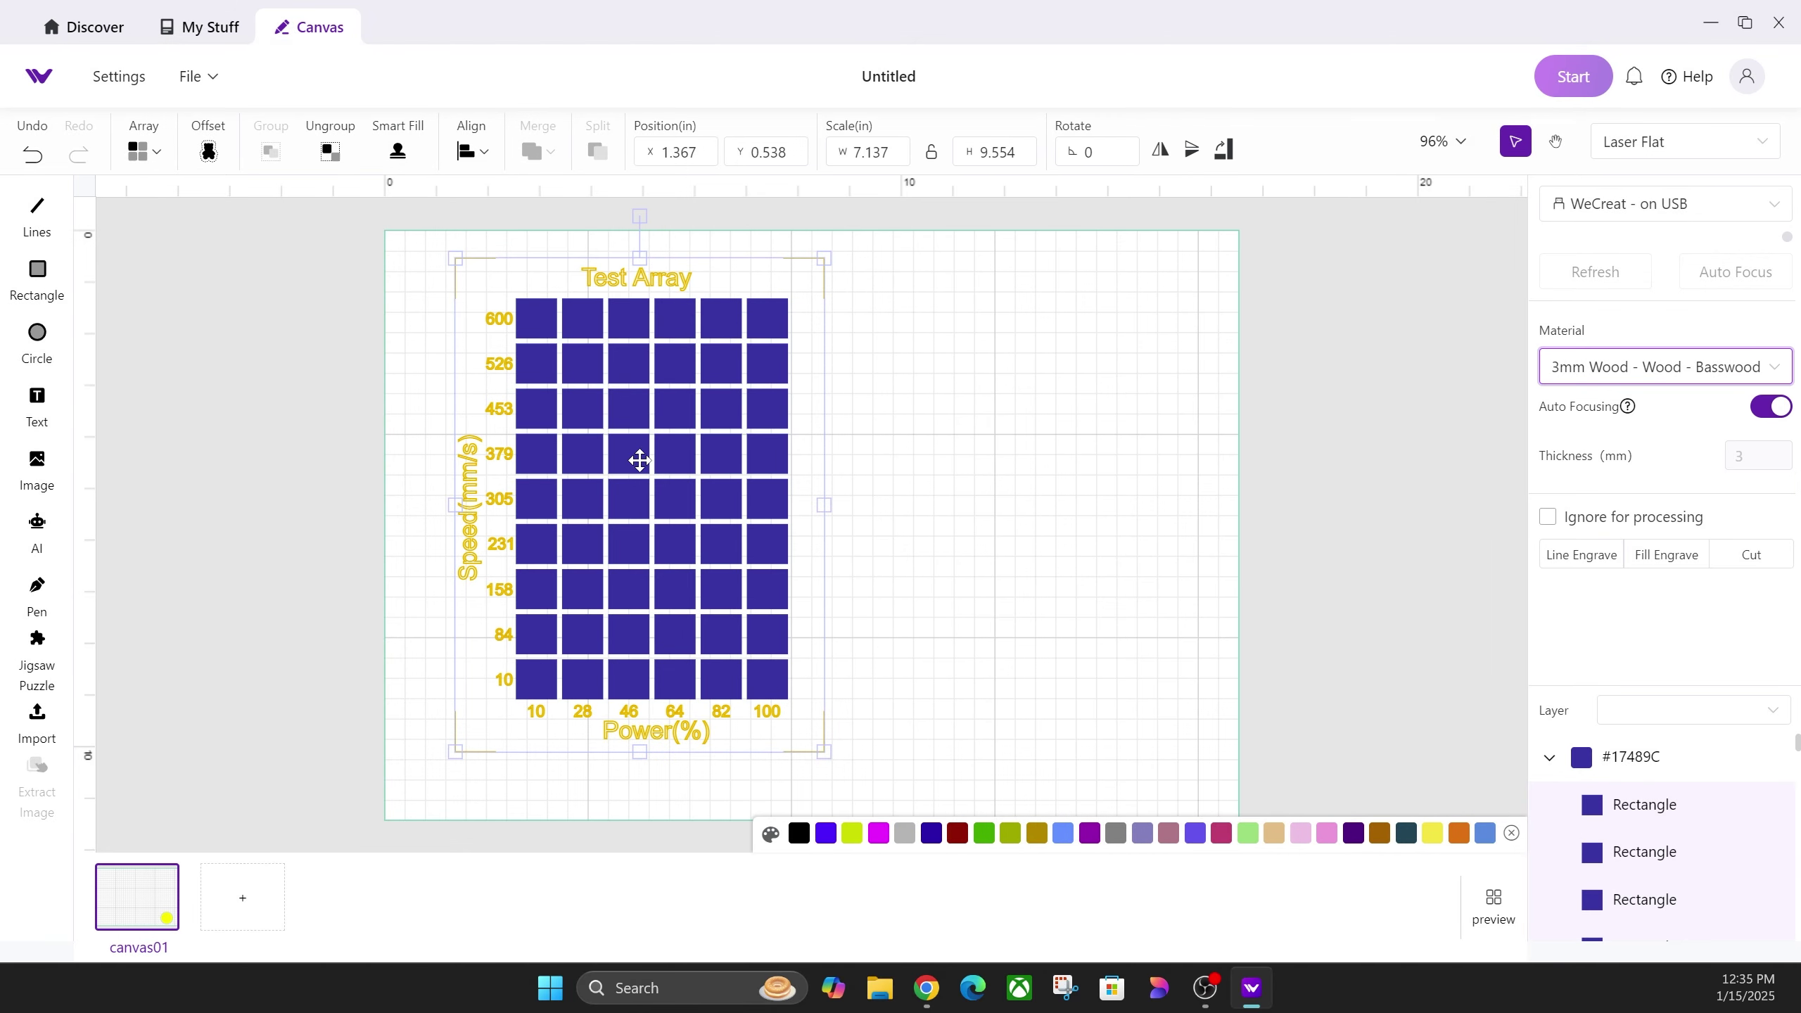
Move the test array to about x 0.59 in and draw a rectangle about 1.16 by 1.06 in beside its upper right corner.
{"action": "left_click_drag", "start_coordinate": [645, 473], "coordinate": [608, 473]}
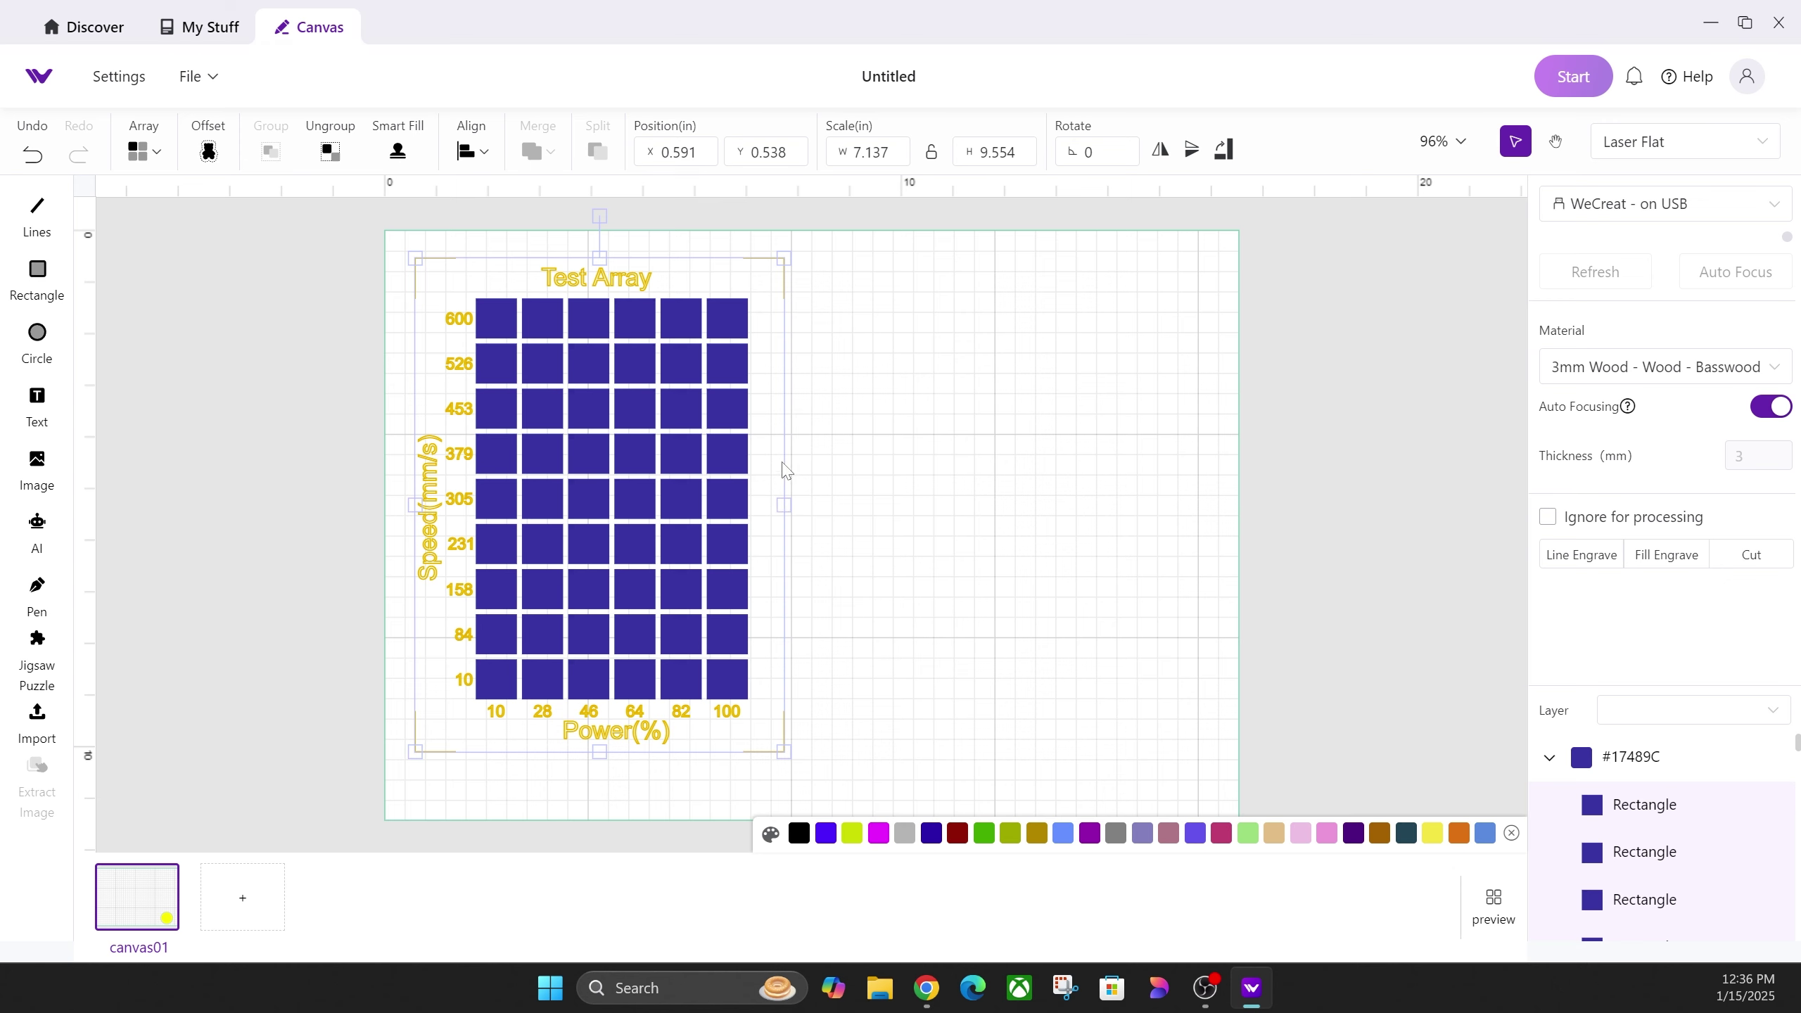
{"action": "left_click", "coordinate": [885, 445]}
{"action": "left_click", "coordinate": [38, 276]}
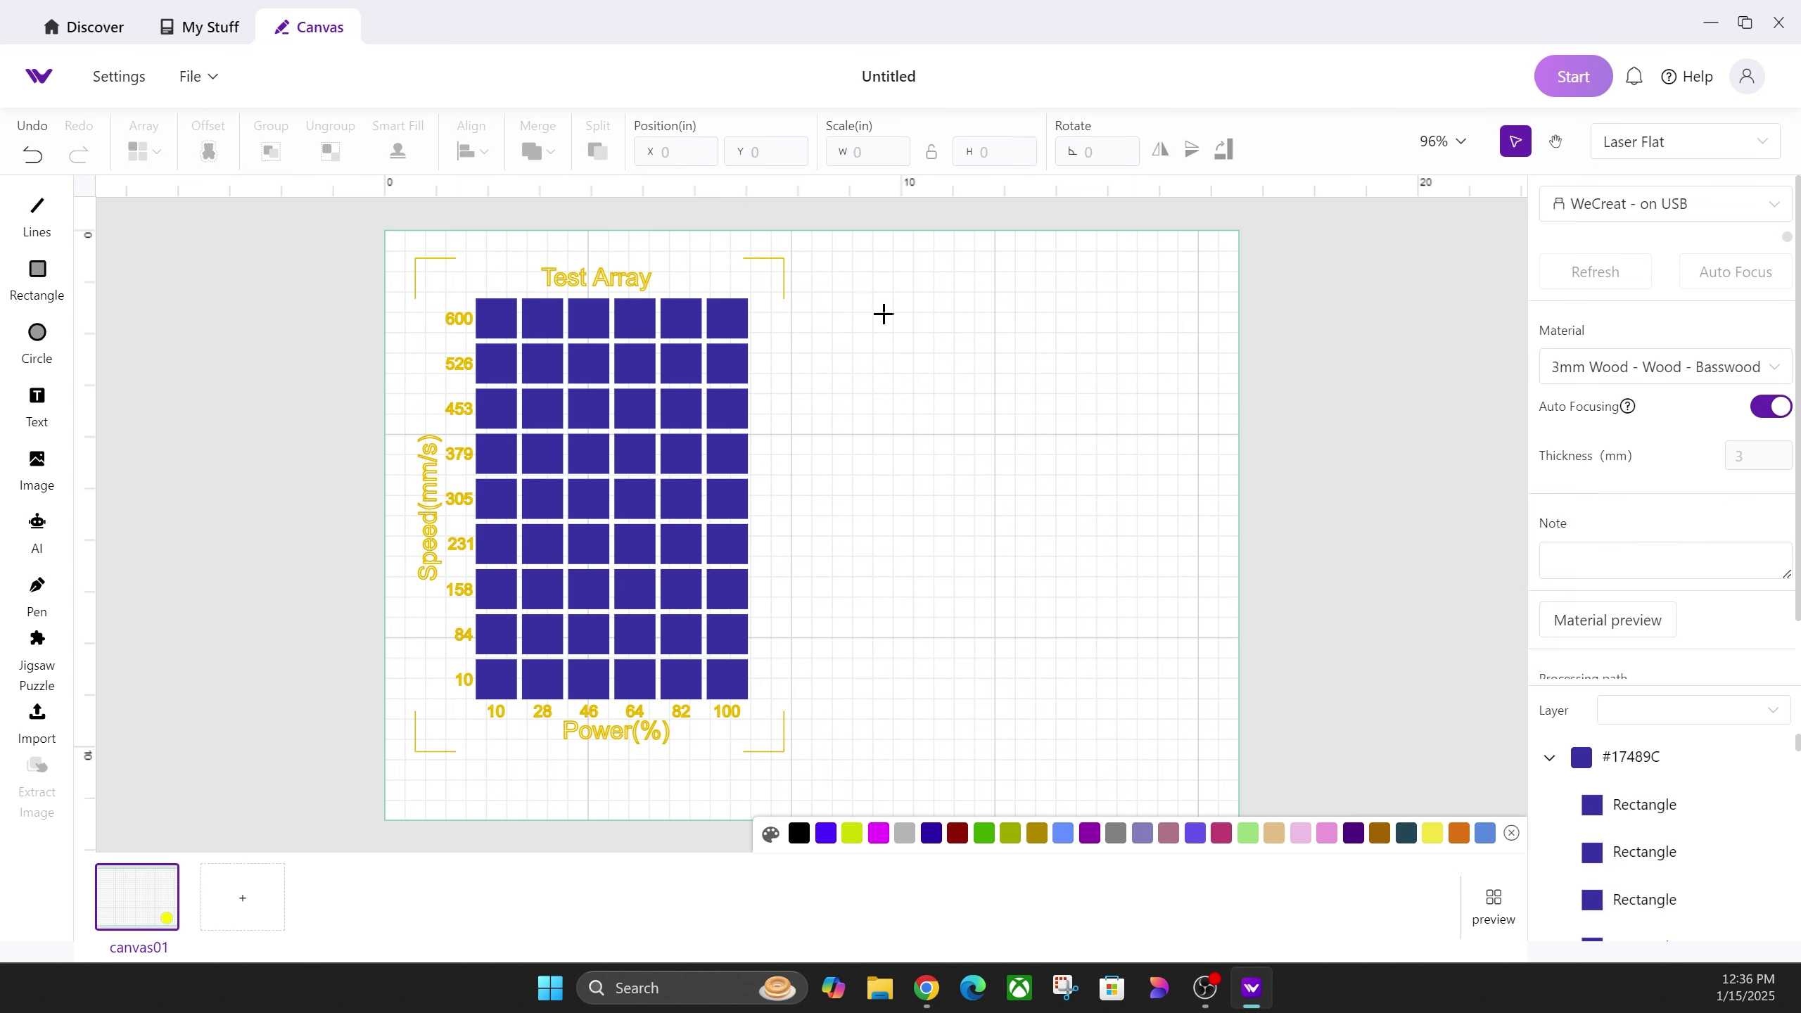
{"action": "left_click_drag", "start_coordinate": [880, 277], "coordinate": [938, 331]}
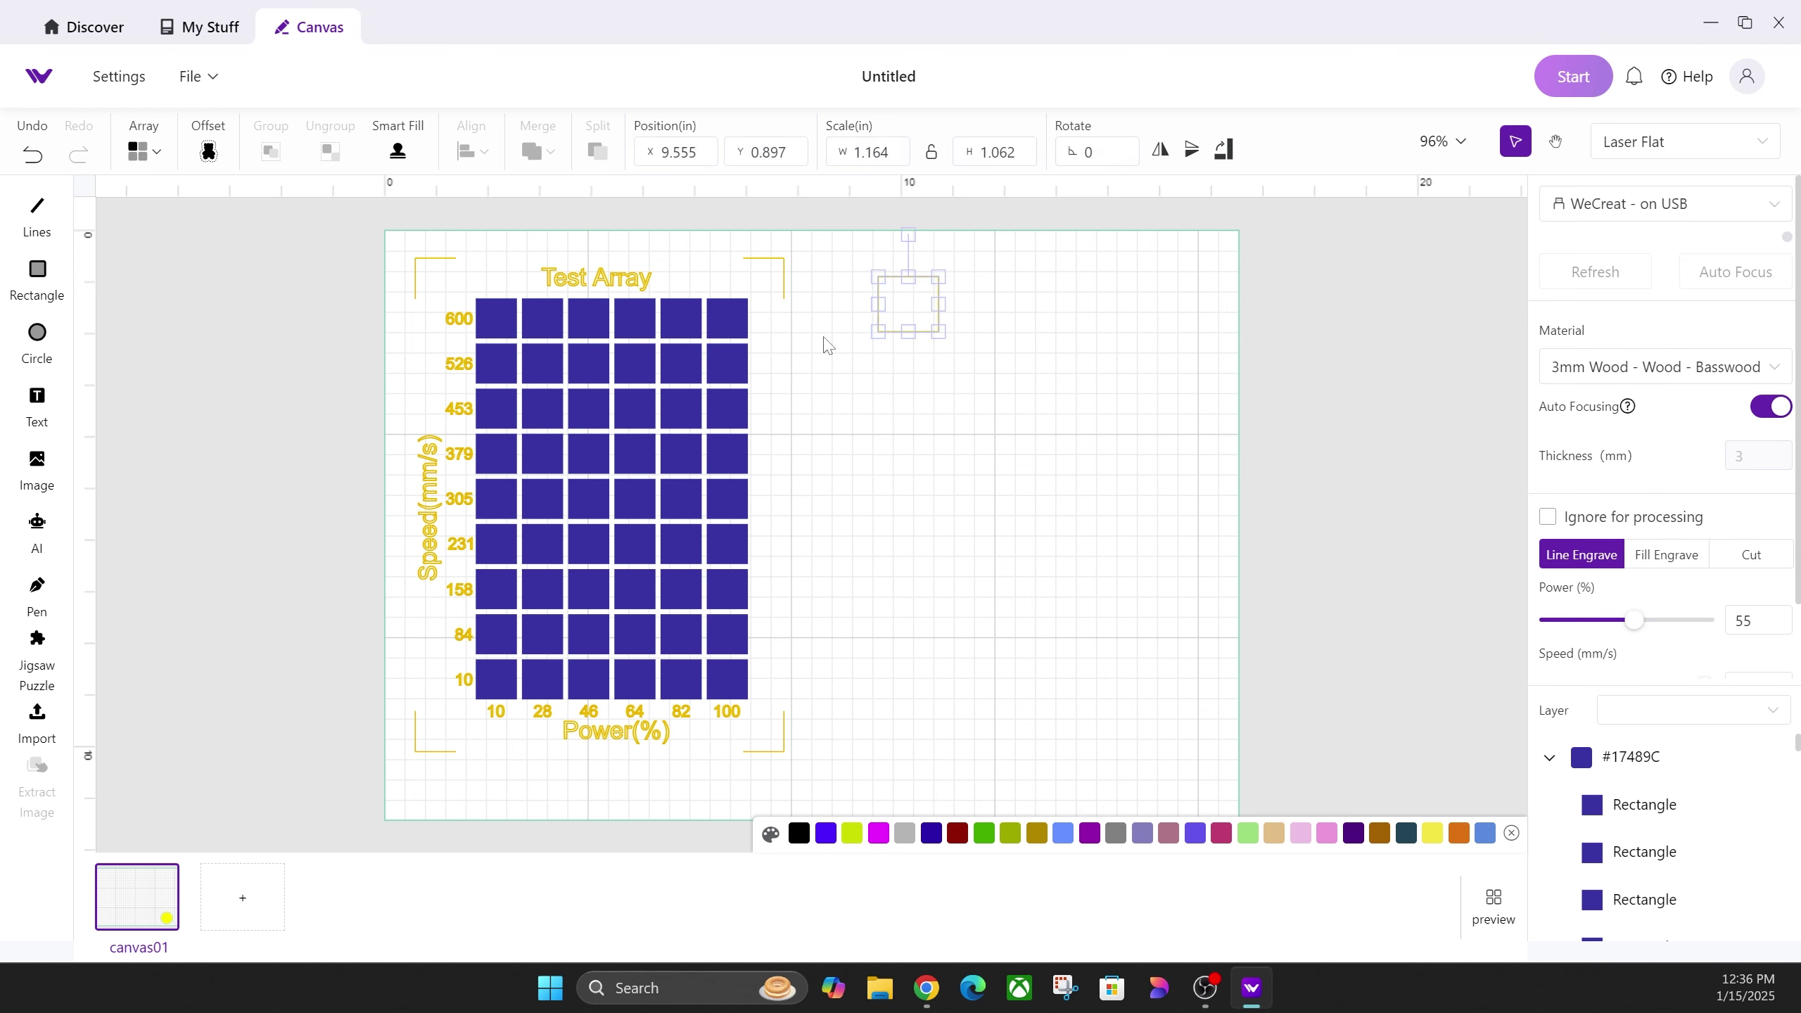
Try Fill Engrave, Line Engrave and Cut on the new rectangle, and leave it set to Fill Engrave.
{"action": "left_click", "coordinate": [1666, 561]}
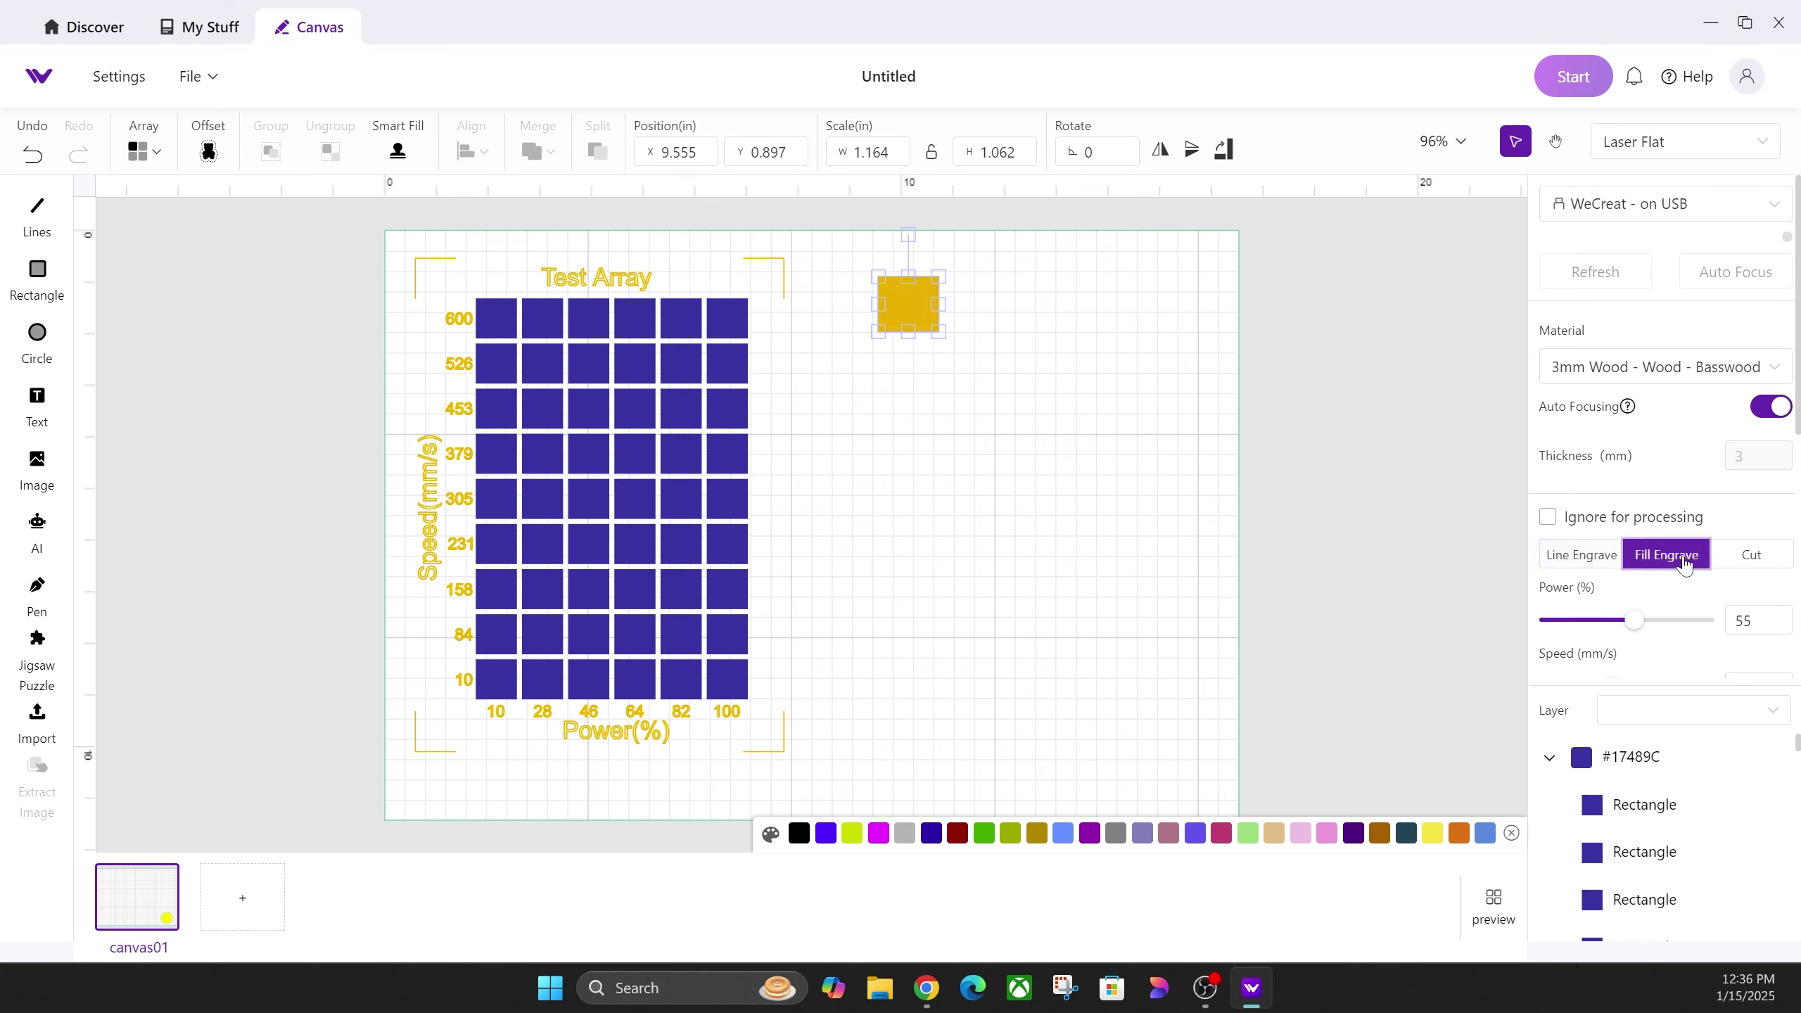
{"action": "left_click", "coordinate": [1584, 562]}
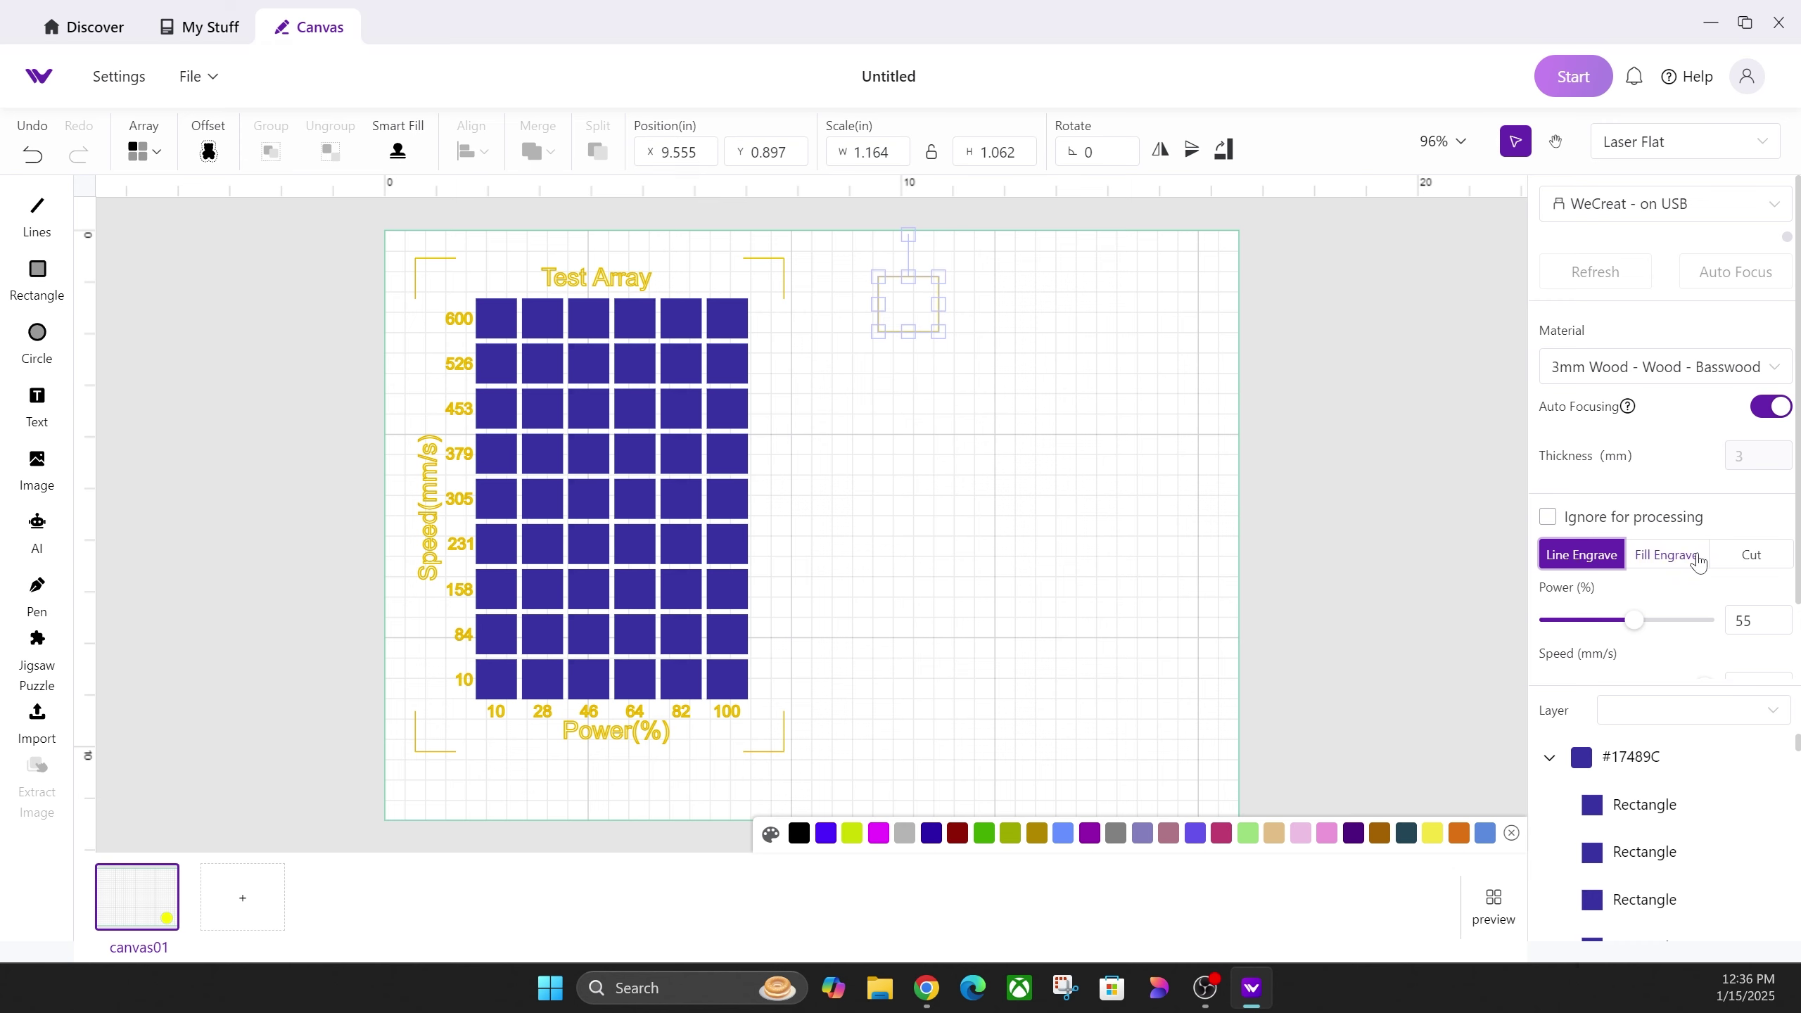
{"action": "left_click", "coordinate": [1672, 565]}
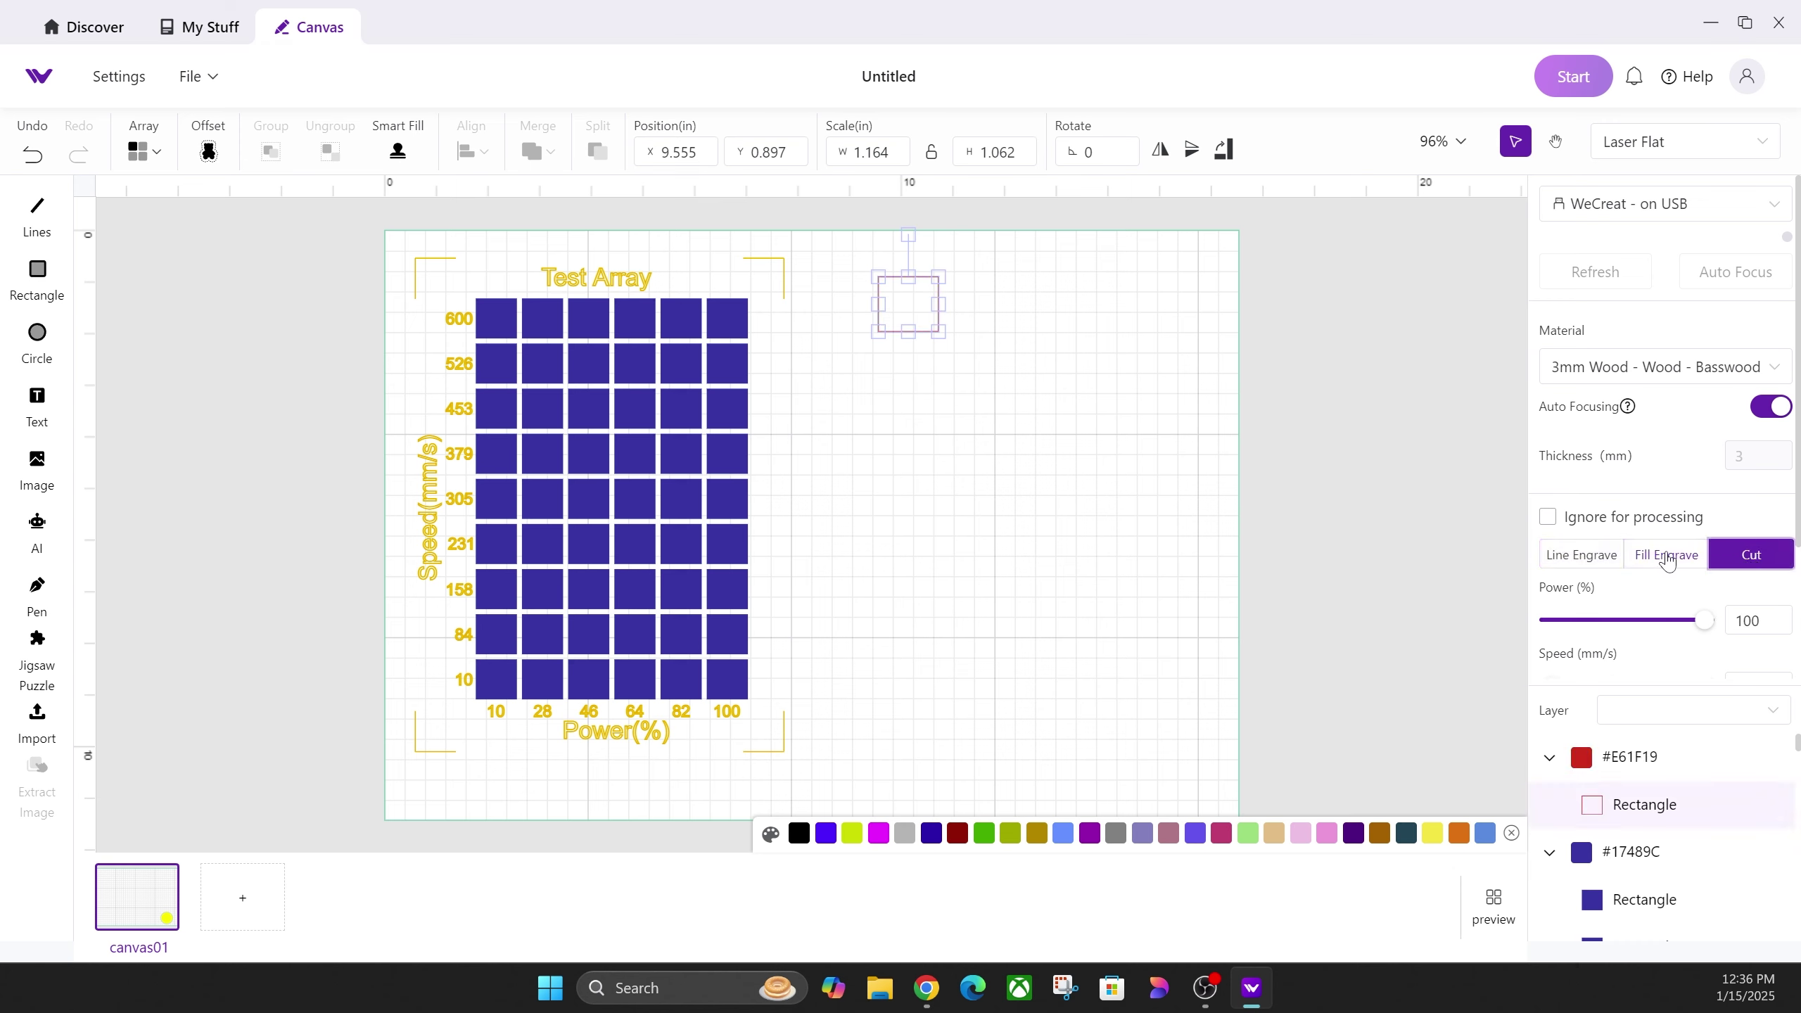
{"action": "left_click", "coordinate": [1667, 557]}
Apply 100% power and 200 mm/s speed to the rectangle by picking that square in the Basswood preview chart, and deselect it.
{"action": "scroll", "coordinate": [1673, 493], "scroll_direction": "down", "scroll_amount": 3}
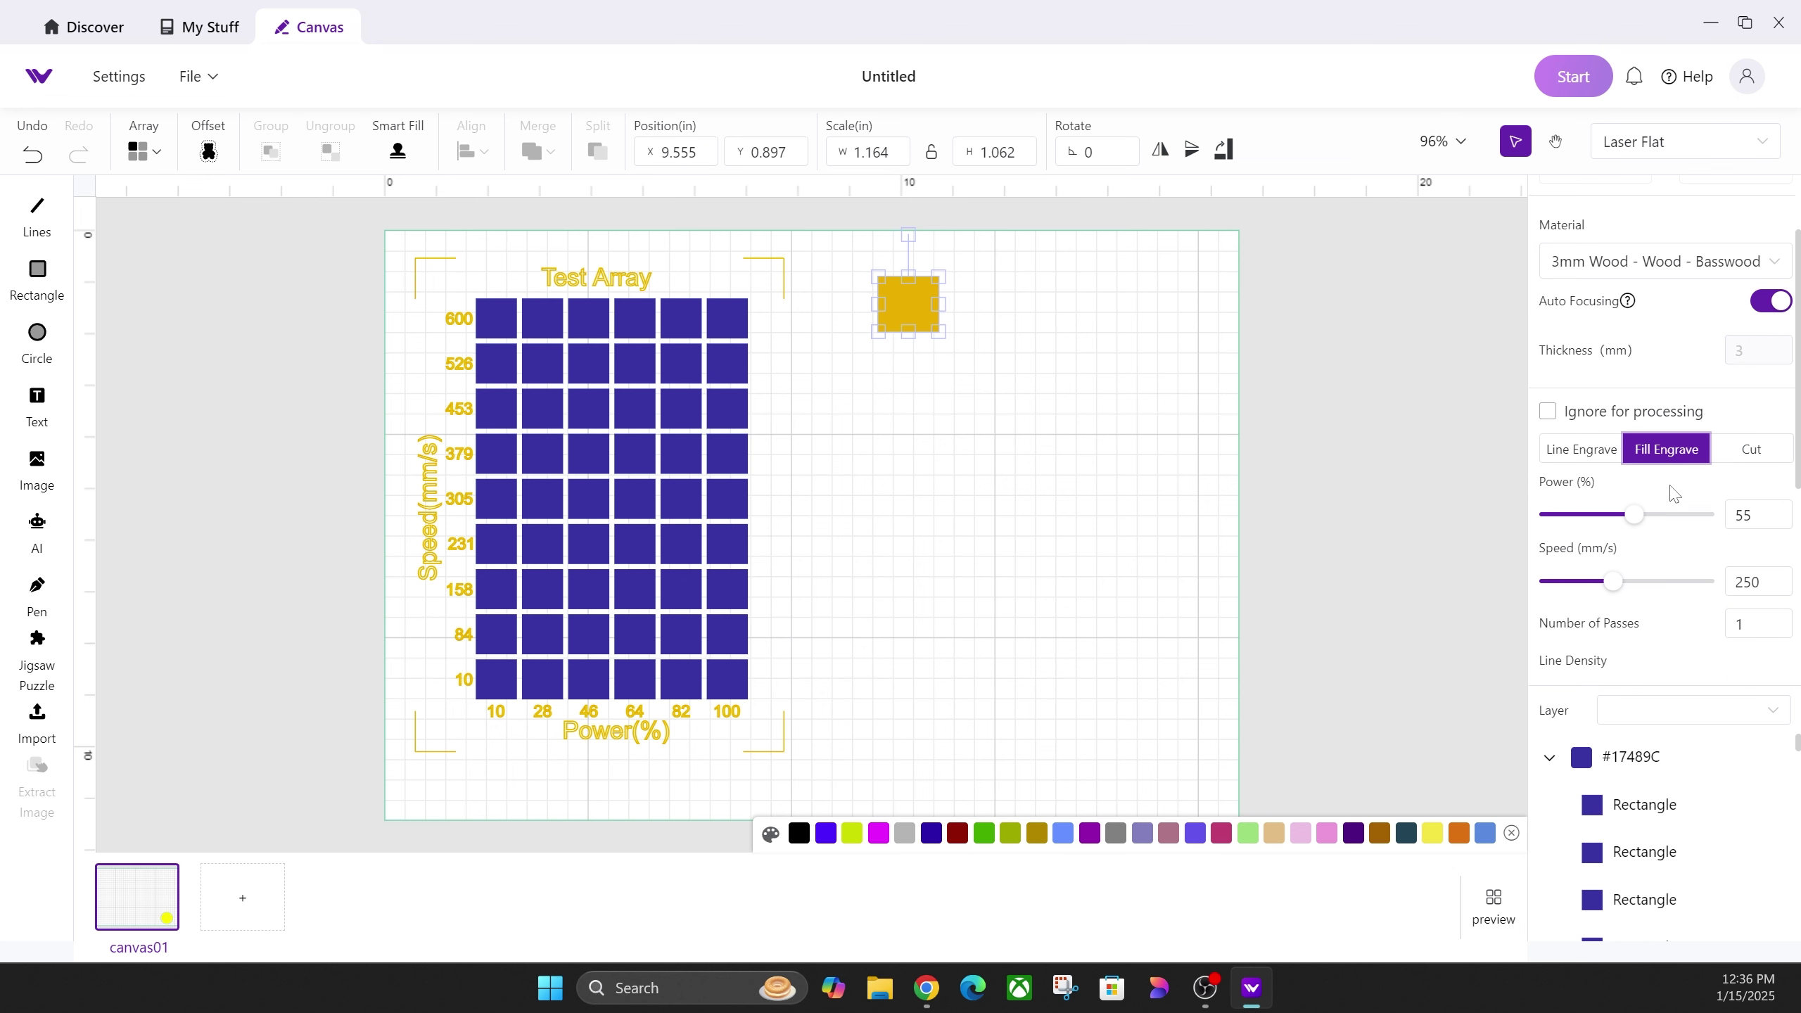
{"action": "scroll", "coordinate": [1670, 489], "scroll_direction": "down", "scroll_amount": 2}
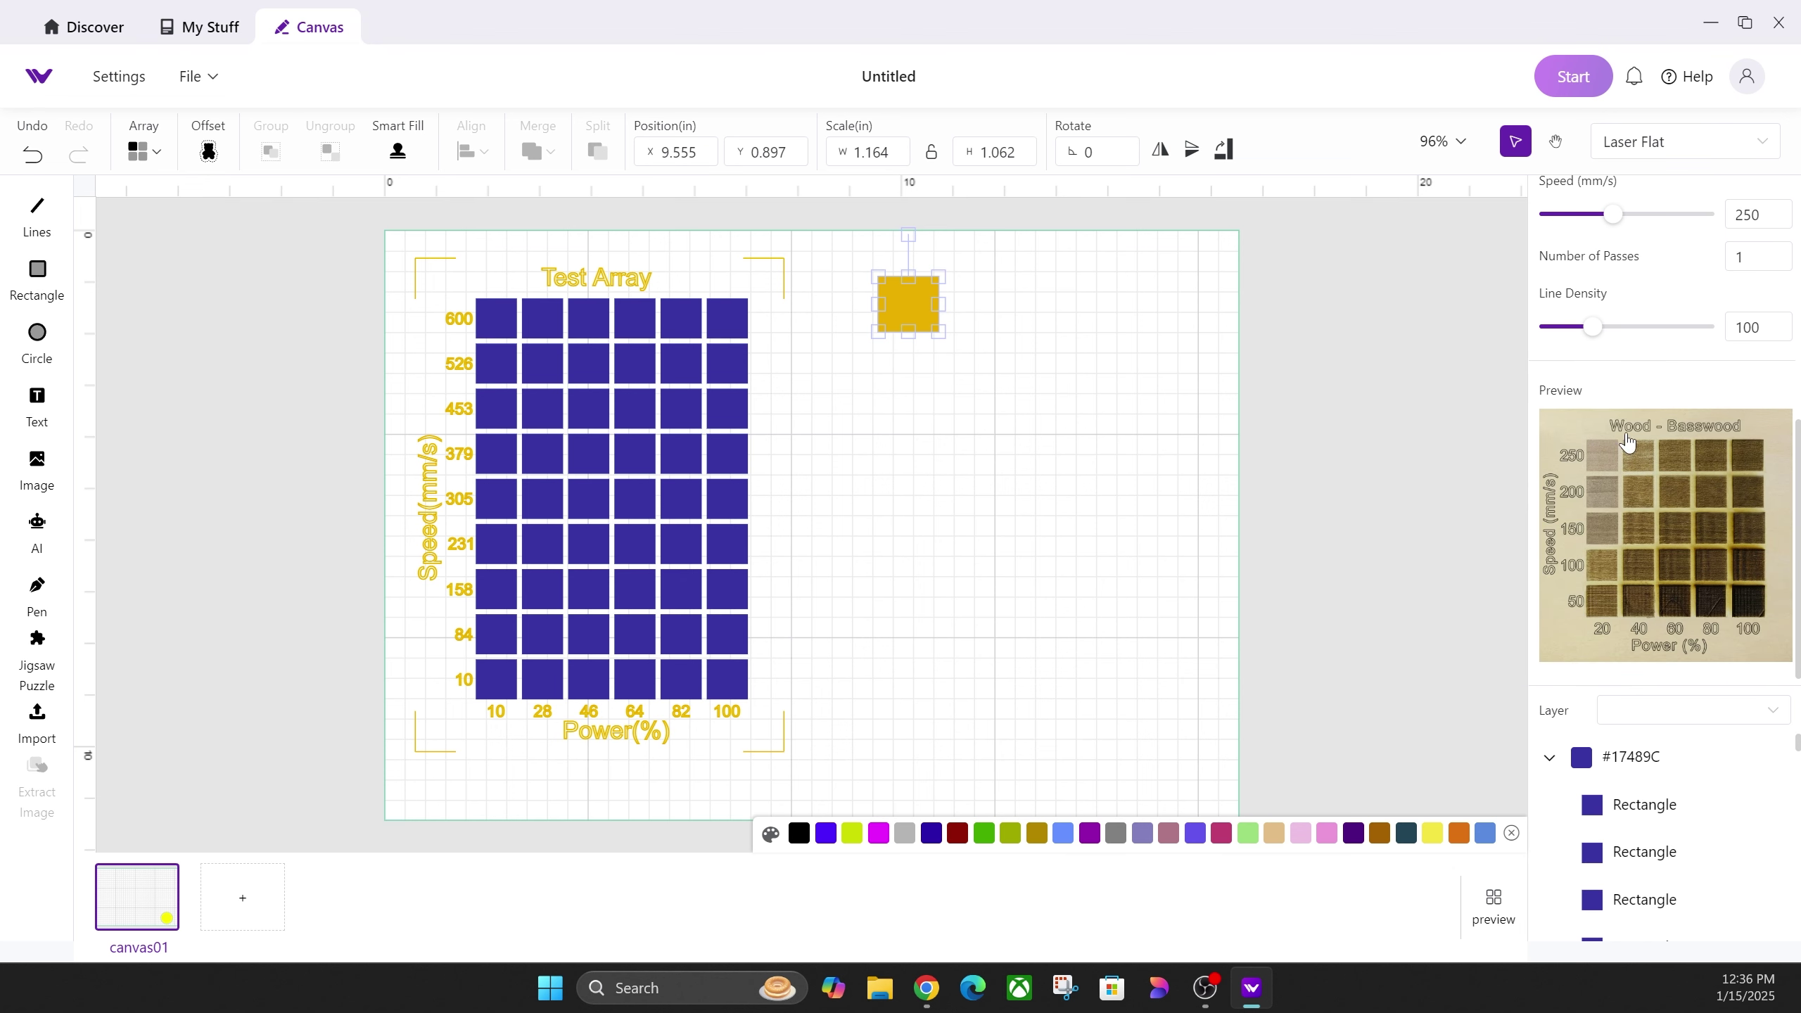
{"action": "left_click", "coordinate": [1639, 494]}
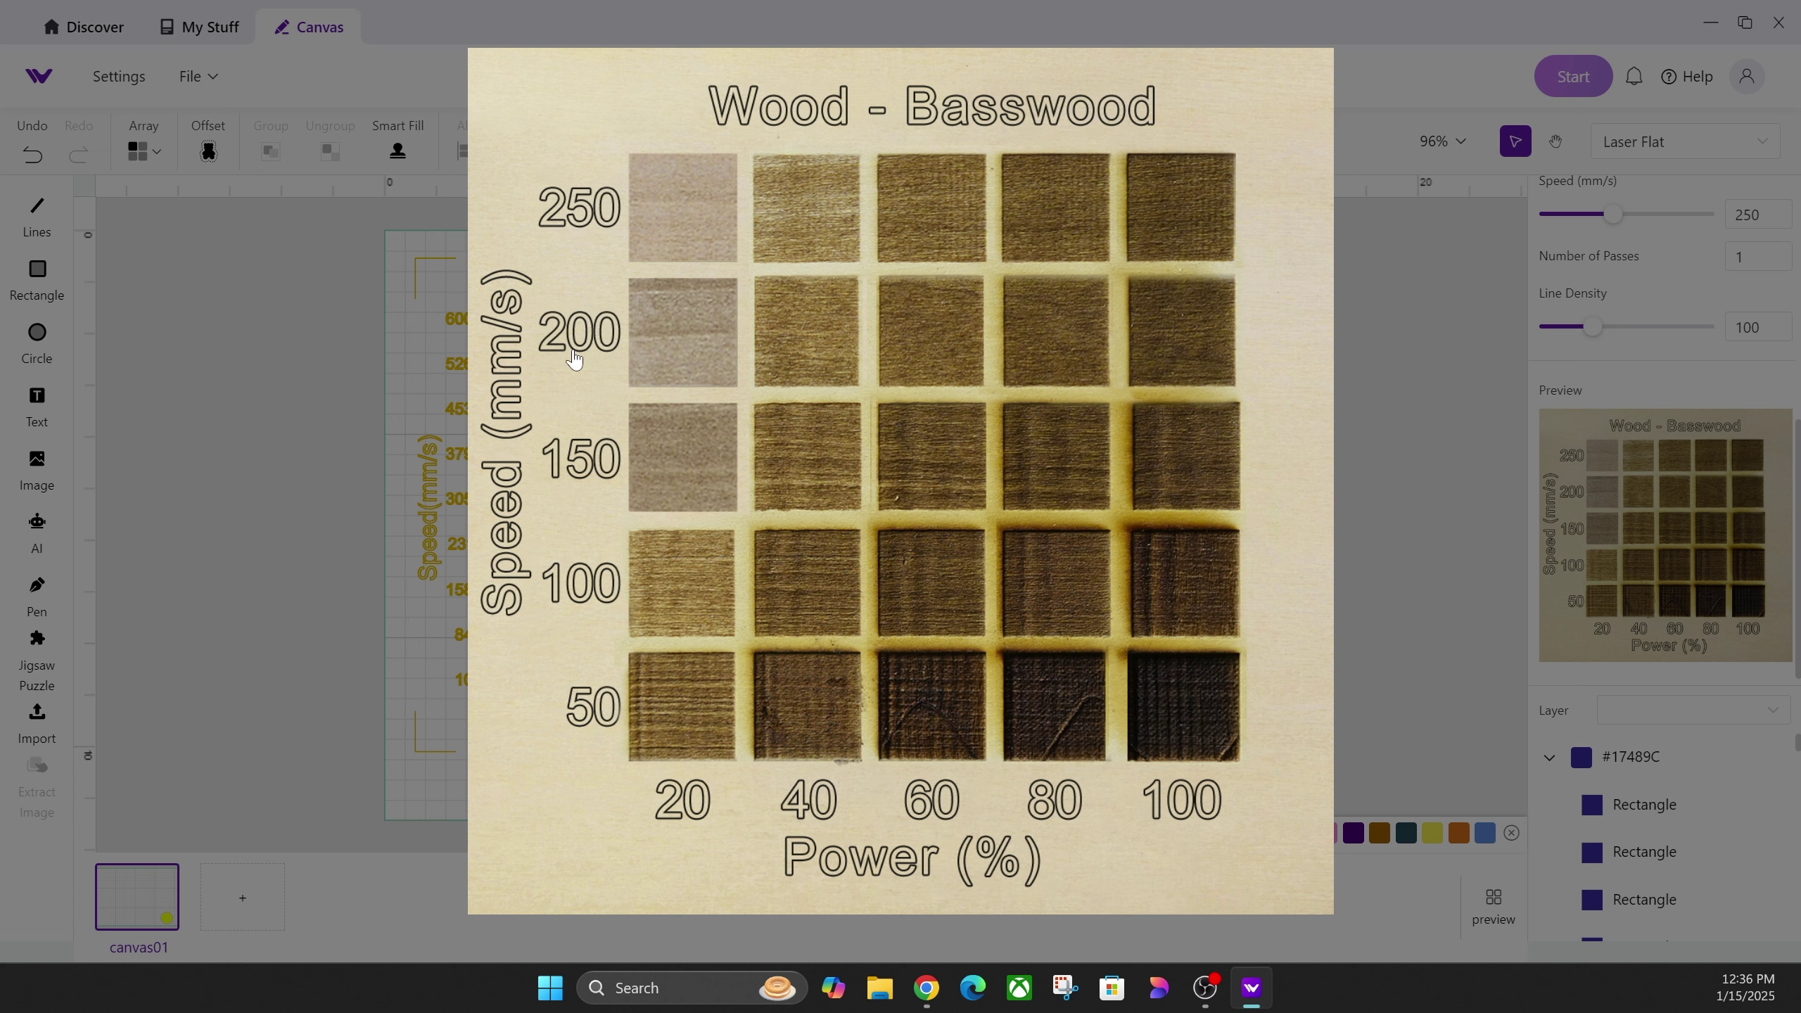
{"action": "left_click", "coordinate": [1210, 340]}
{"action": "left_click", "coordinate": [1457, 493]}
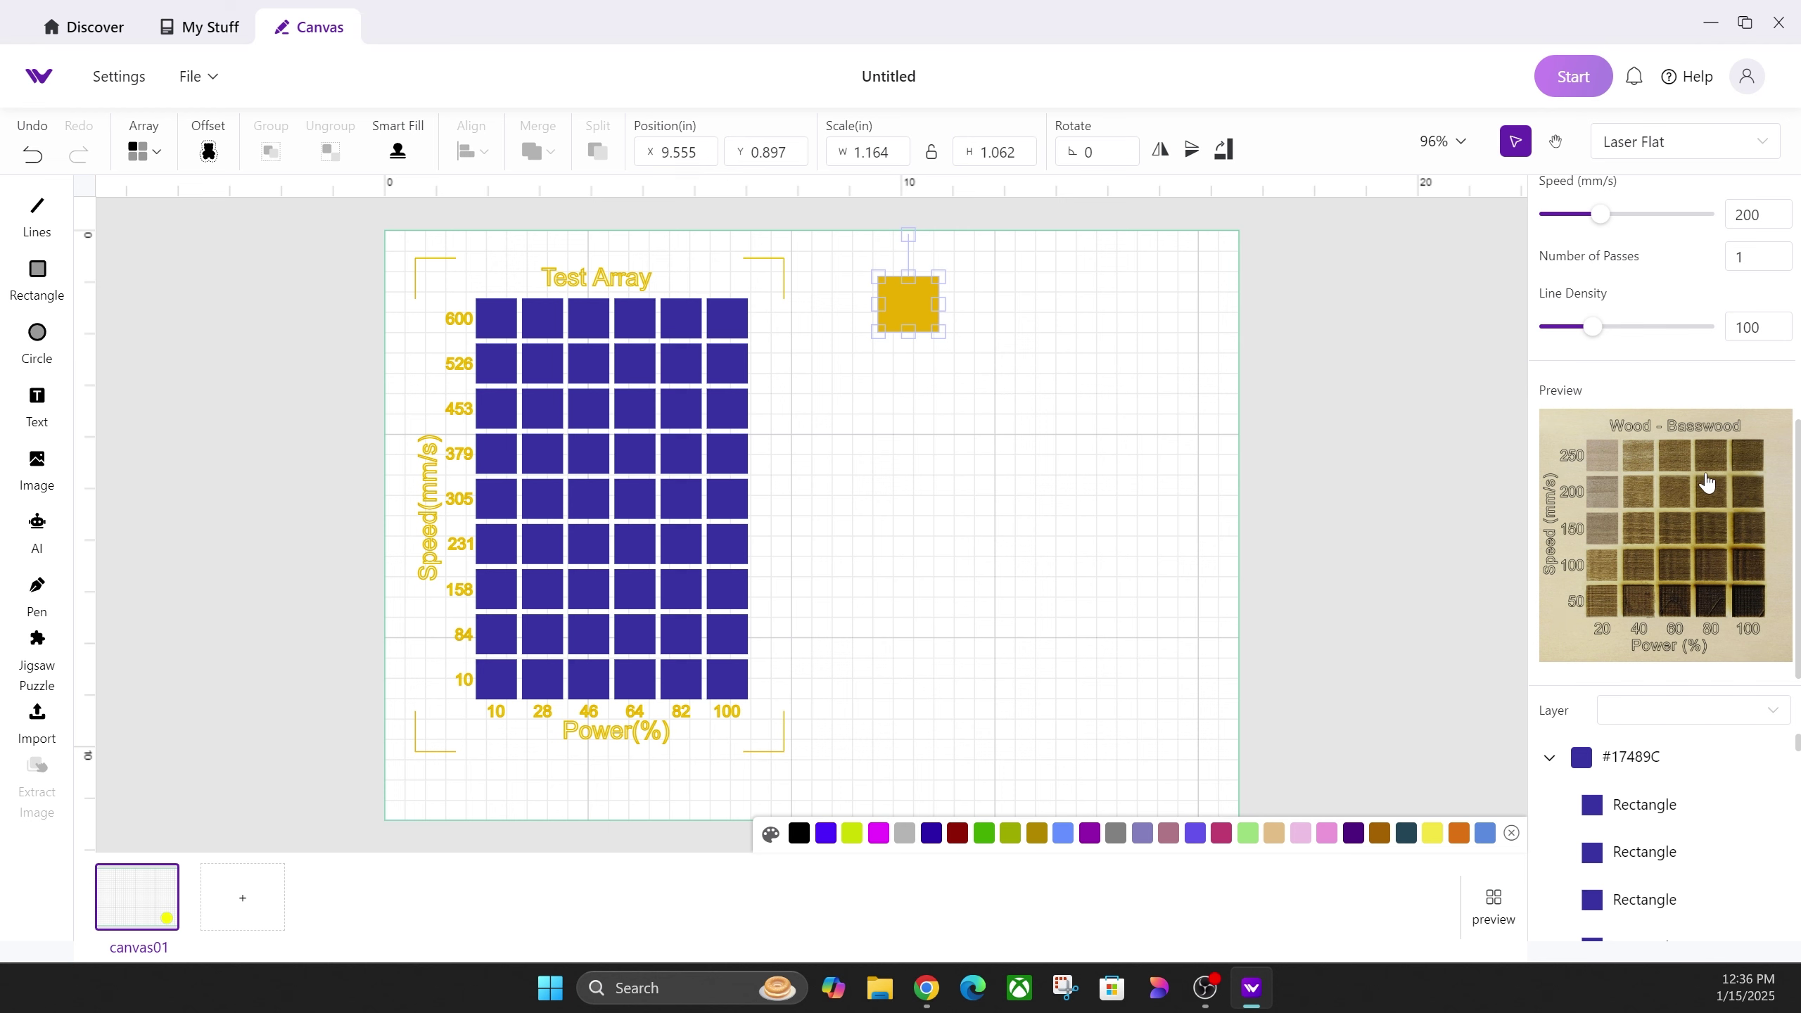
{"action": "scroll", "coordinate": [1709, 543], "scroll_direction": "up", "scroll_amount": 5}
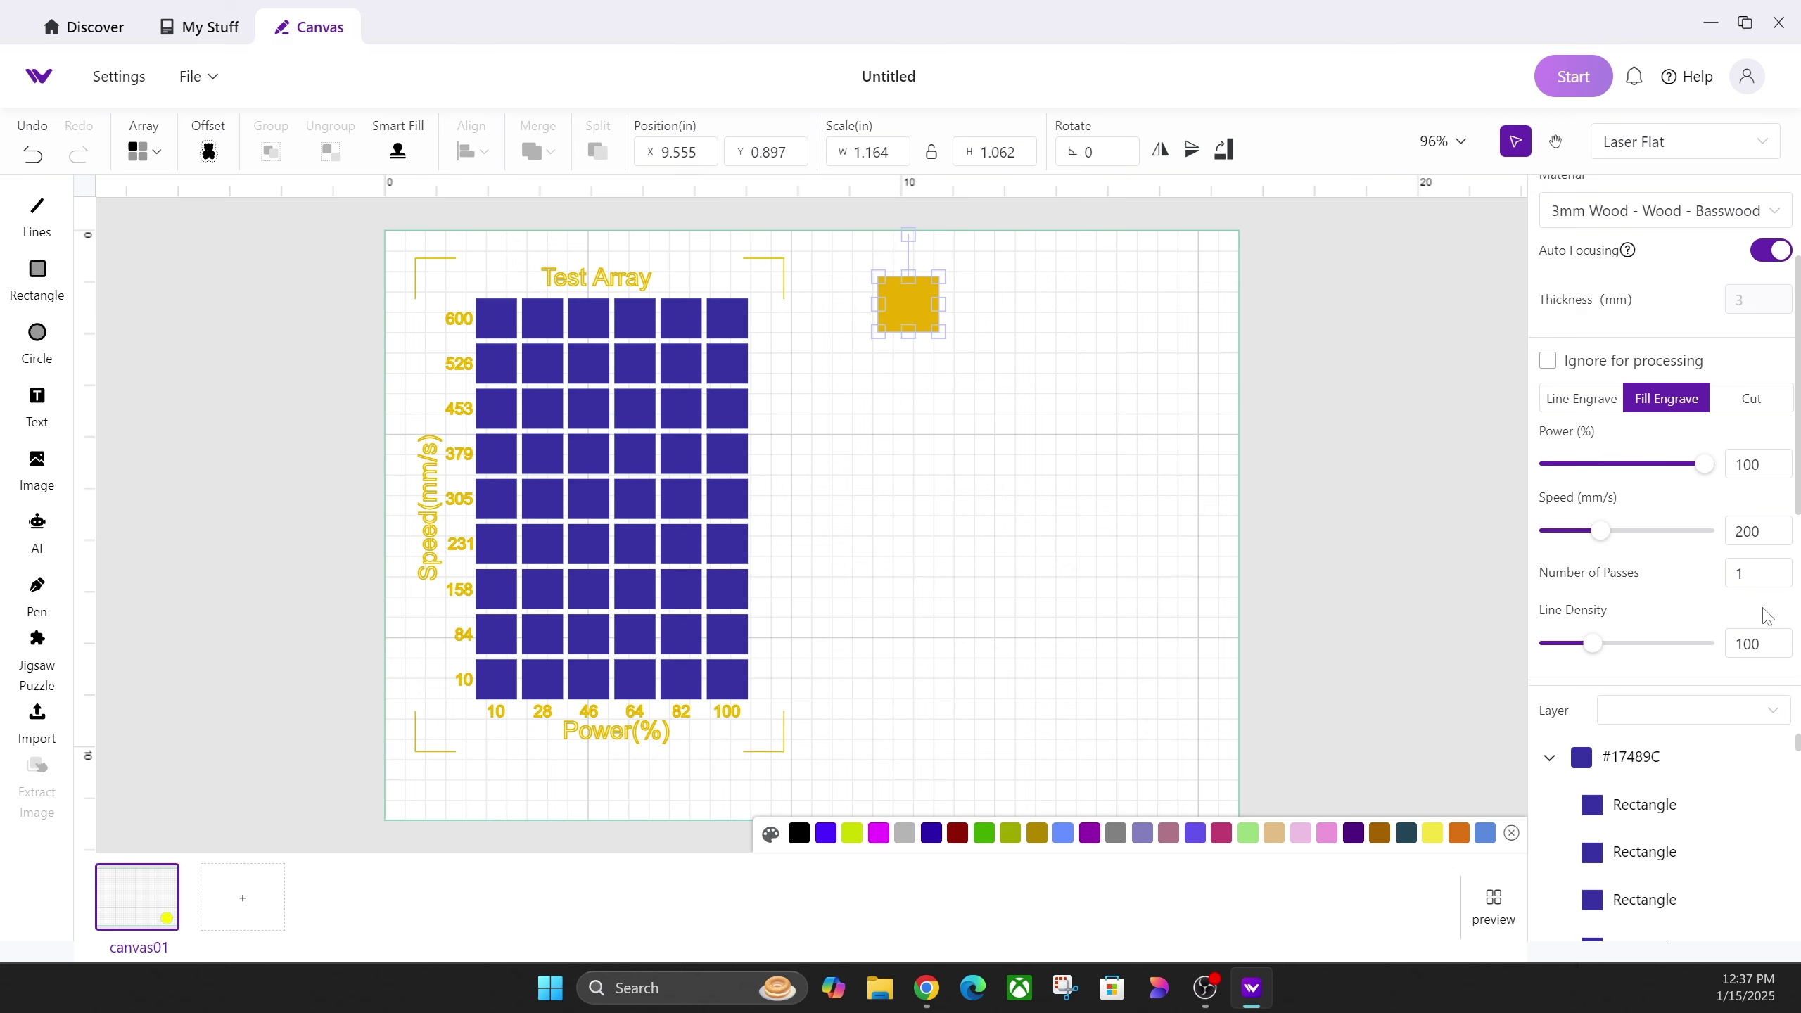
{"action": "scroll", "coordinate": [1751, 567], "scroll_direction": "up", "scroll_amount": 2}
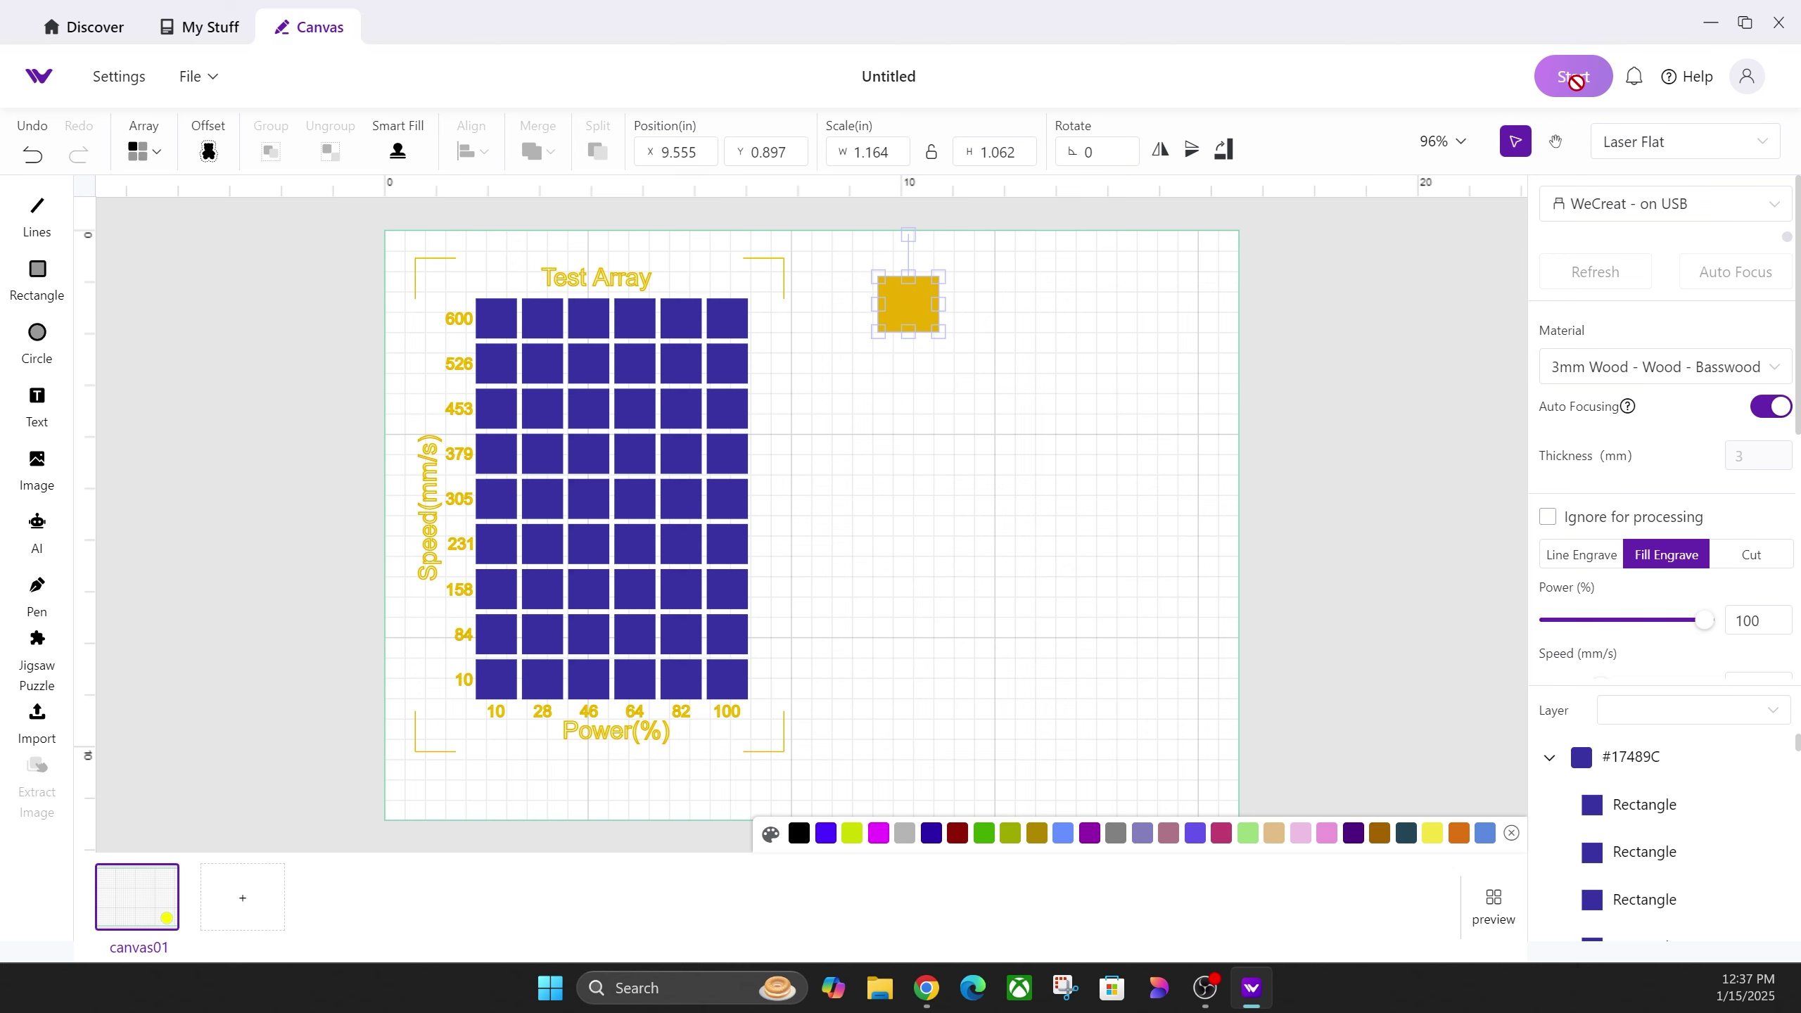
{"action": "left_click", "coordinate": [1246, 568]}
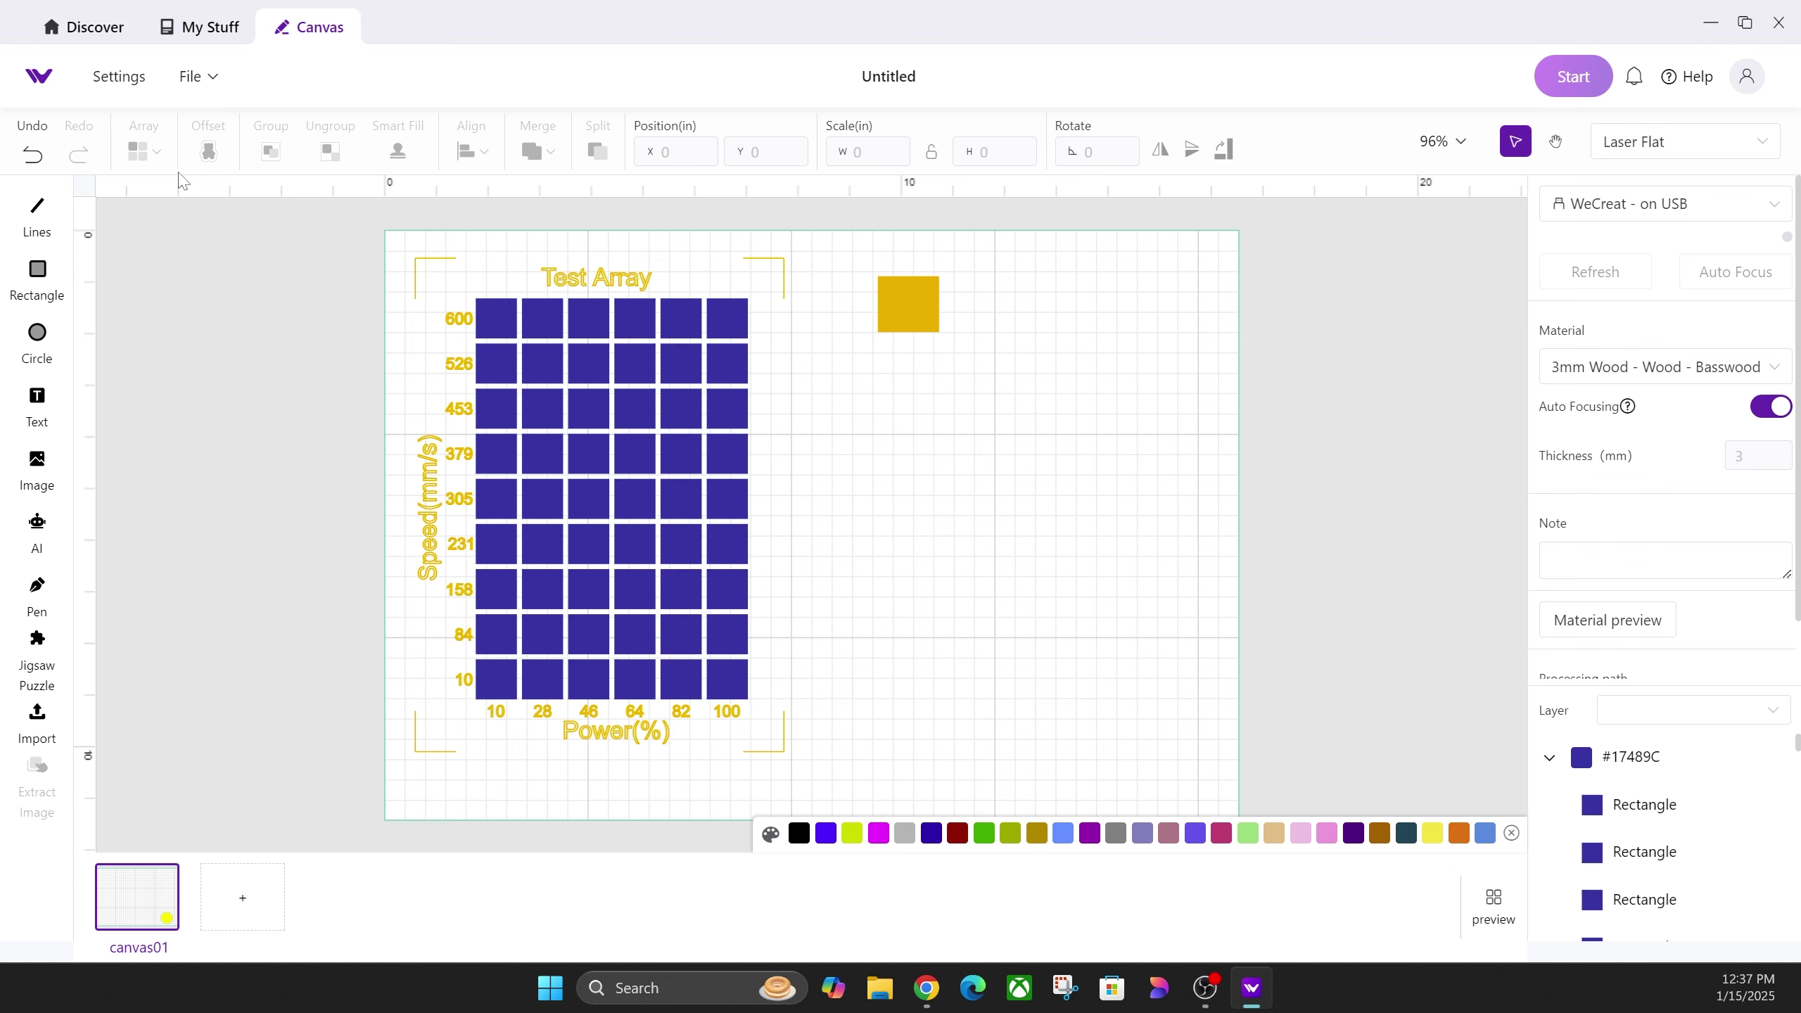
Move the filled rectangle to about x 10.17, y 1.45 in and offset it outward by 0.101 in with rounded corners.
{"action": "left_click_drag", "start_coordinate": [911, 298], "coordinate": [943, 327]}
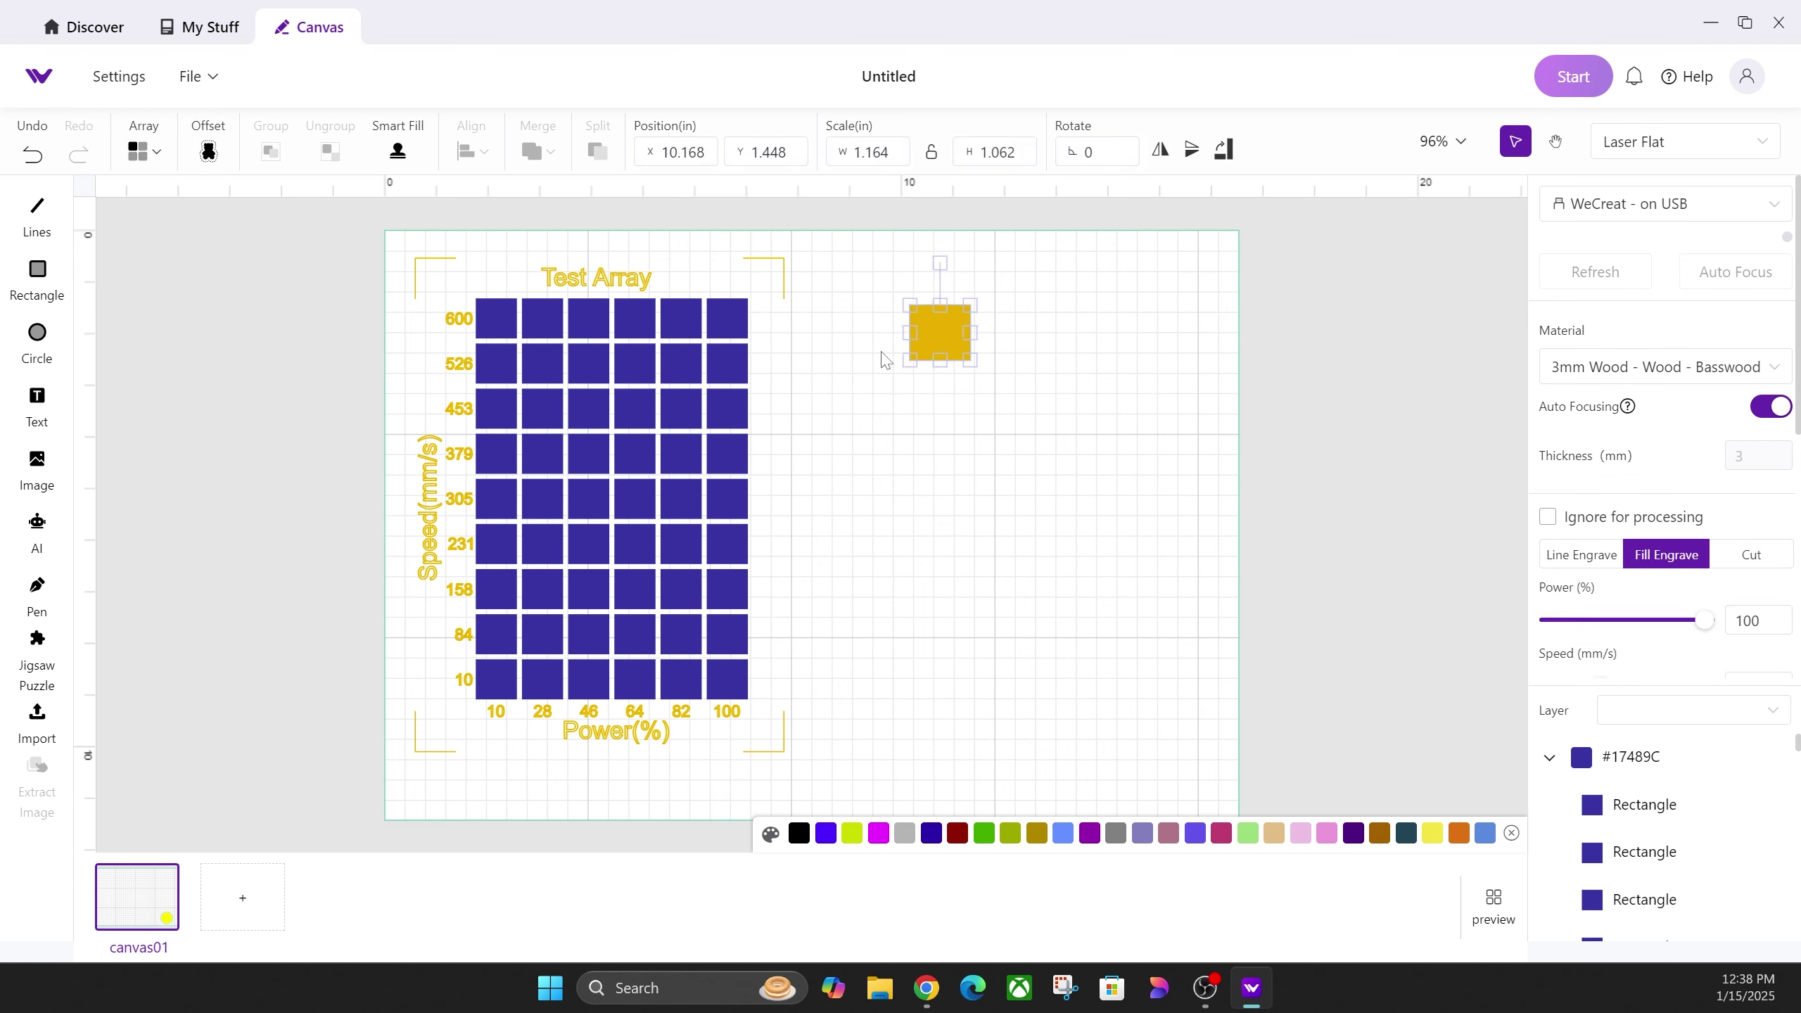
{"action": "left_click", "coordinate": [207, 151]}
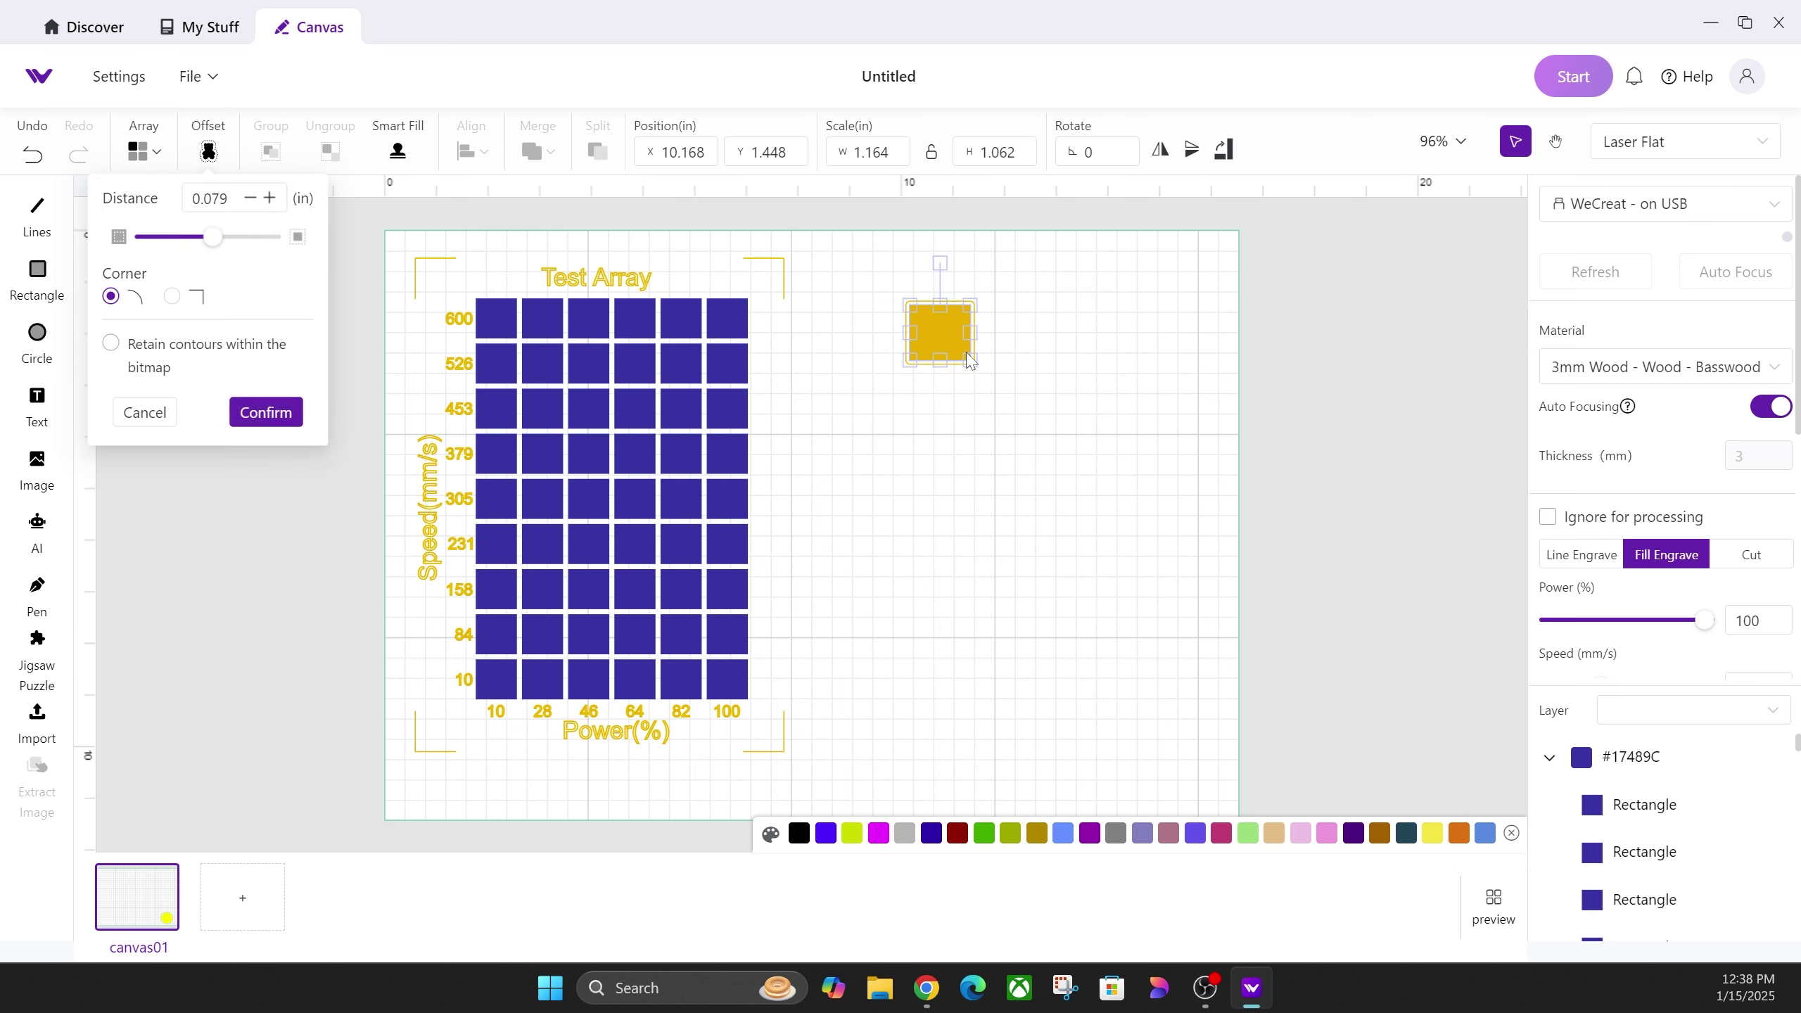
{"action": "left_click", "coordinate": [269, 197]}
{"action": "left_click", "coordinate": [269, 197]}
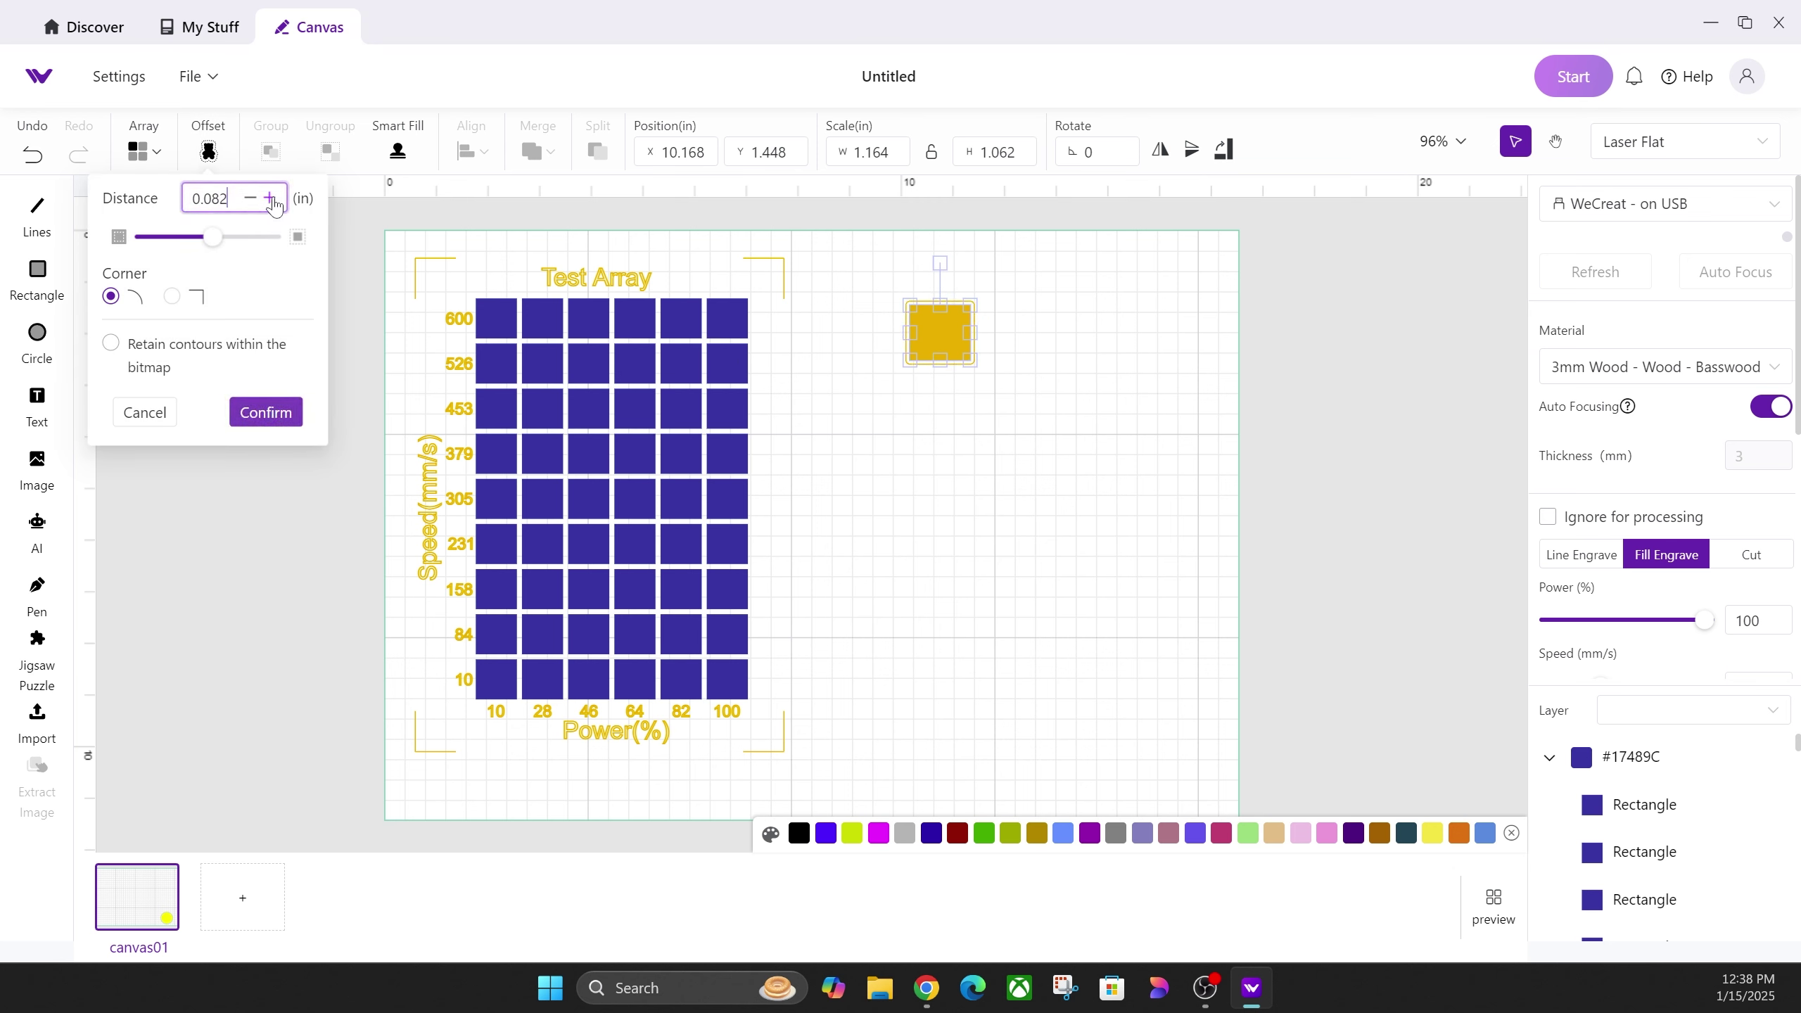
{"action": "left_click", "coordinate": [270, 198]}
{"action": "left_click", "coordinate": [269, 198]}
{"action": "left_click", "coordinate": [269, 198]}
{"action": "left_click", "coordinate": [269, 198]}
{"action": "left_click", "coordinate": [269, 198]}
{"action": "left_click", "coordinate": [269, 198]}
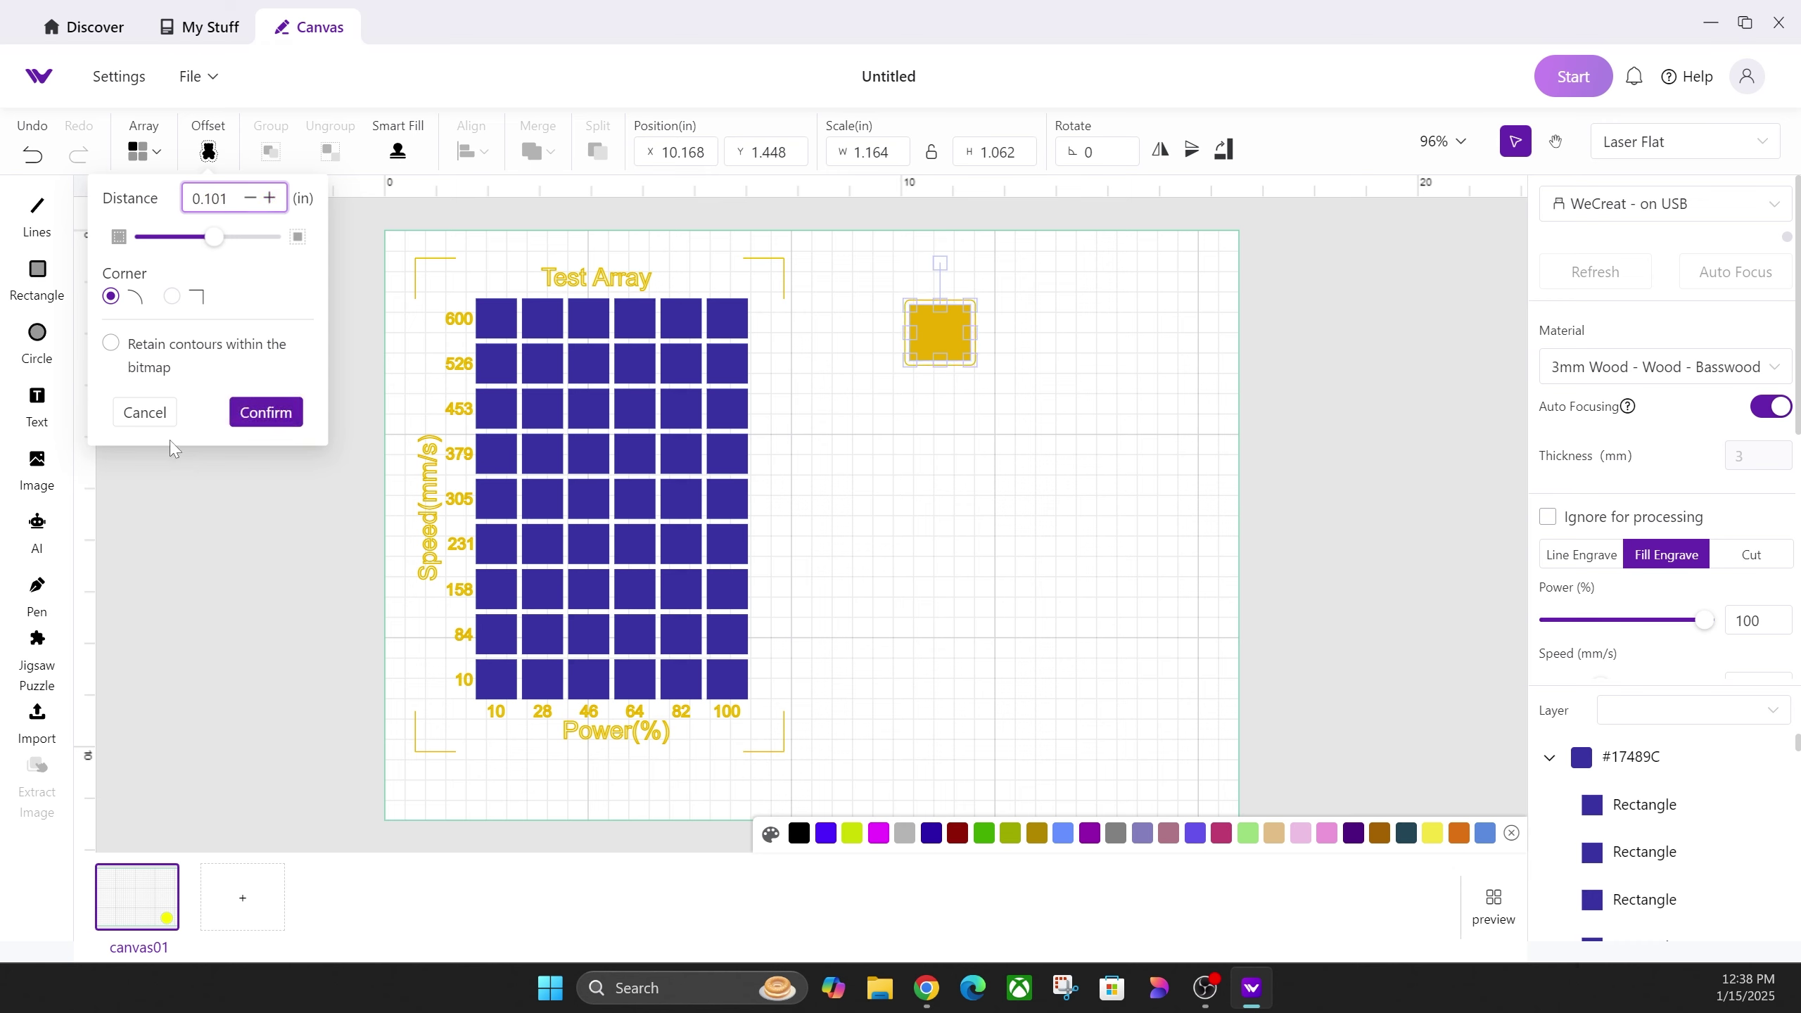
{"action": "left_click", "coordinate": [266, 412]}
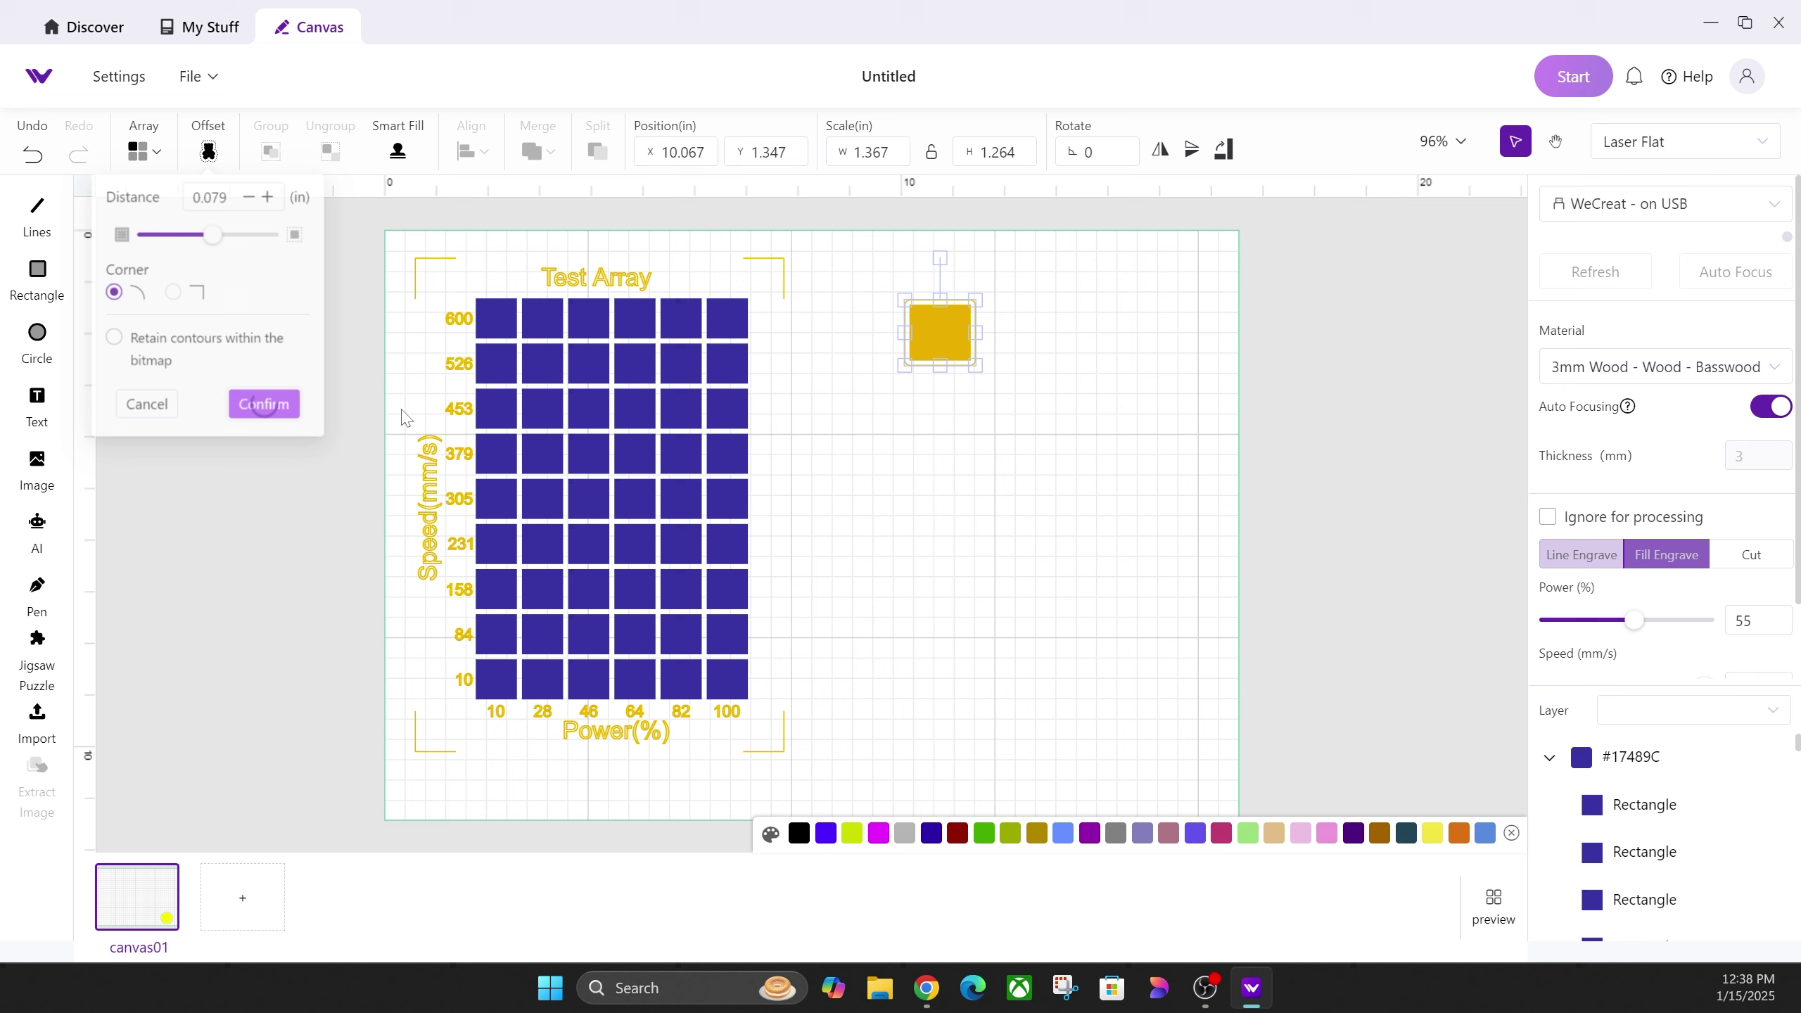
Set the offset outline to Cut and check the processing mode of the rectangle inside it.
{"action": "left_click", "coordinate": [977, 338]}
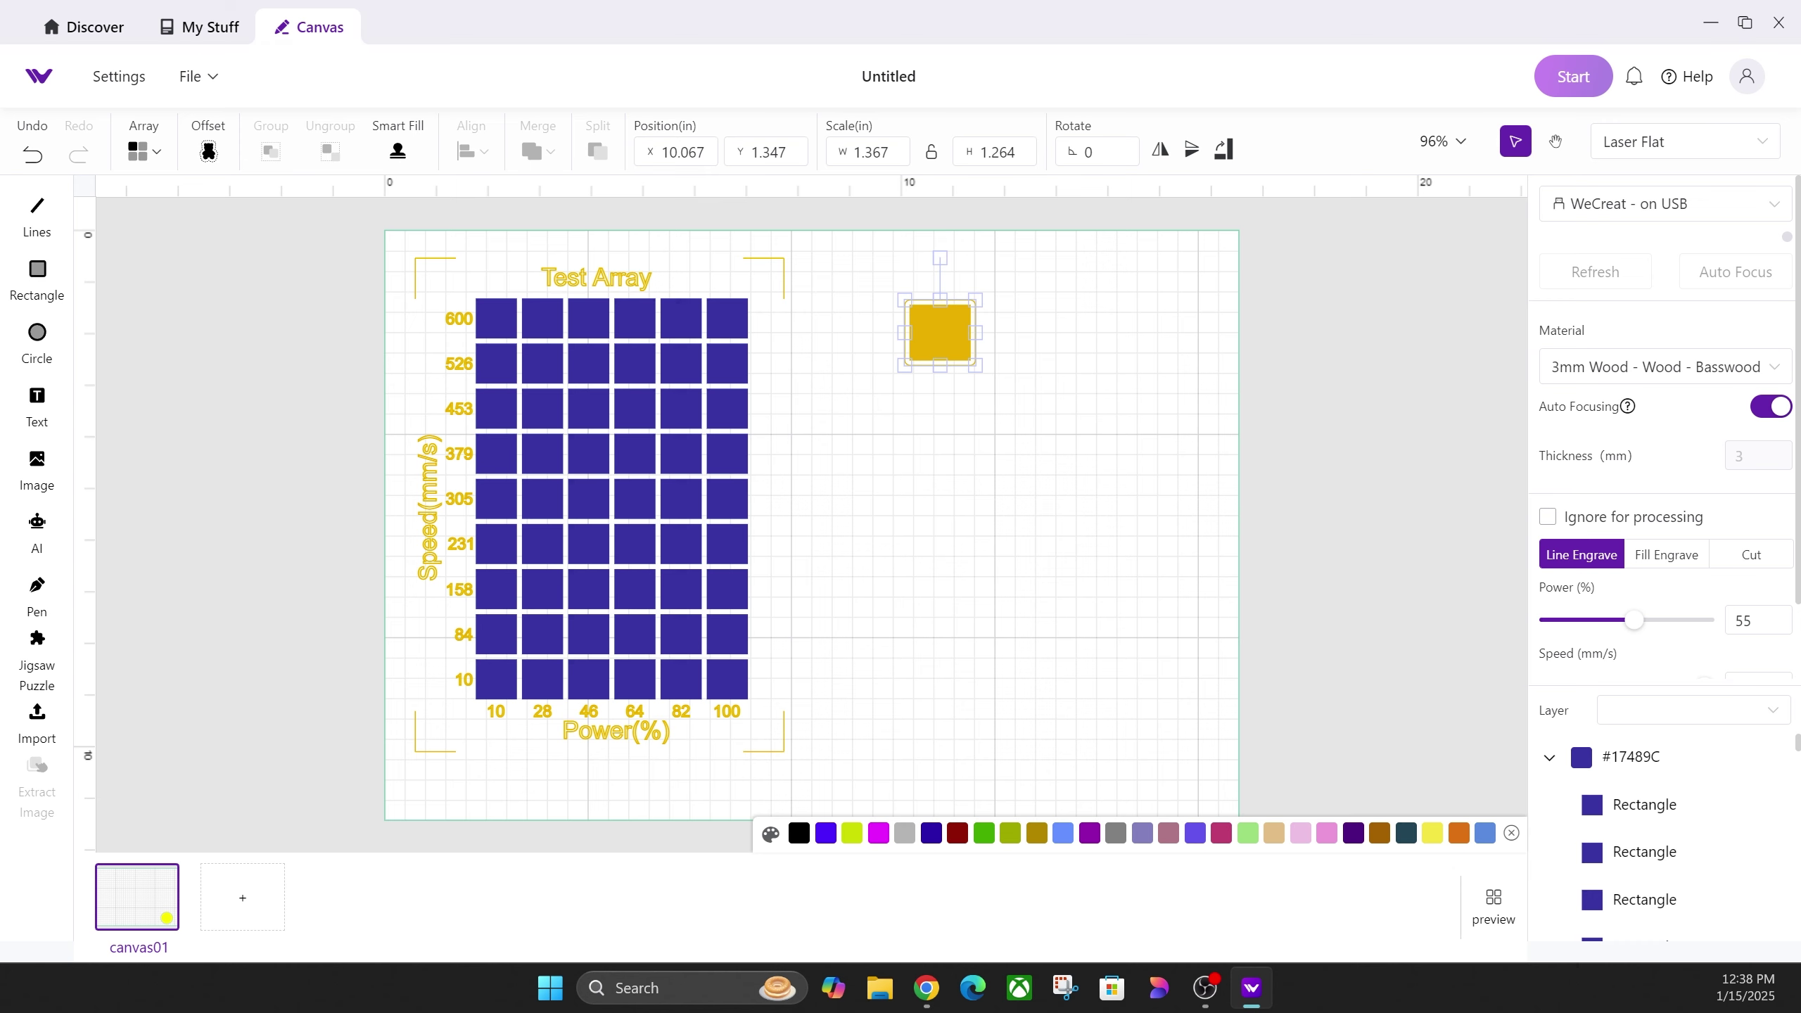
{"action": "left_click", "coordinate": [1750, 555]}
{"action": "left_click", "coordinate": [1080, 423]}
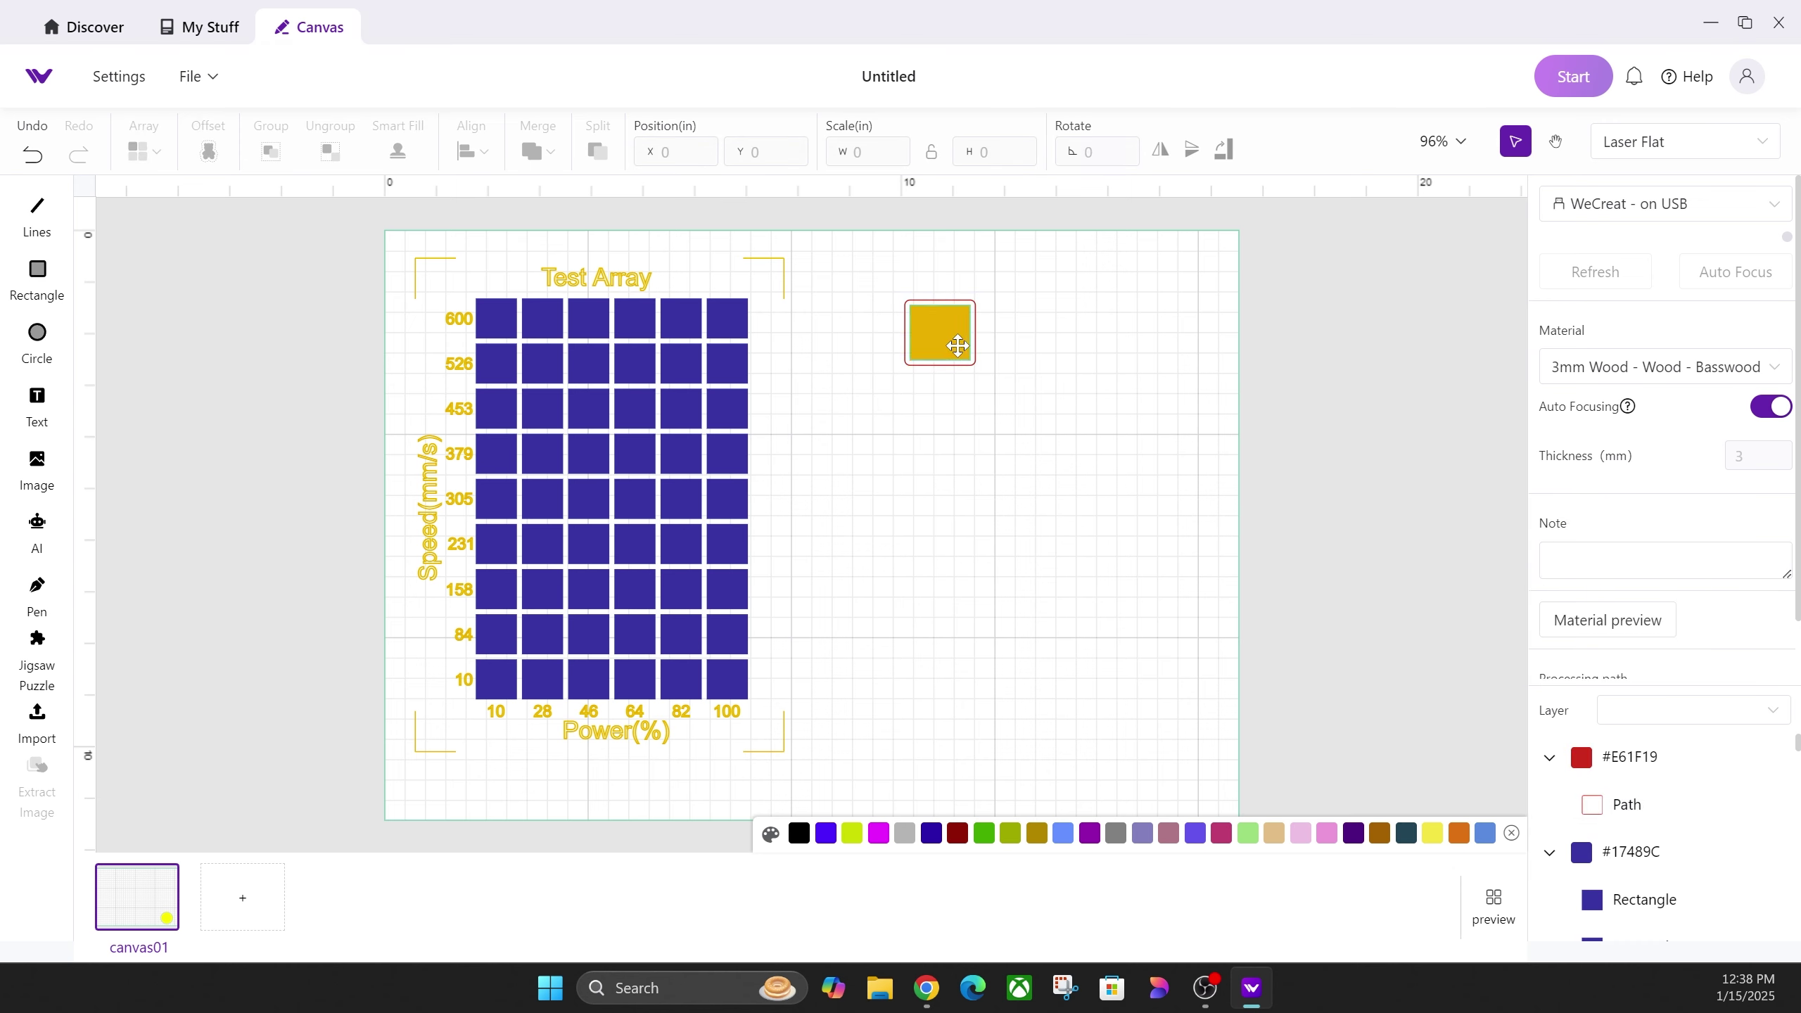
{"action": "left_click", "coordinate": [958, 346]}
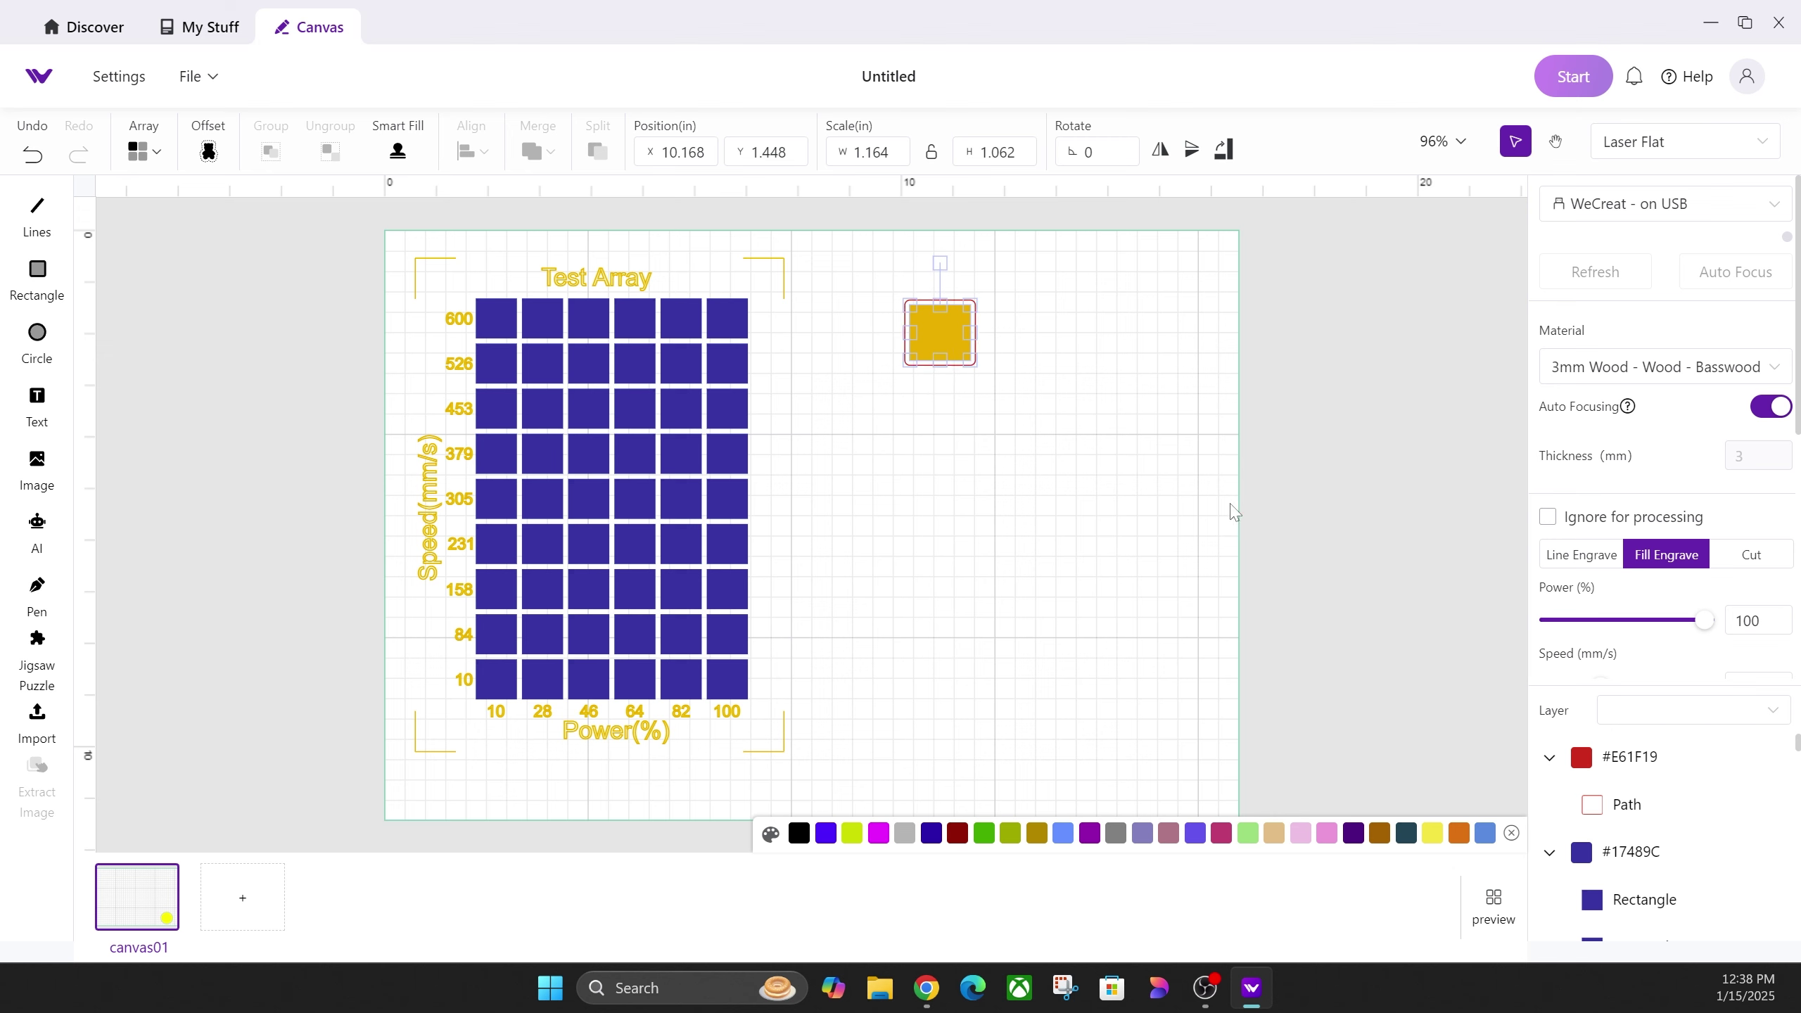
{"action": "left_click", "coordinate": [992, 444]}
Paste three copies of the filled rectangle onto the canvas and move the farthest one to about x 13.12, y 2.86 in.
{"action": "left_click", "coordinate": [934, 344]}
{"action": "key", "text": "ctrl+v"}
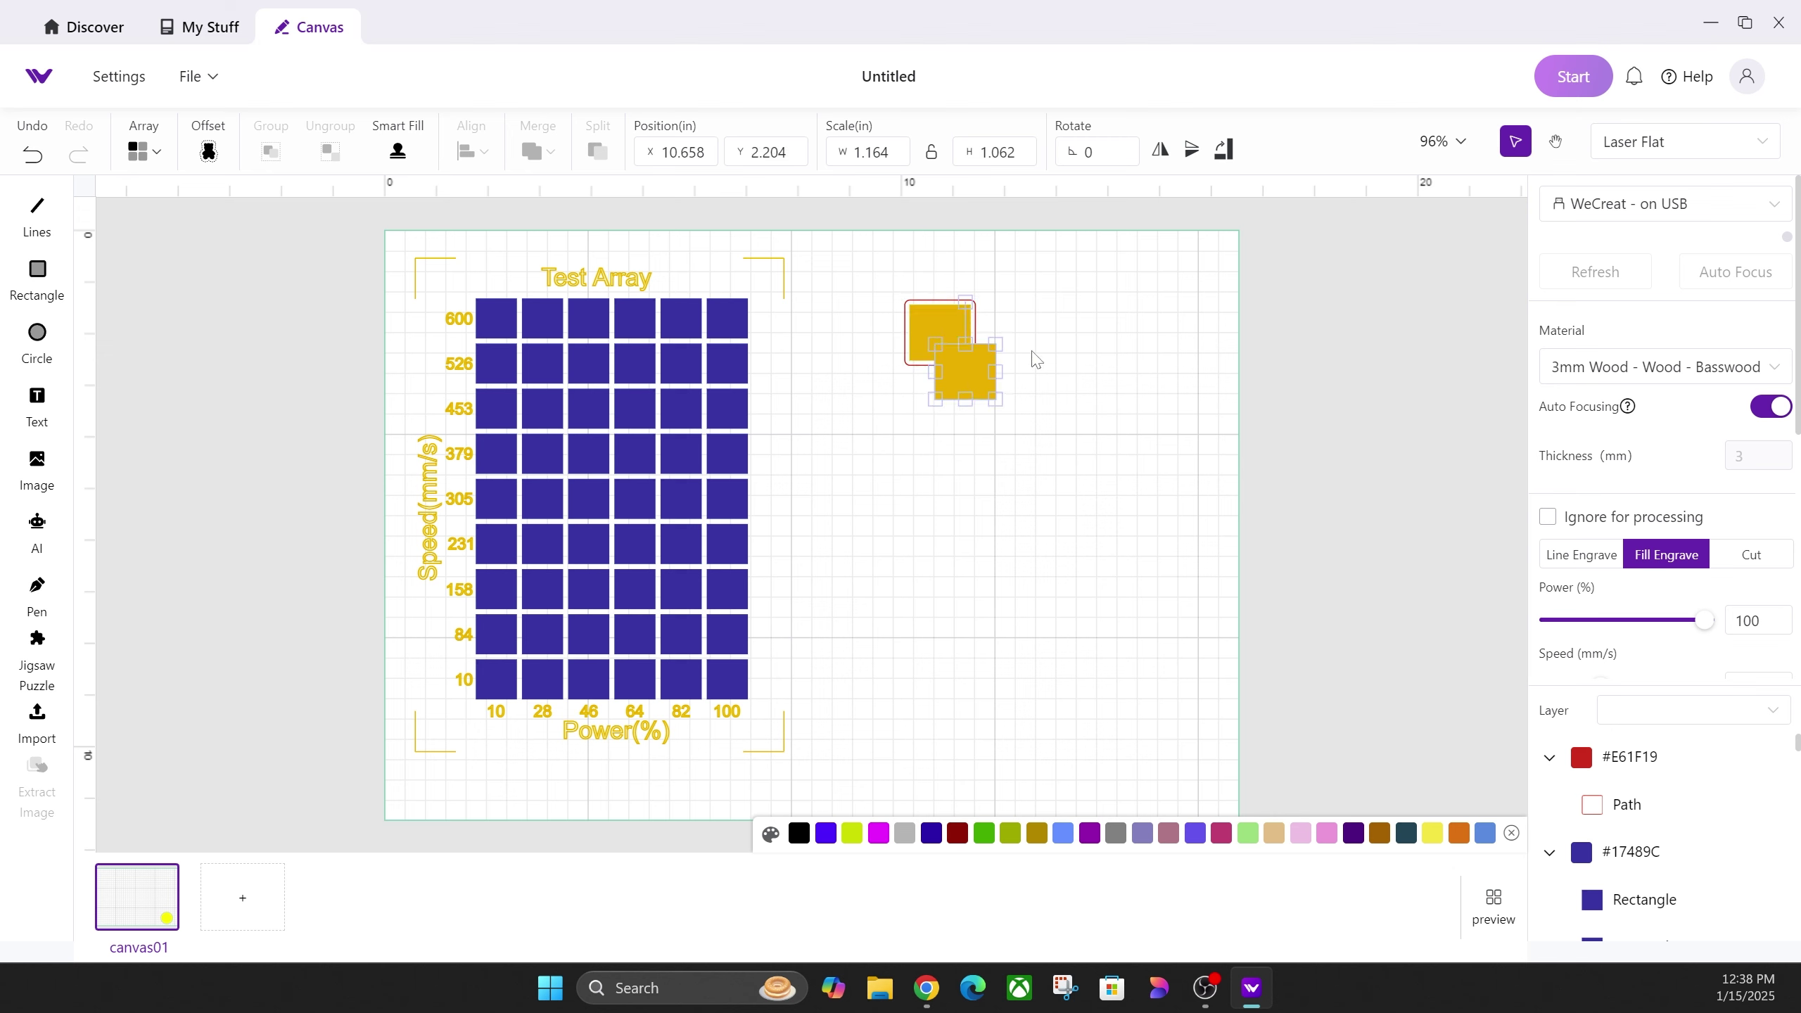
{"action": "key", "text": "ctrl+v"}
{"action": "key", "text": "ctrl+v"}
{"action": "left_click", "coordinate": [1129, 495]}
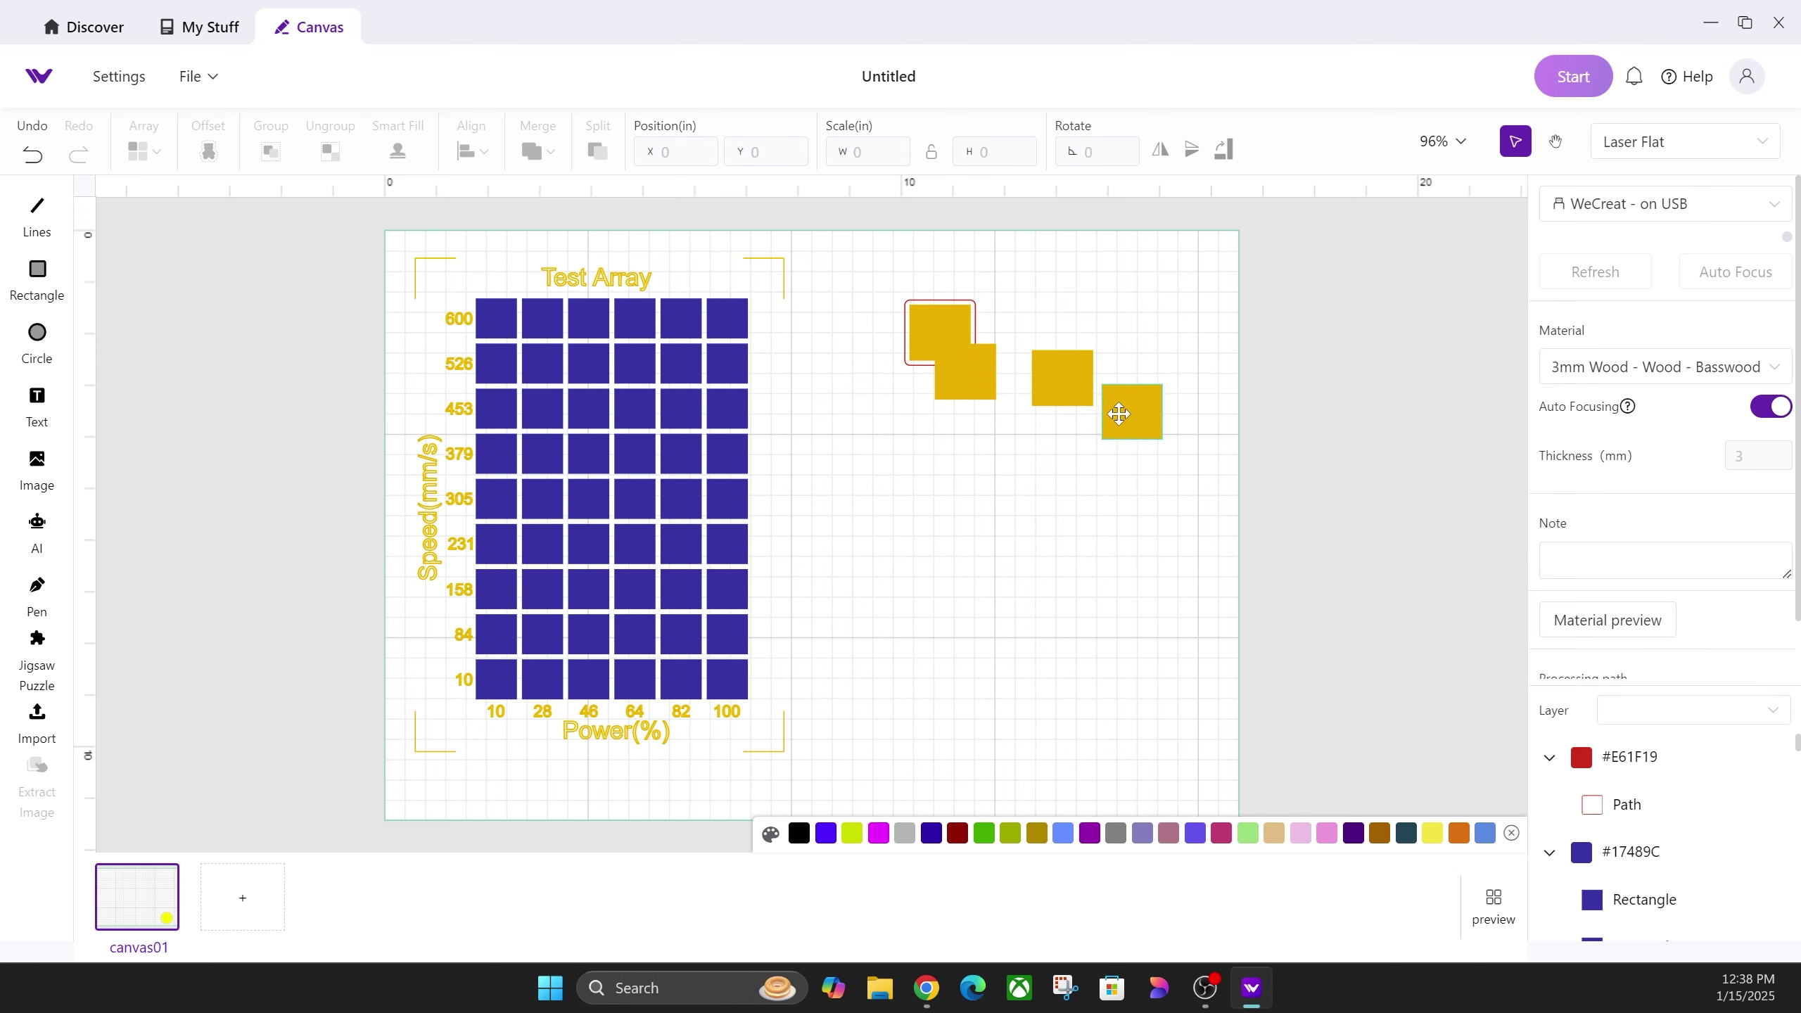
{"action": "left_click_drag", "start_coordinate": [1130, 407], "coordinate": [1080, 445]}
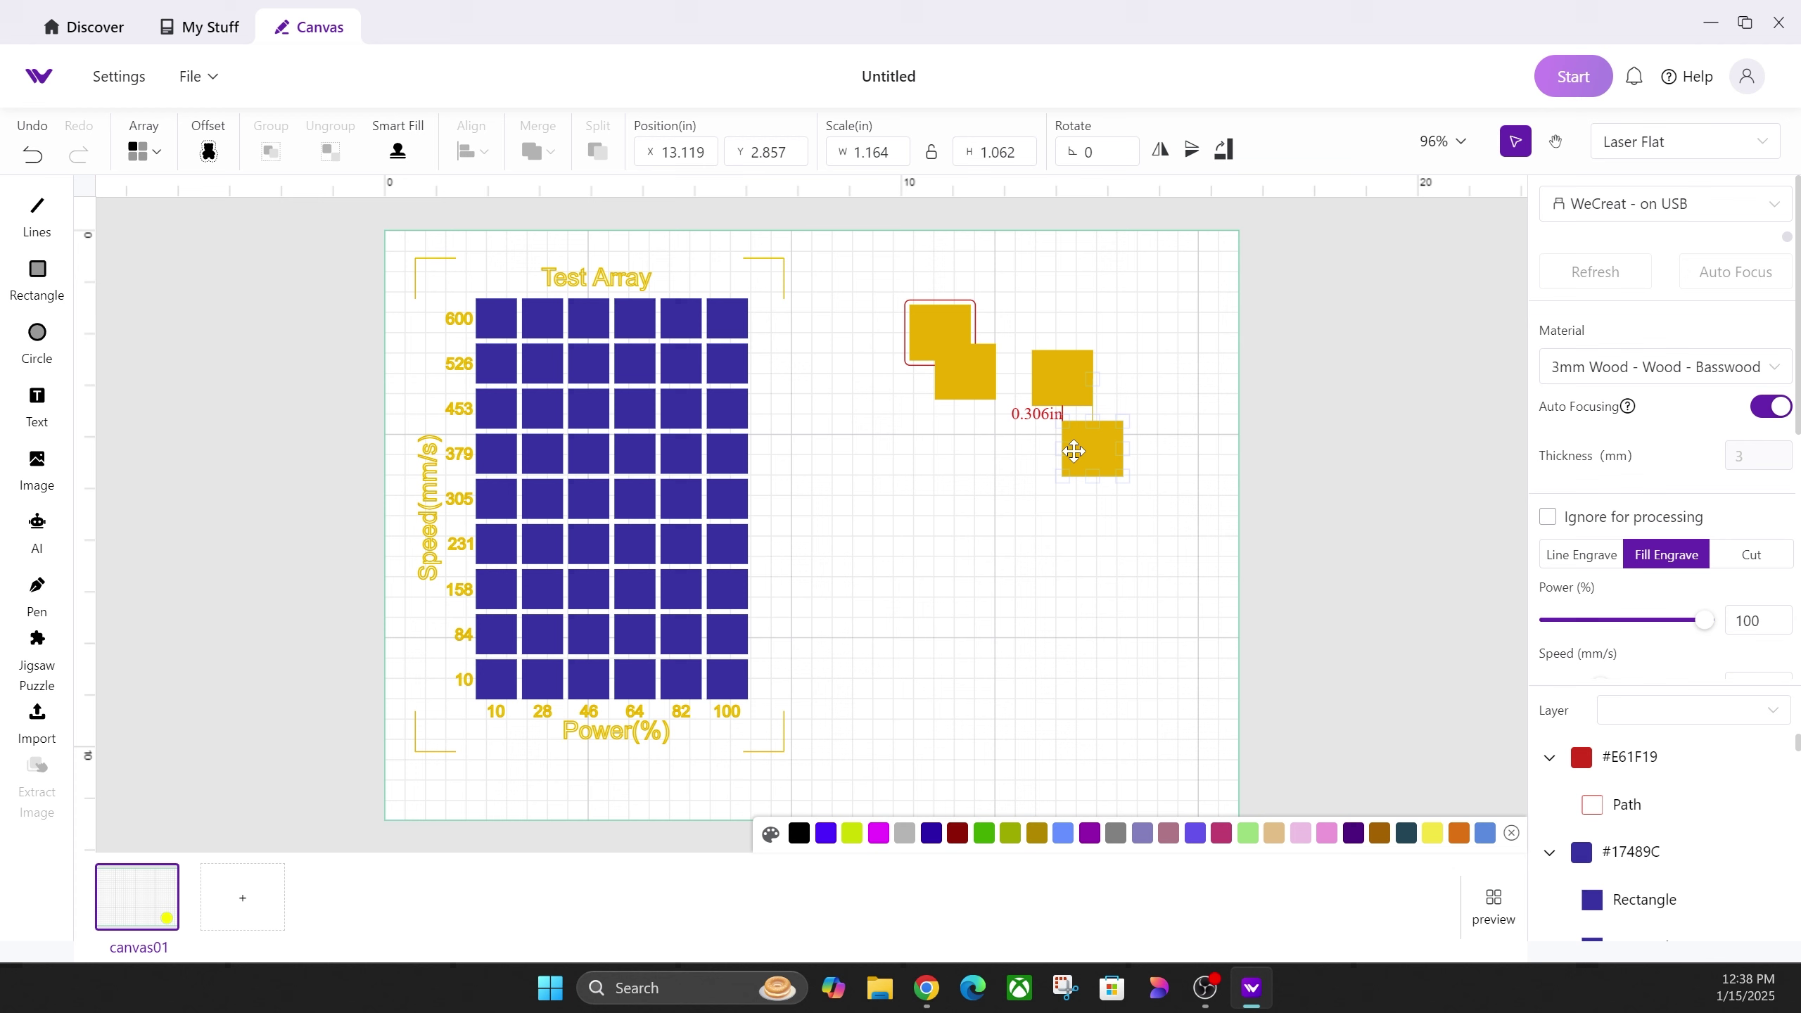
Group the two rightmost filled rectangles and move the group around the canvas.
{"action": "left_click_drag", "start_coordinate": [1139, 358], "coordinate": [1047, 498]}
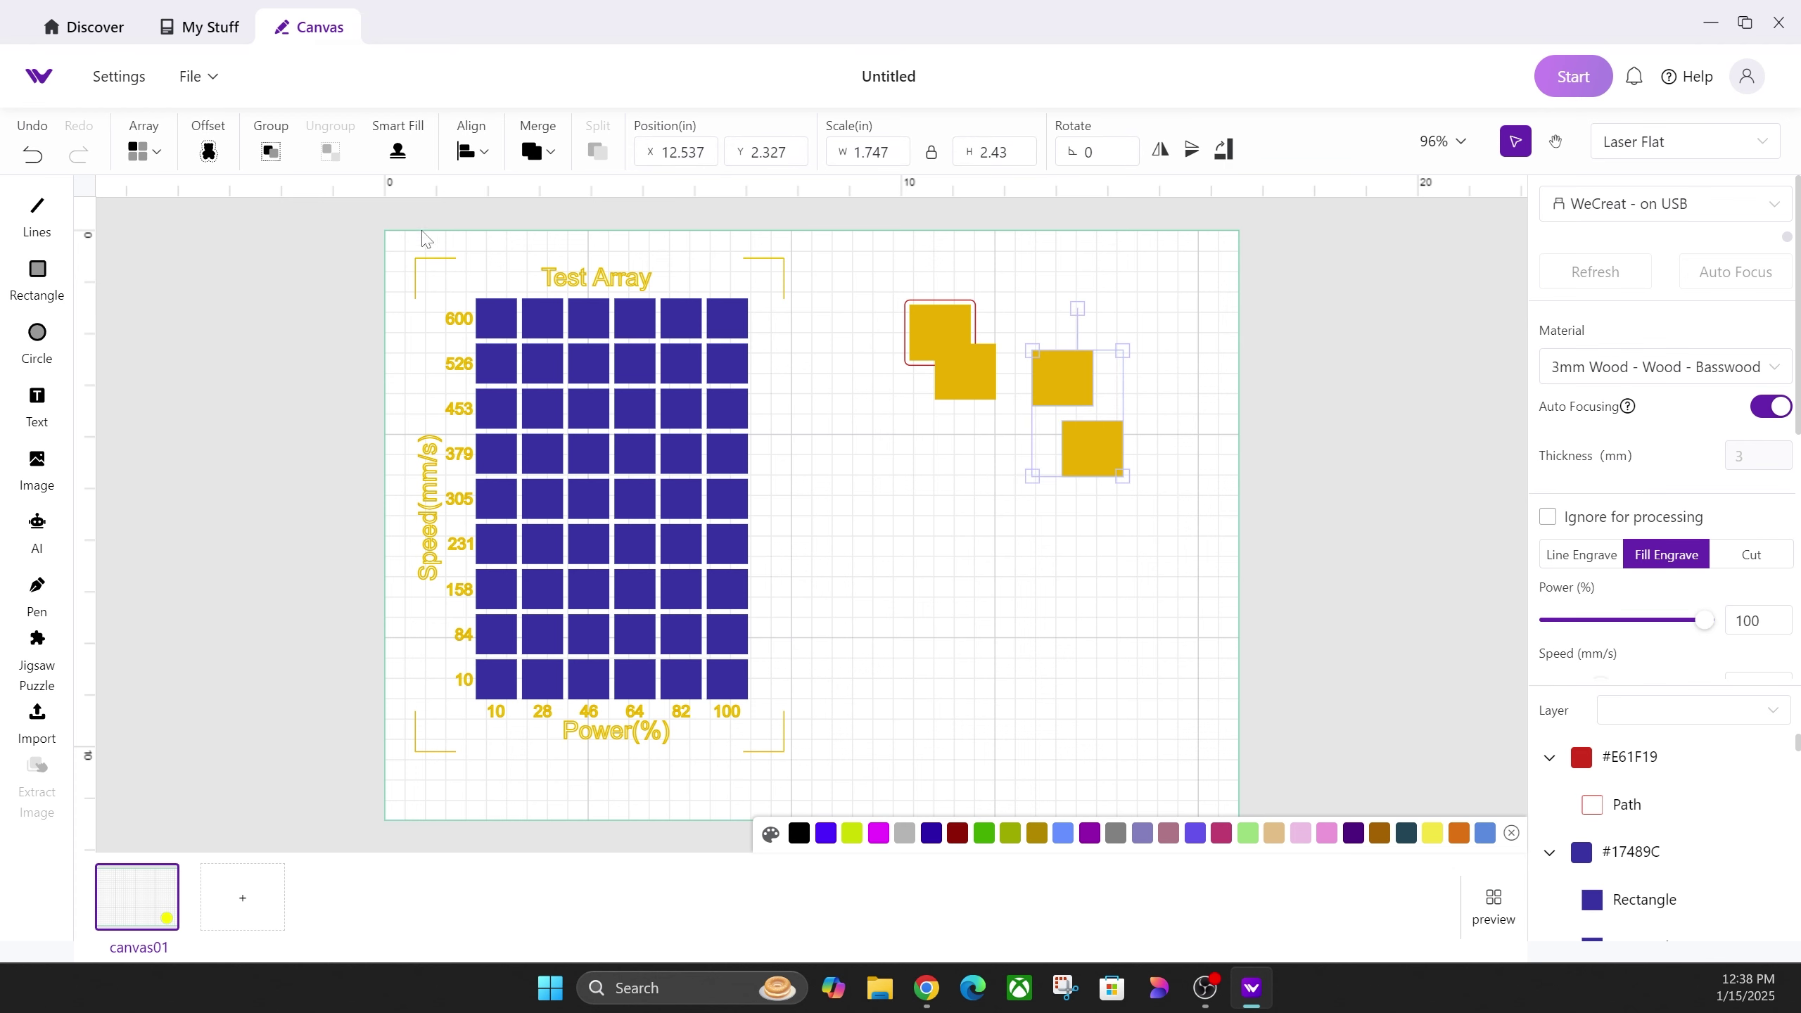
{"action": "left_click", "coordinate": [267, 156]}
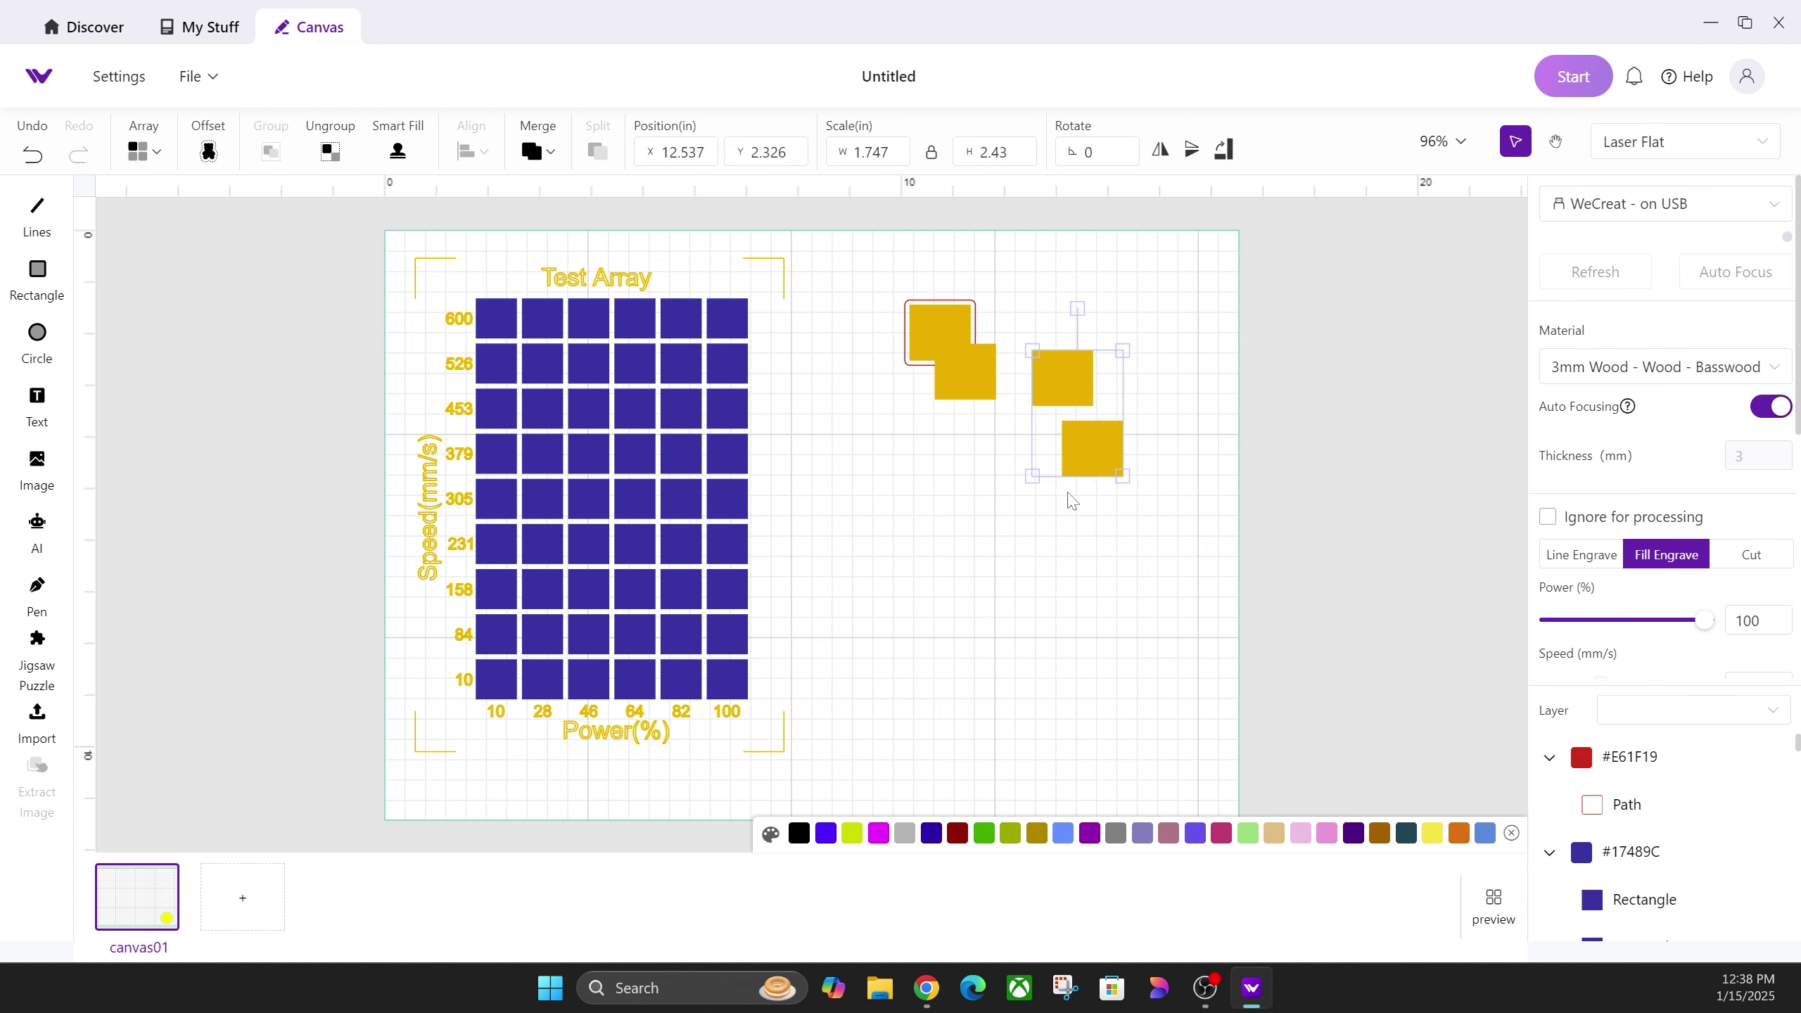
{"action": "left_click", "coordinate": [1205, 474]}
{"action": "left_click_drag", "start_coordinate": [1093, 431], "coordinate": [1162, 371]}
Ungroup the two rectangles and place them separately, one well above the other.
{"action": "left_click", "coordinate": [1205, 514]}
{"action": "left_click", "coordinate": [330, 151]}
{"action": "left_click", "coordinate": [1012, 536]}
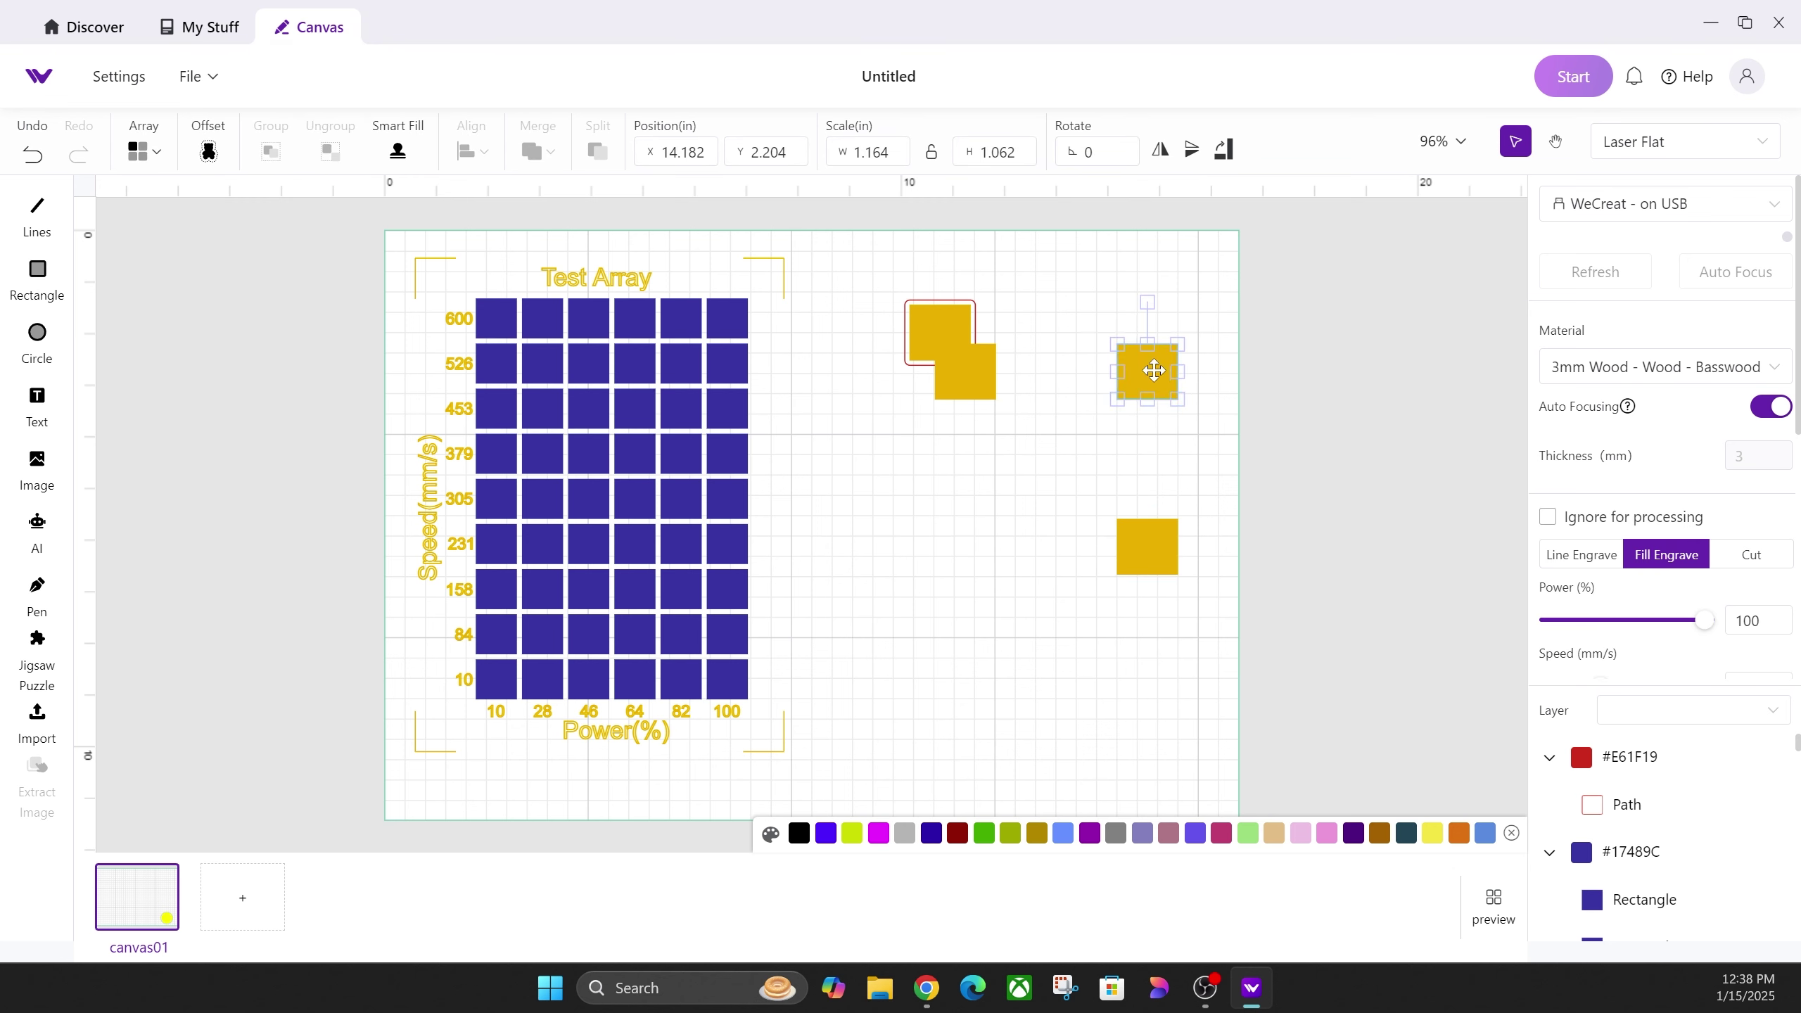
Overlap the two separated rectangles diagonally, combine them with Merge Graphic Shapes and move the merged shape upward.
{"action": "left_click_drag", "start_coordinate": [1146, 375], "coordinate": [1118, 516]}
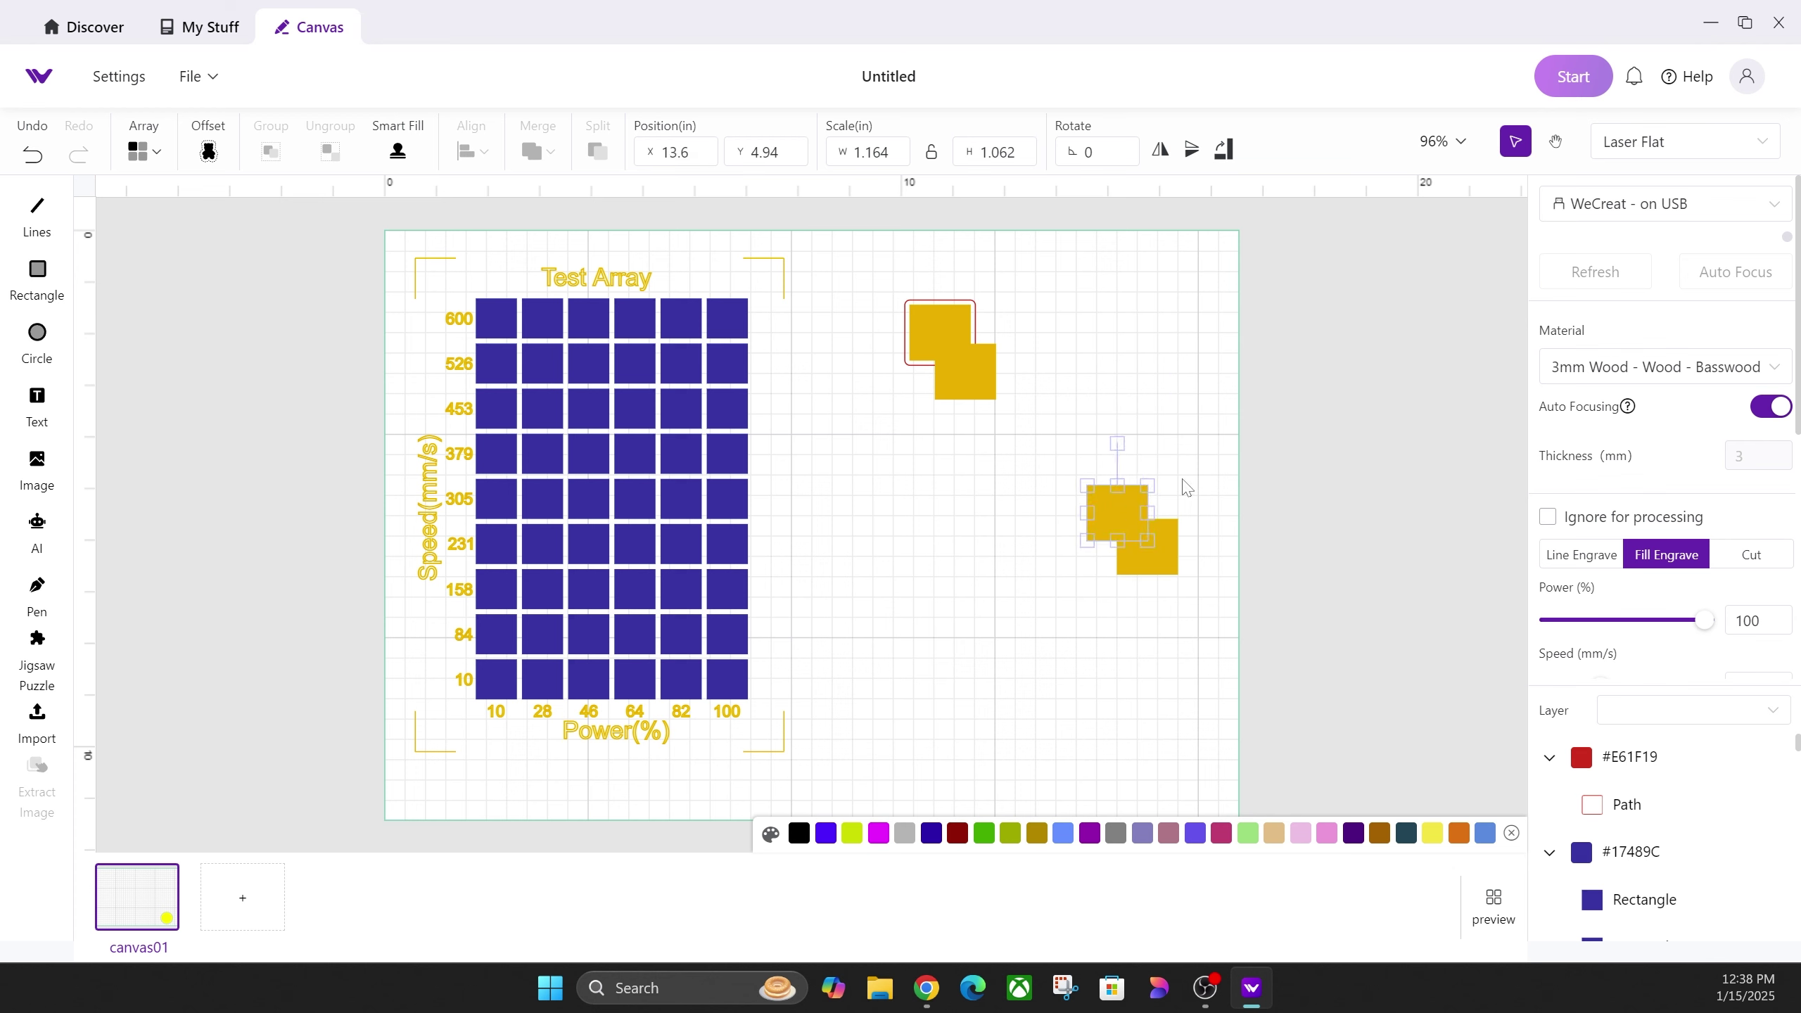
{"action": "left_click_drag", "start_coordinate": [1235, 415], "coordinate": [1081, 616]}
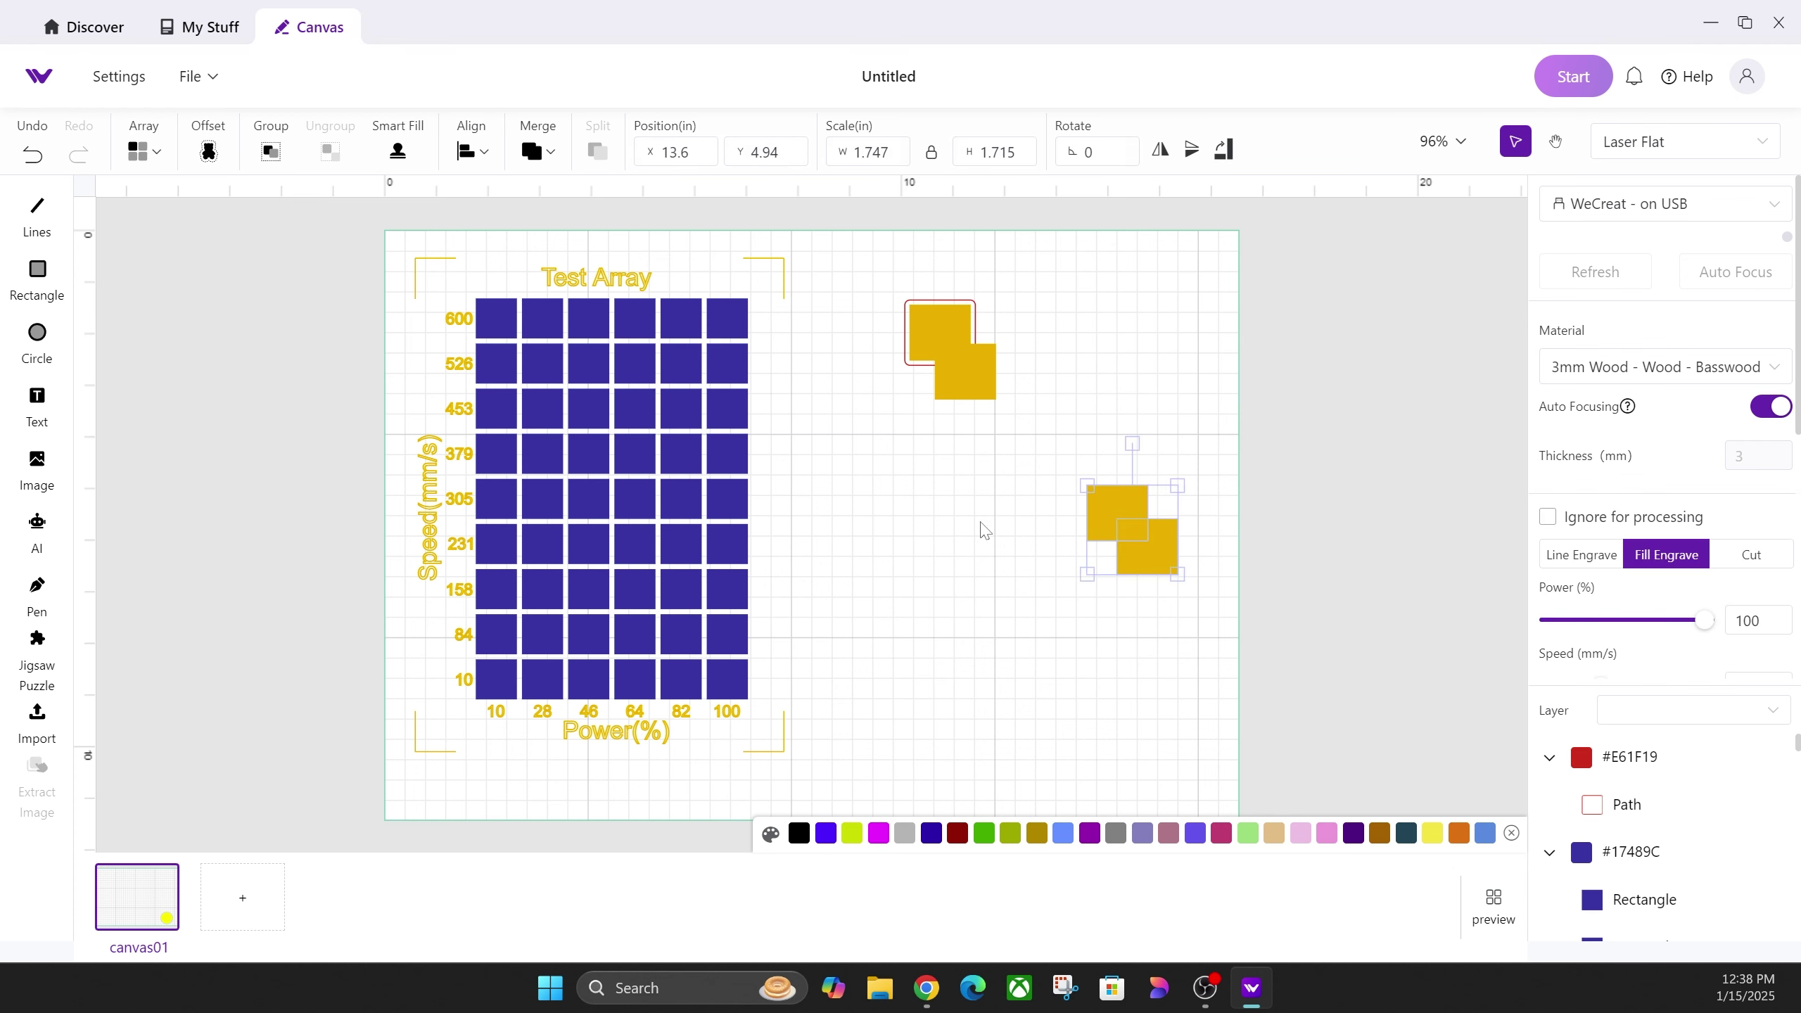
{"action": "left_click", "coordinate": [536, 142]}
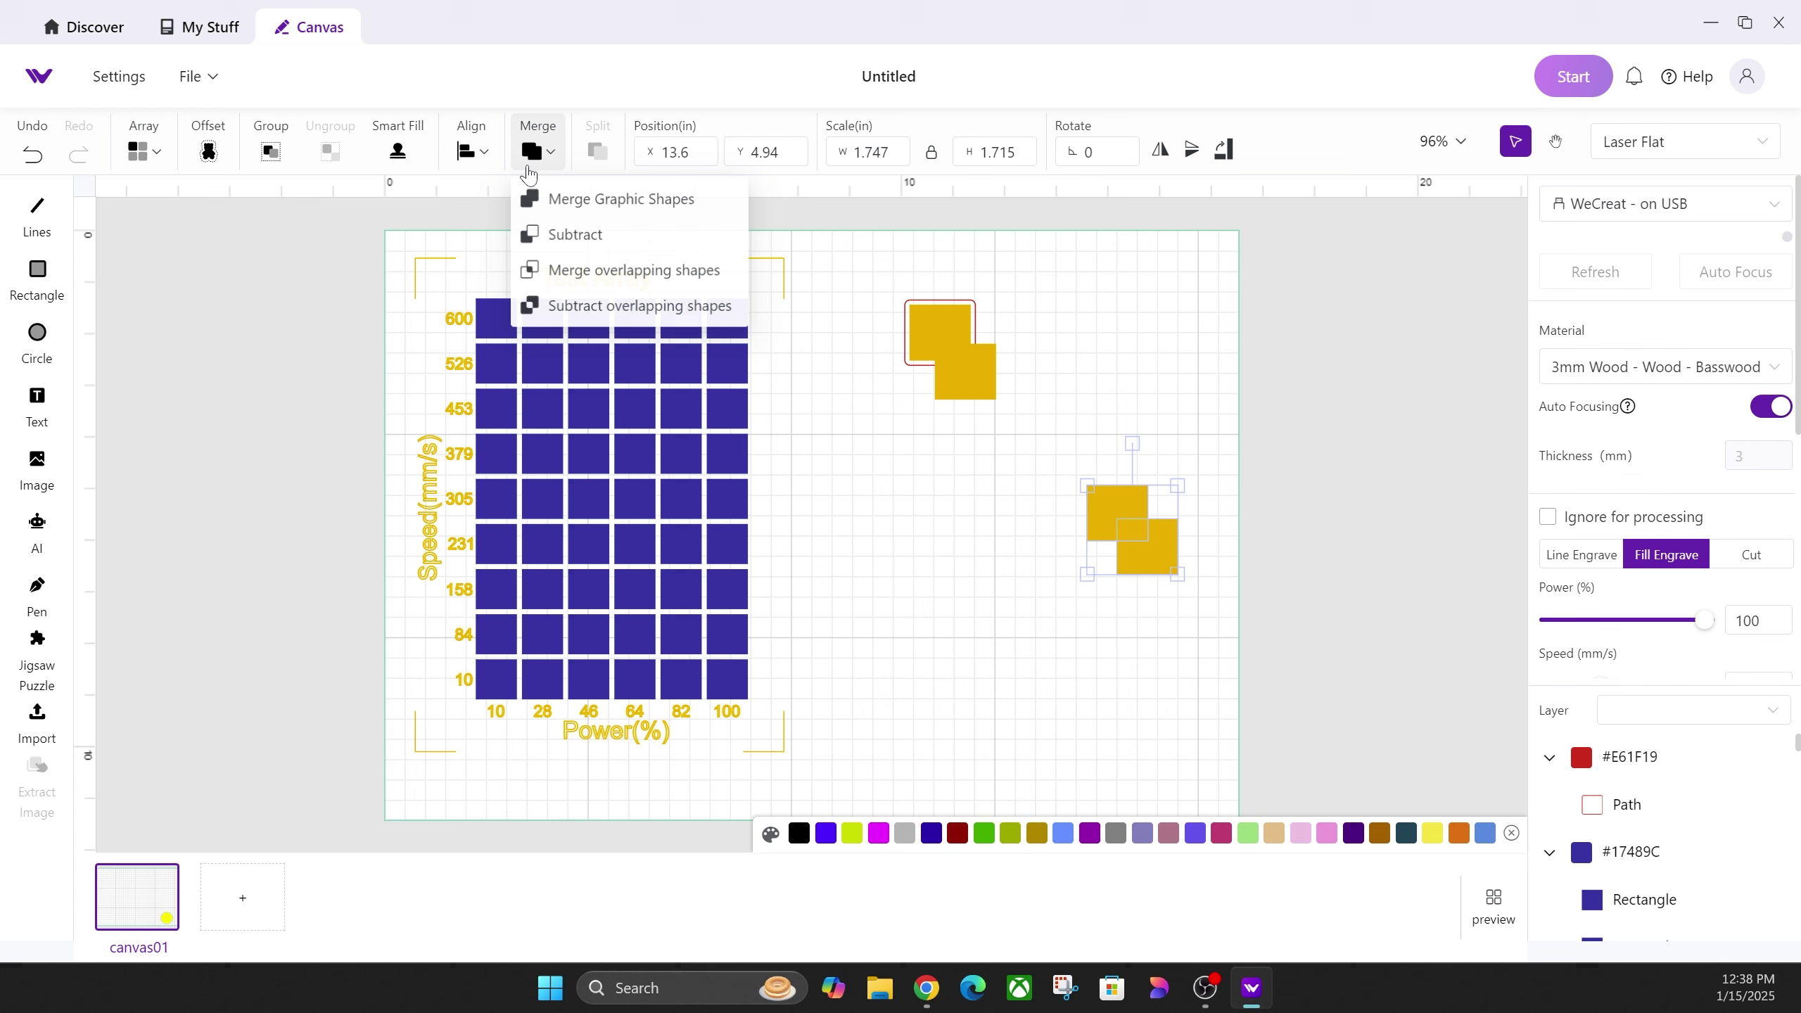
{"action": "left_click", "coordinate": [565, 201]}
{"action": "left_click_drag", "start_coordinate": [1135, 537], "coordinate": [1131, 491]}
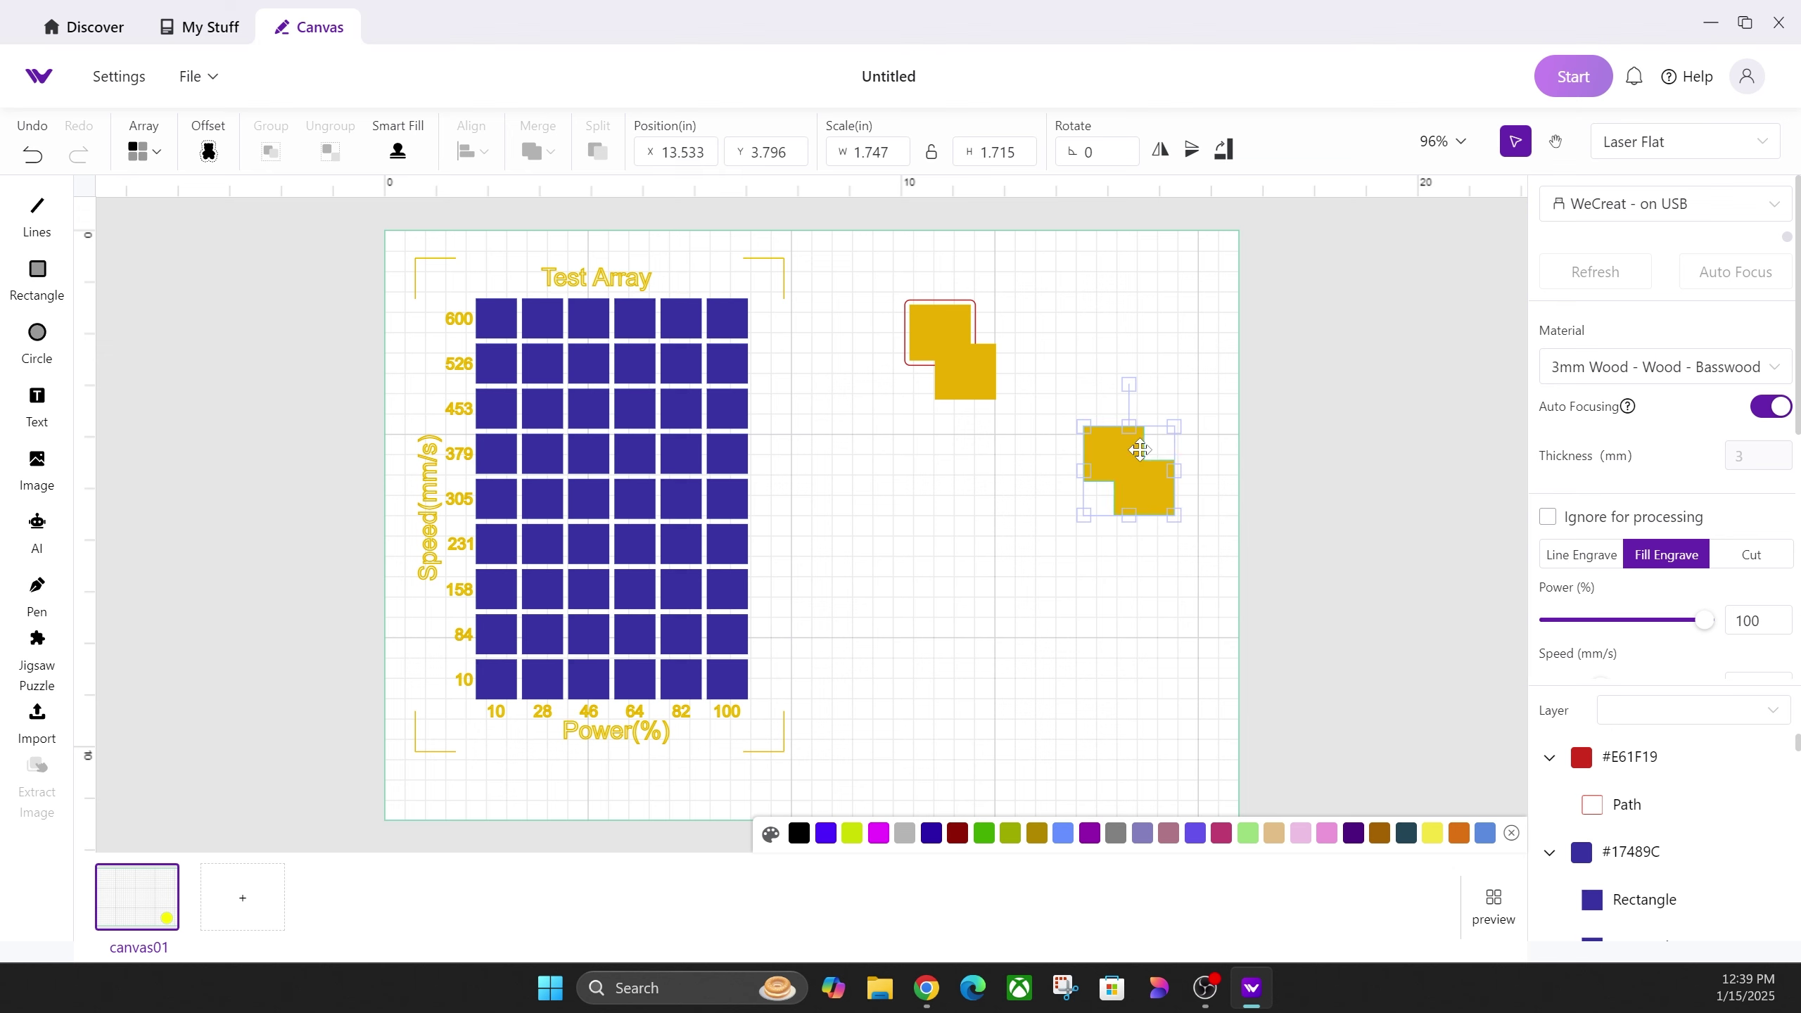
Undo the shape merge and the moves around it, back to two separate rectangles.
{"action": "key", "text": "ctrl+z"}
{"action": "key", "text": "ctrl+z"}
{"action": "key", "text": "ctrl+z"}
{"action": "key", "text": "ctrl+z"}
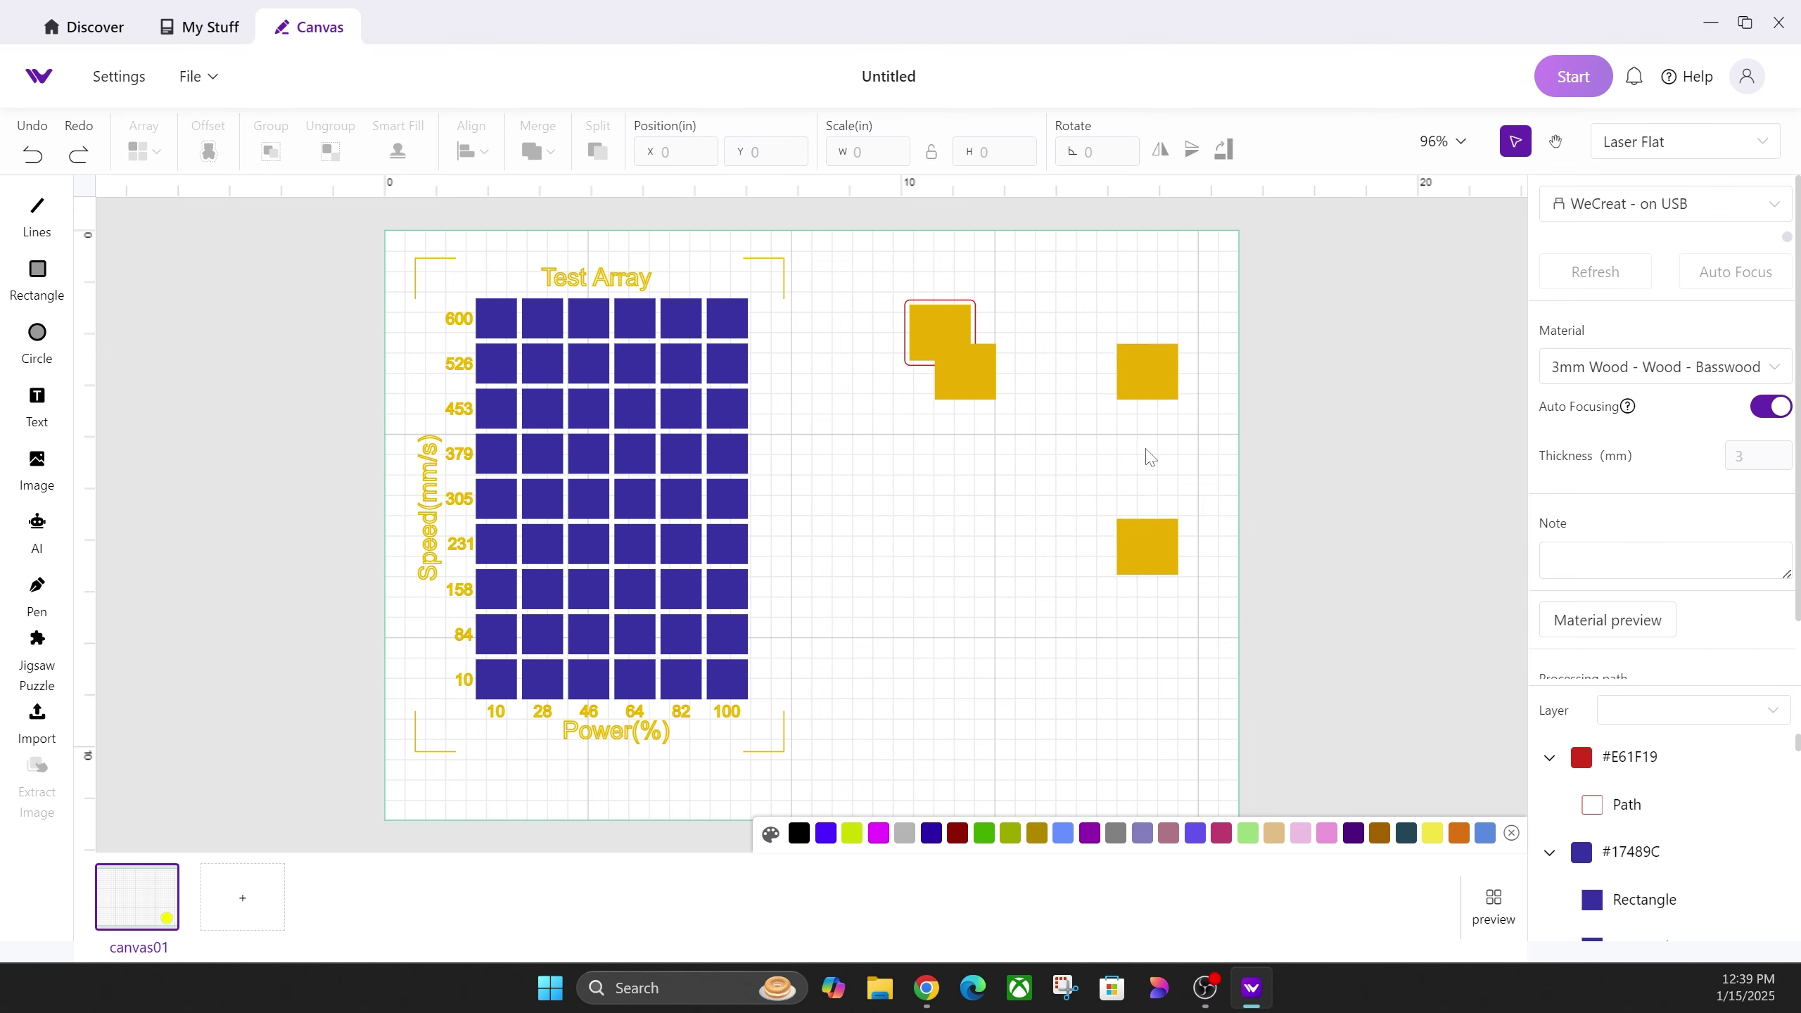
Overlap the two separate rectangles diagonally and Subtract one from the other to leave an L-shape.
{"action": "left_click_drag", "start_coordinate": [1150, 370], "coordinate": [1120, 518]}
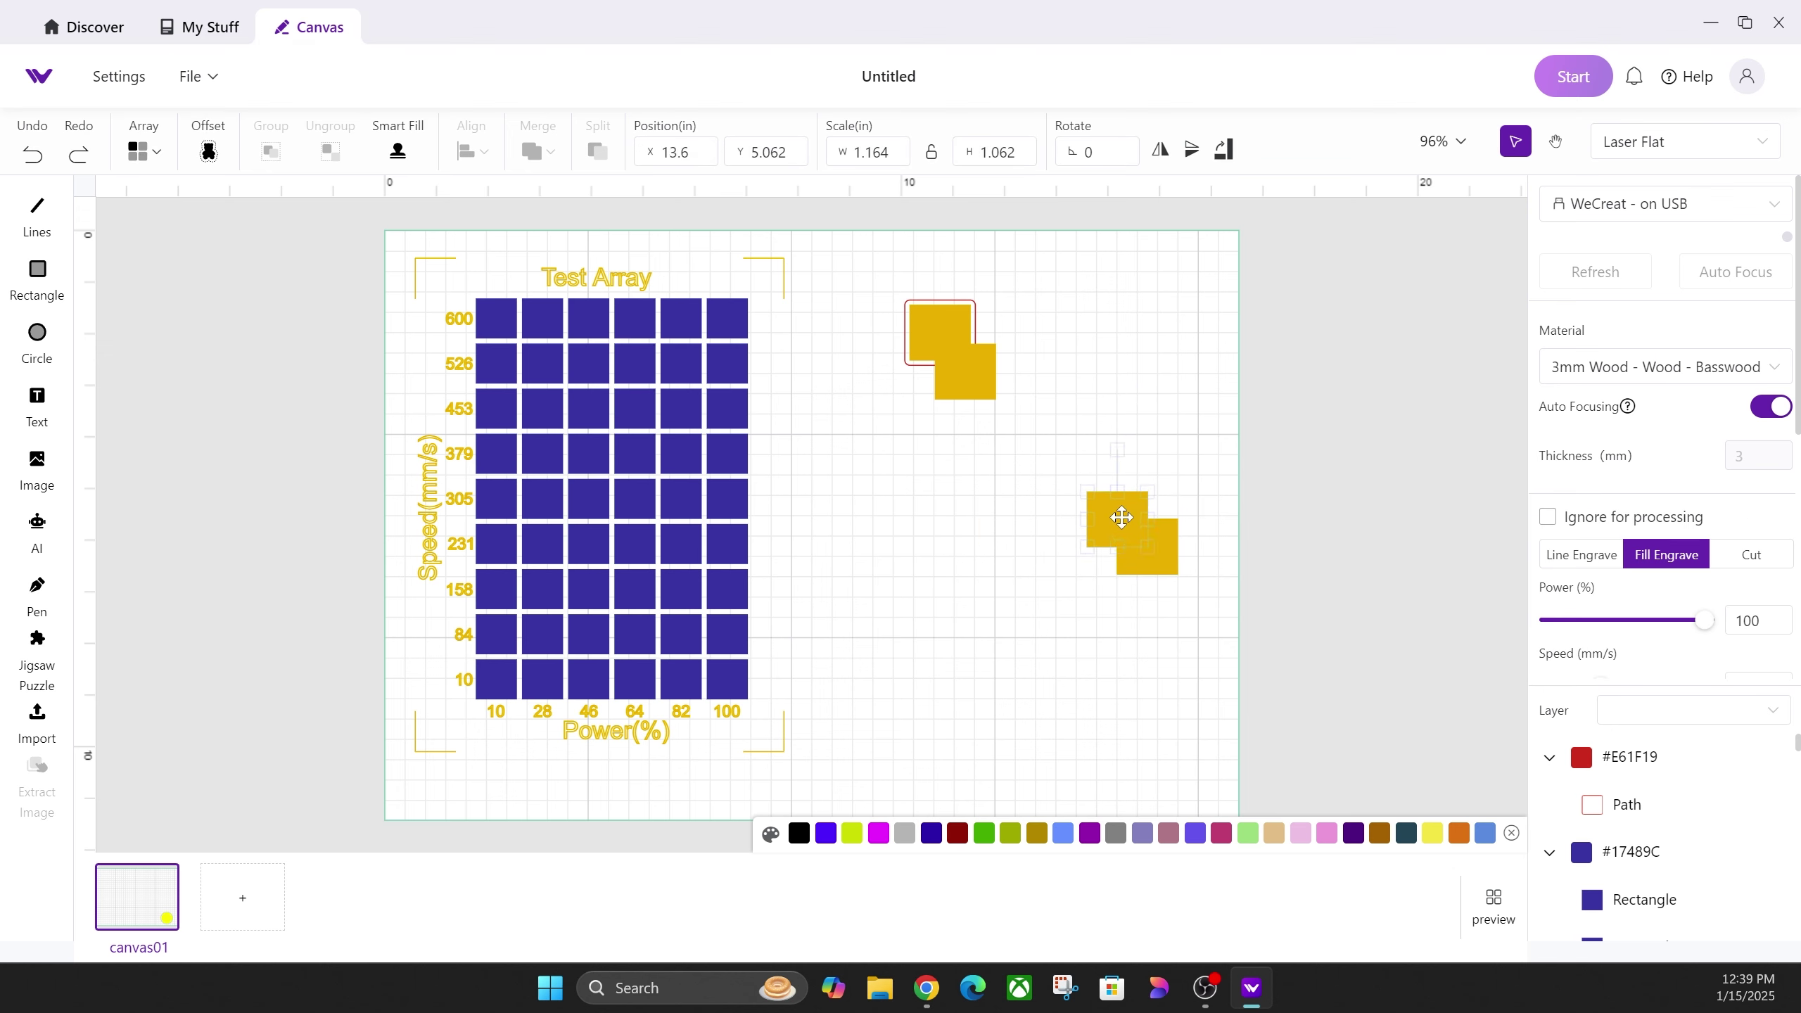
{"action": "left_click_drag", "start_coordinate": [1178, 443], "coordinate": [1111, 554]}
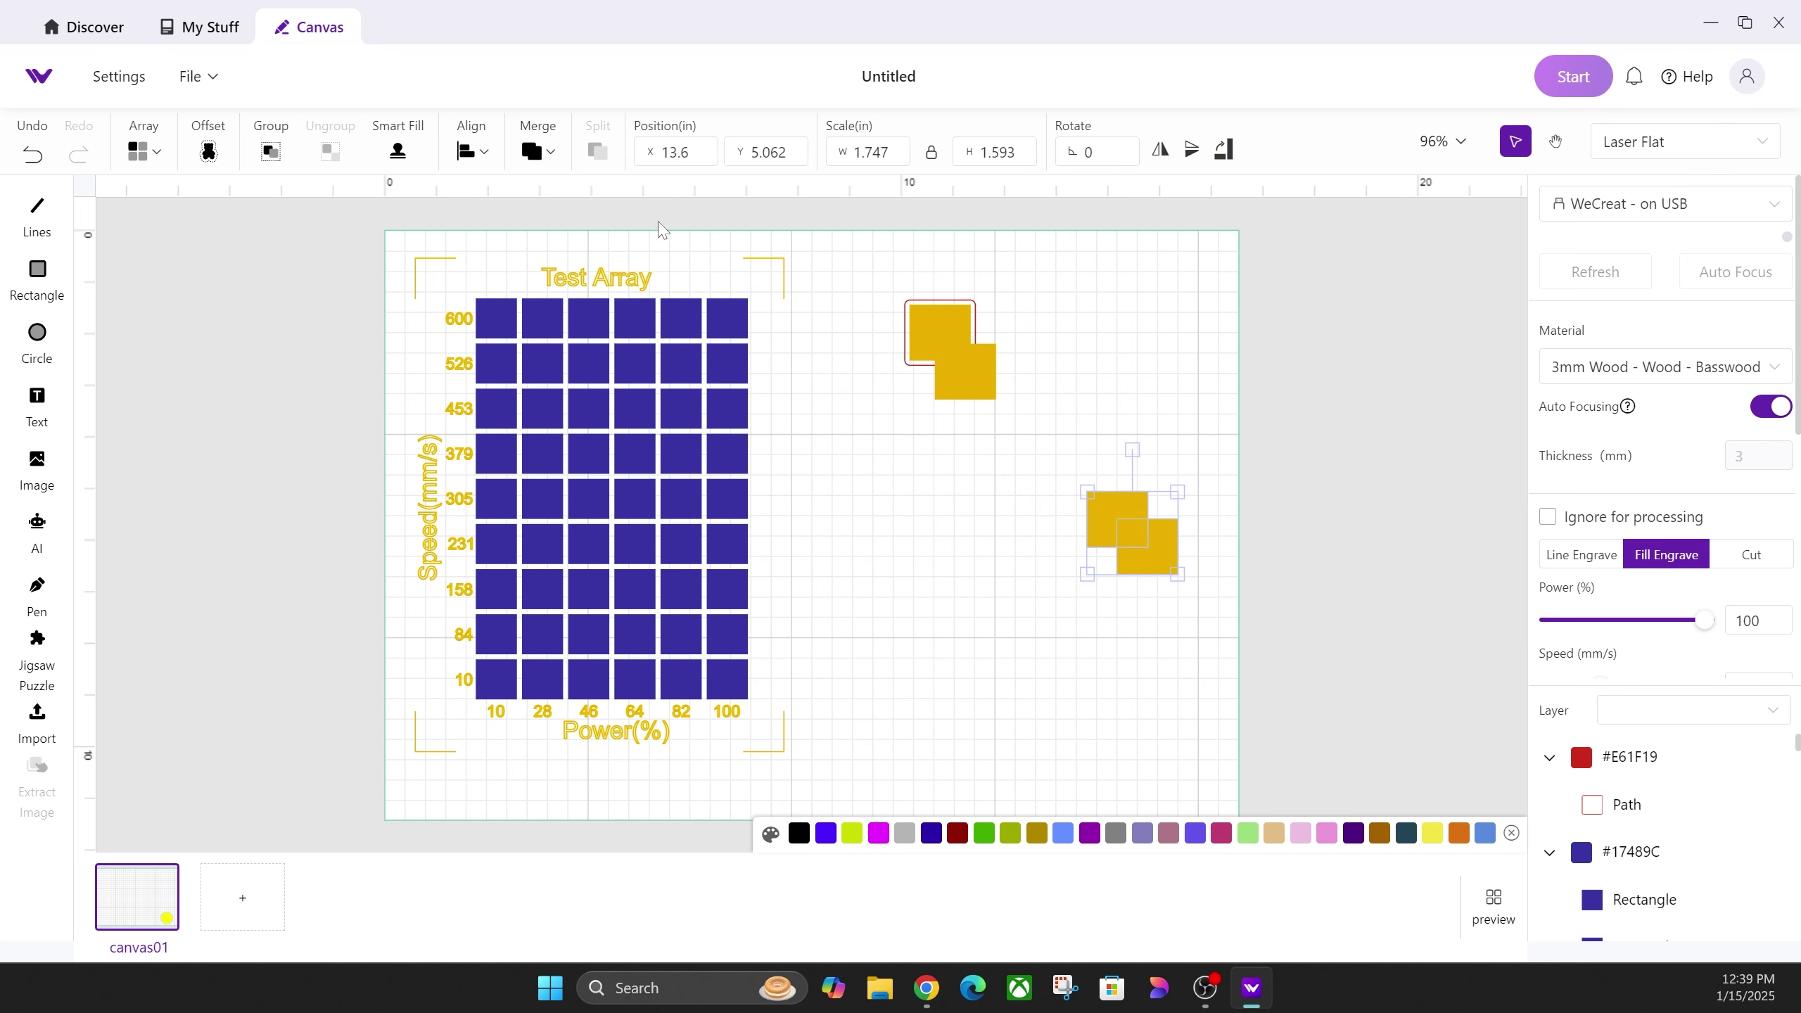
{"action": "left_click", "coordinate": [544, 166]}
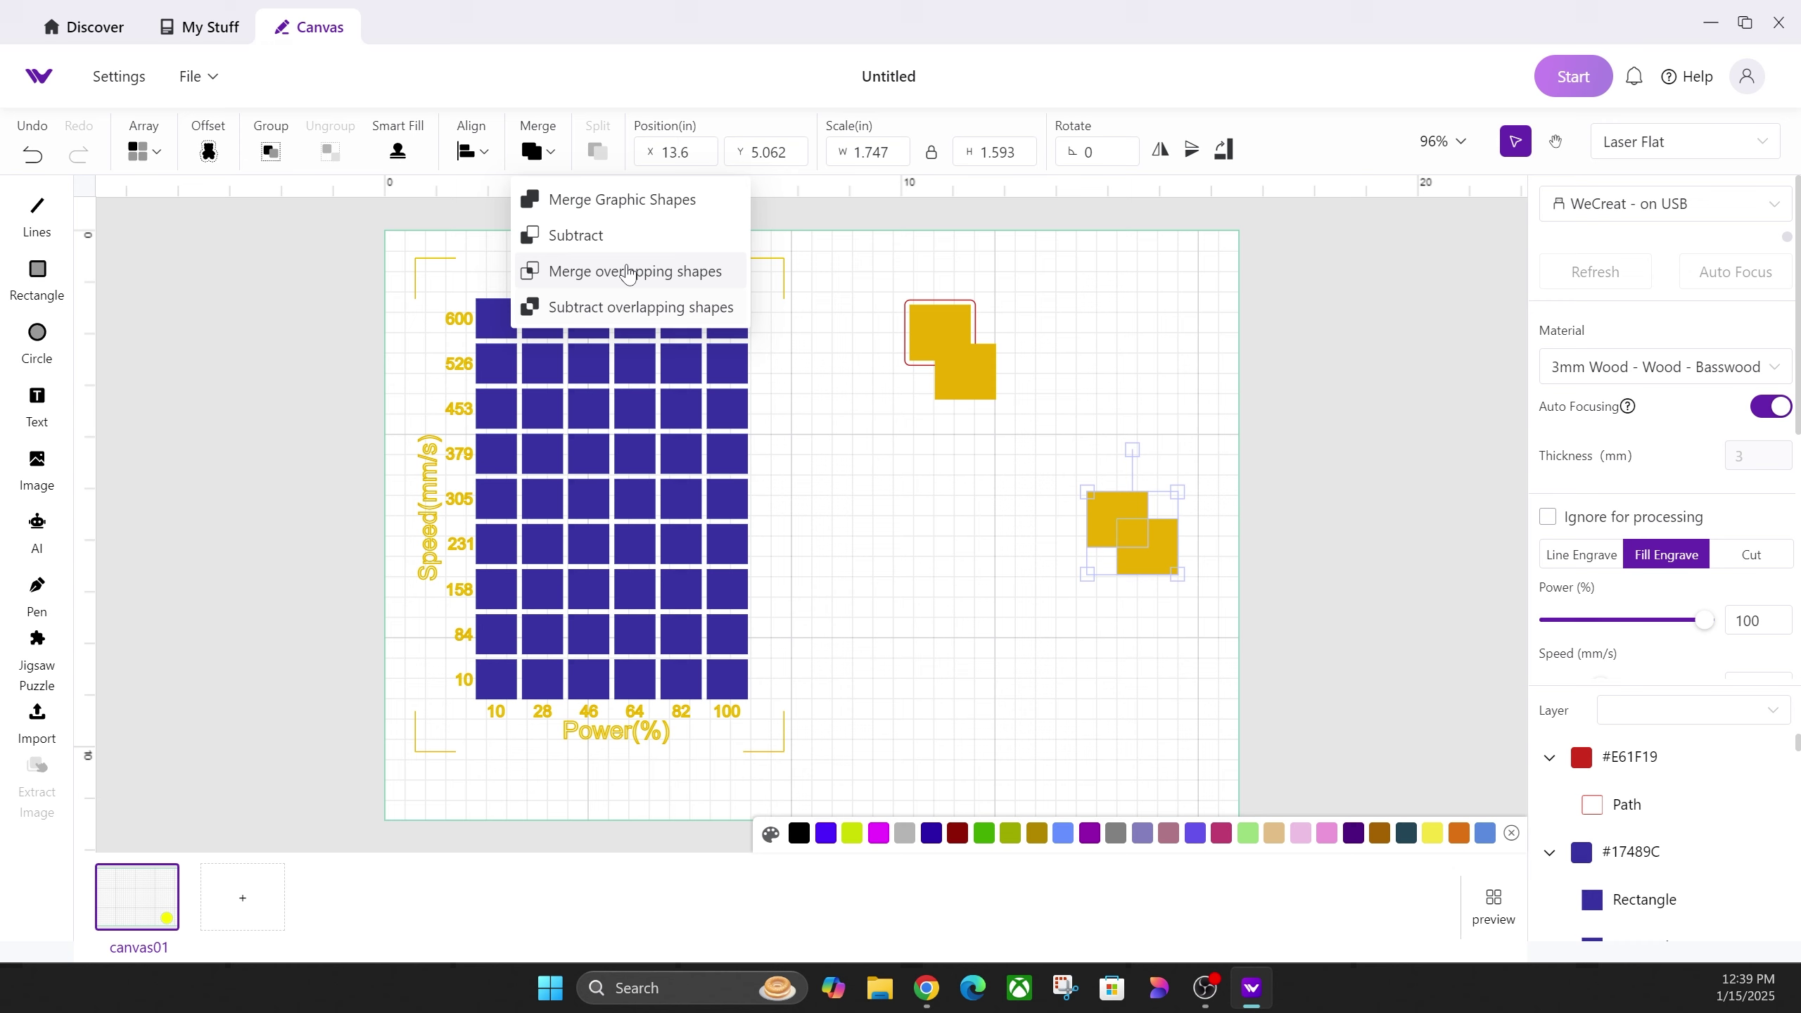
{"action": "left_click", "coordinate": [575, 236]}
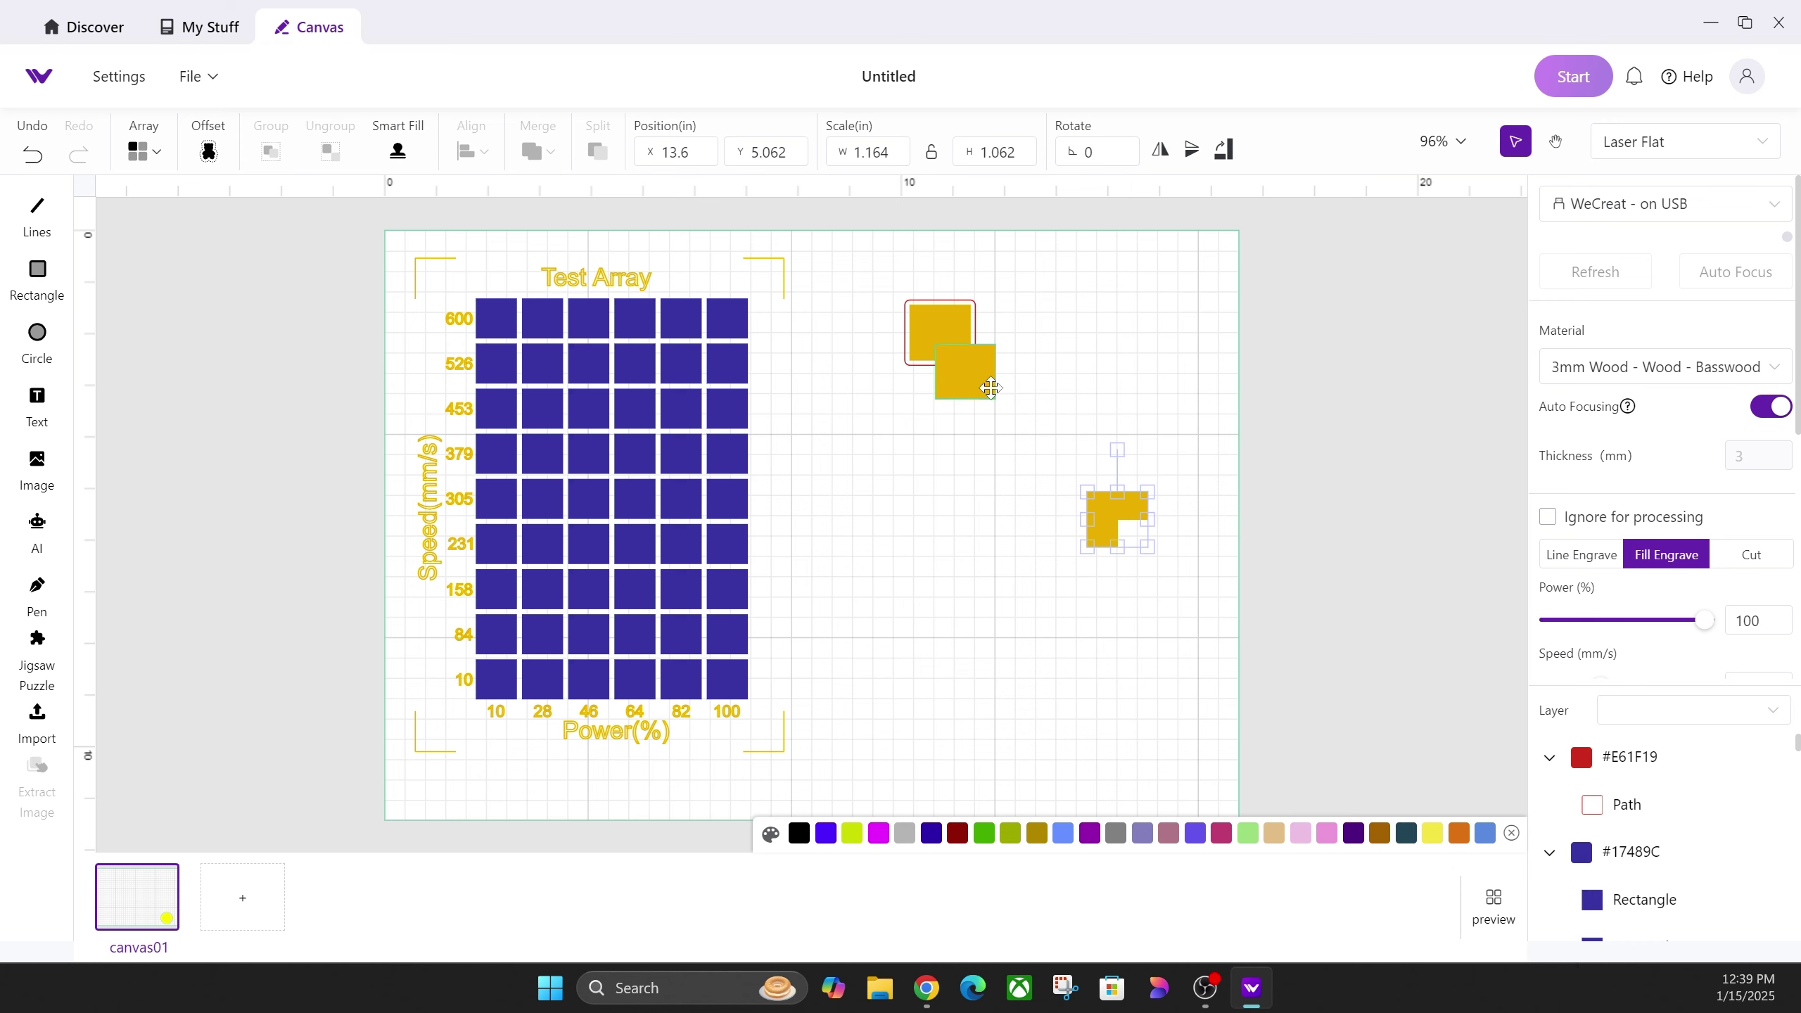
Paste three copies of the filled rectangle and place them in a loose, uneven column beside the L-shape.
{"action": "left_click", "coordinate": [1010, 474]}
{"action": "key", "text": "ctrl+v"}
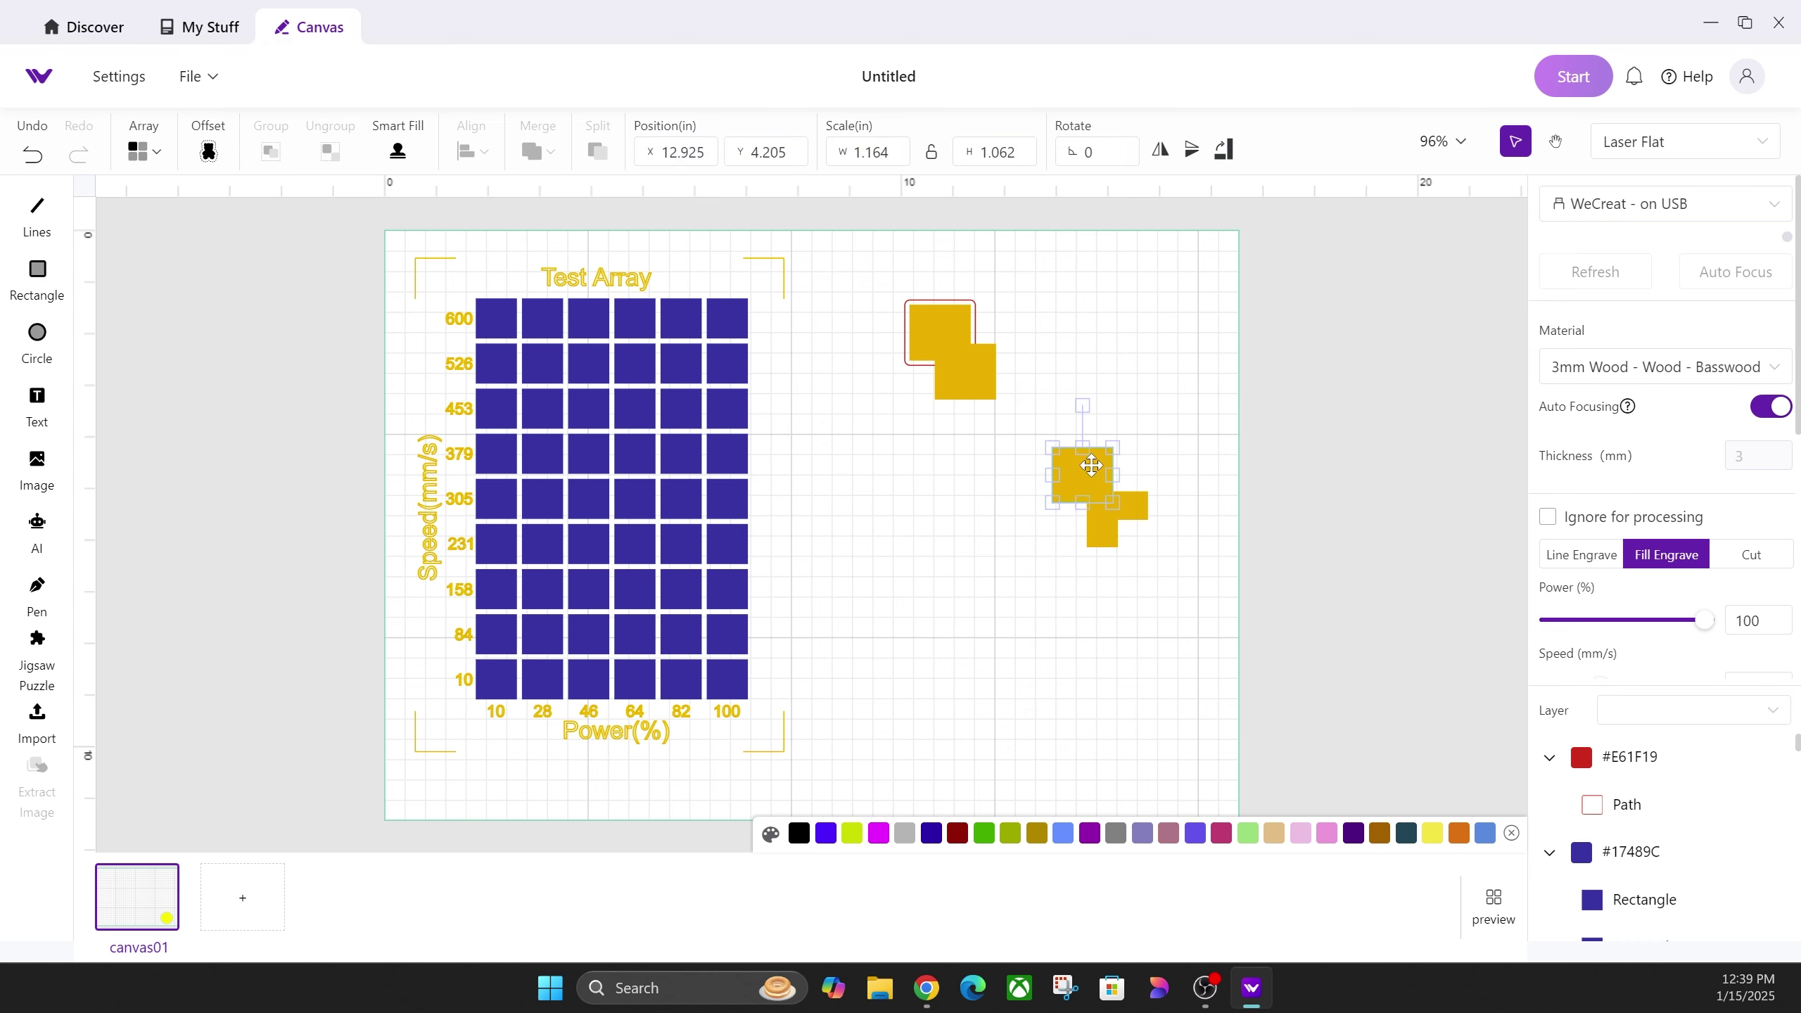
{"action": "left_click_drag", "start_coordinate": [1078, 471], "coordinate": [894, 482]}
{"action": "key", "text": "ctrl+v"}
{"action": "left_click_drag", "start_coordinate": [1065, 519], "coordinate": [951, 599]}
{"action": "key", "text": "ctrl+v"}
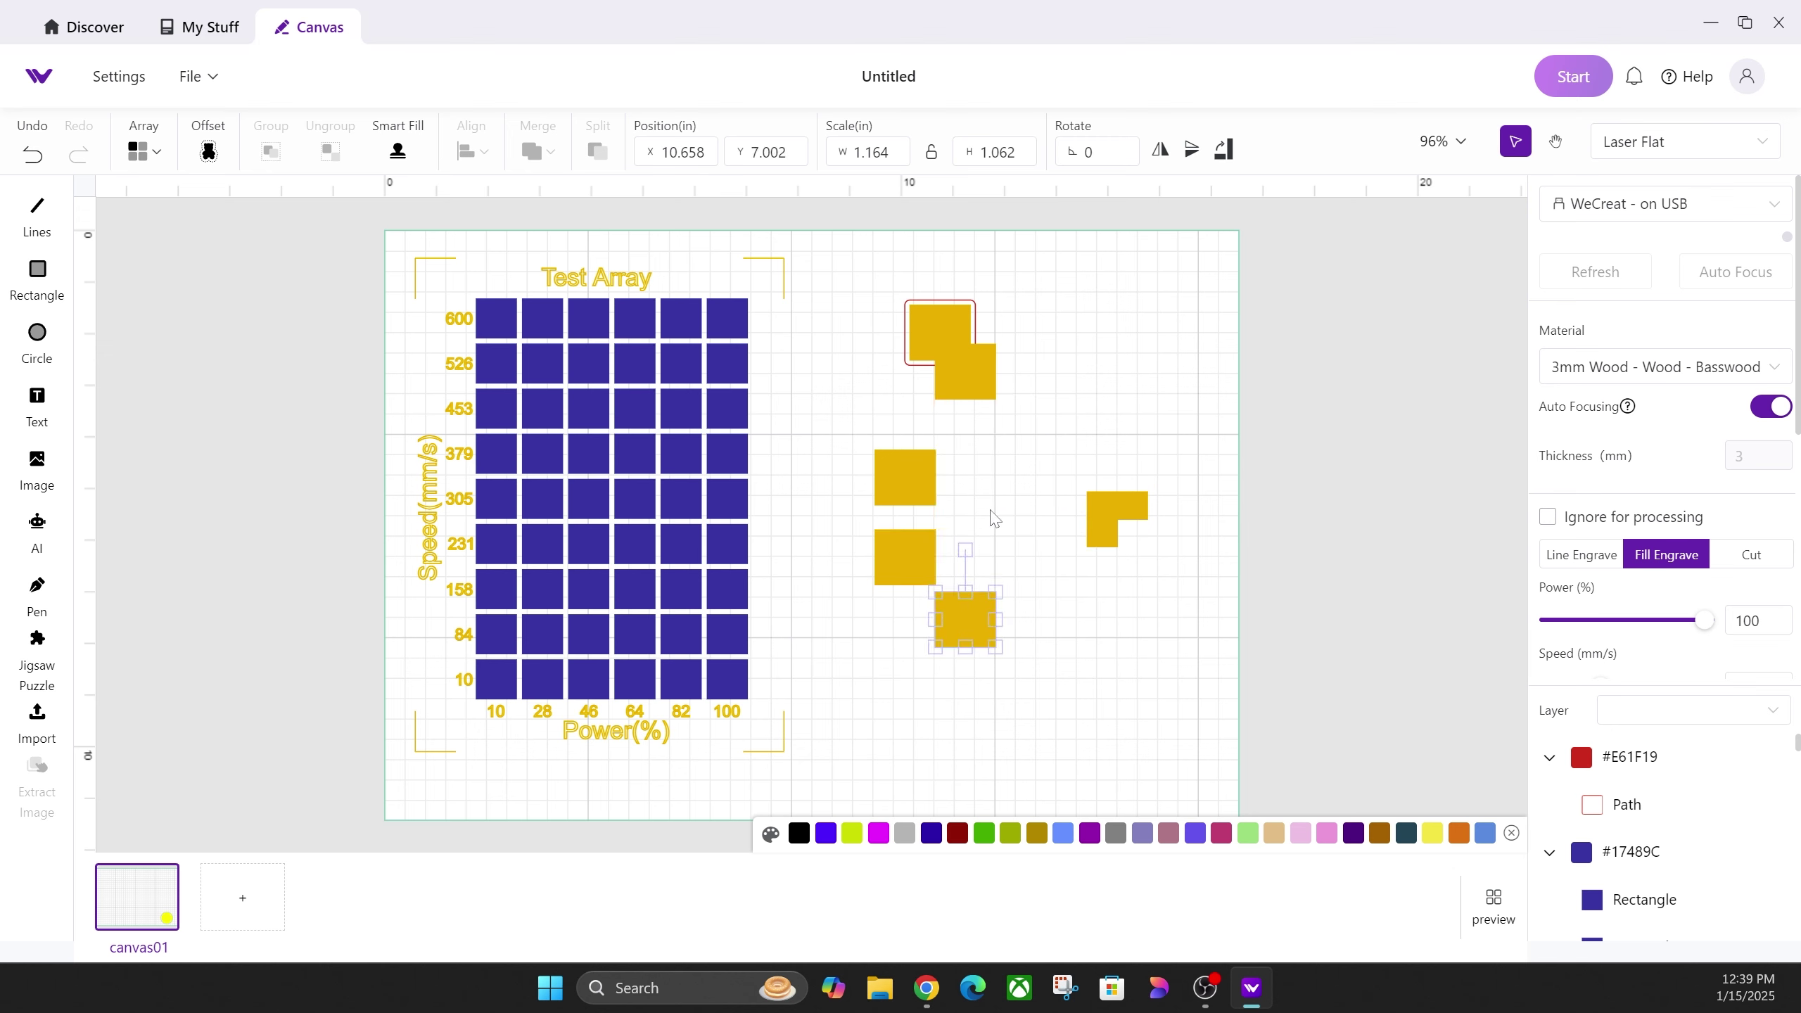
Align the three pasted rectangles with Center Horizontally and space them evenly with Vertical Distribution.
{"action": "left_click", "coordinate": [1000, 497]}
{"action": "left_click_drag", "start_coordinate": [1019, 437], "coordinate": [890, 624]}
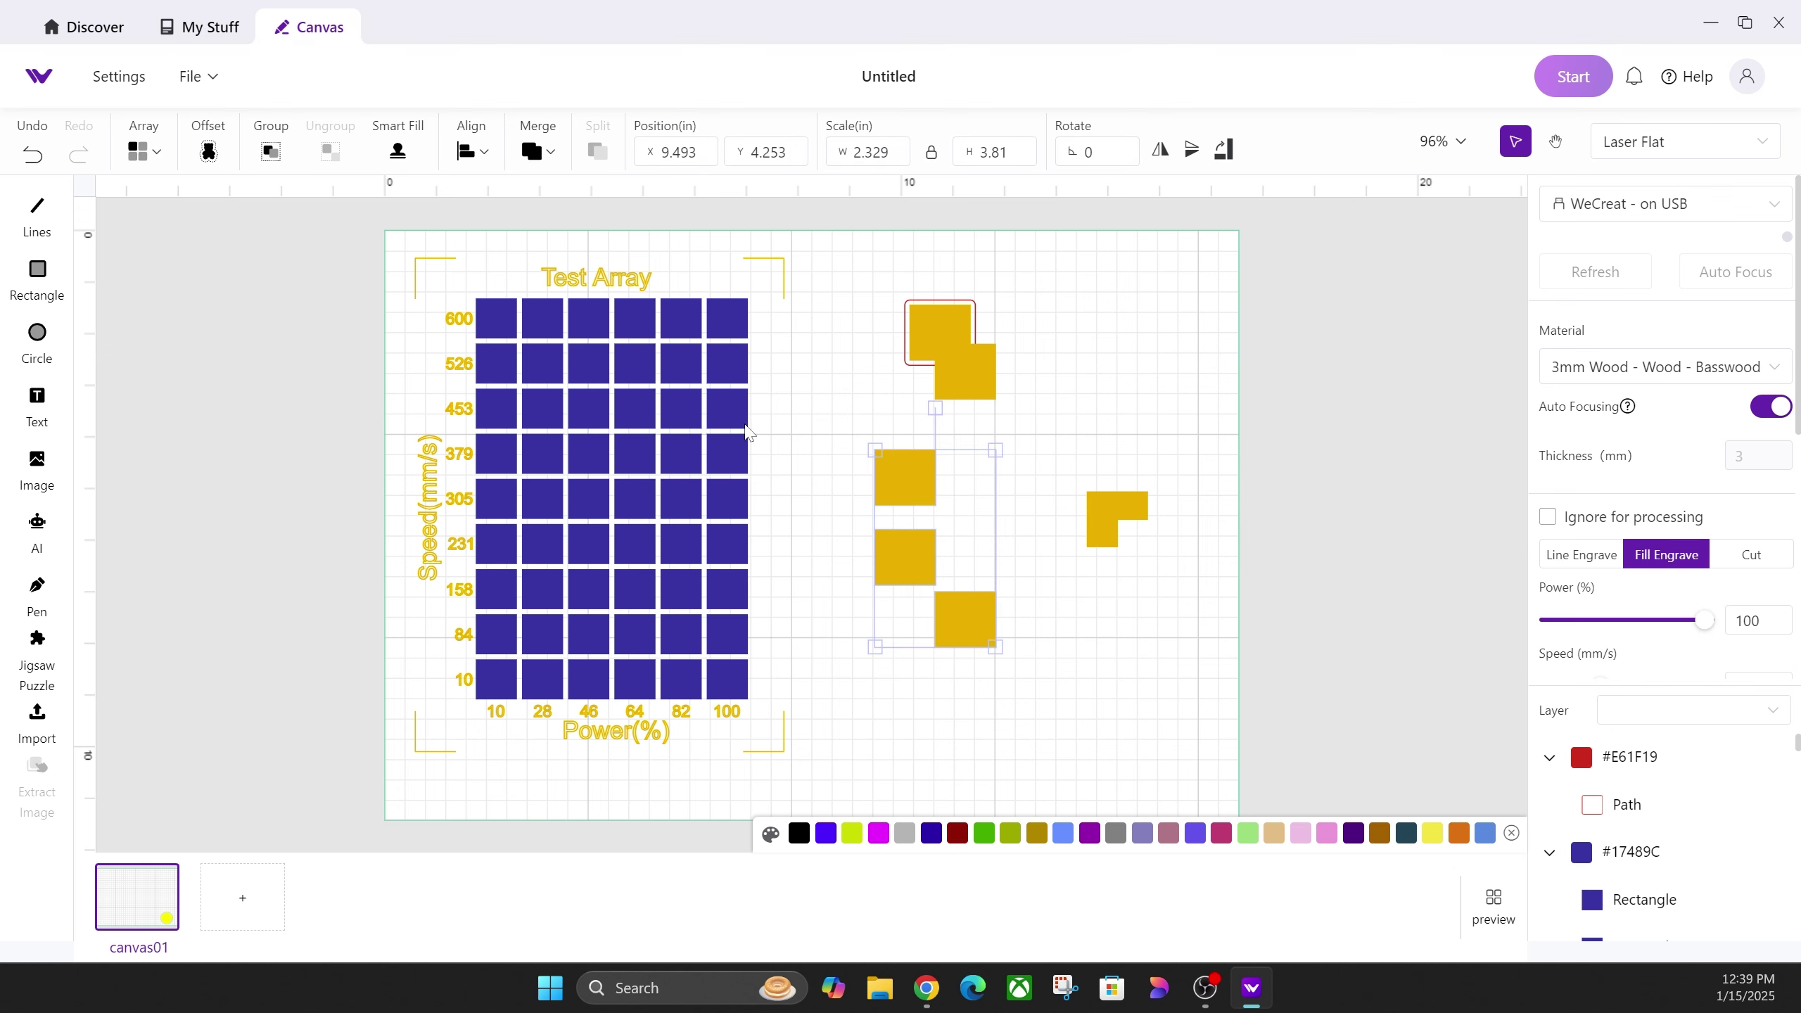
{"action": "left_click", "coordinate": [471, 151]}
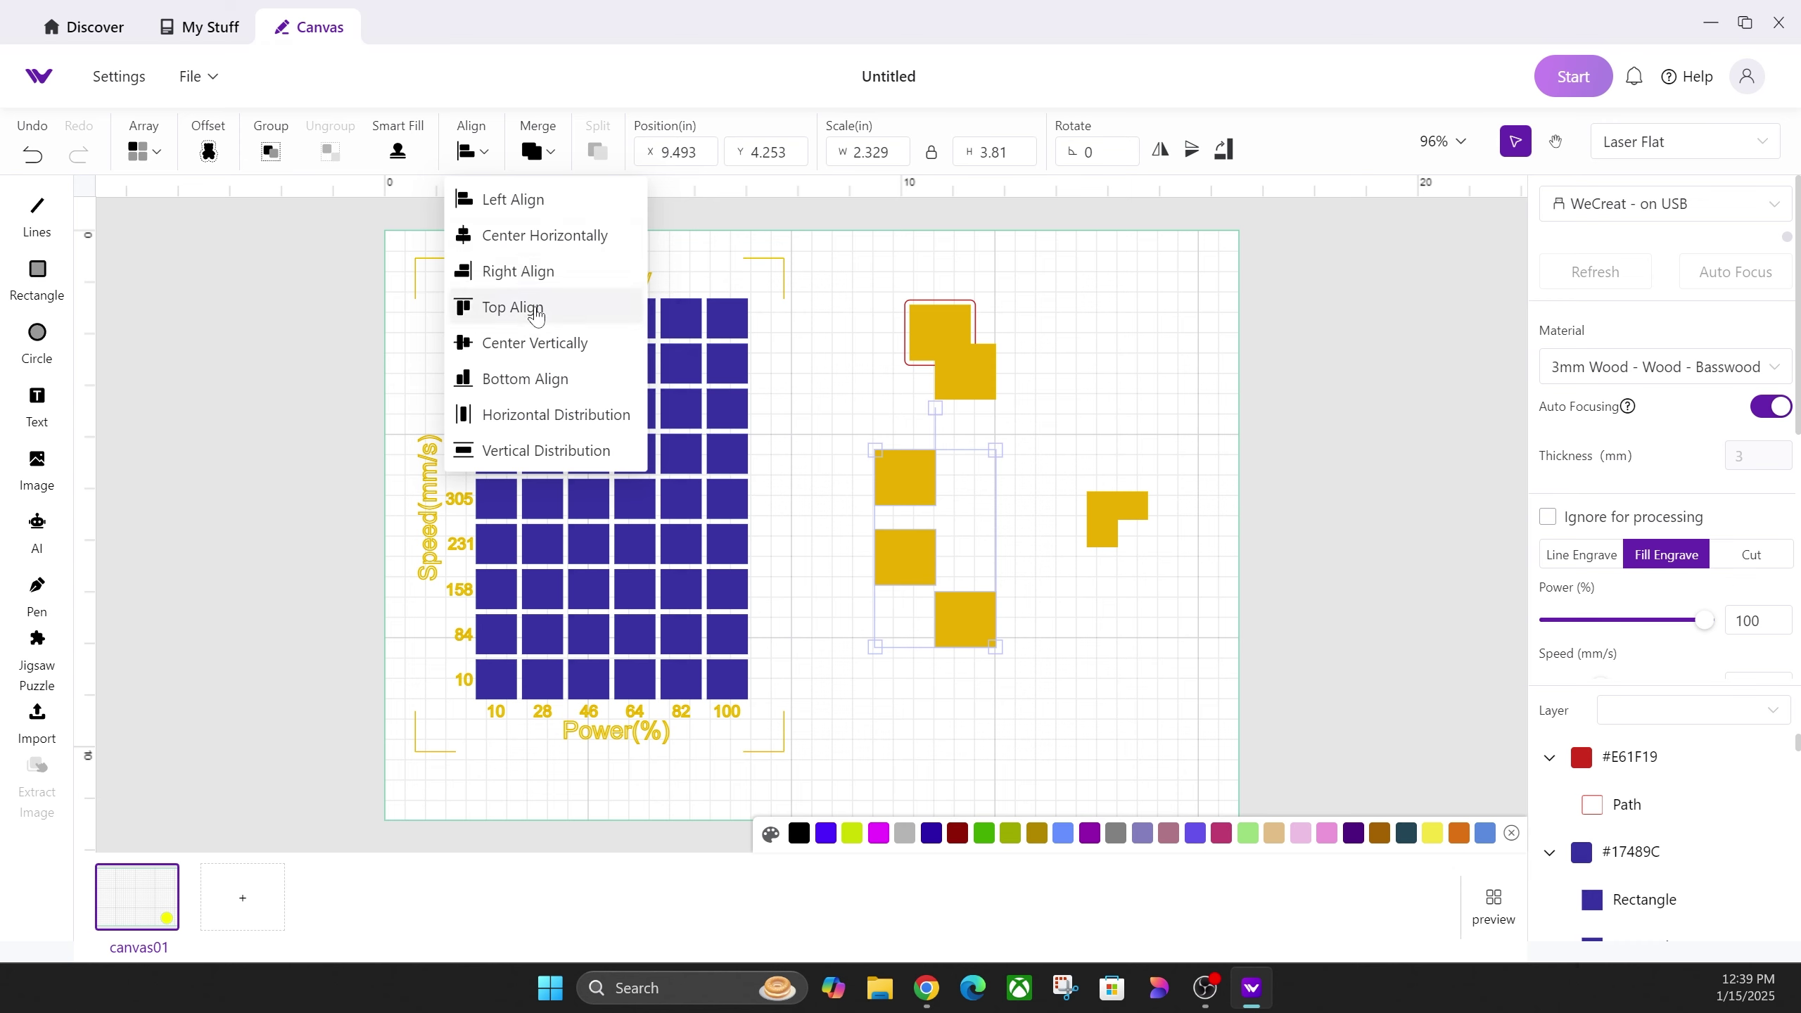
{"action": "left_click", "coordinate": [497, 235]}
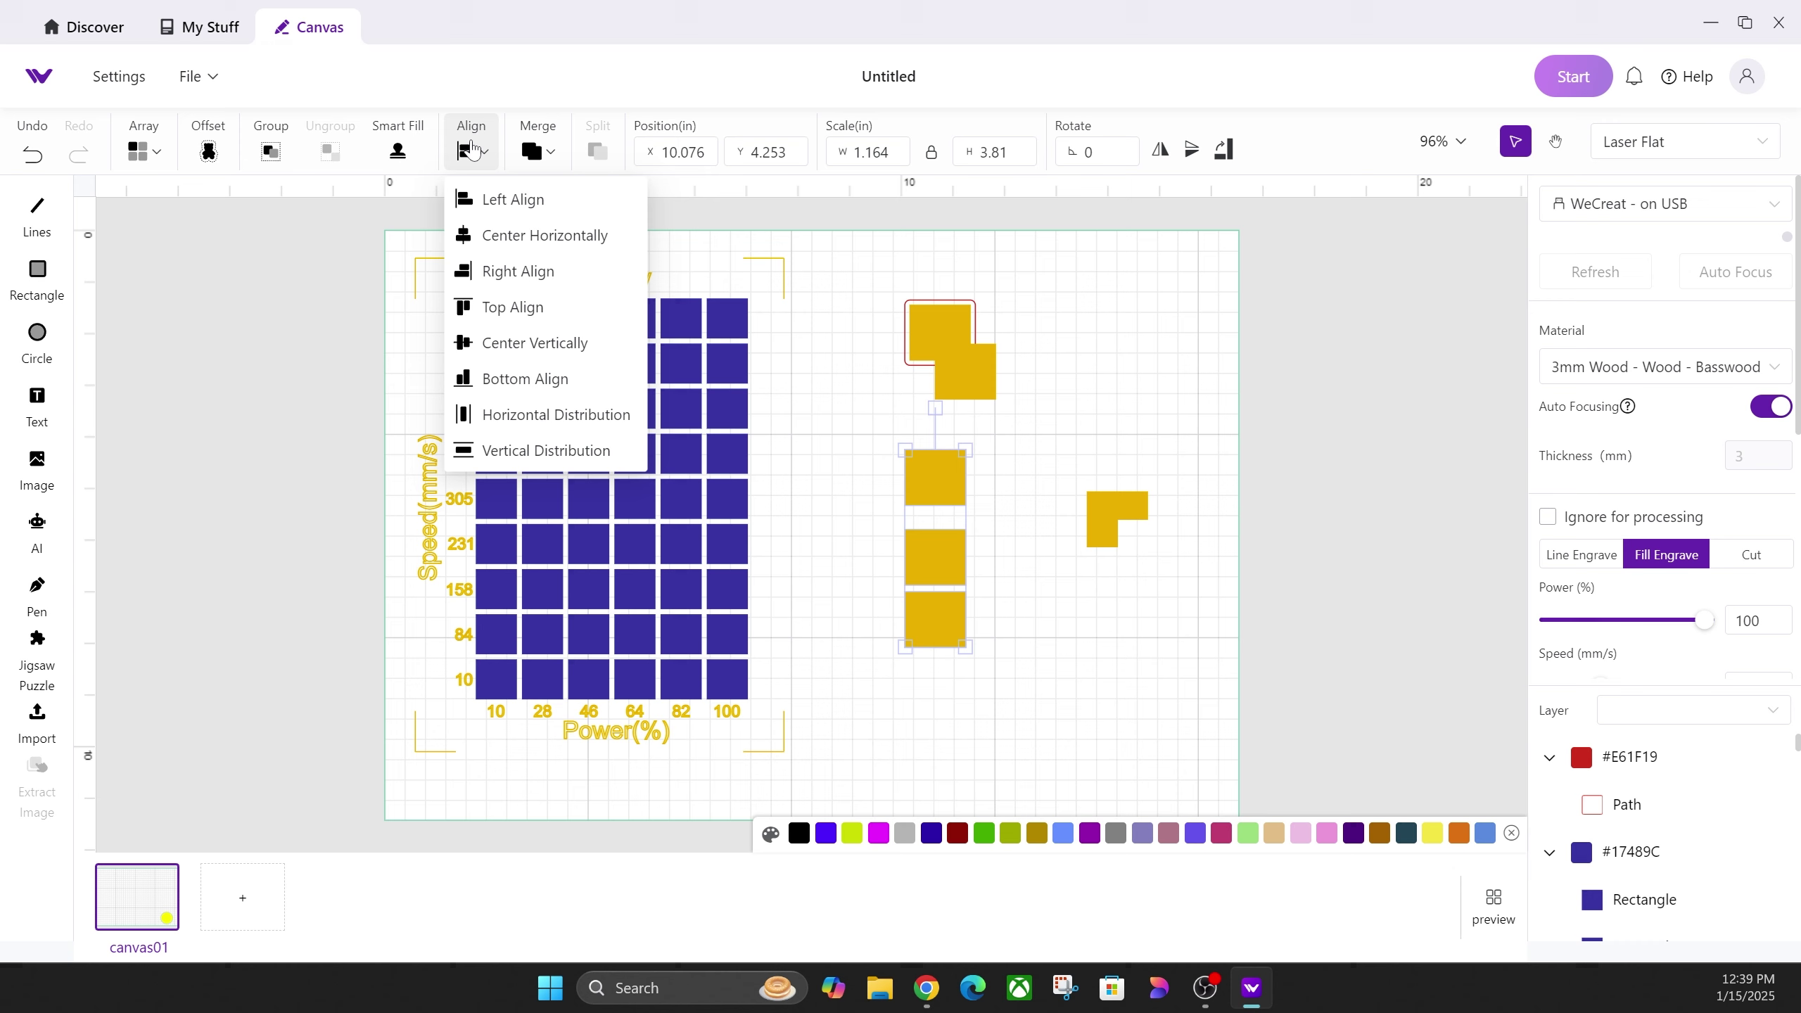
{"action": "left_click", "coordinate": [544, 452]}
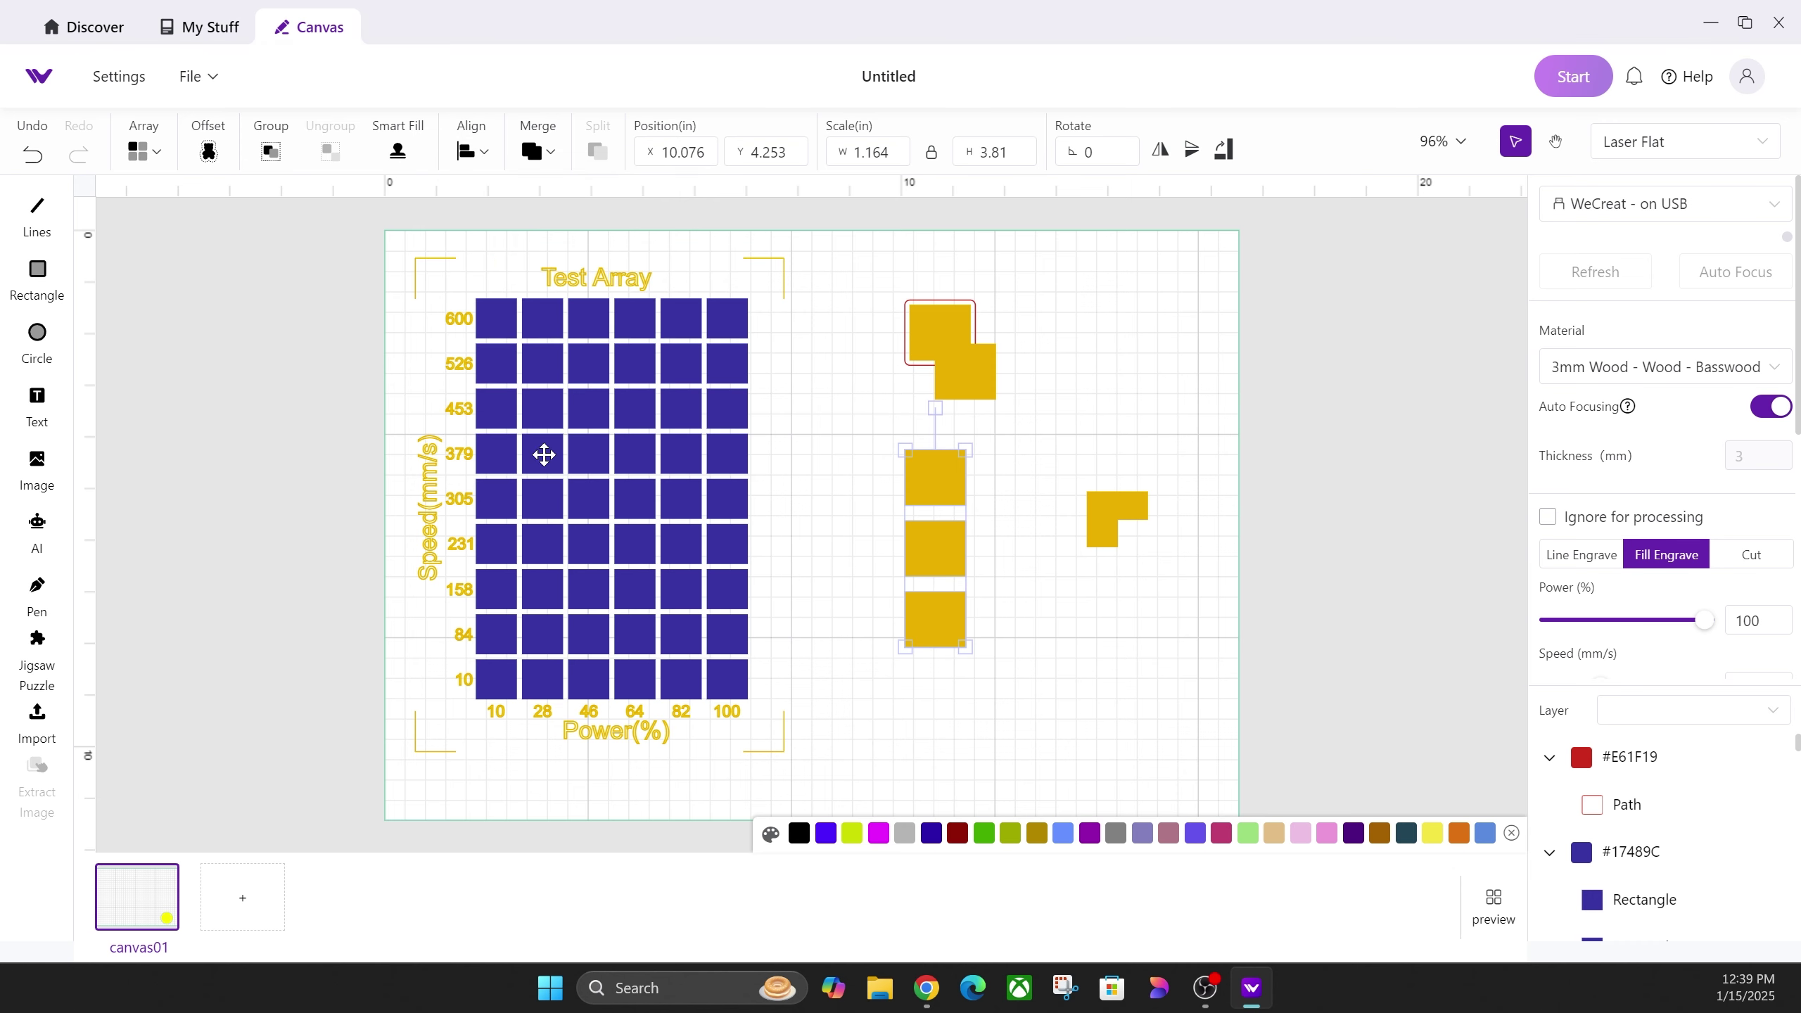
{"action": "left_click", "coordinate": [1014, 532]}
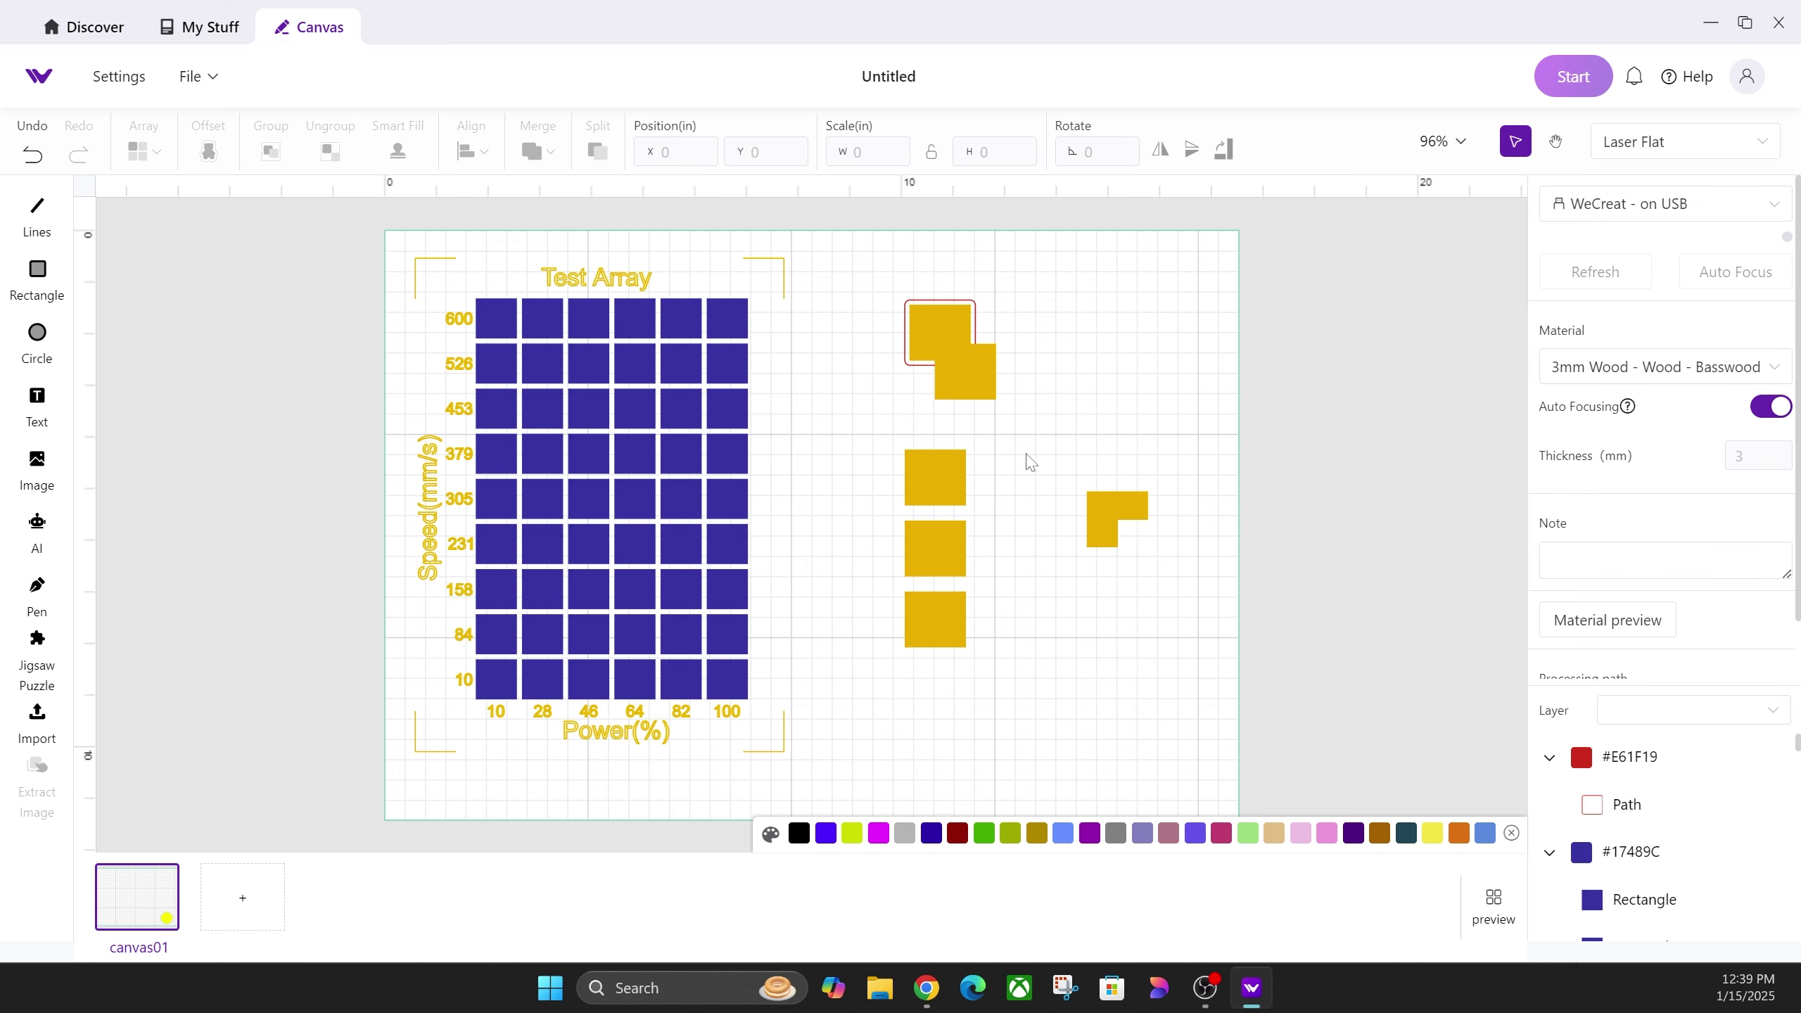
Move the top rectangle above the L-shape, reshape it into a thin bar about 2.01 × 0.23 in, and delete every other object.
{"action": "left_click_drag", "start_coordinate": [954, 461], "coordinate": [1118, 410]}
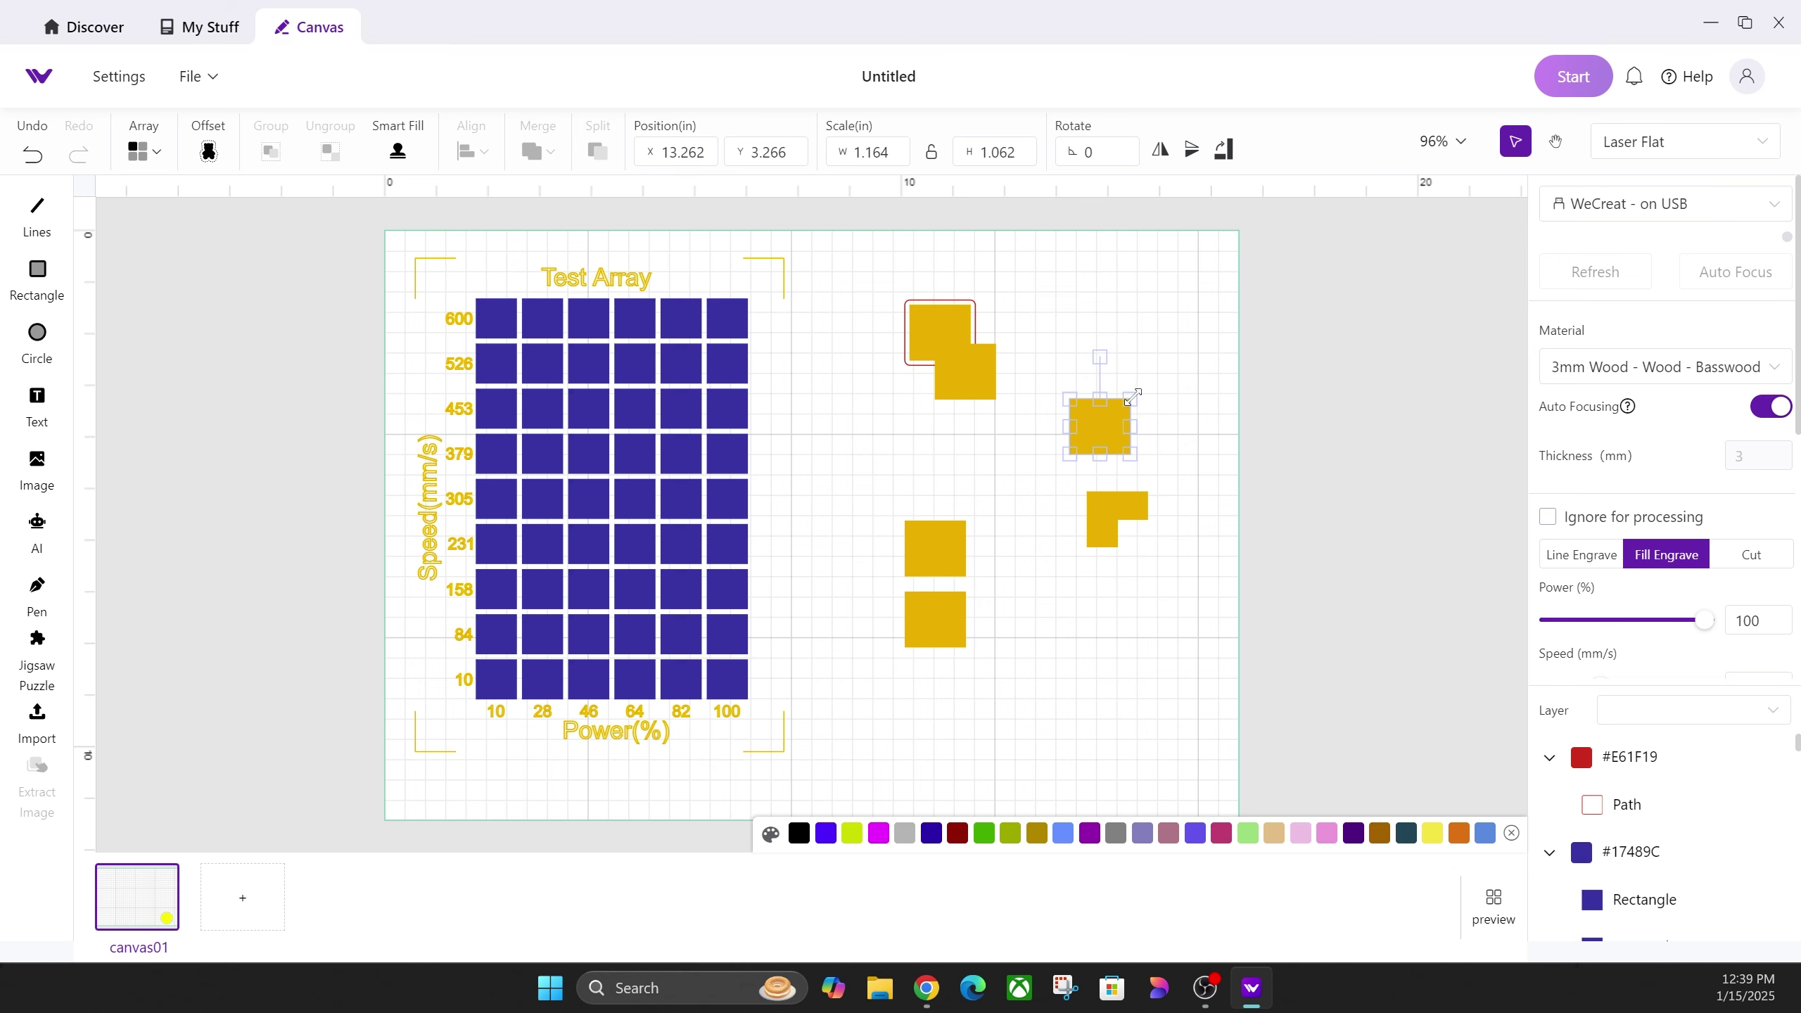
{"action": "mouse_move", "coordinate": [1137, 396]}
{"action": "left_mouse_down"}
{"action": "mouse_move", "coordinate": [1099, 432]}
{"action": "mouse_move", "coordinate": [1162, 446]}
{"action": "mouse_move", "coordinate": [1157, 401]}
{"action": "left_mouse_up"}
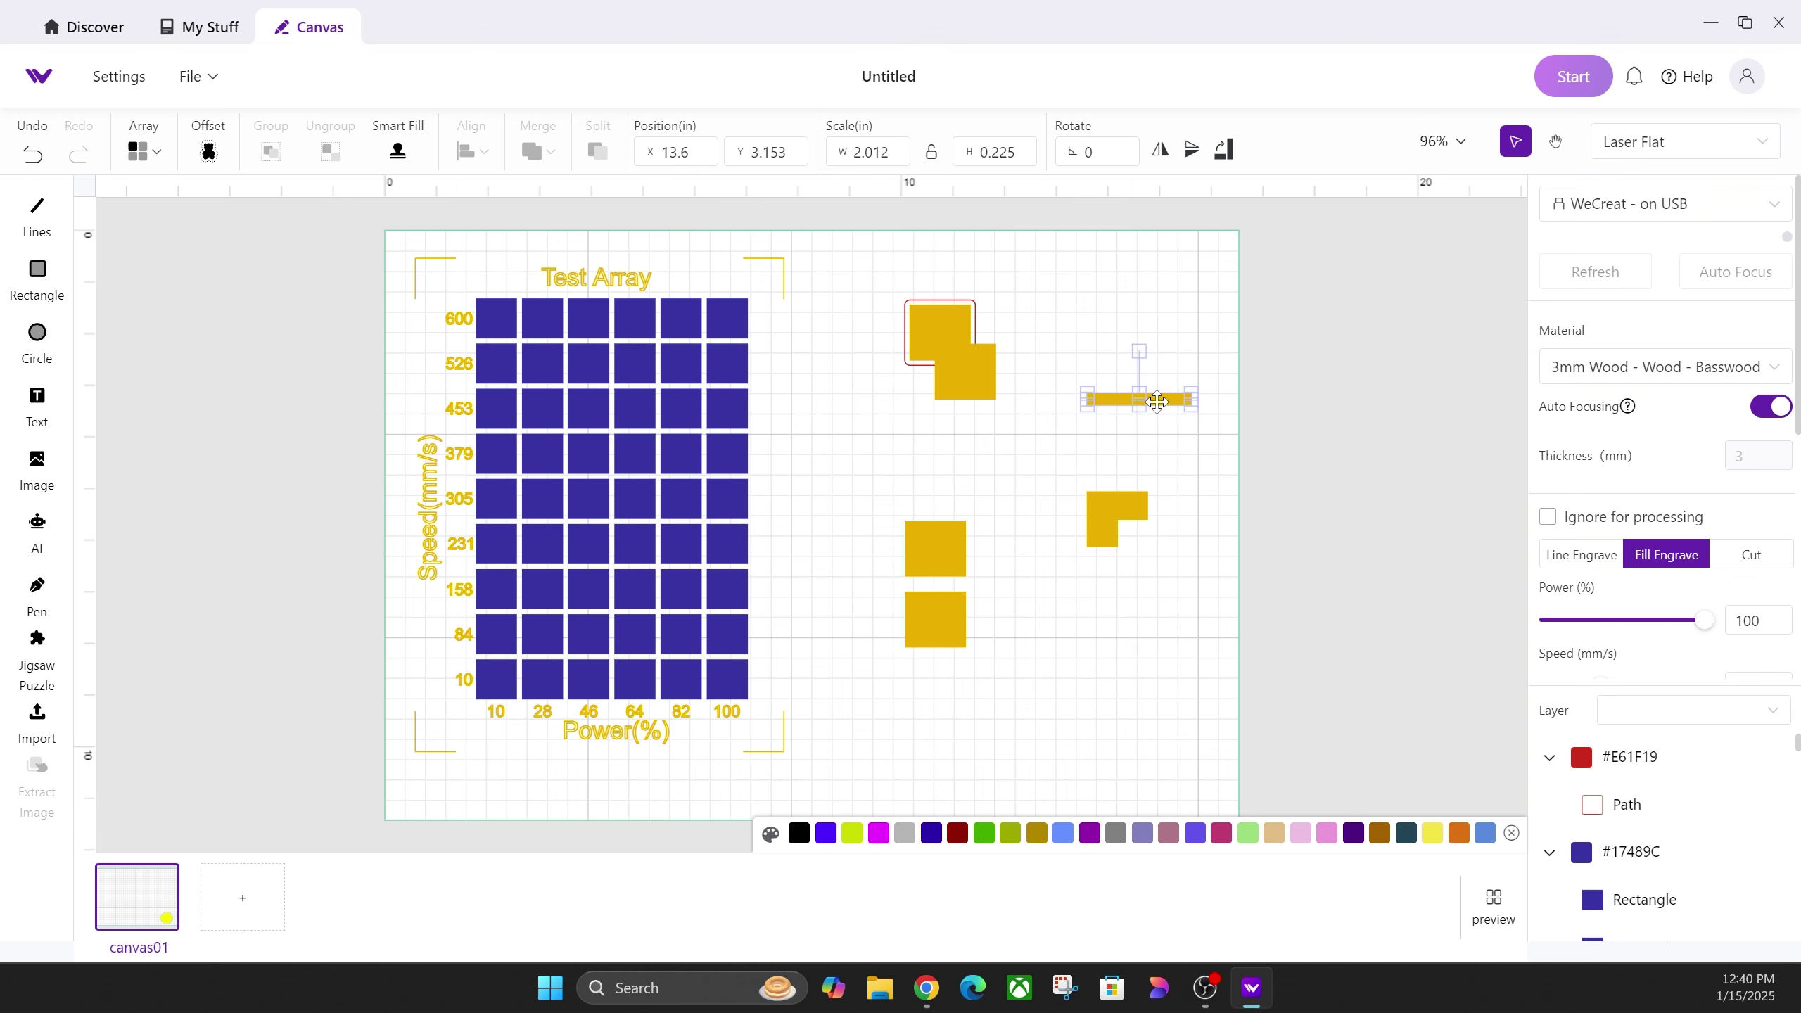
{"action": "left_click_drag", "start_coordinate": [1004, 261], "coordinate": [545, 754]}
{"action": "key", "text": "Delete"}
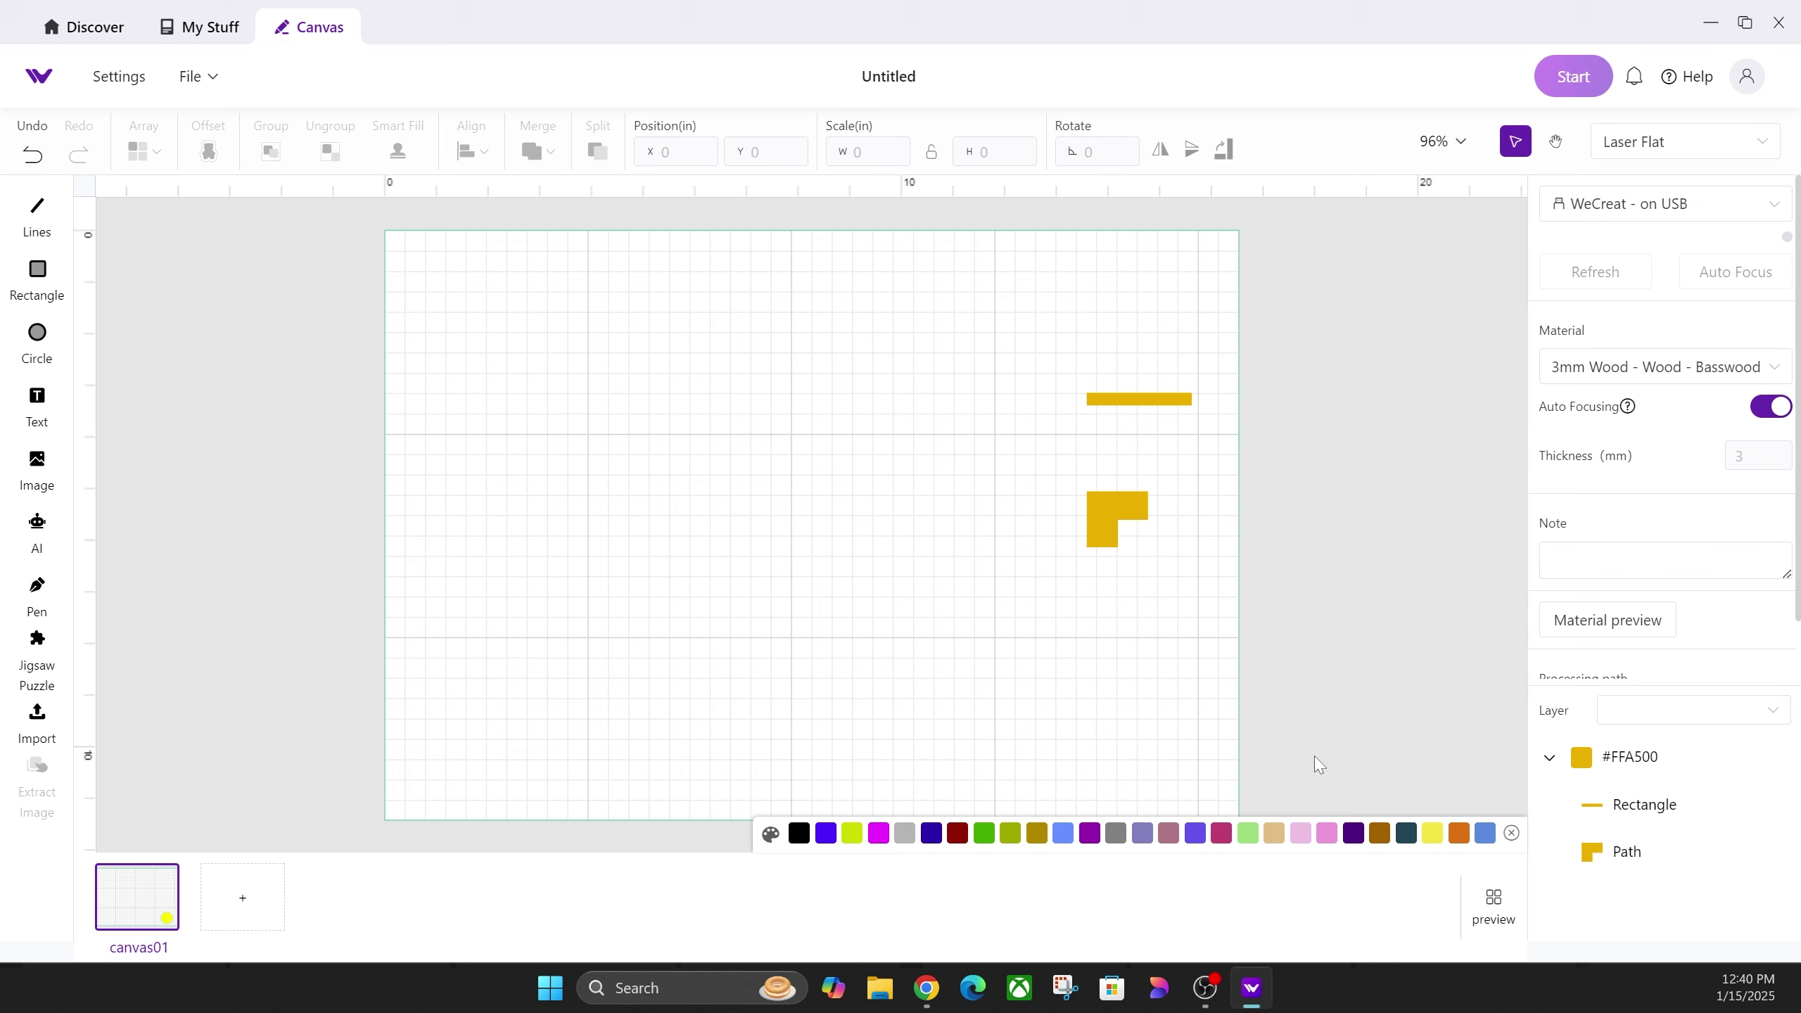
{"action": "left_click_drag", "start_coordinate": [1244, 620], "coordinate": [985, 473]}
{"action": "key", "text": "Delete"}
Move the thin bar to the upper-left area of the work area and stack two evenly spaced copies below it.
{"action": "left_click_drag", "start_coordinate": [1166, 396], "coordinate": [654, 339]}
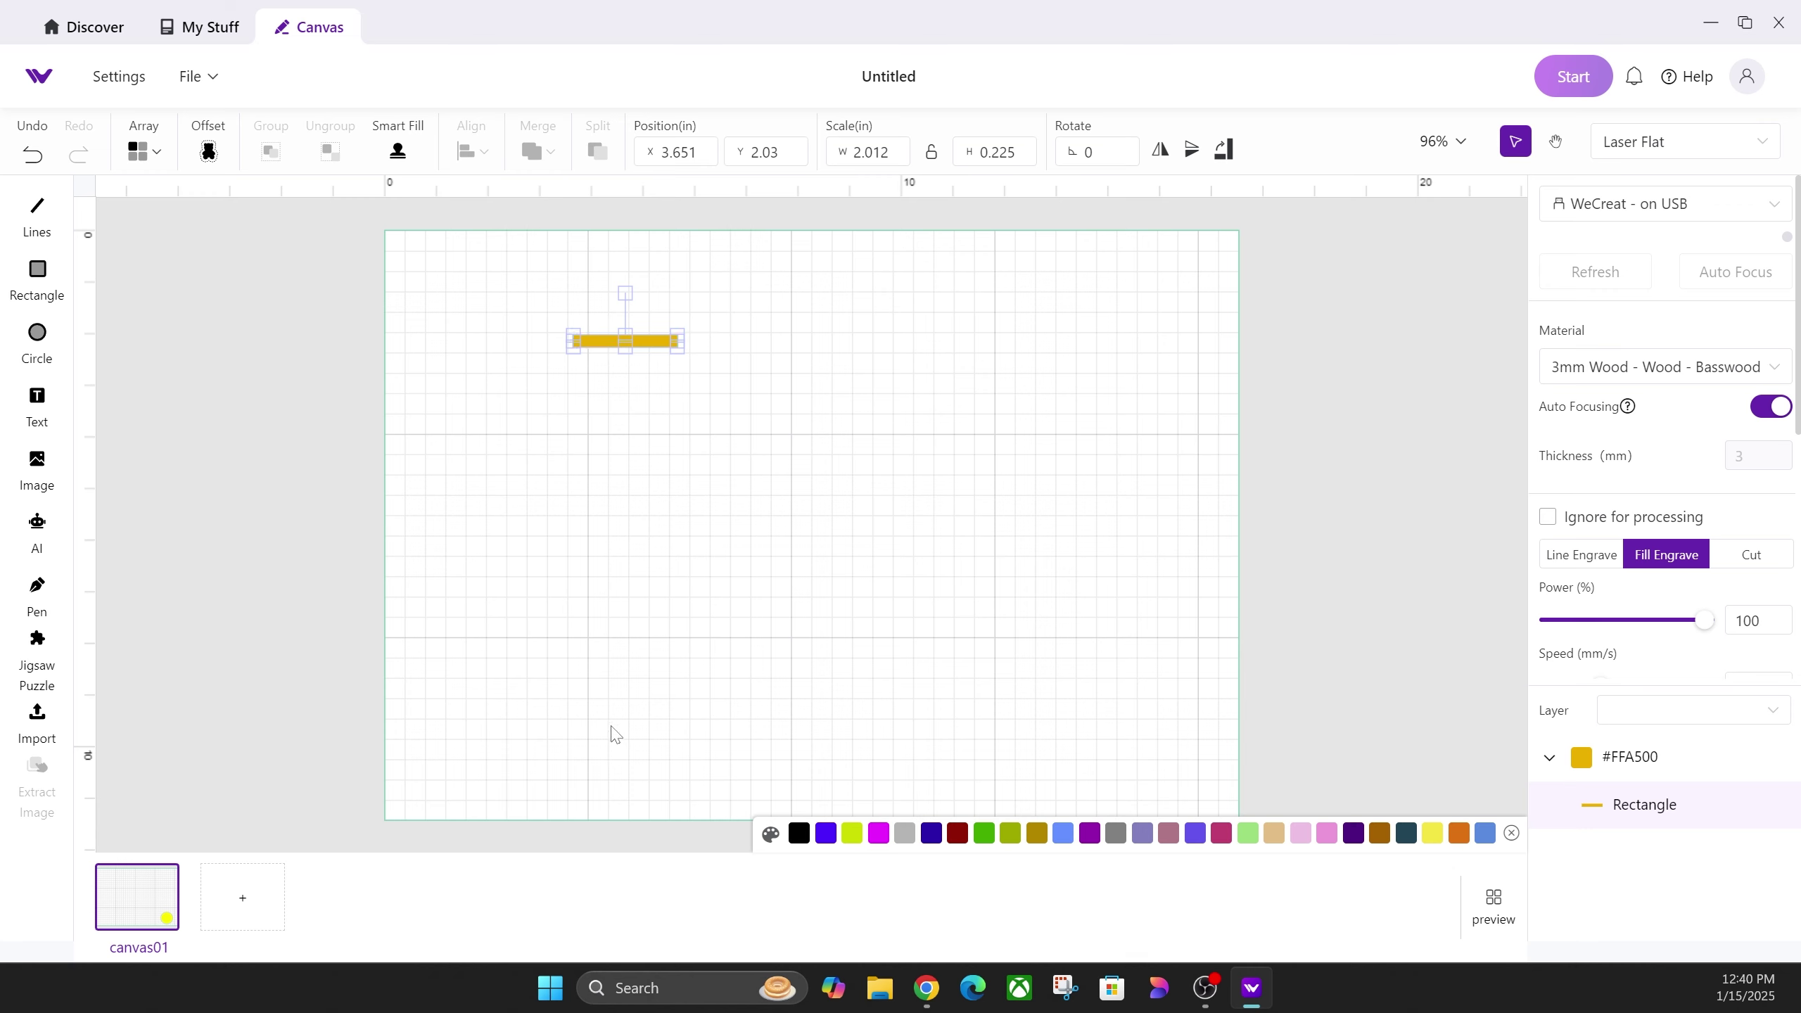
{"action": "left_click_drag", "start_coordinate": [622, 338], "coordinate": [576, 342]}
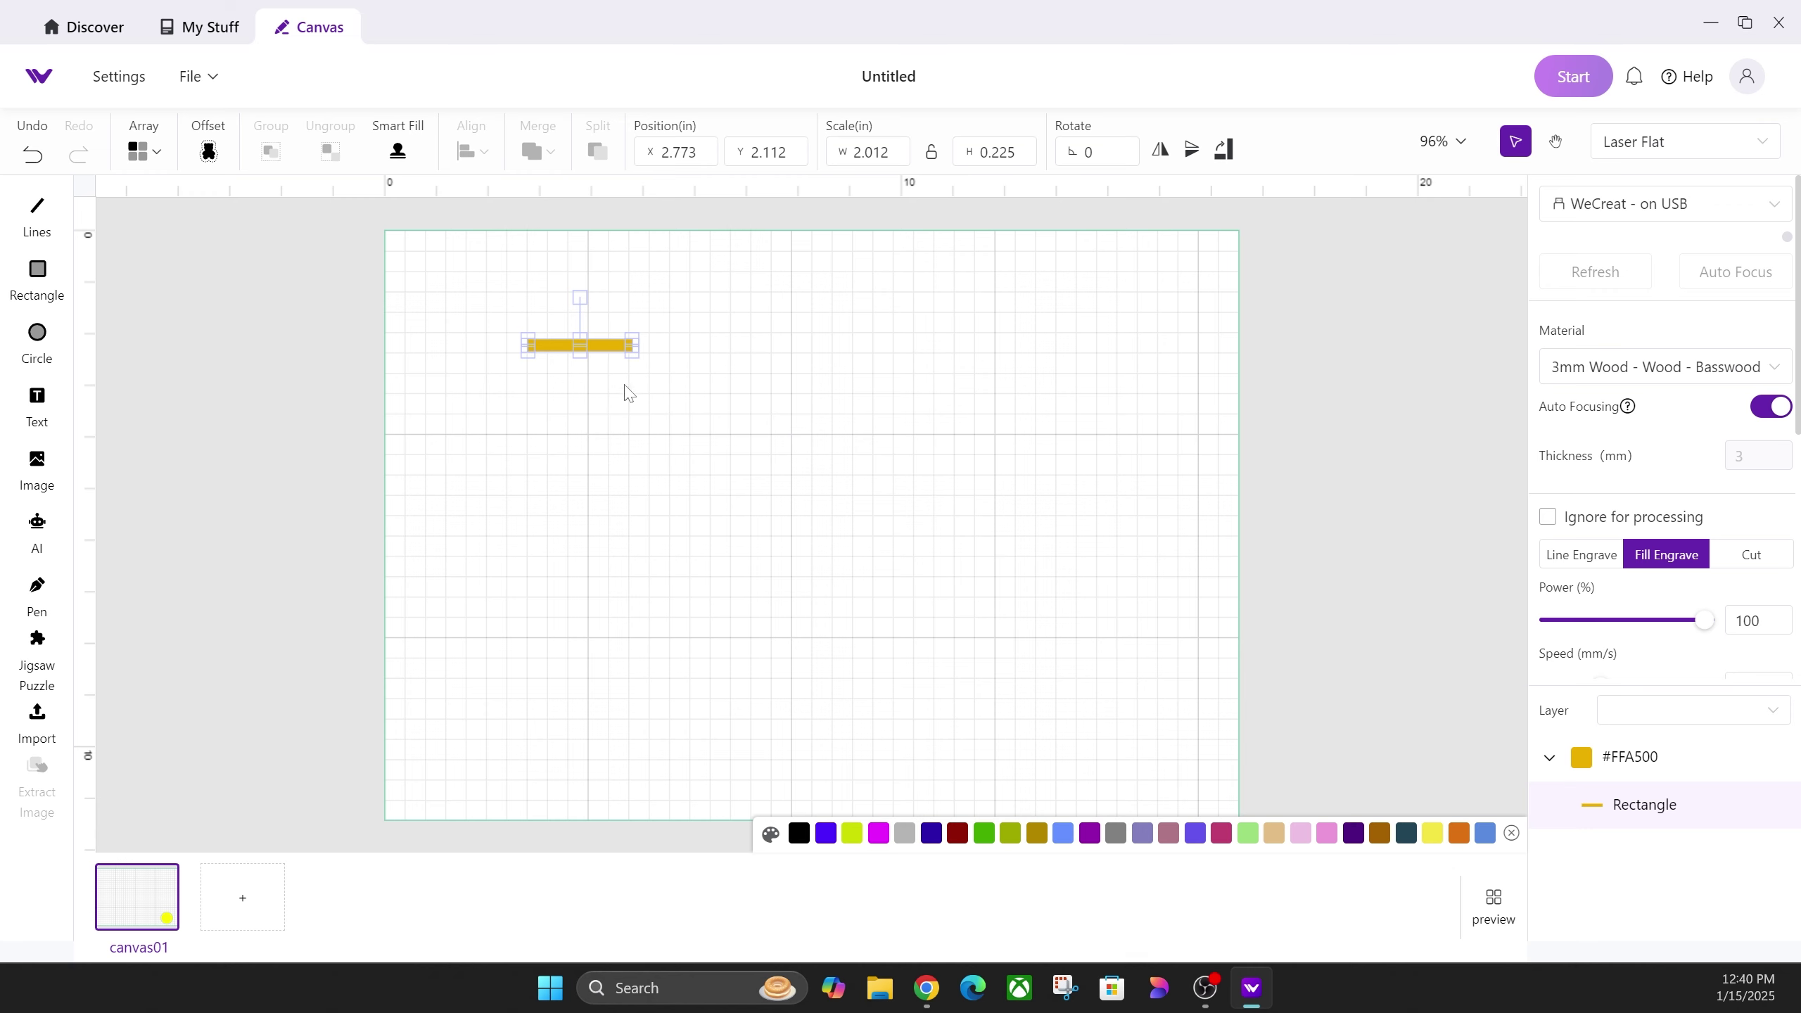
{"action": "key", "text": "ctrl+c"}
{"action": "key", "text": "ctrl+v"}
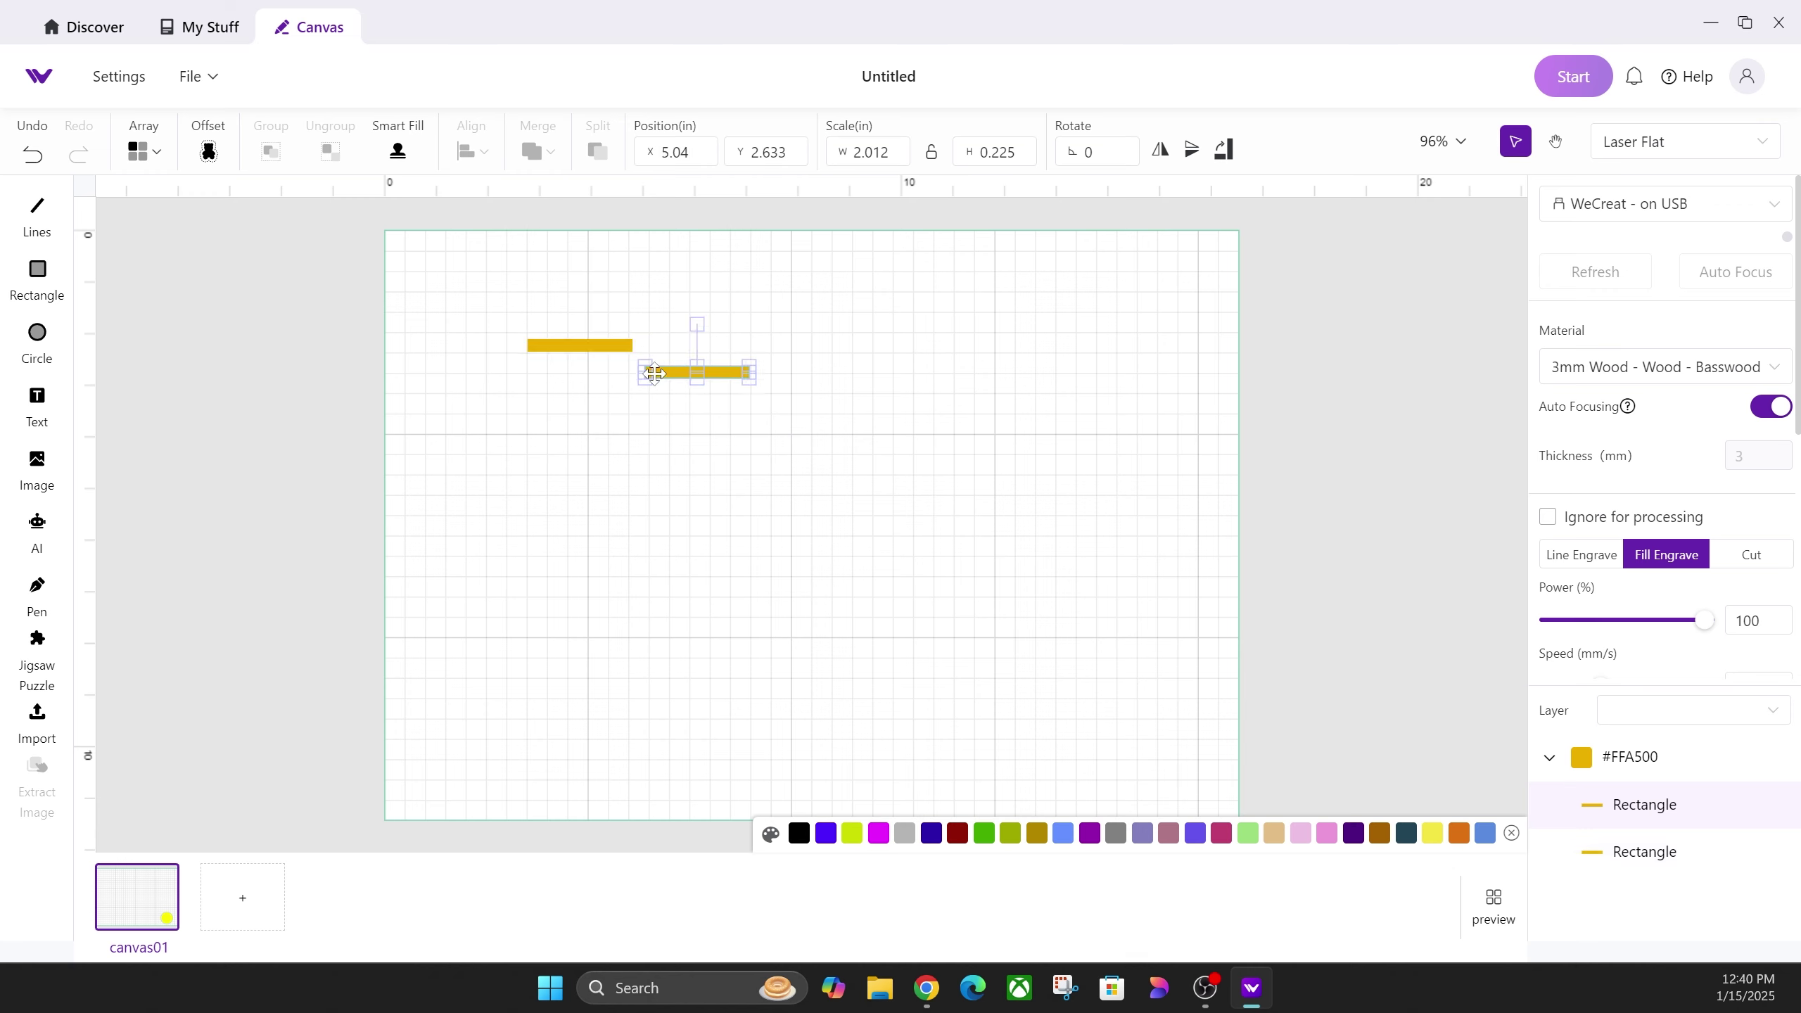
{"action": "left_click_drag", "start_coordinate": [726, 370], "coordinate": [609, 446]}
{"action": "key", "text": "ctrl+v"}
{"action": "left_click", "coordinate": [734, 429]}
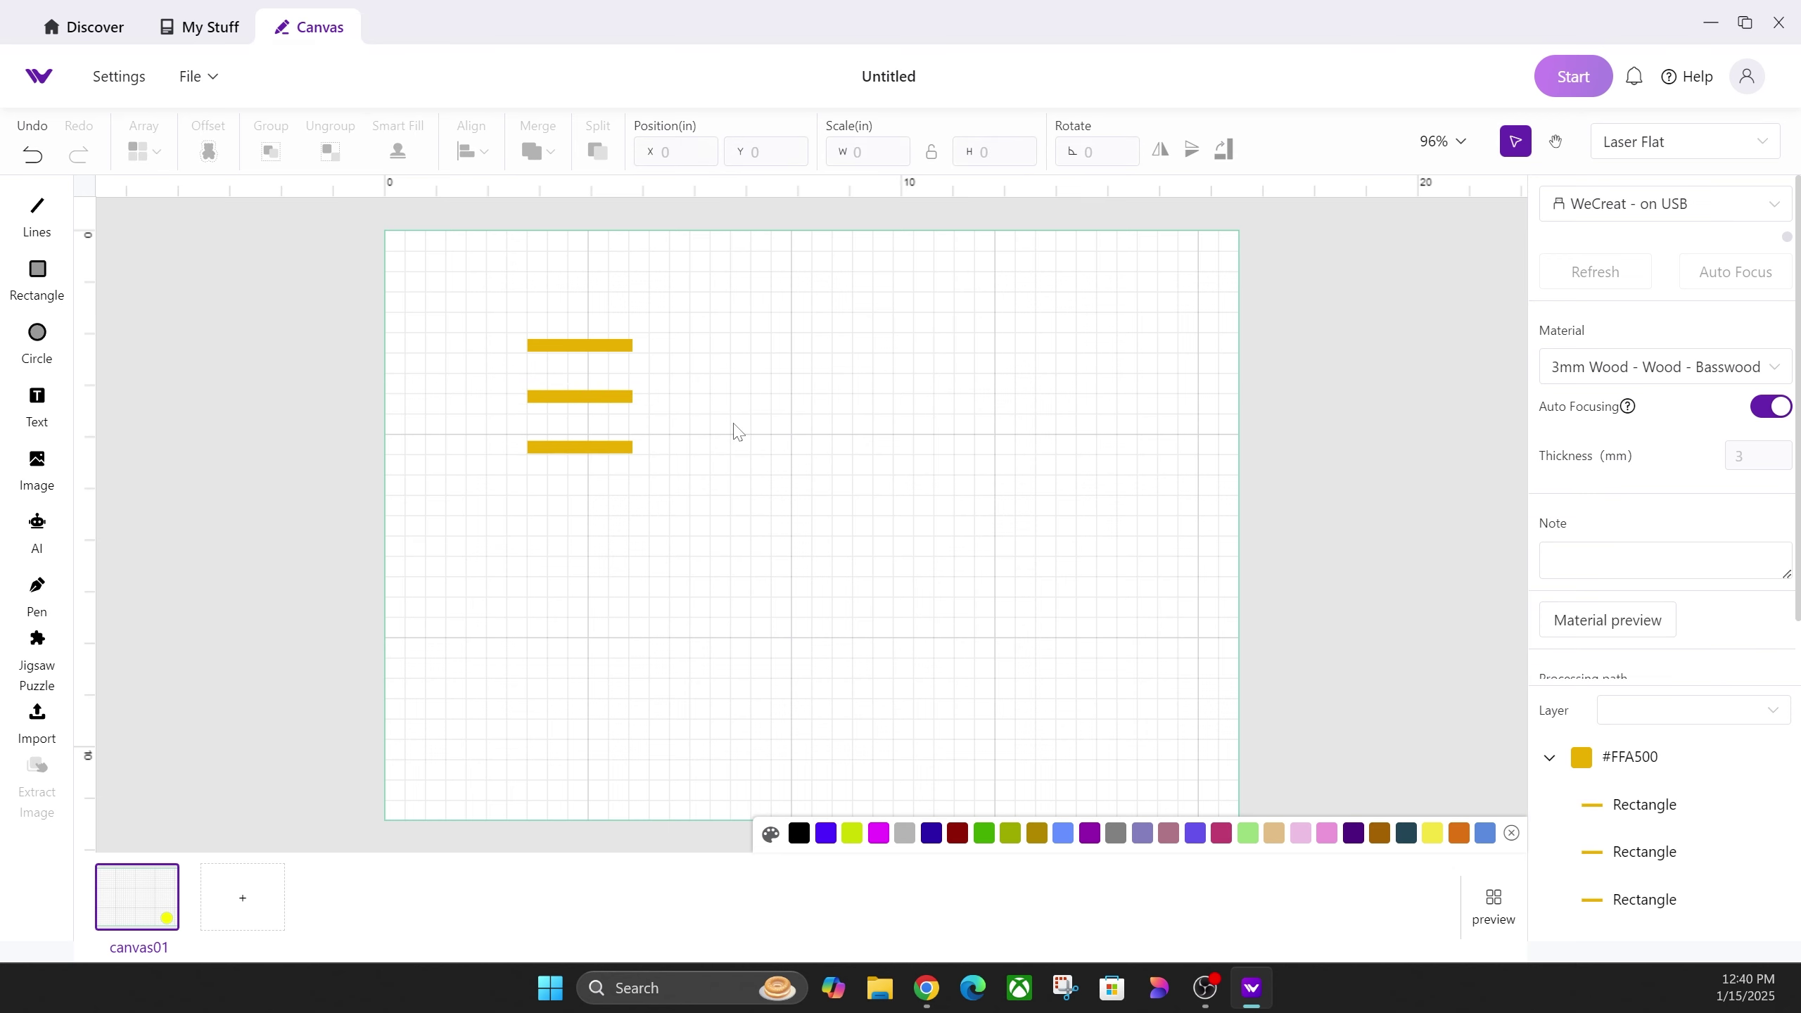
Move the top bar down so it partly overlaps the middle bar, and select the overlapping pair.
{"action": "left_click_drag", "start_coordinate": [651, 304], "coordinate": [542, 422]}
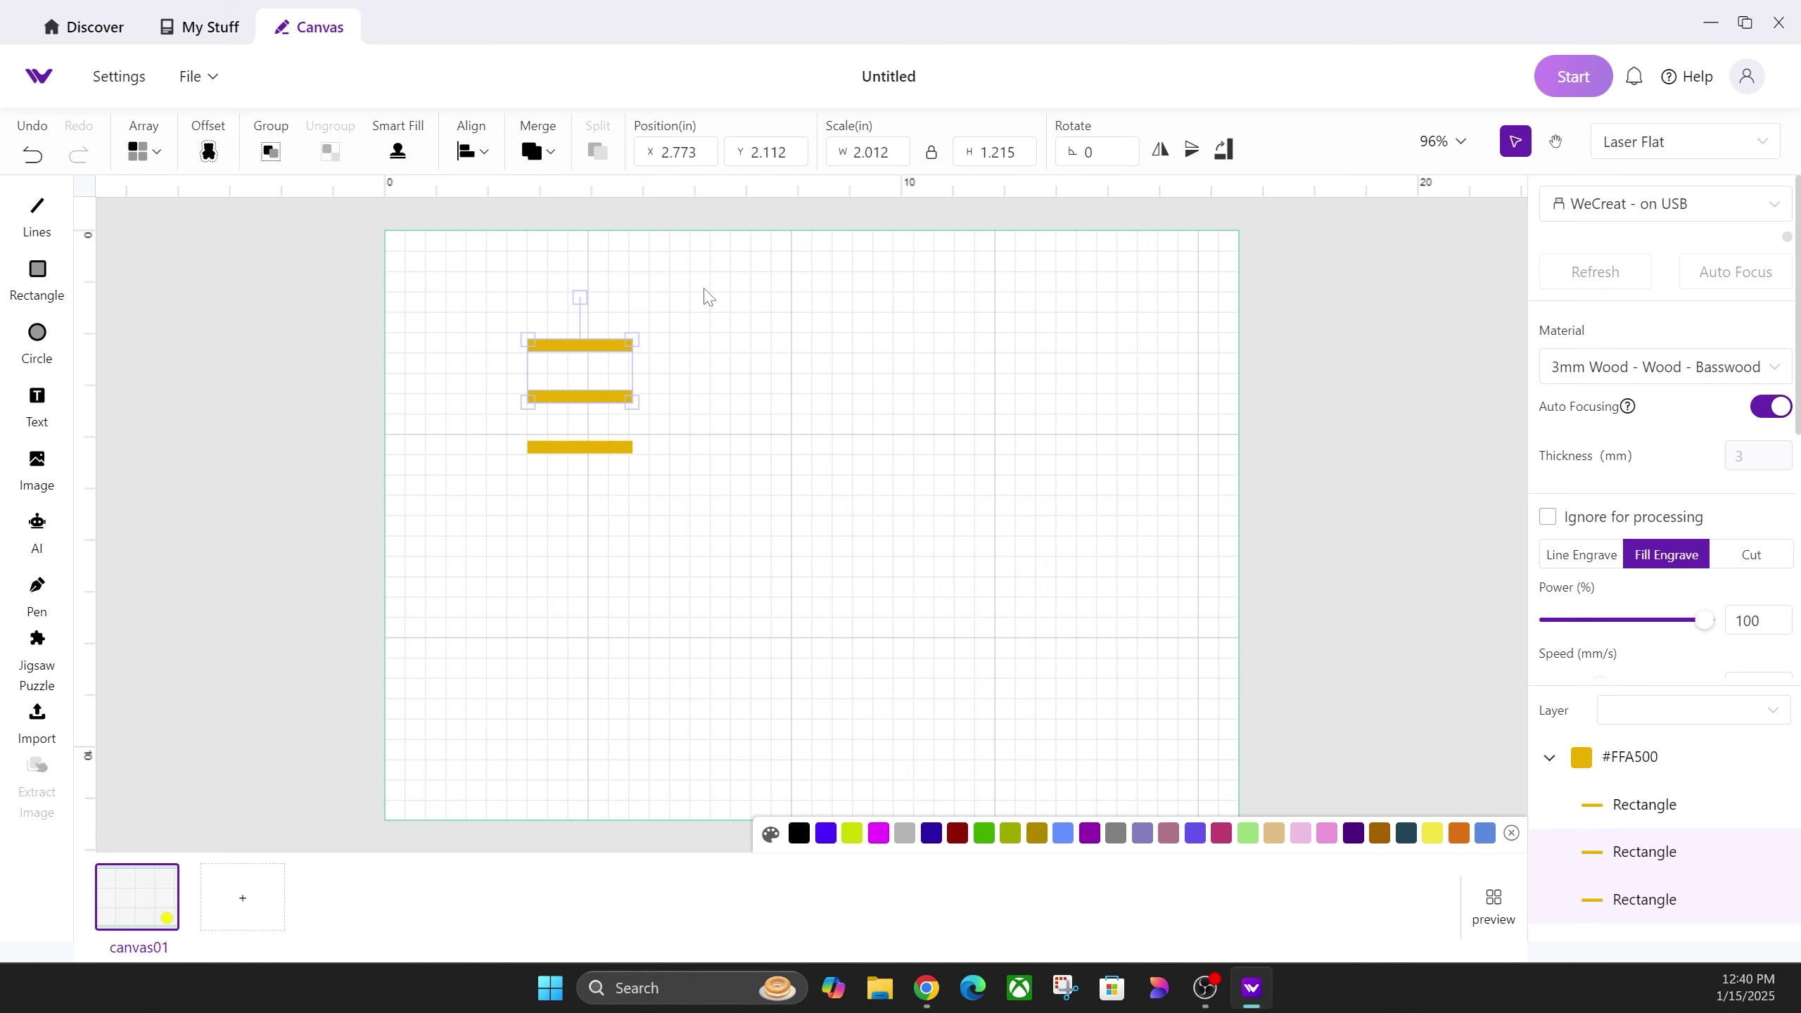
{"action": "left_click", "coordinate": [677, 304]}
{"action": "left_click_drag", "start_coordinate": [679, 294], "coordinate": [630, 398]}
{"action": "left_click", "coordinate": [735, 354]}
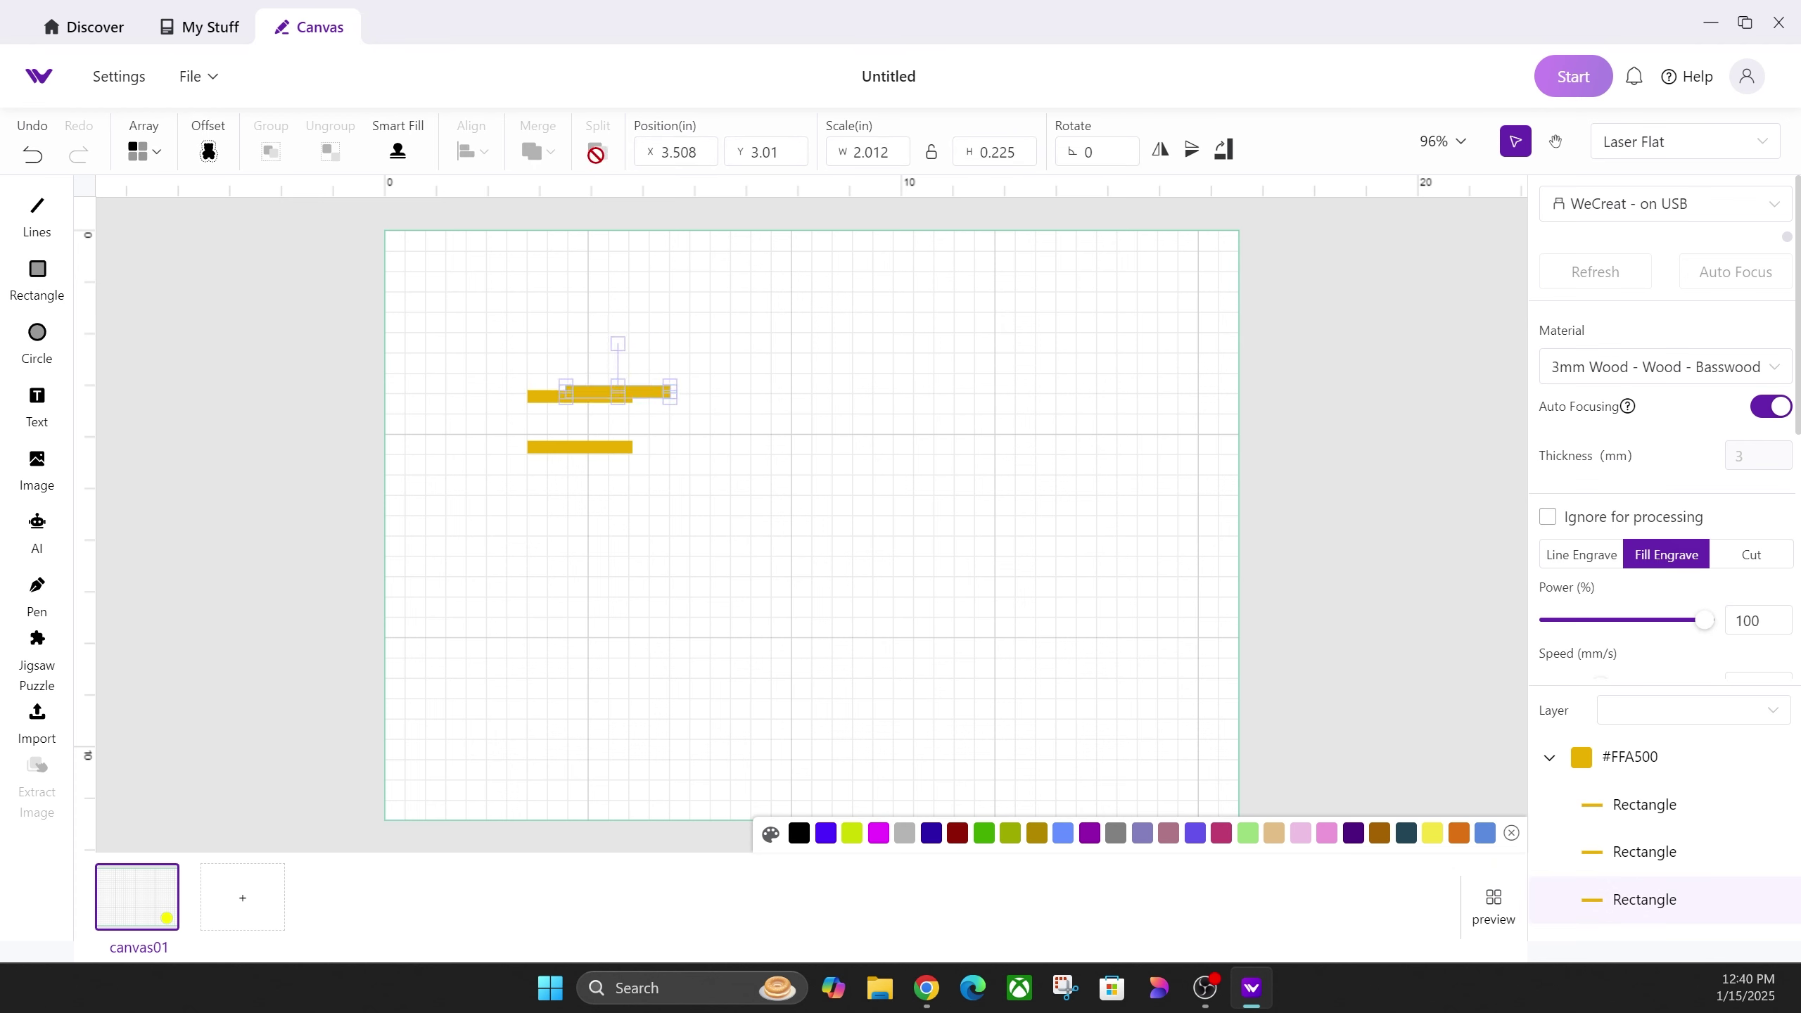
{"action": "left_click_drag", "start_coordinate": [633, 297], "coordinate": [570, 438]}
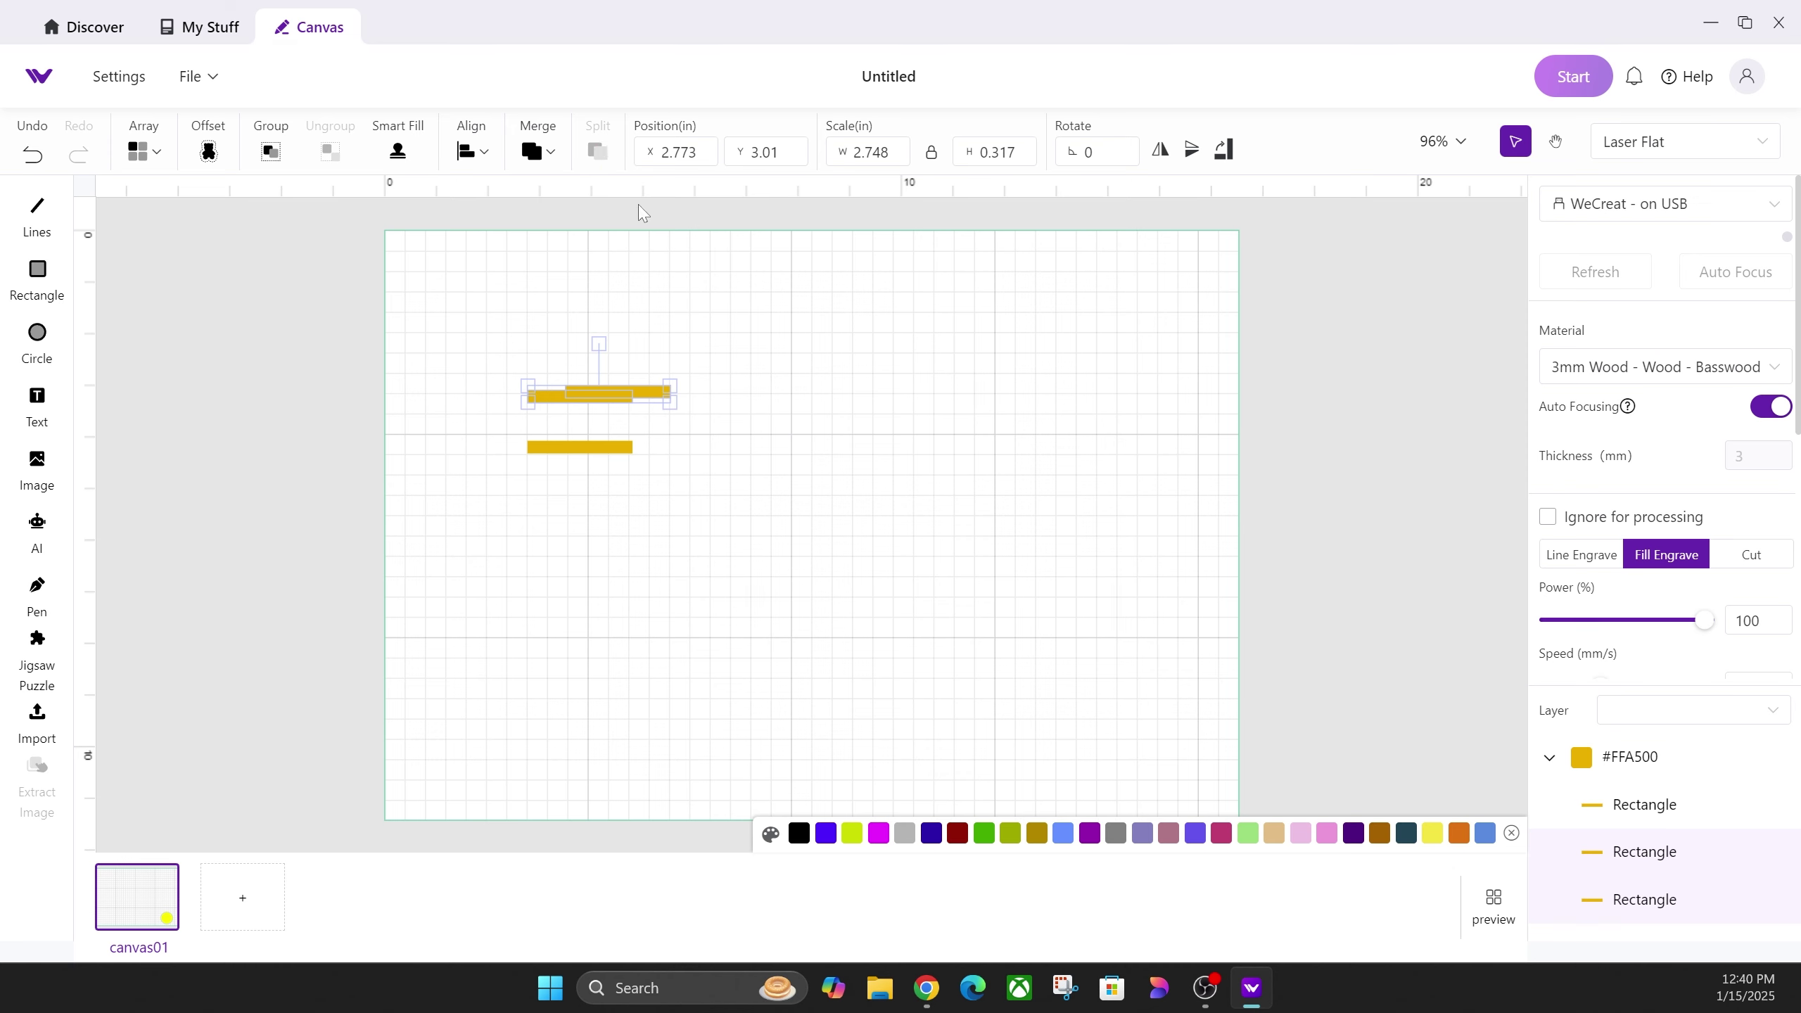
Reselect the two overlapping bars, mirror them horizontally and vertically, and rotate them.
{"action": "left_click", "coordinate": [698, 261]}
{"action": "left_click_drag", "start_coordinate": [672, 328], "coordinate": [575, 440]}
{"action": "left_click", "coordinate": [1160, 150]}
{"action": "left_click", "coordinate": [1193, 157]}
{"action": "left_click", "coordinate": [1225, 151]}
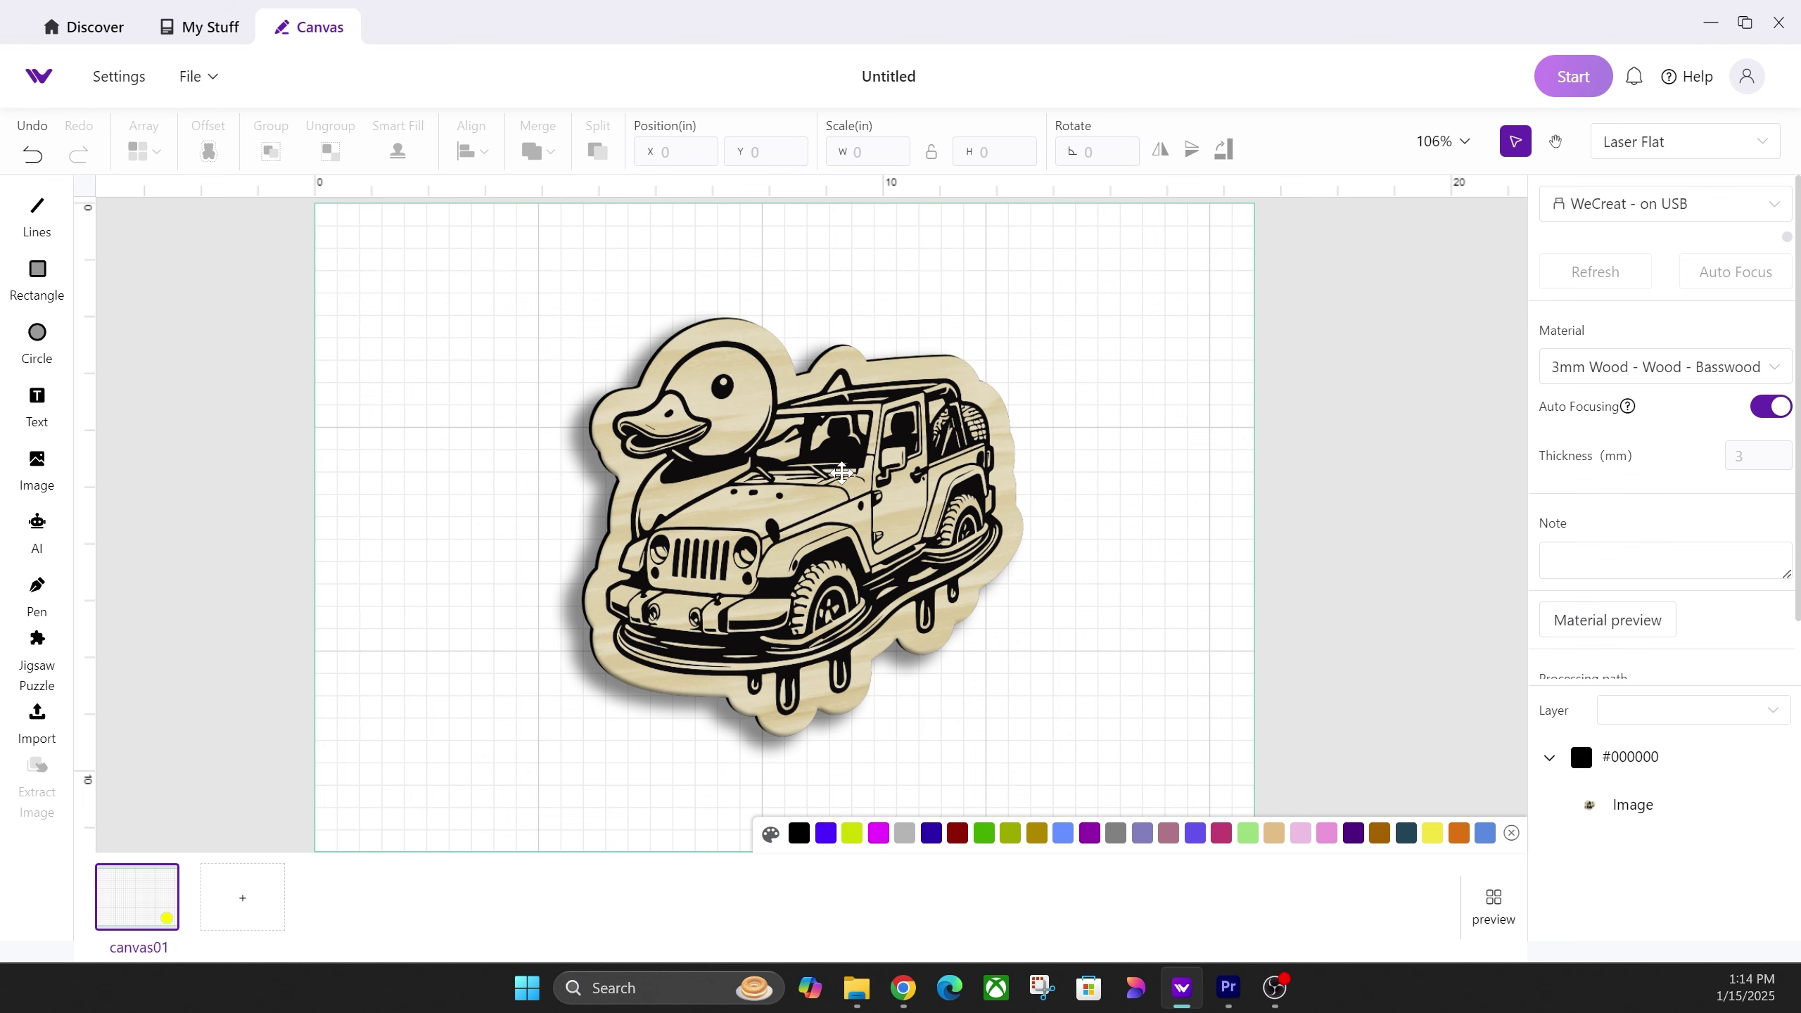
Draw a rectangle about 1.0 × 0.78 in beside the duck-and-Jeep image and set its processing mode to Cut.
{"action": "left_click", "coordinate": [841, 473]}
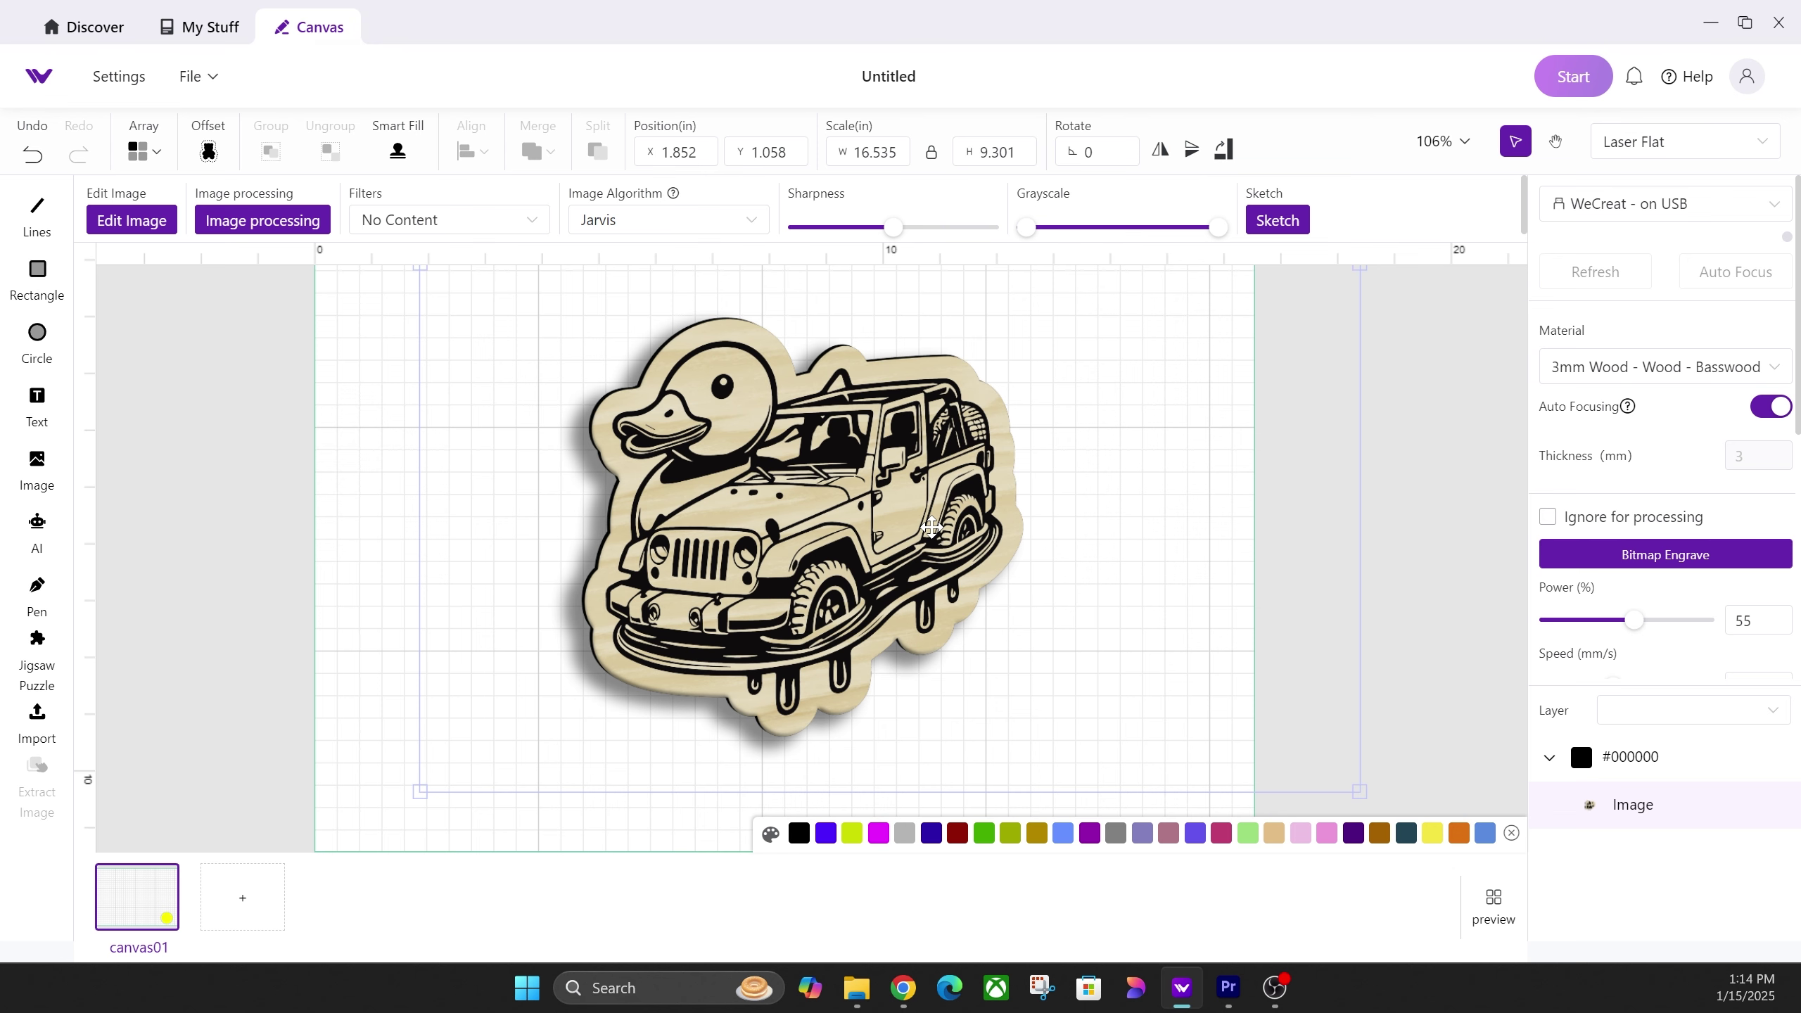
{"action": "left_click", "coordinate": [36, 273]}
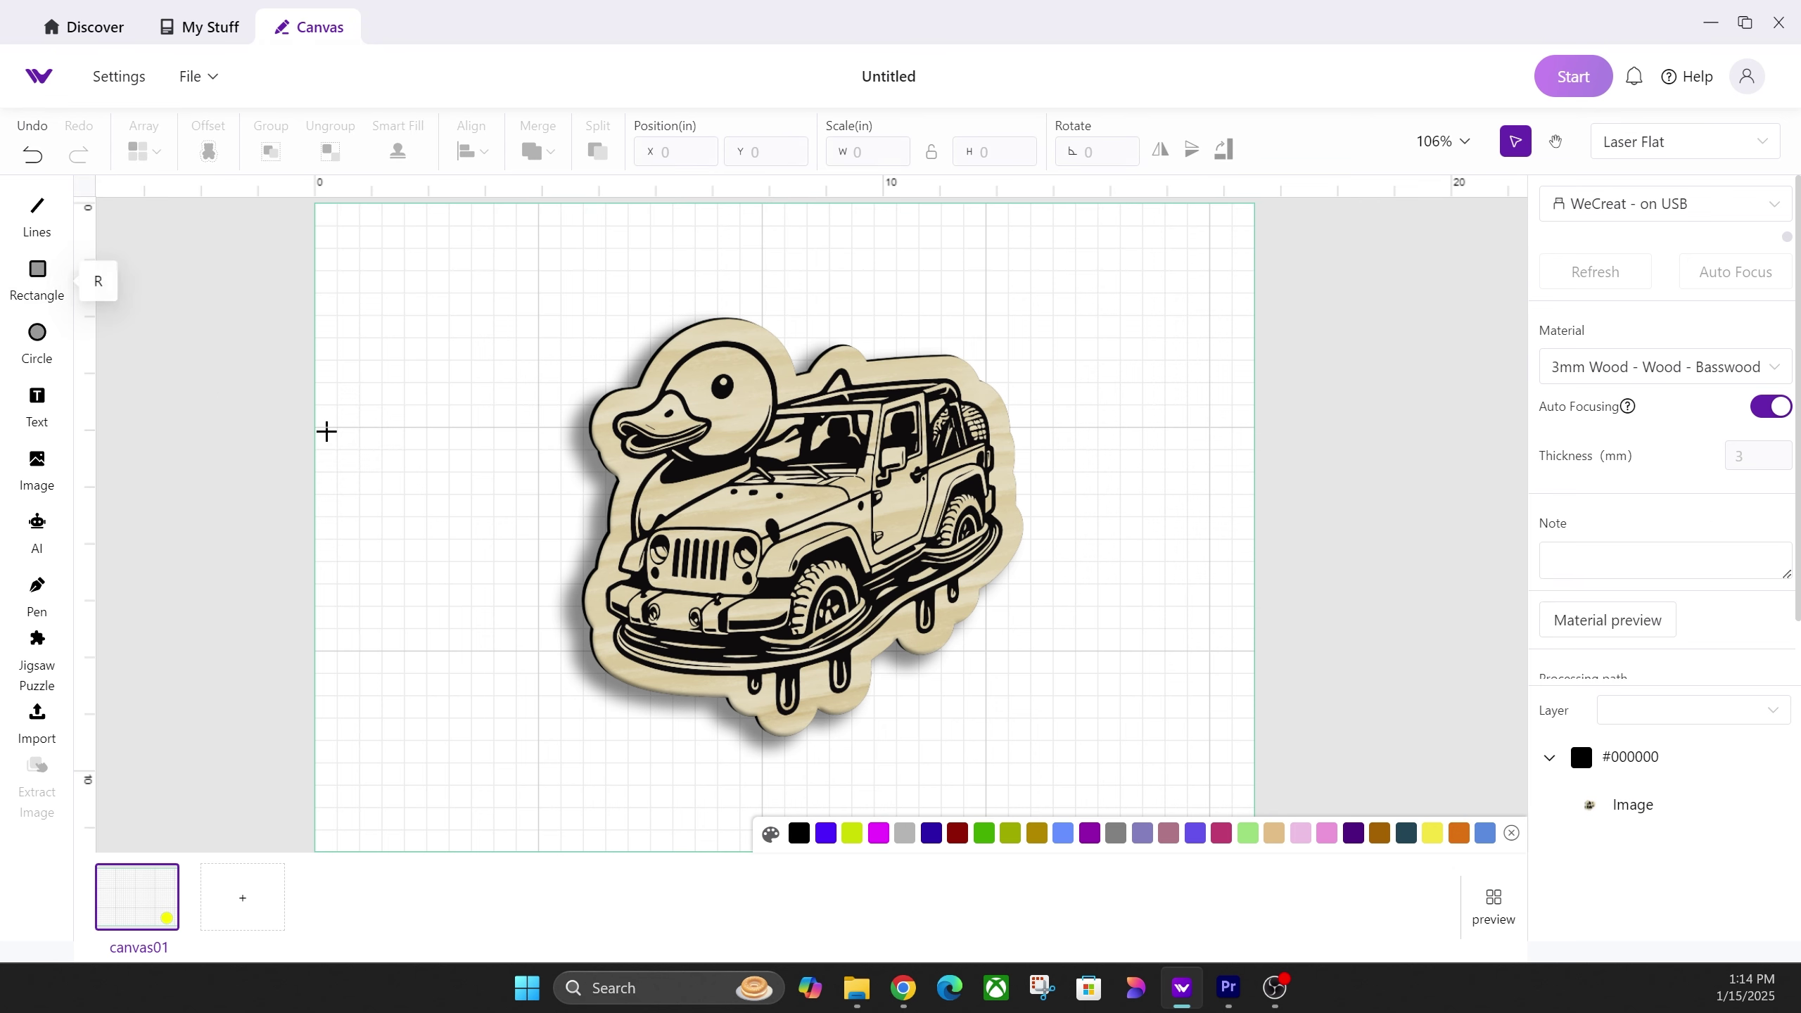
{"action": "left_click_drag", "start_coordinate": [345, 373], "coordinate": [403, 420]}
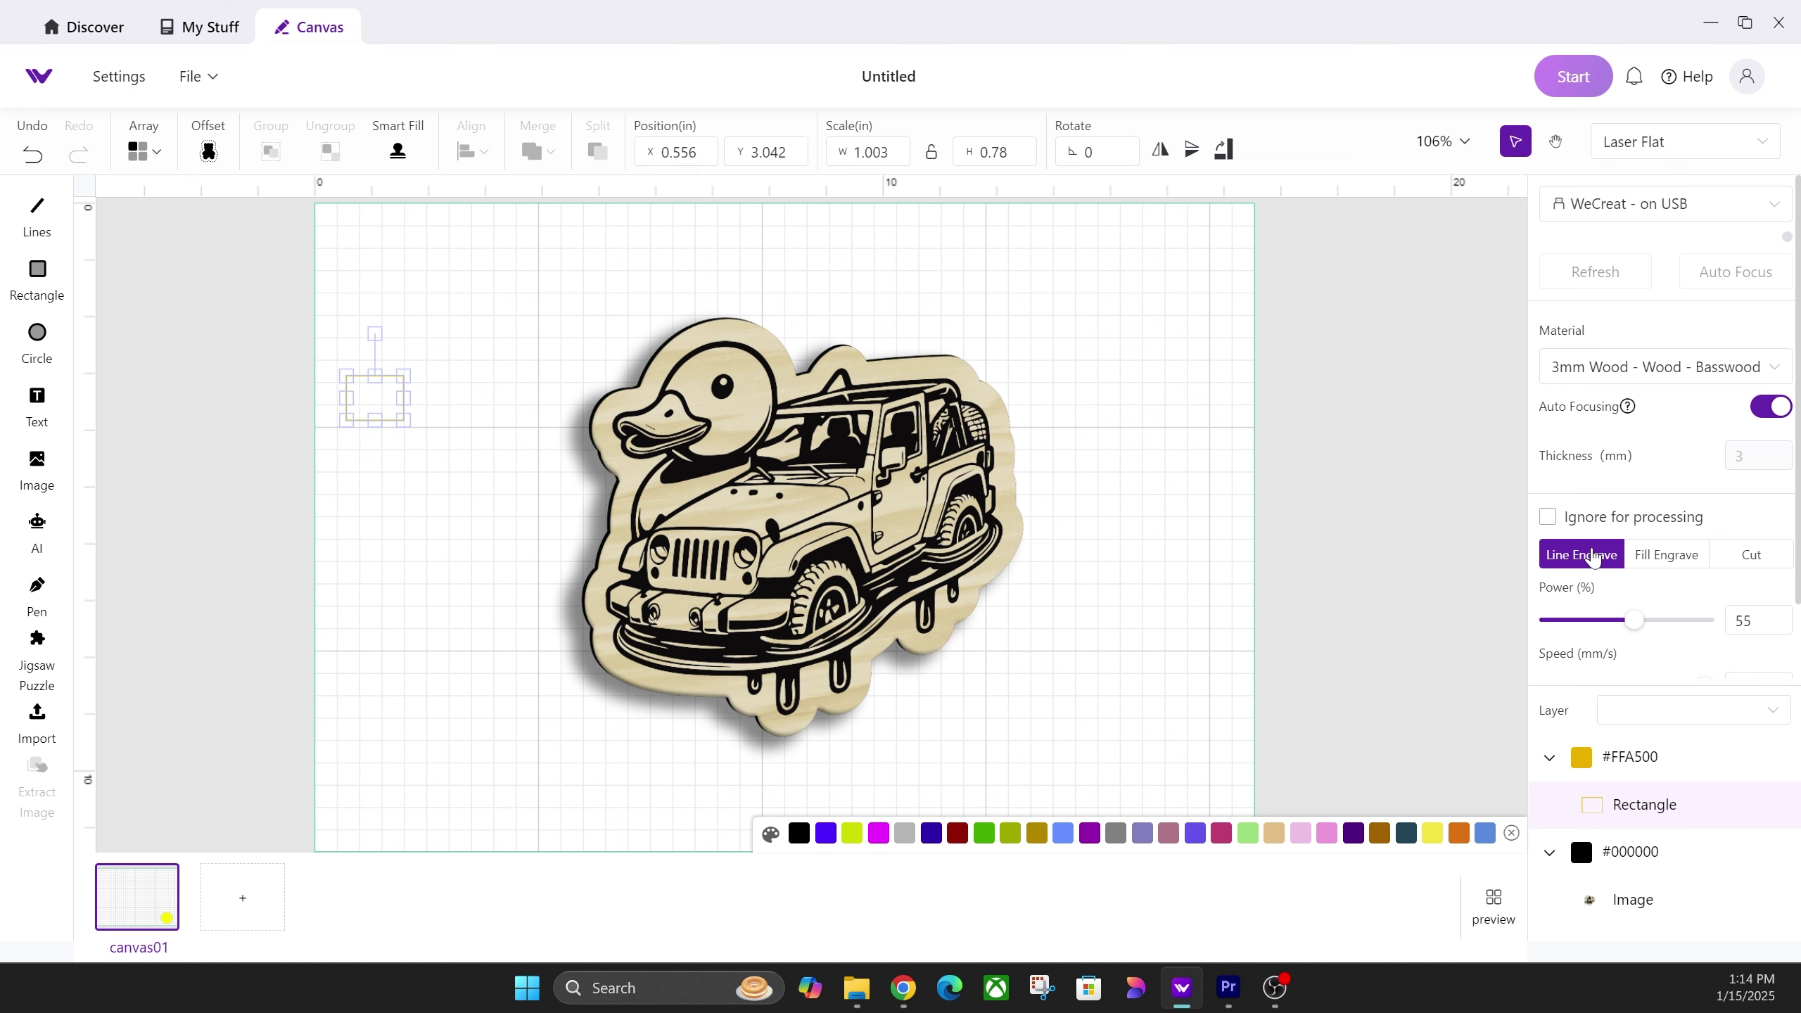
{"action": "left_click", "coordinate": [1666, 555]}
{"action": "left_click", "coordinate": [1750, 557]}
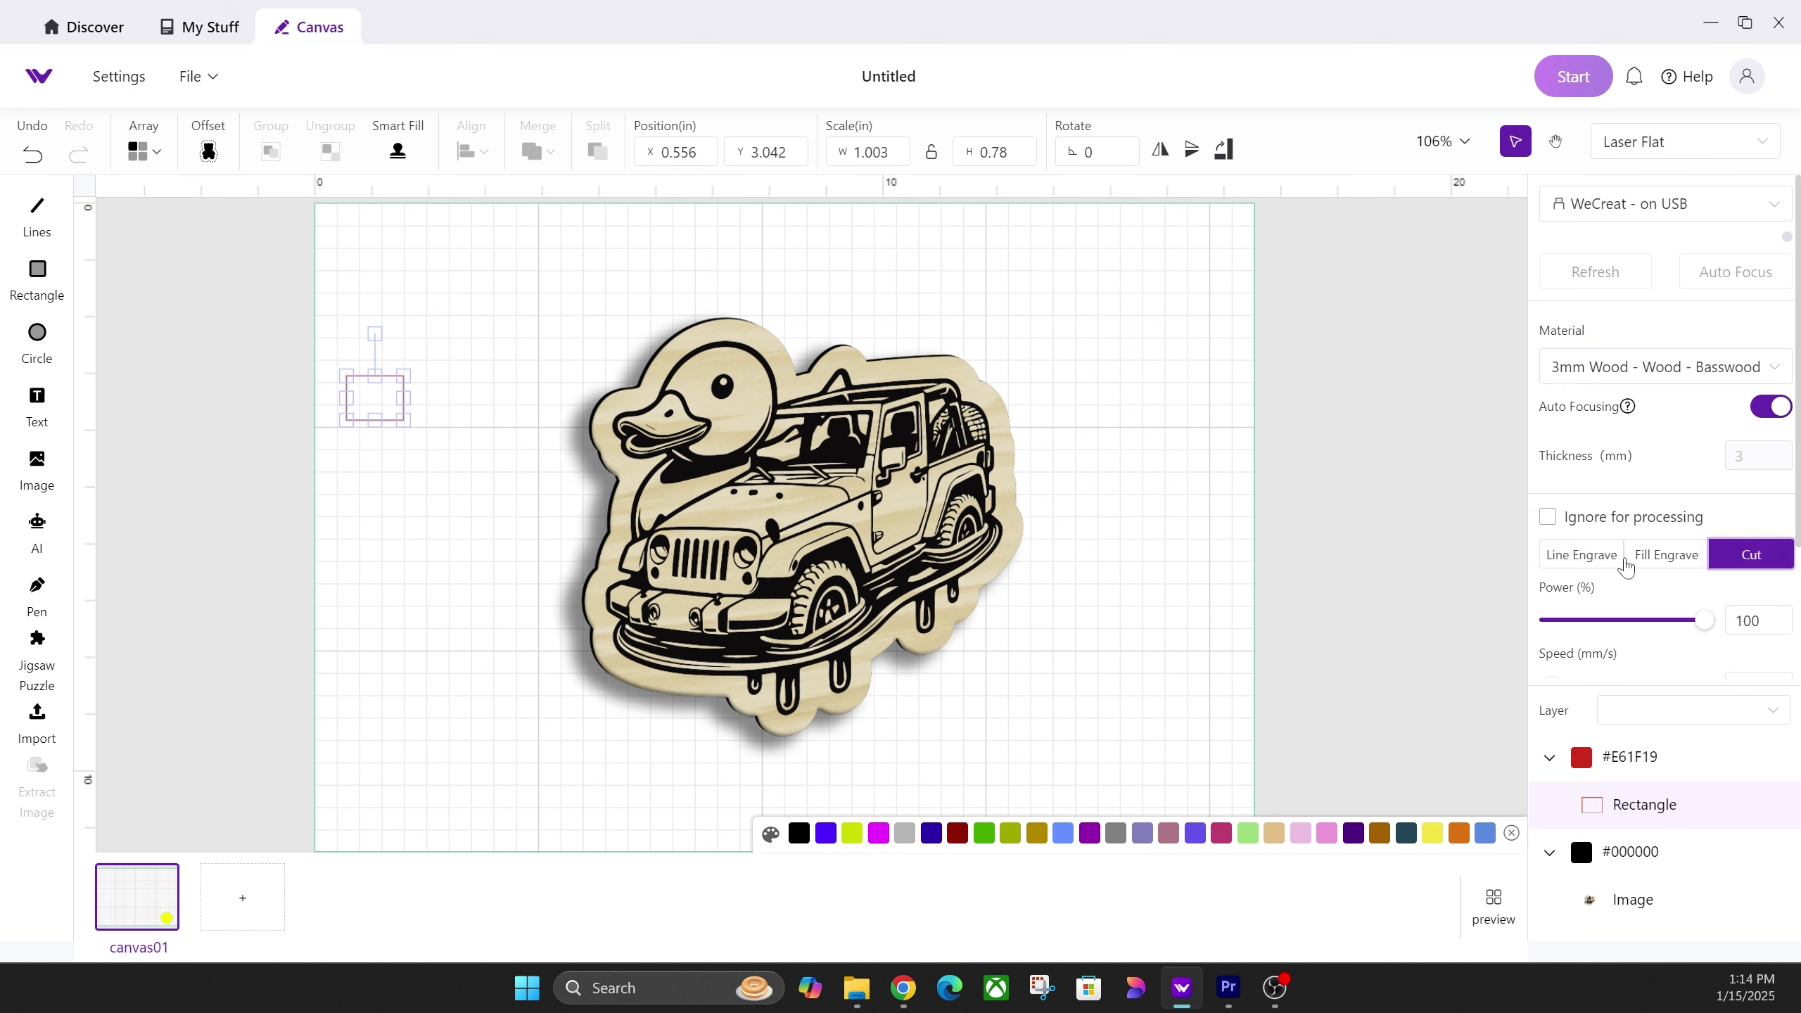
Shift the duck-and-Jeep image slightly, open it for editing, and remove its shadow with the wand at tolerance 32.
{"action": "left_click", "coordinate": [681, 540]}
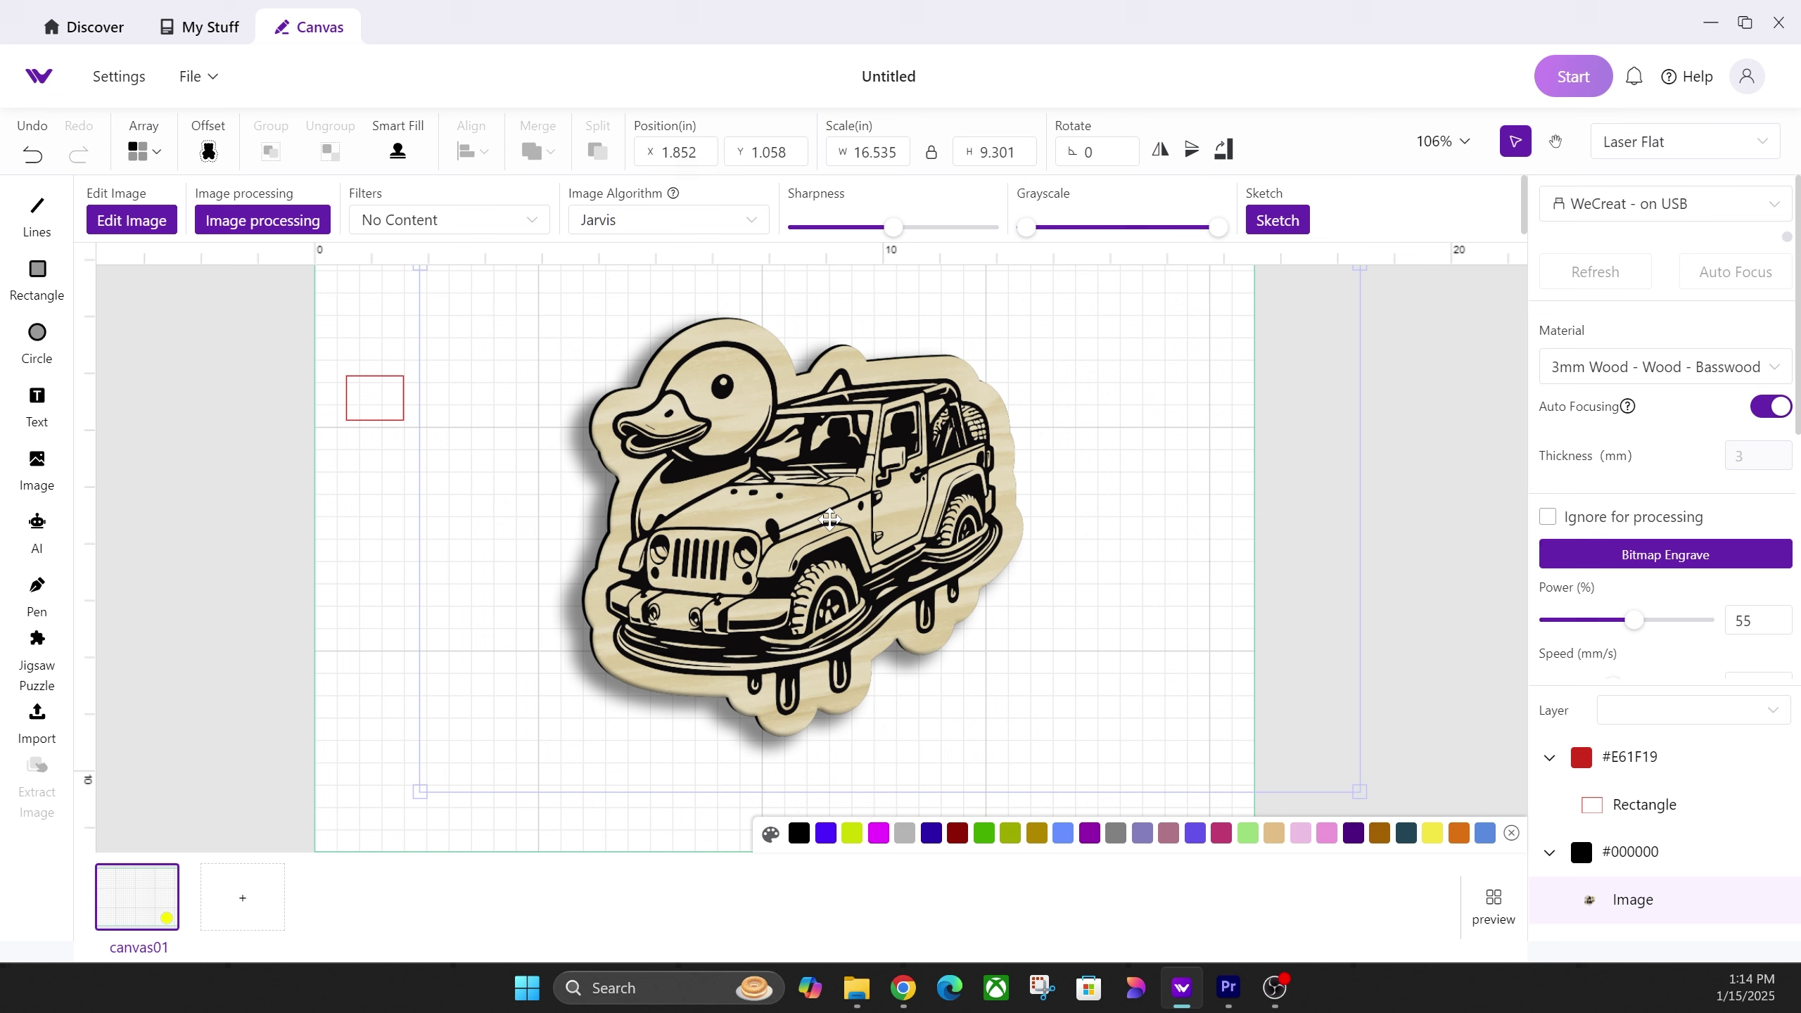
{"action": "left_click_drag", "start_coordinate": [815, 496], "coordinate": [832, 495]}
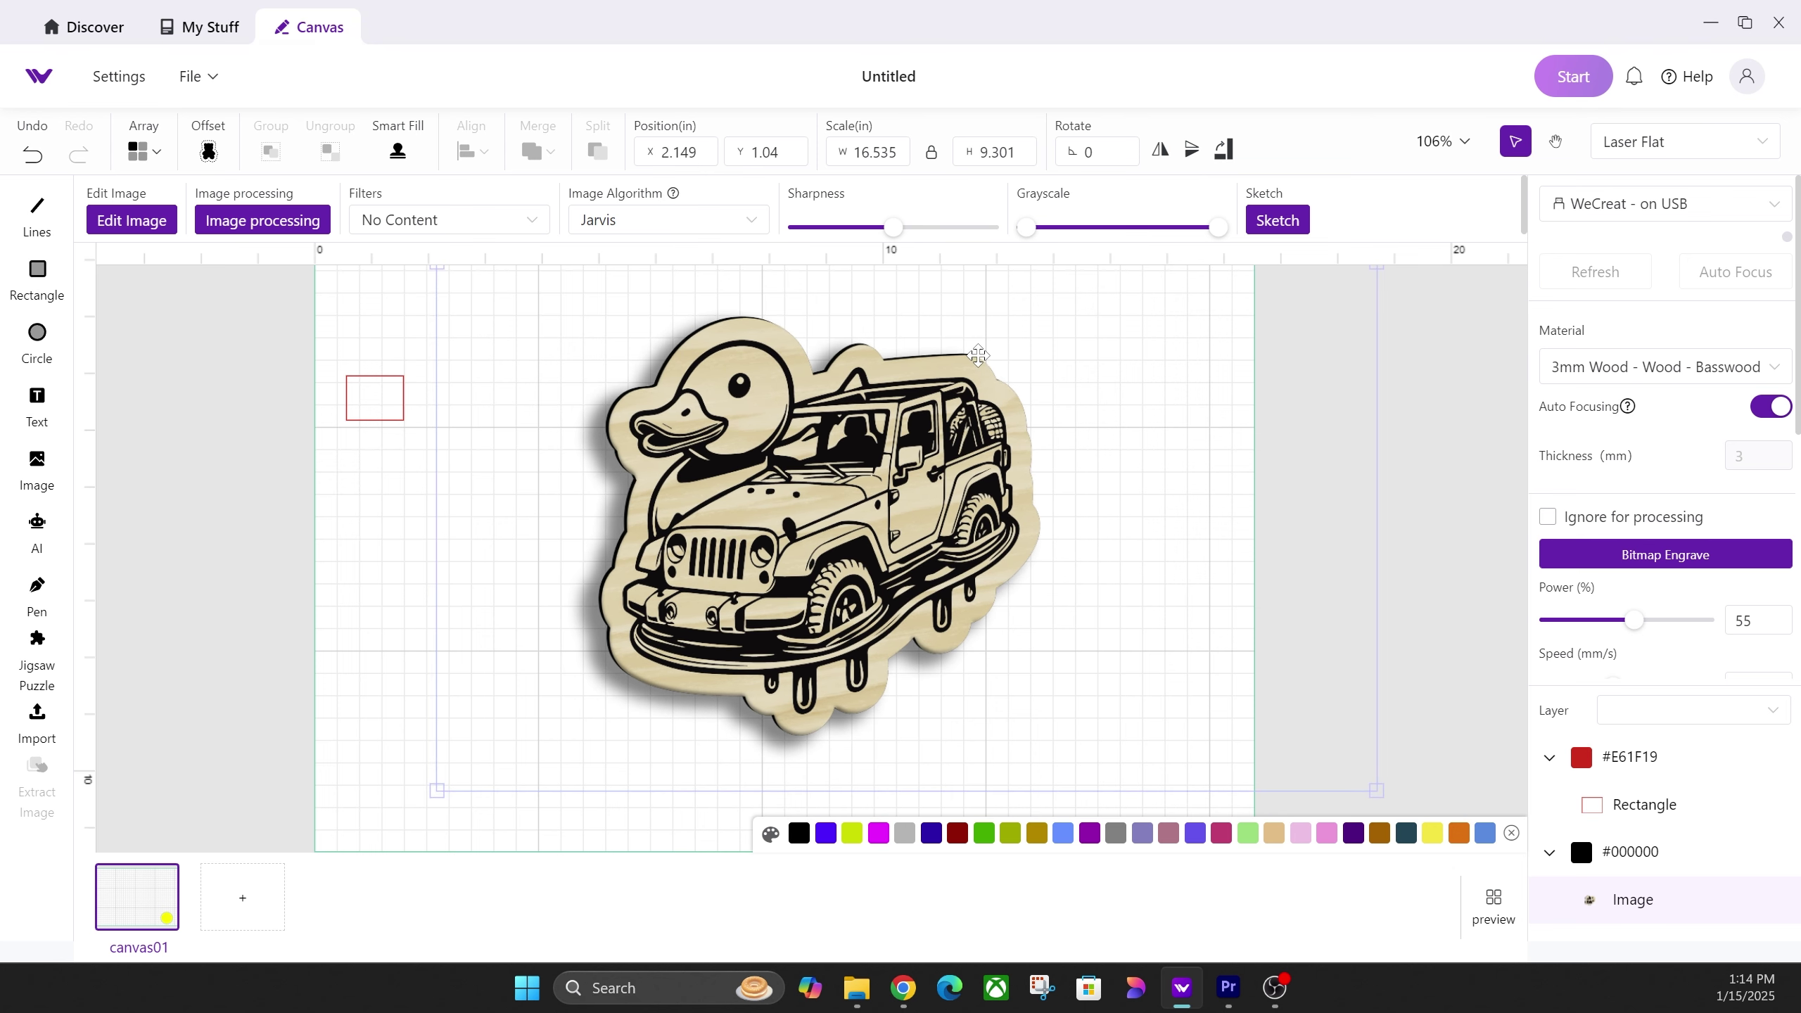
{"action": "left_click", "coordinate": [144, 220]}
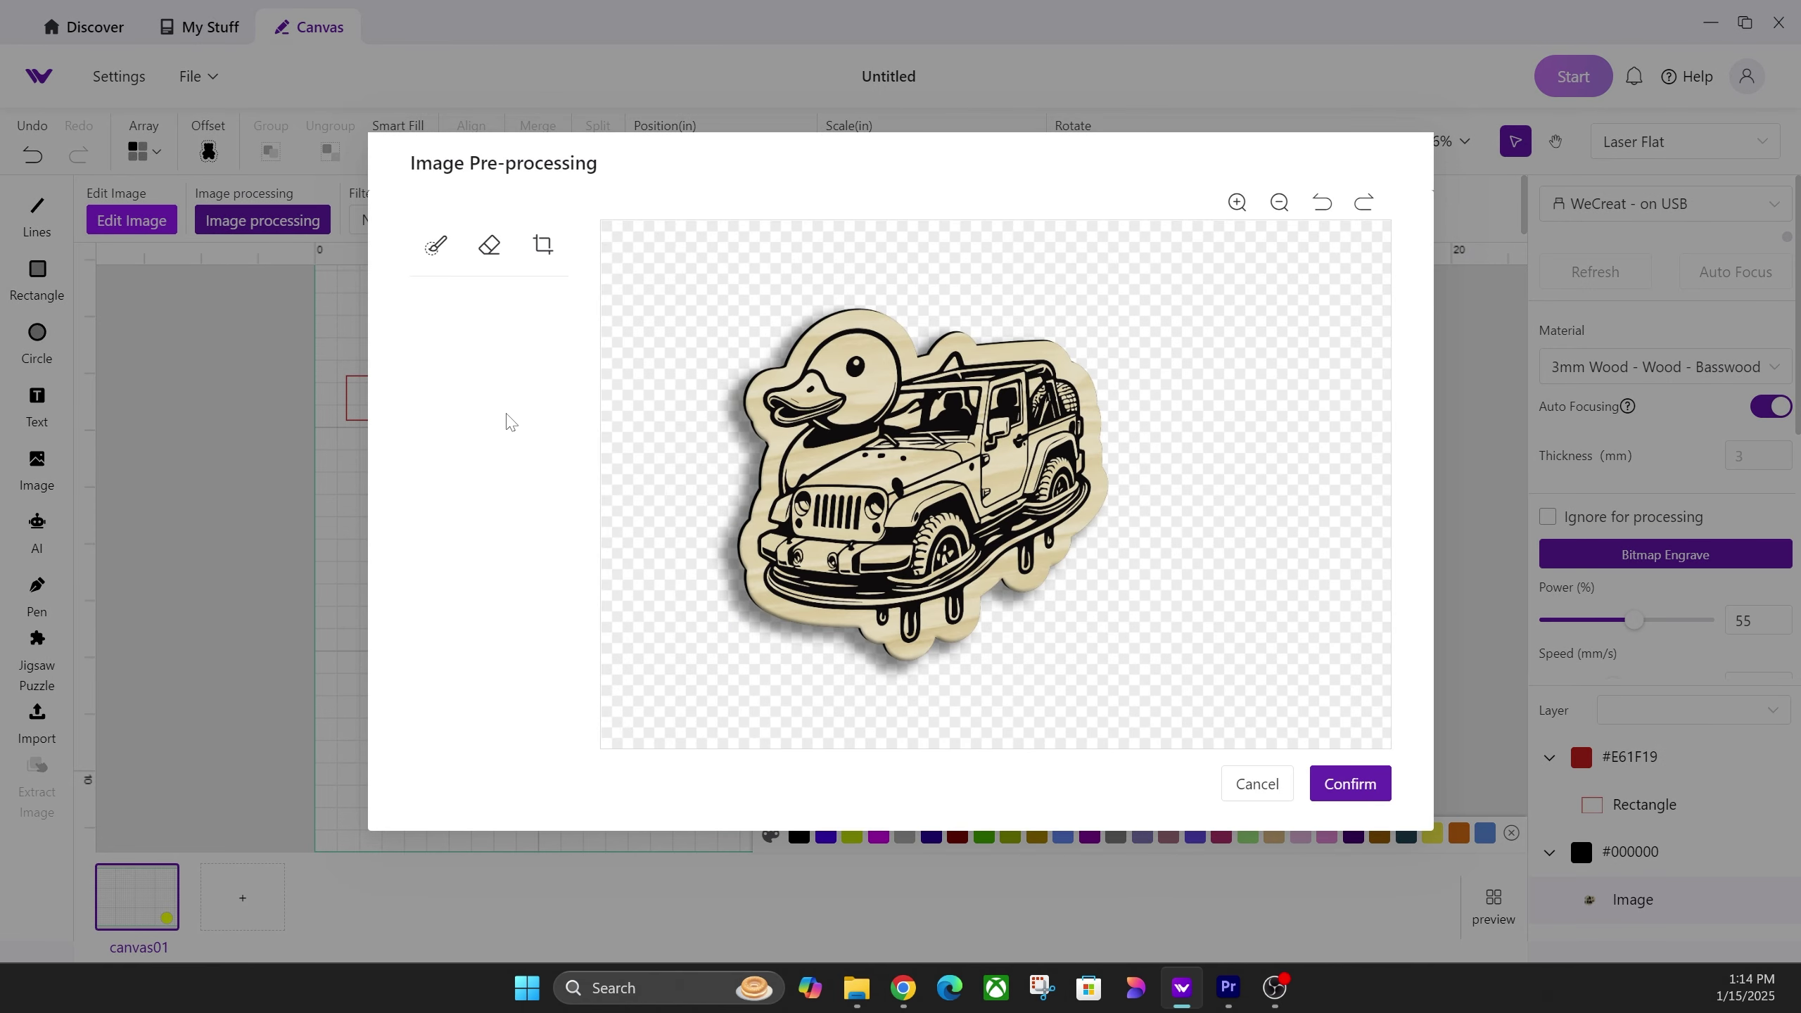
{"action": "left_click", "coordinate": [434, 244]}
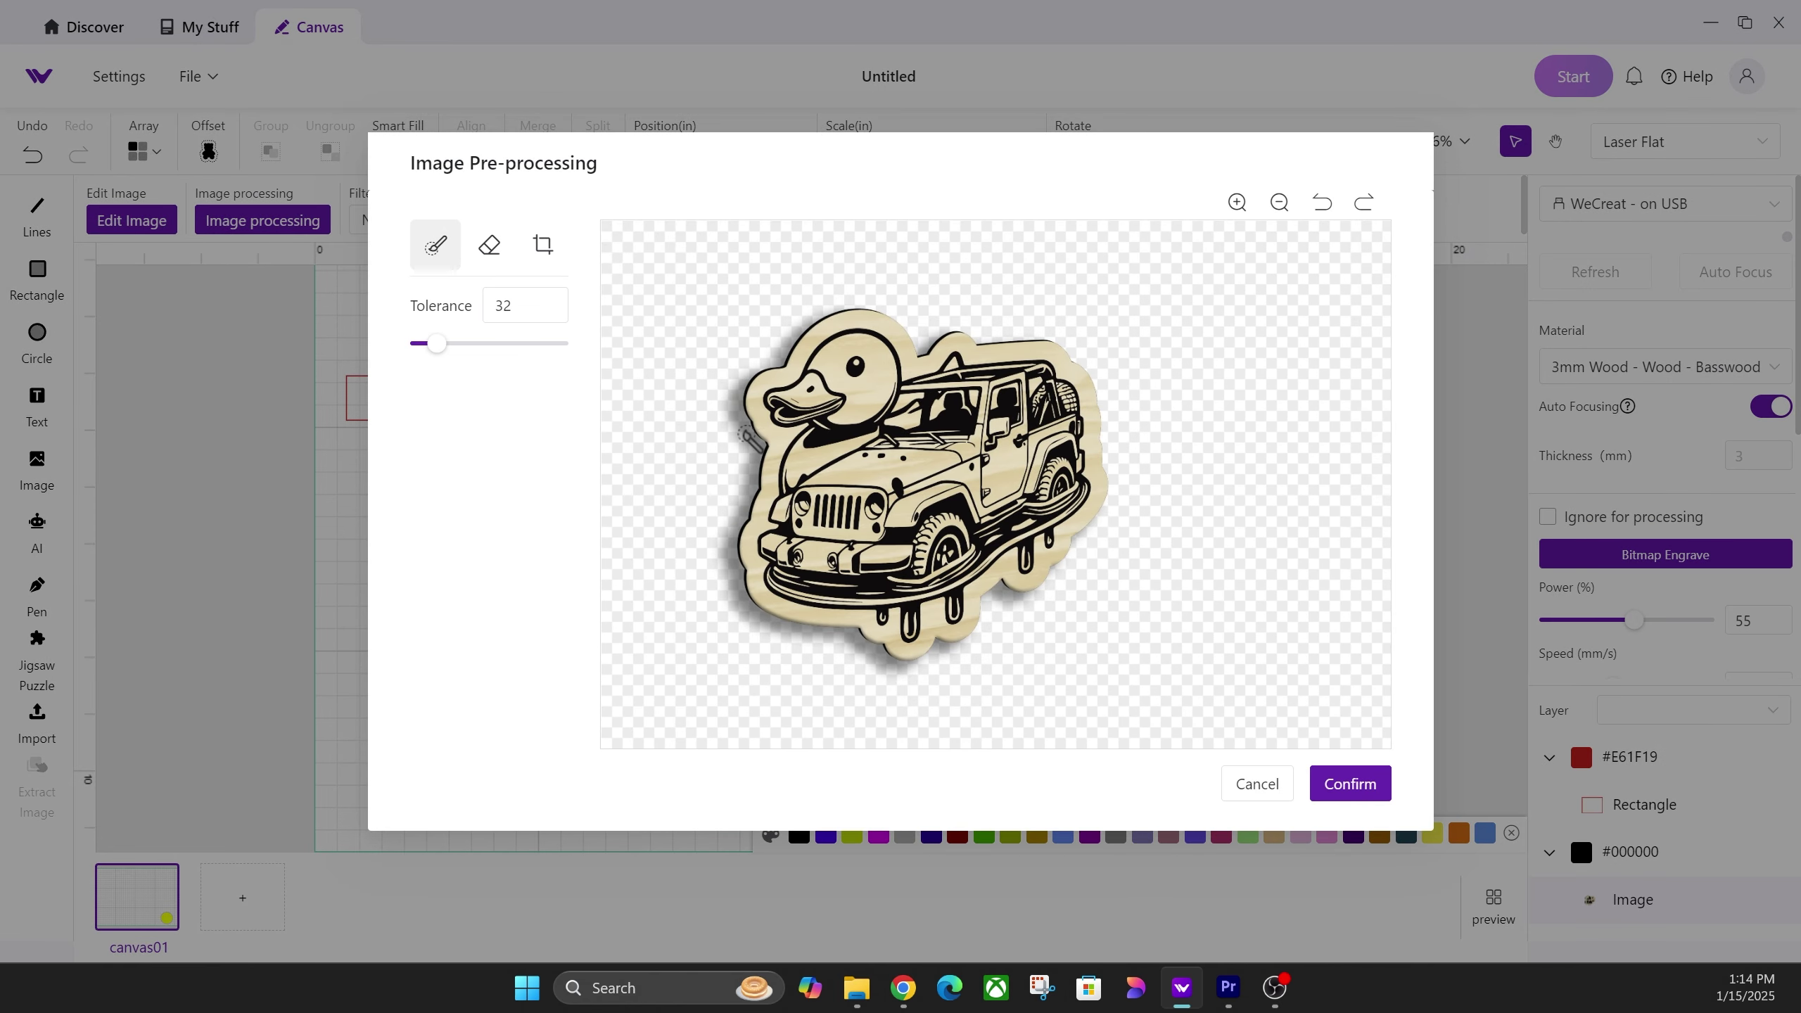
{"action": "left_click", "coordinate": [749, 441]}
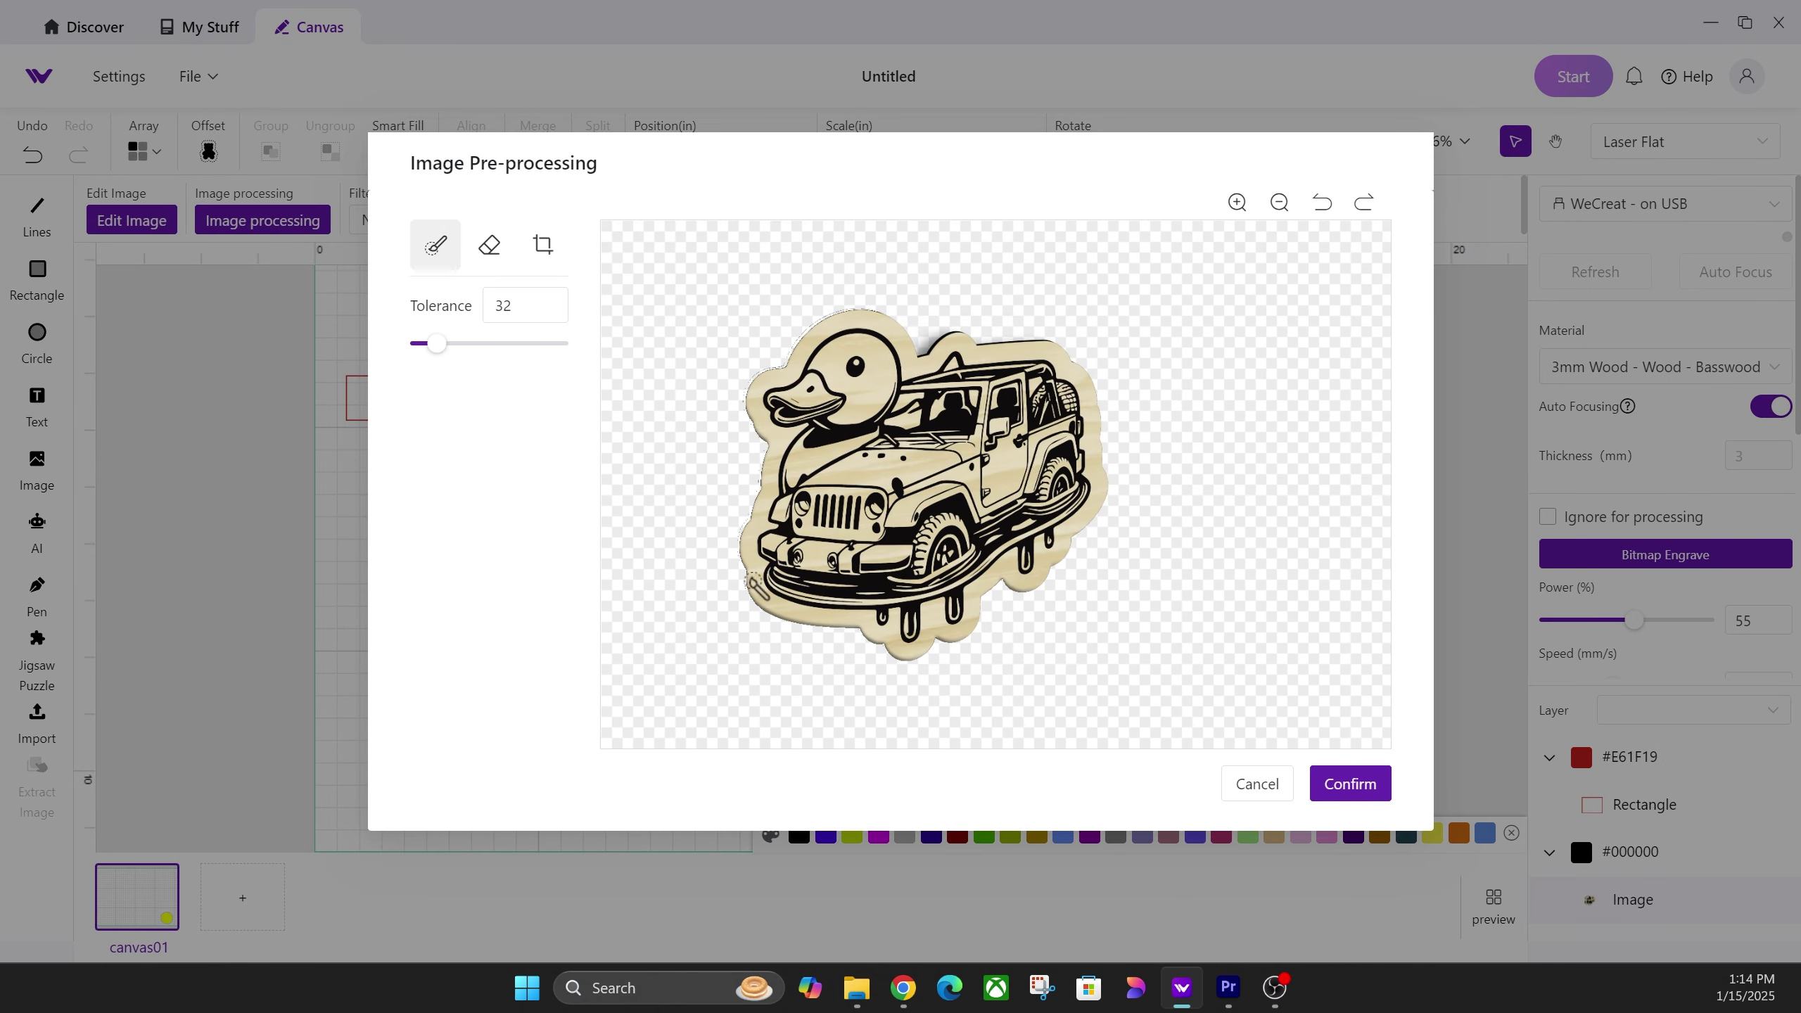
Erase along the image's outer wooden border from the duck's beak to the lower edge at size 12, and enlarge the eraser.
{"action": "left_click", "coordinate": [486, 259]}
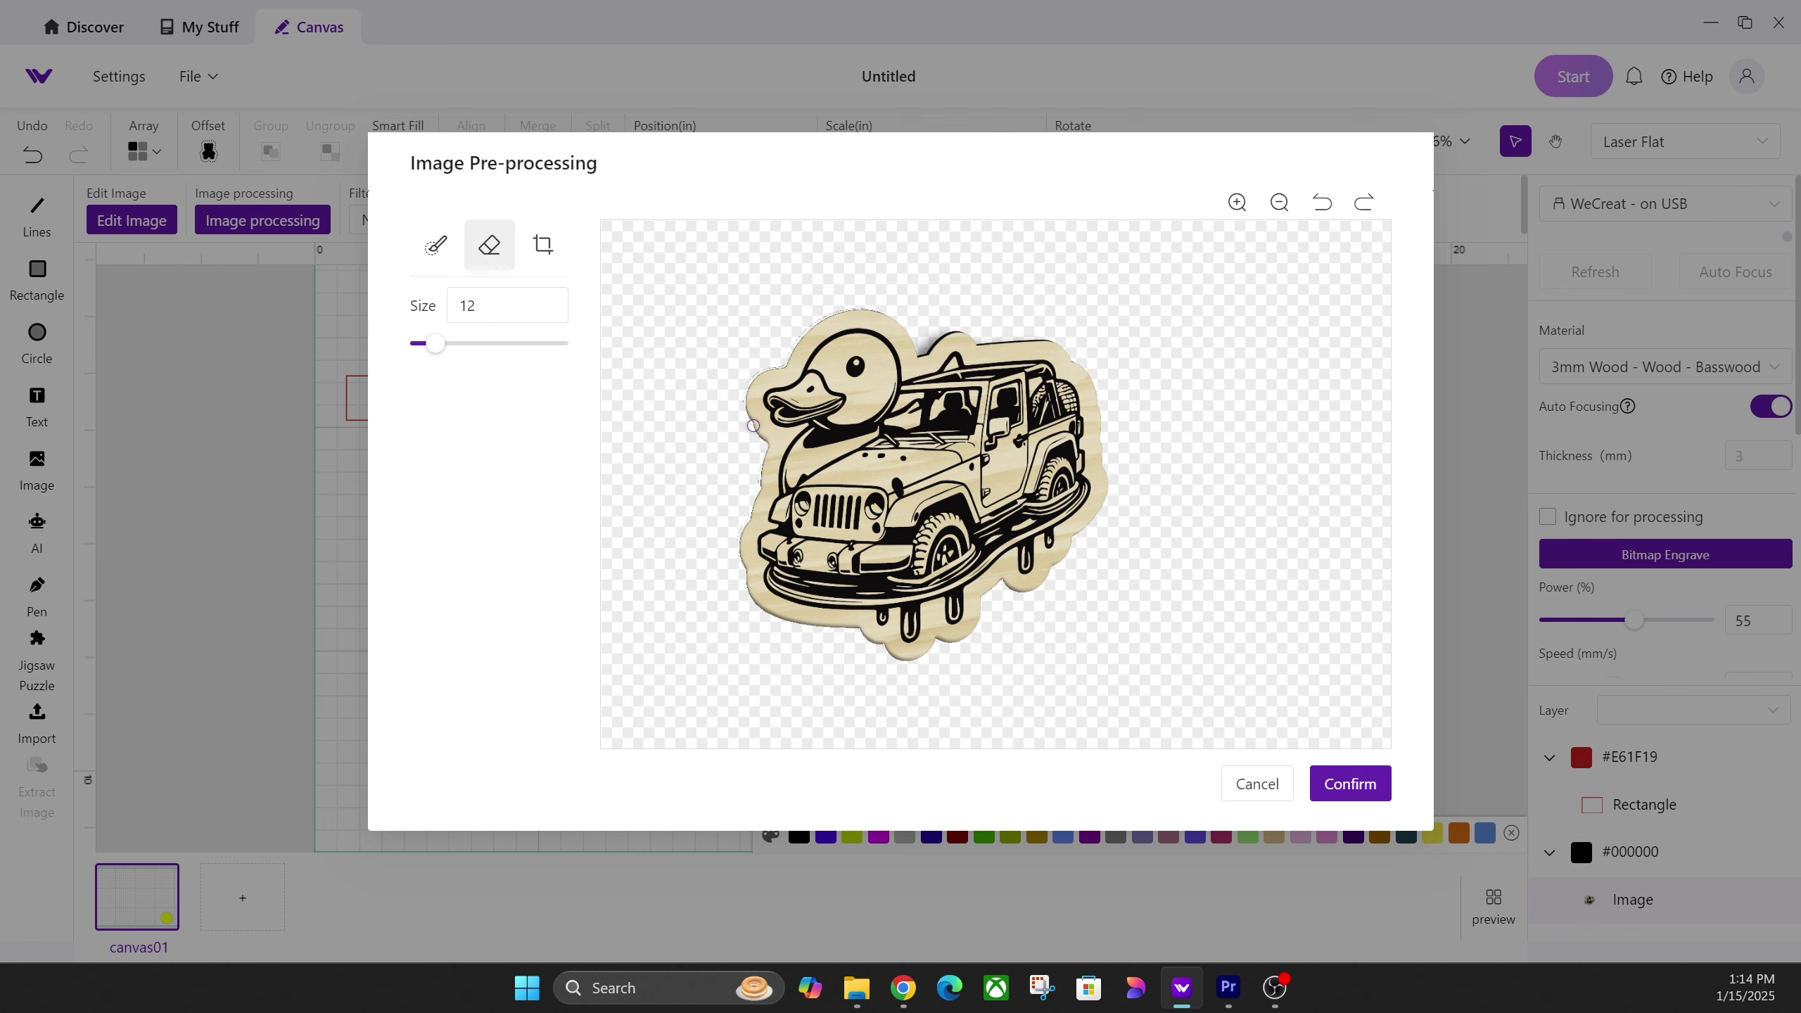
{"action": "mouse_move", "coordinate": [753, 415]}
{"action": "left_mouse_down"}
{"action": "mouse_move", "coordinate": [743, 558]}
{"action": "mouse_move", "coordinate": [777, 616]}
{"action": "mouse_move", "coordinate": [966, 658]}
{"action": "mouse_move", "coordinate": [887, 650]}
{"action": "left_mouse_up"}
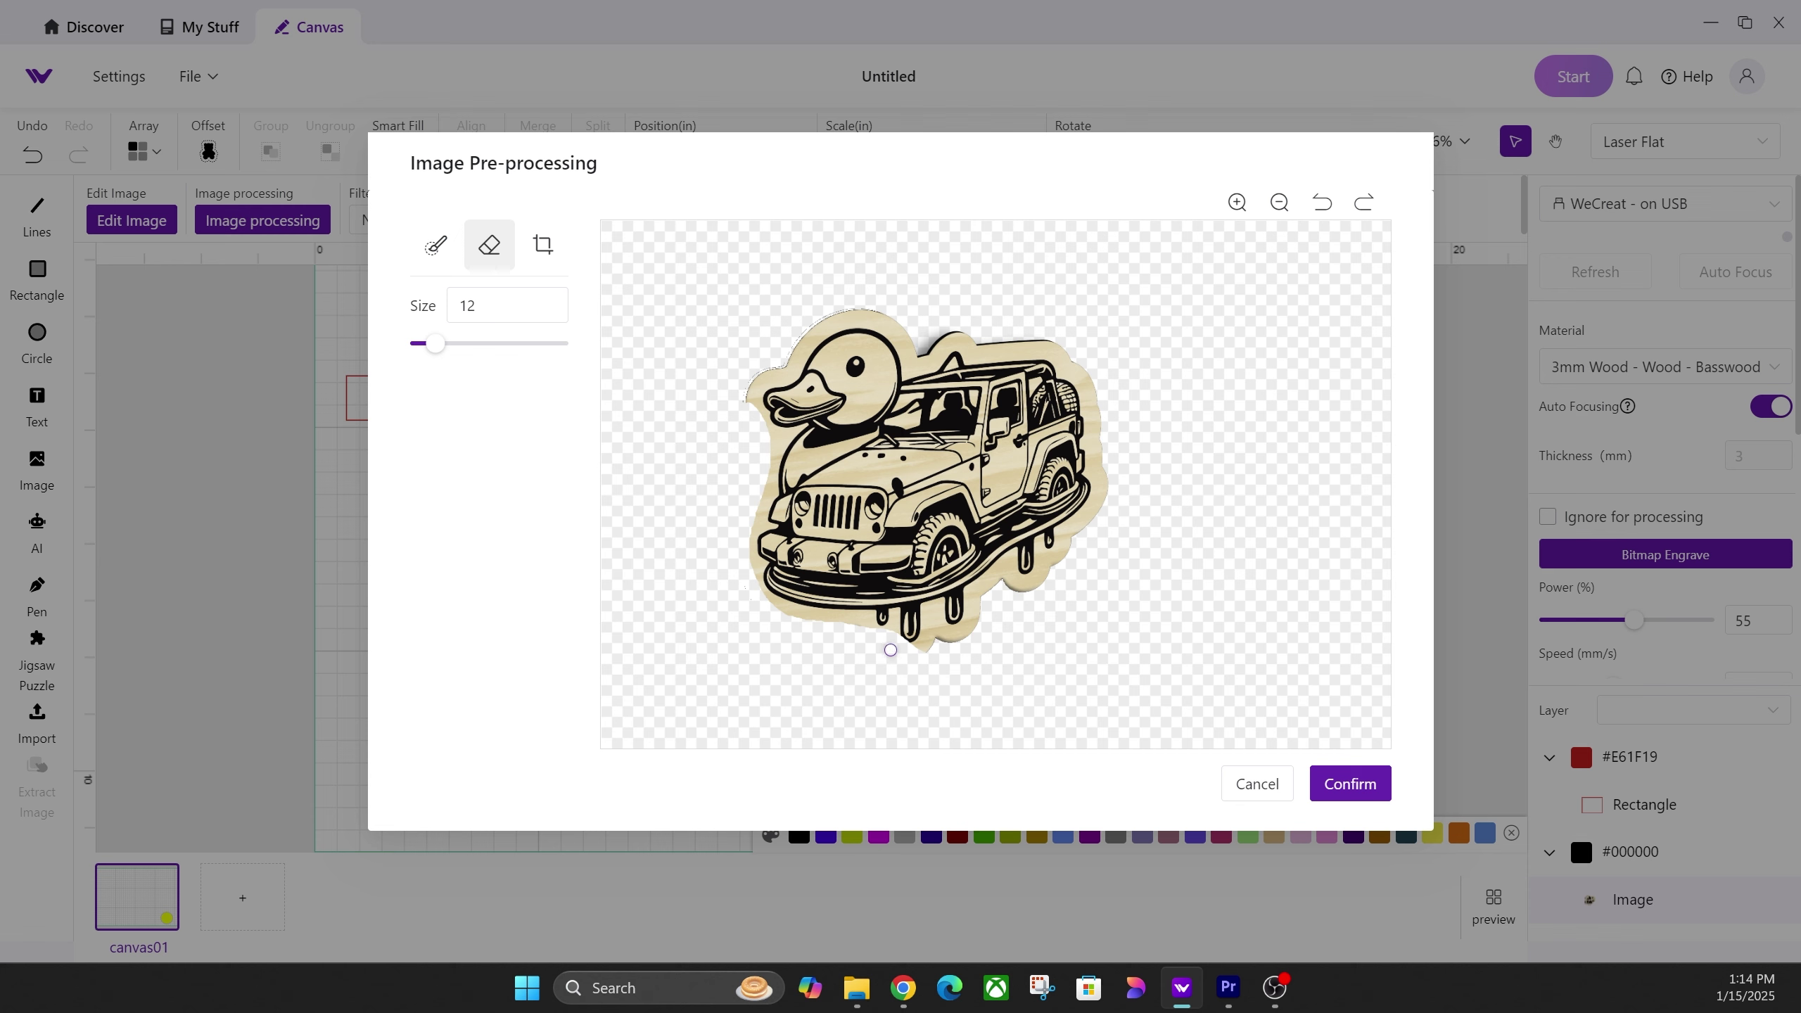
{"action": "mouse_move", "coordinate": [434, 343]}
{"action": "left_mouse_down"}
{"action": "mouse_move", "coordinate": [506, 345]}
{"action": "mouse_move", "coordinate": [479, 345]}
{"action": "left_mouse_up"}
Crop the image closely around the duck and Jeep, and crop it again to a small area over the duck's head and the hood.
{"action": "left_click", "coordinate": [542, 245]}
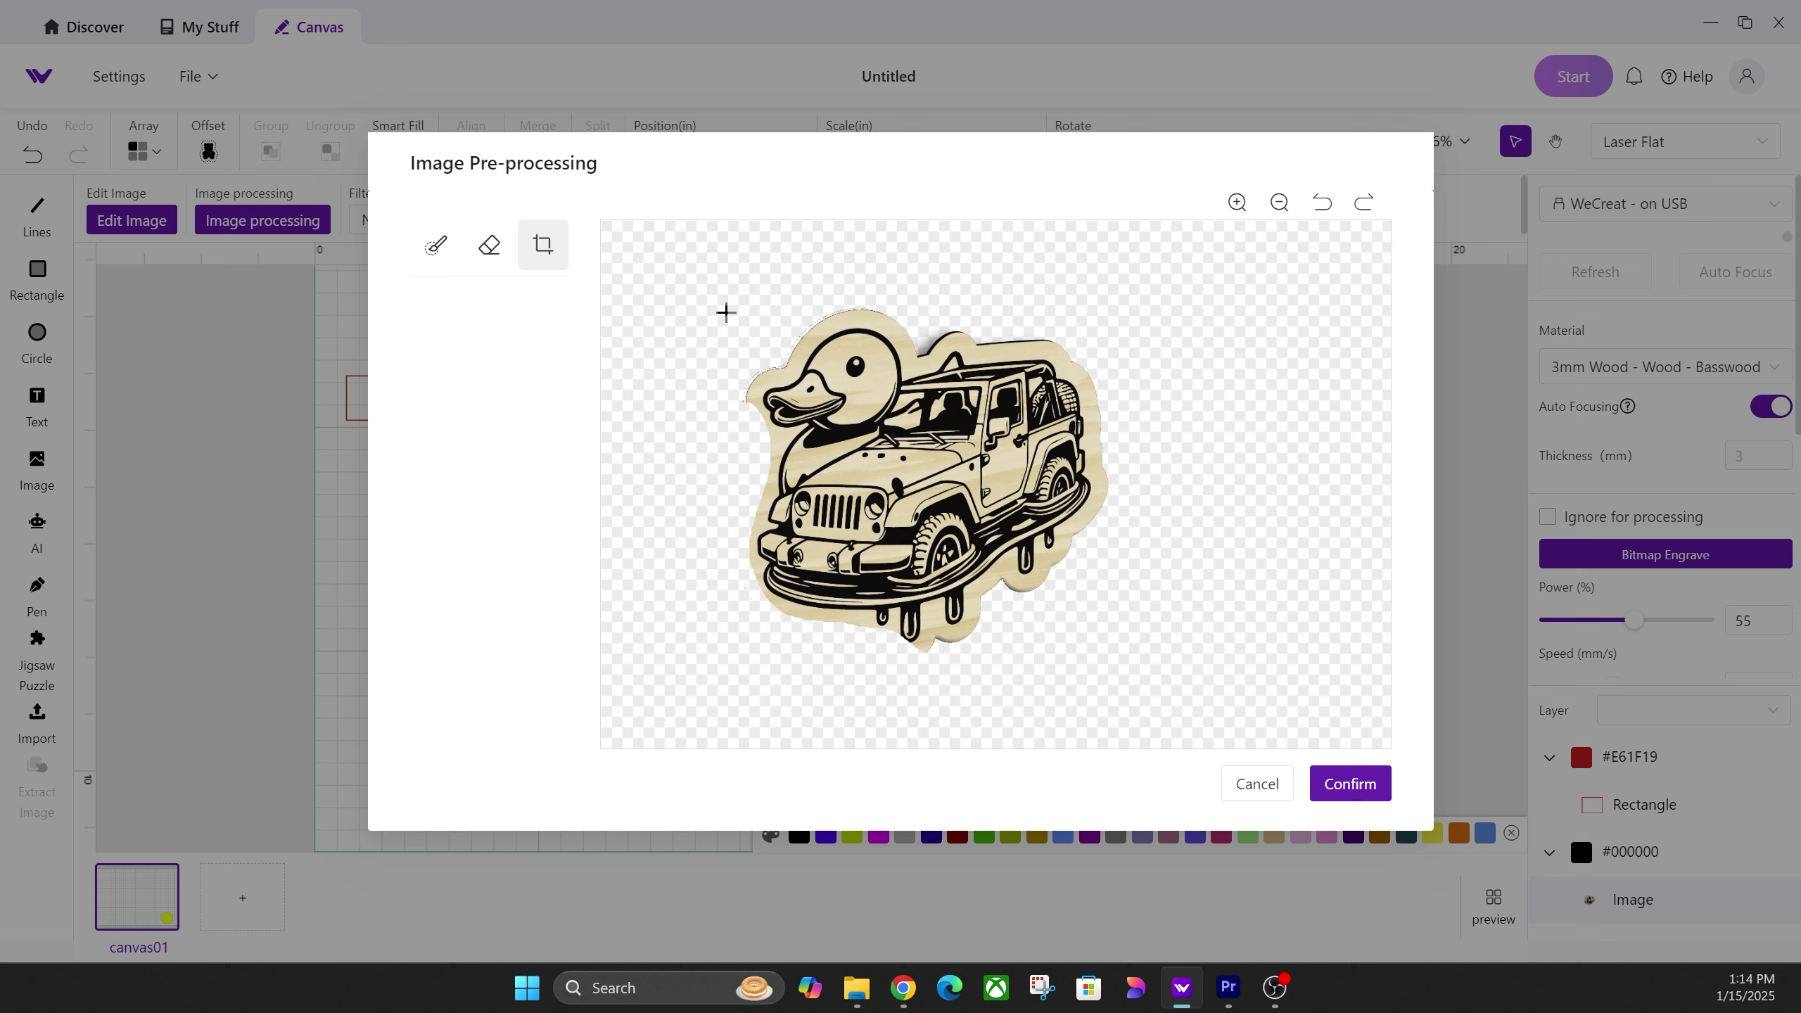
{"action": "left_click_drag", "start_coordinate": [728, 316], "coordinate": [1127, 642]}
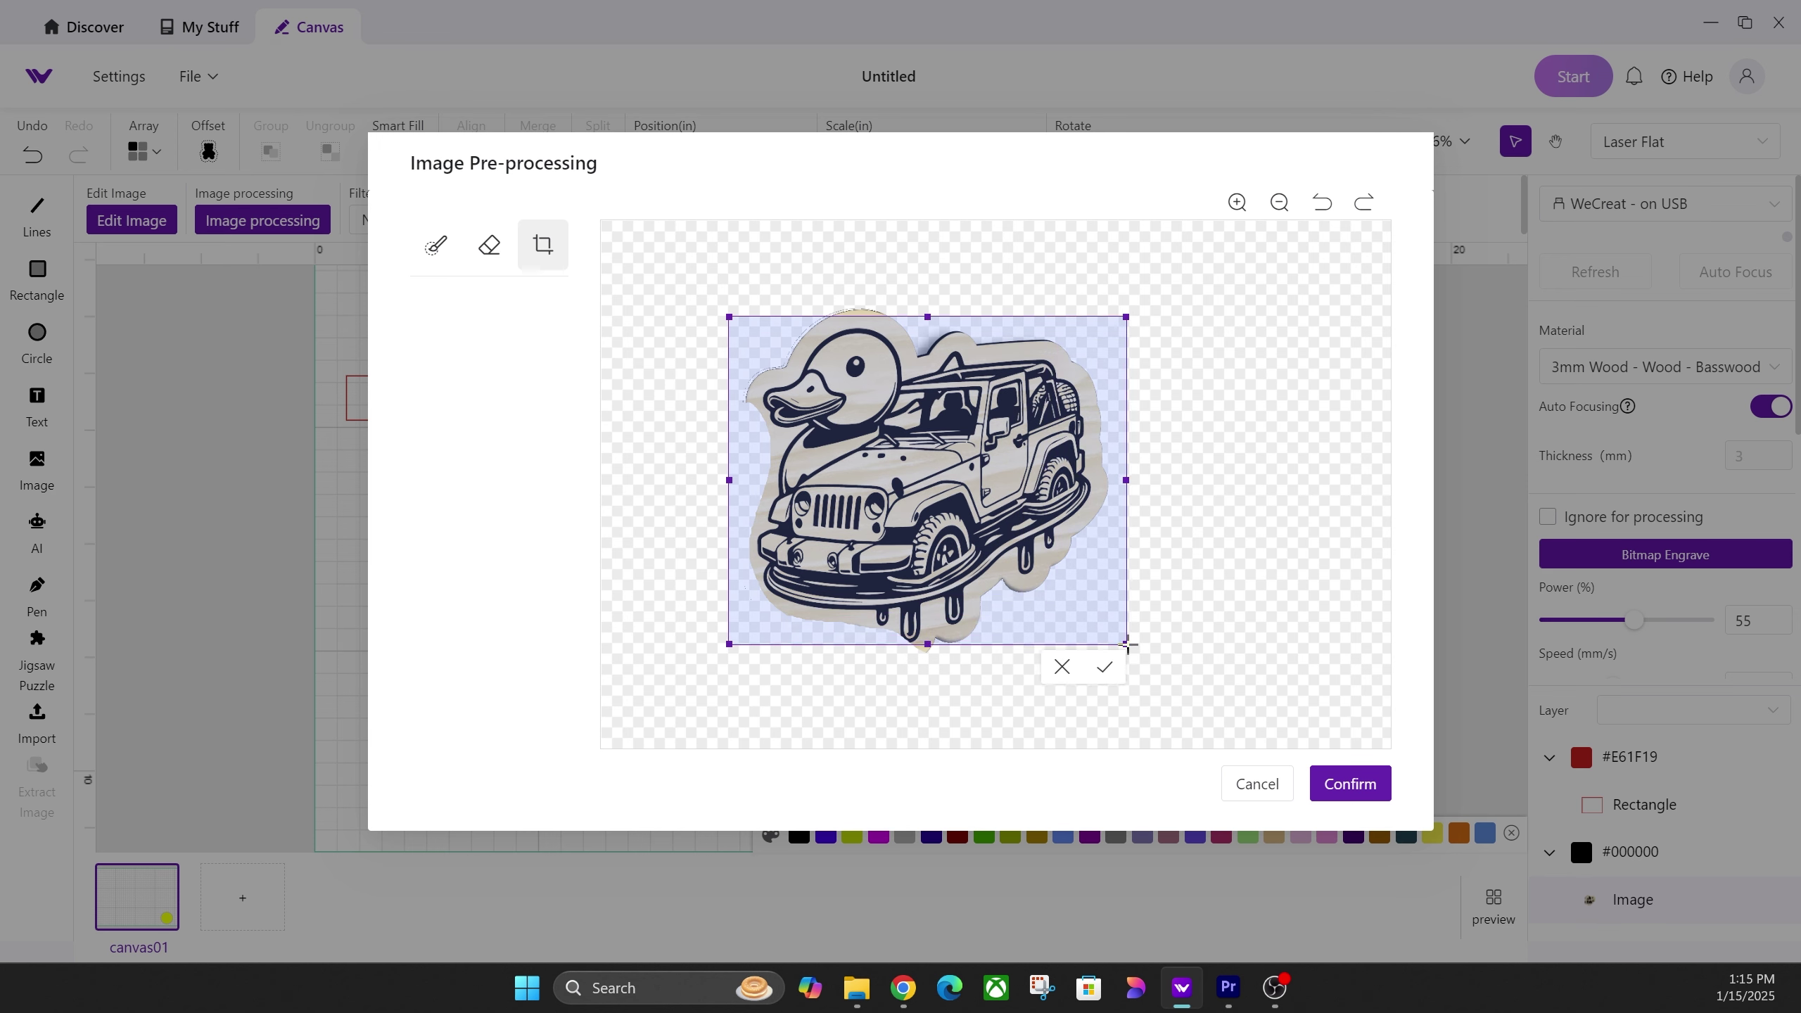
{"action": "left_click", "coordinate": [1105, 665]}
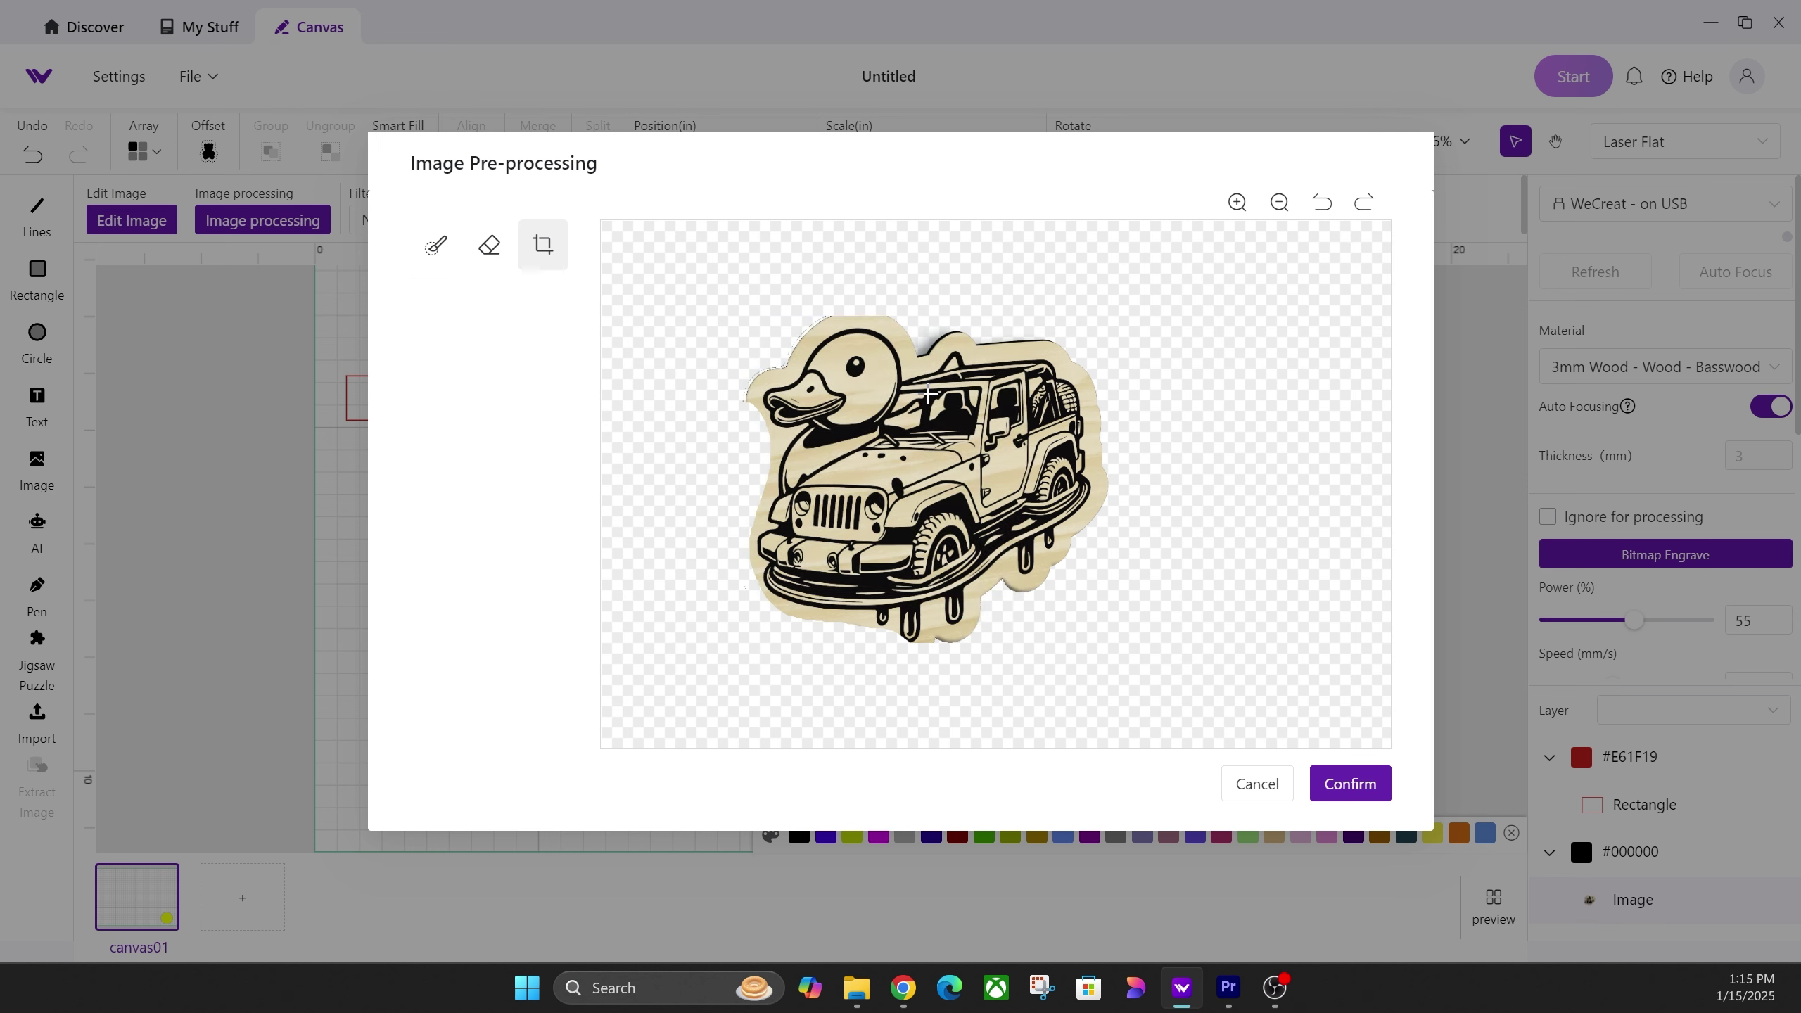
{"action": "left_click_drag", "start_coordinate": [803, 349], "coordinate": [924, 490]}
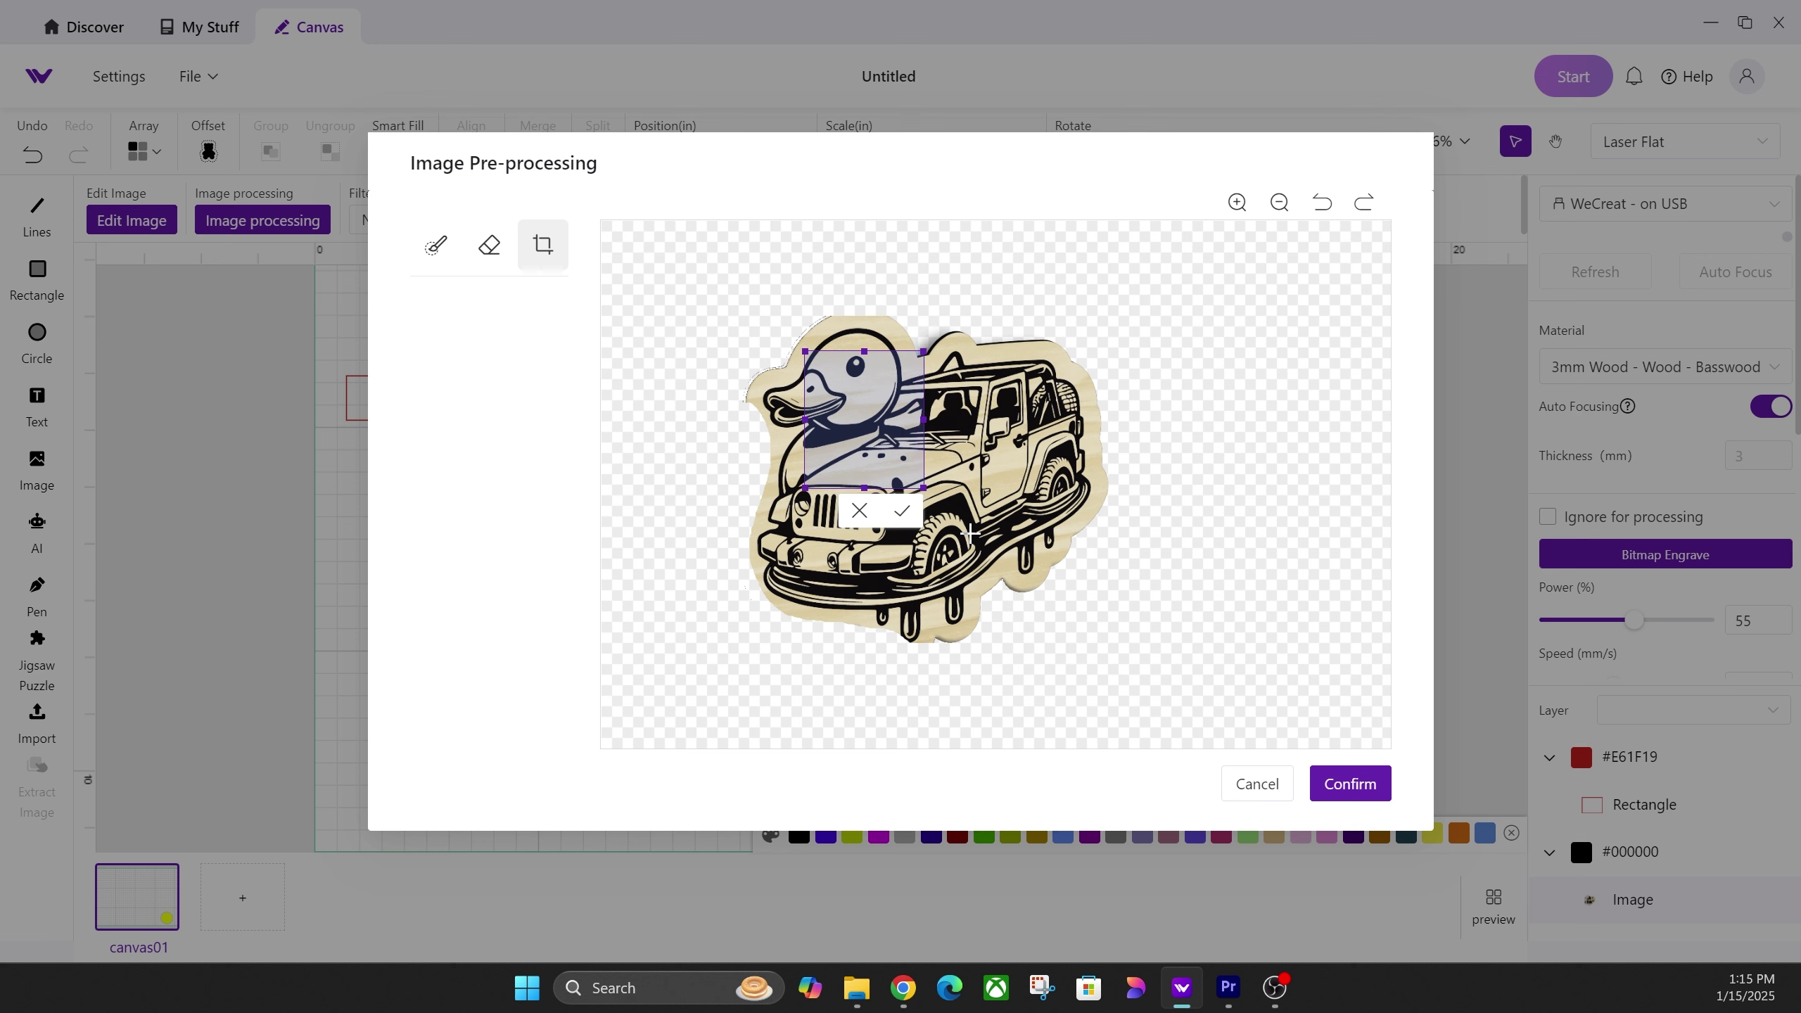
{"action": "left_click", "coordinate": [913, 511]}
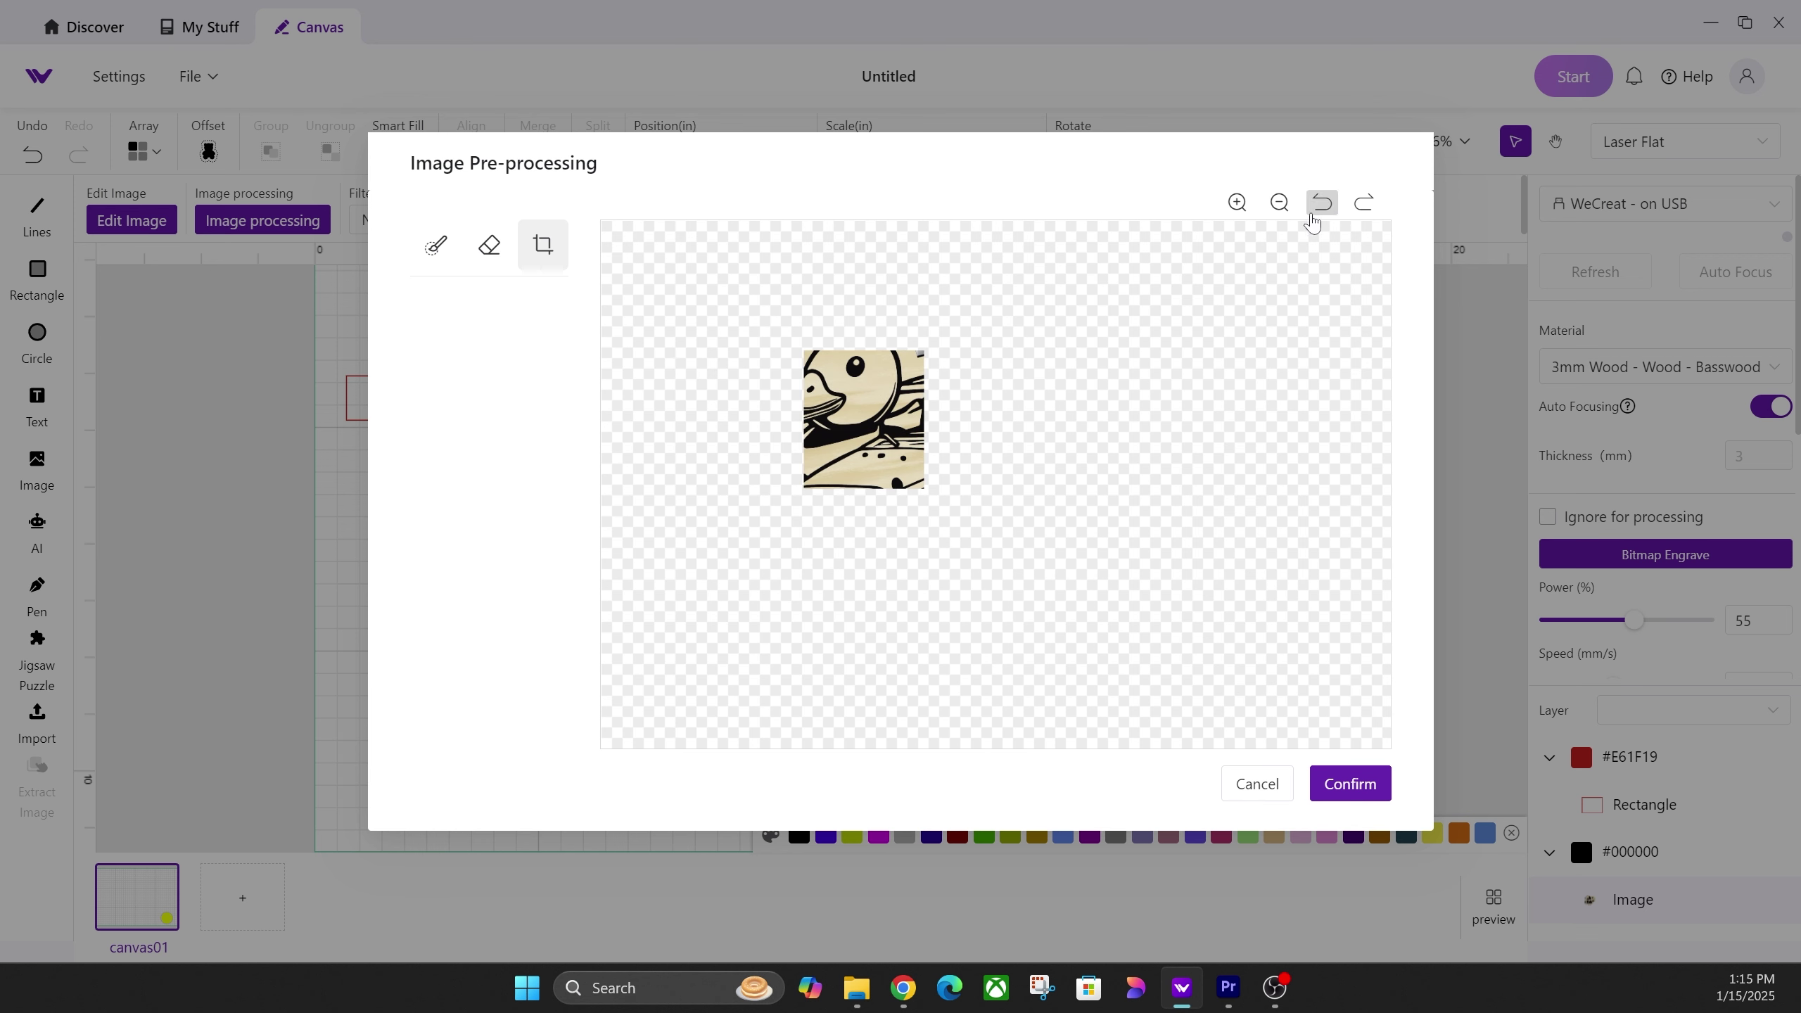
Undo the crops, erasing and shadow removal on the duck-and-Jeep image, and confirm the image pre-processing.
{"action": "left_click", "coordinate": [1320, 204]}
{"action": "left_click", "coordinate": [1334, 209]}
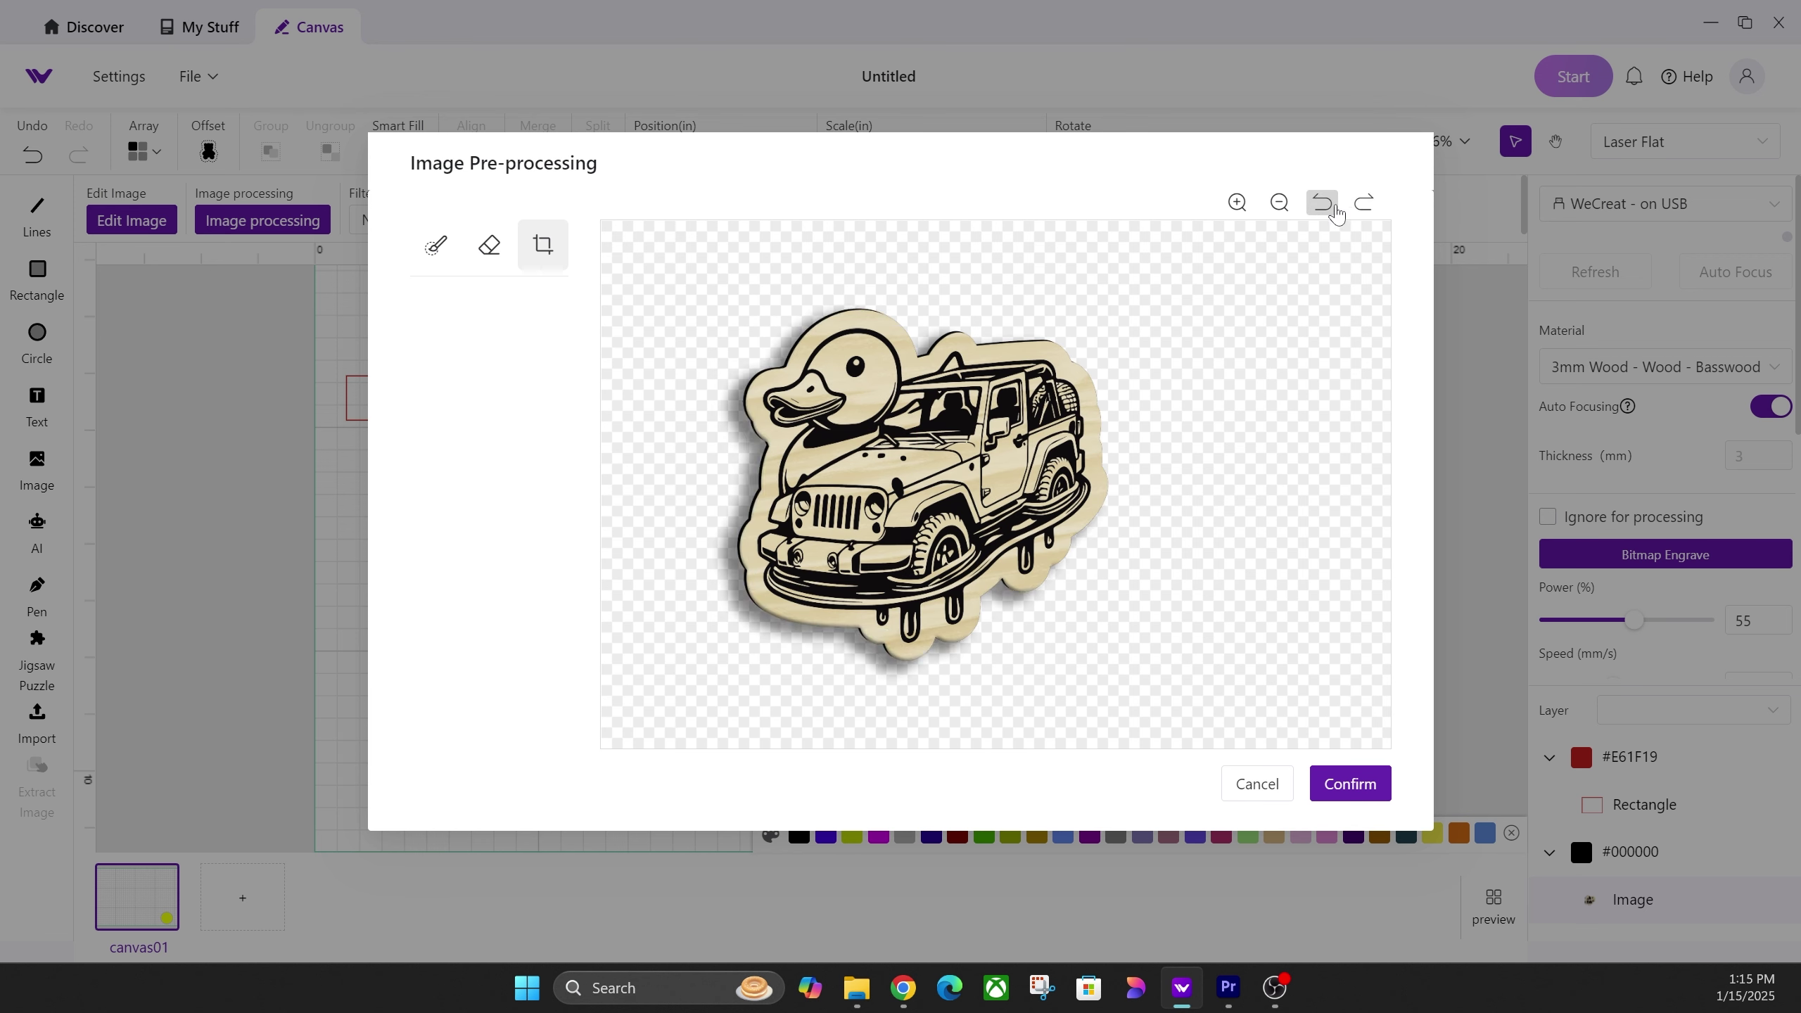
{"action": "left_click", "coordinate": [1237, 202]}
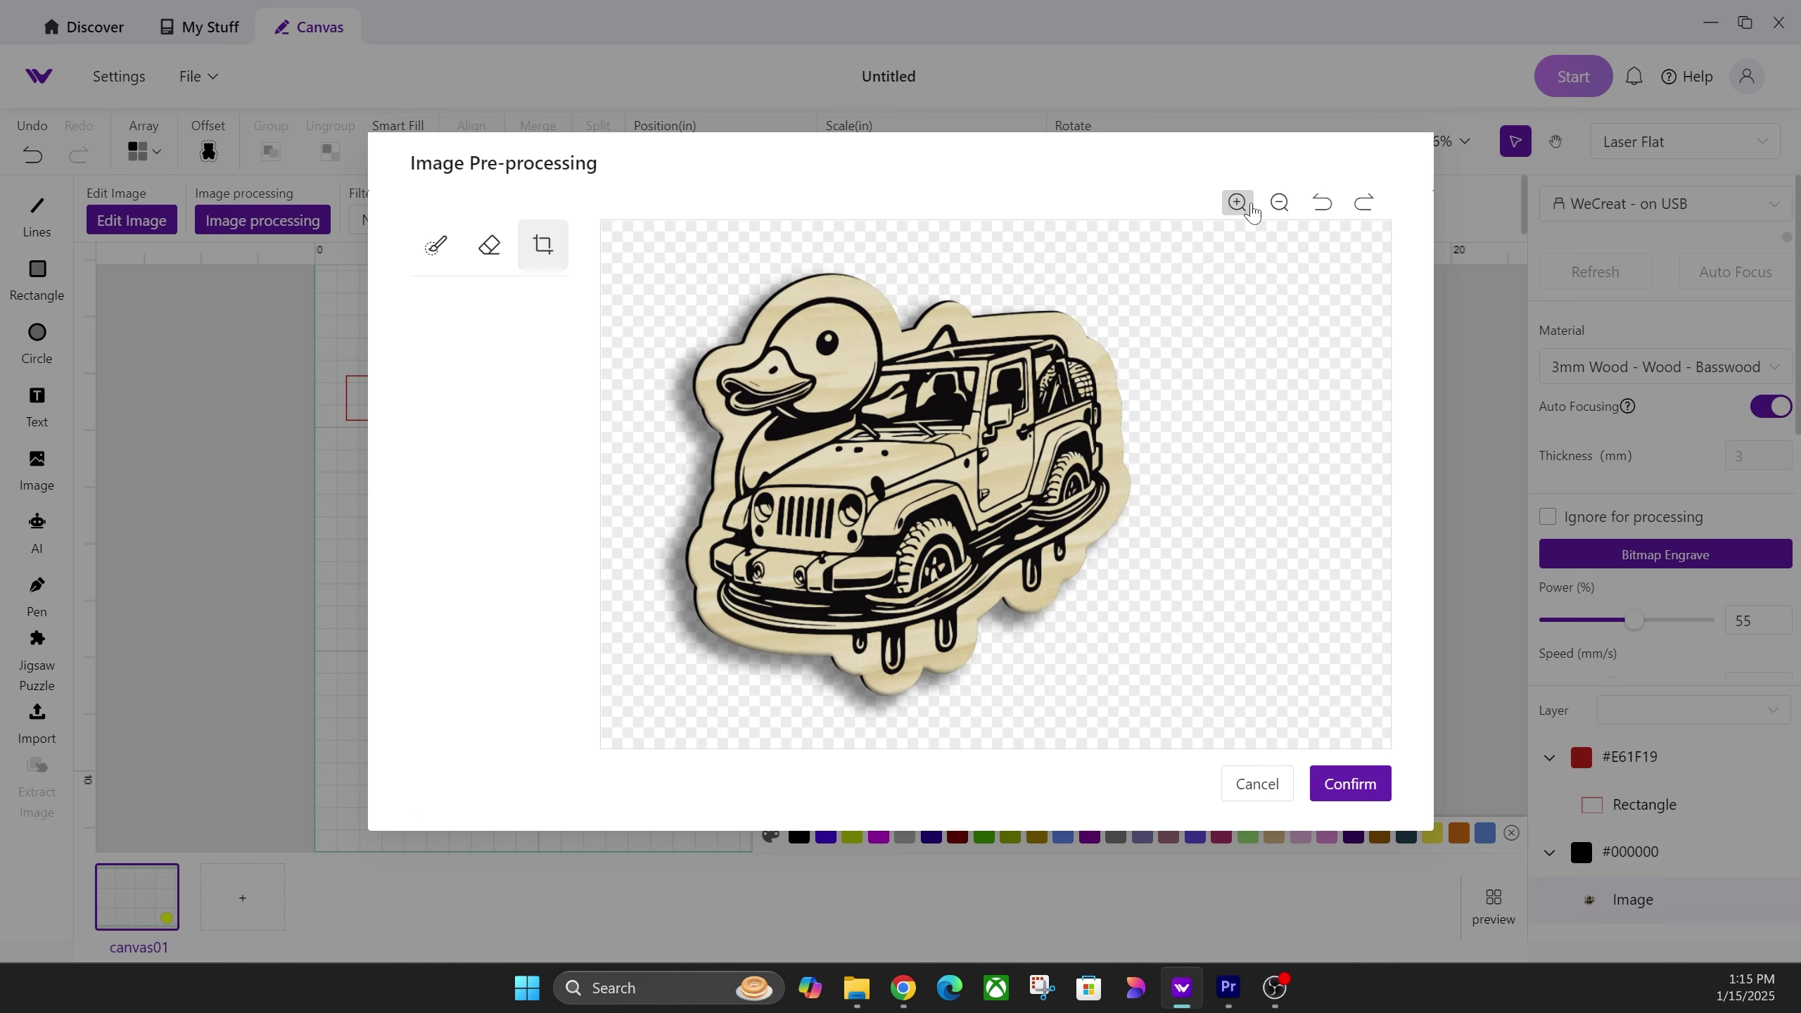
{"action": "left_click", "coordinate": [1237, 202]}
{"action": "left_click", "coordinate": [1280, 204]}
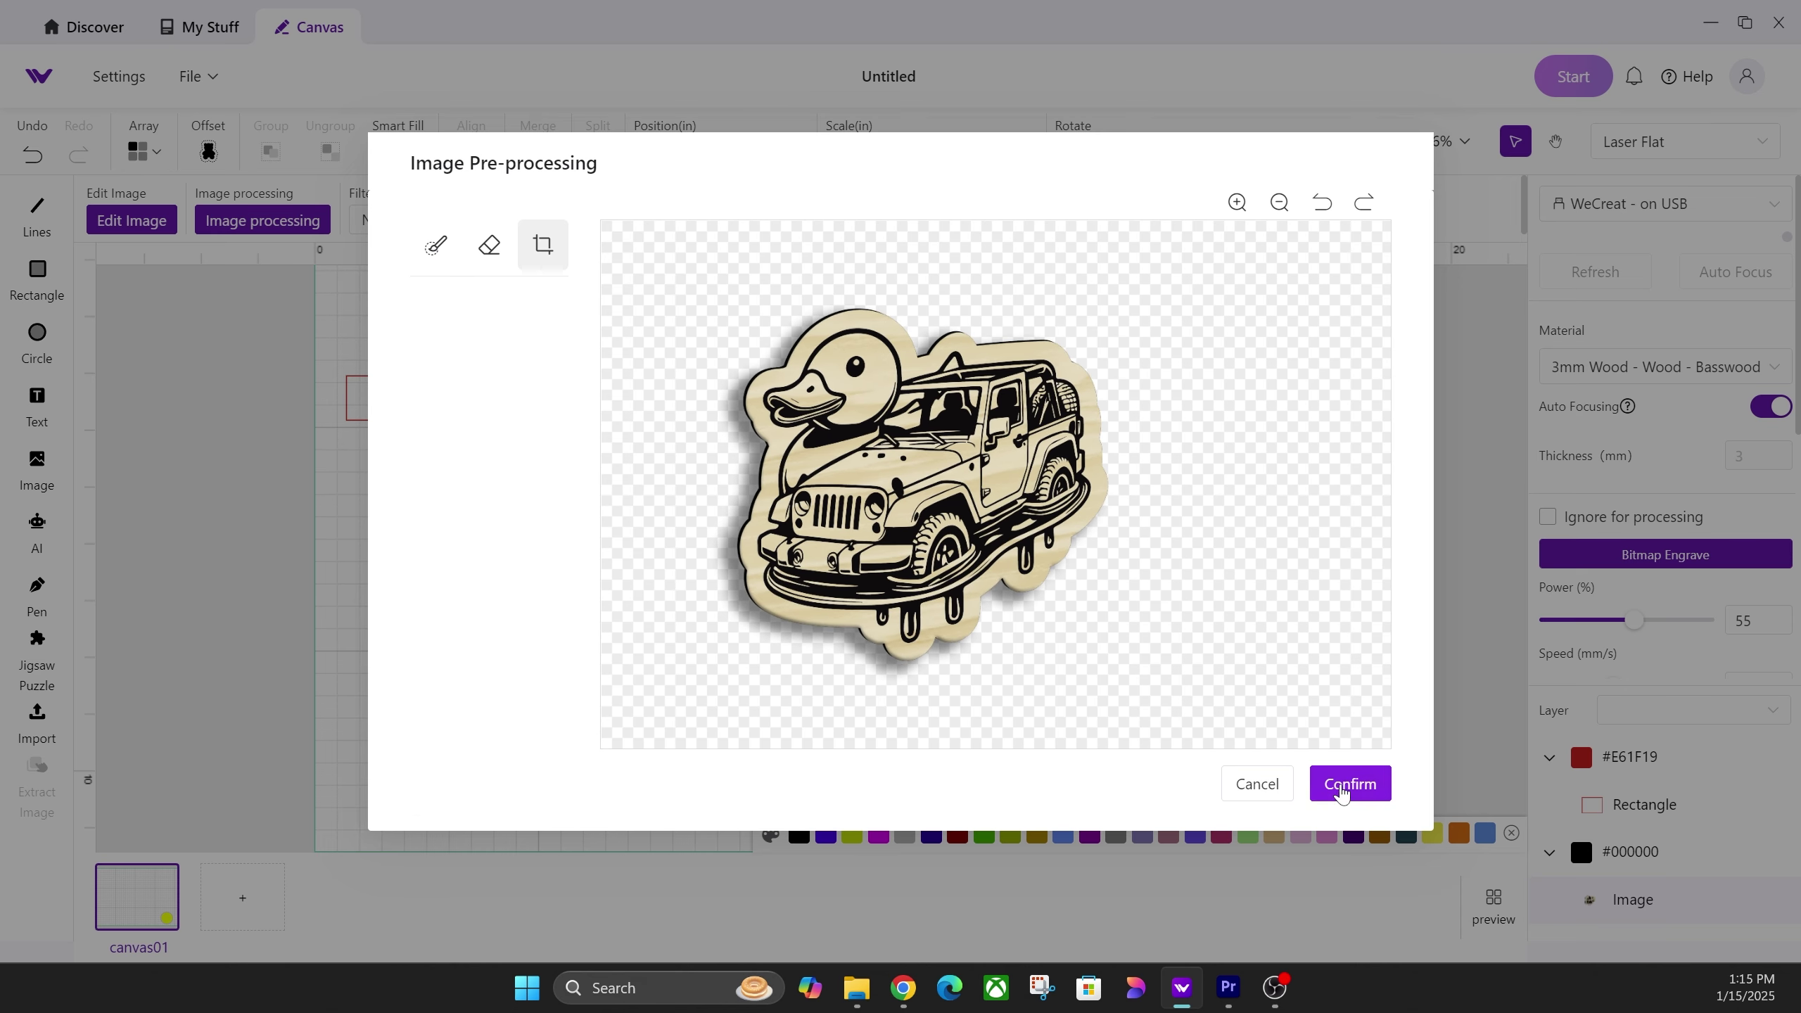
{"action": "left_click", "coordinate": [1346, 787]}
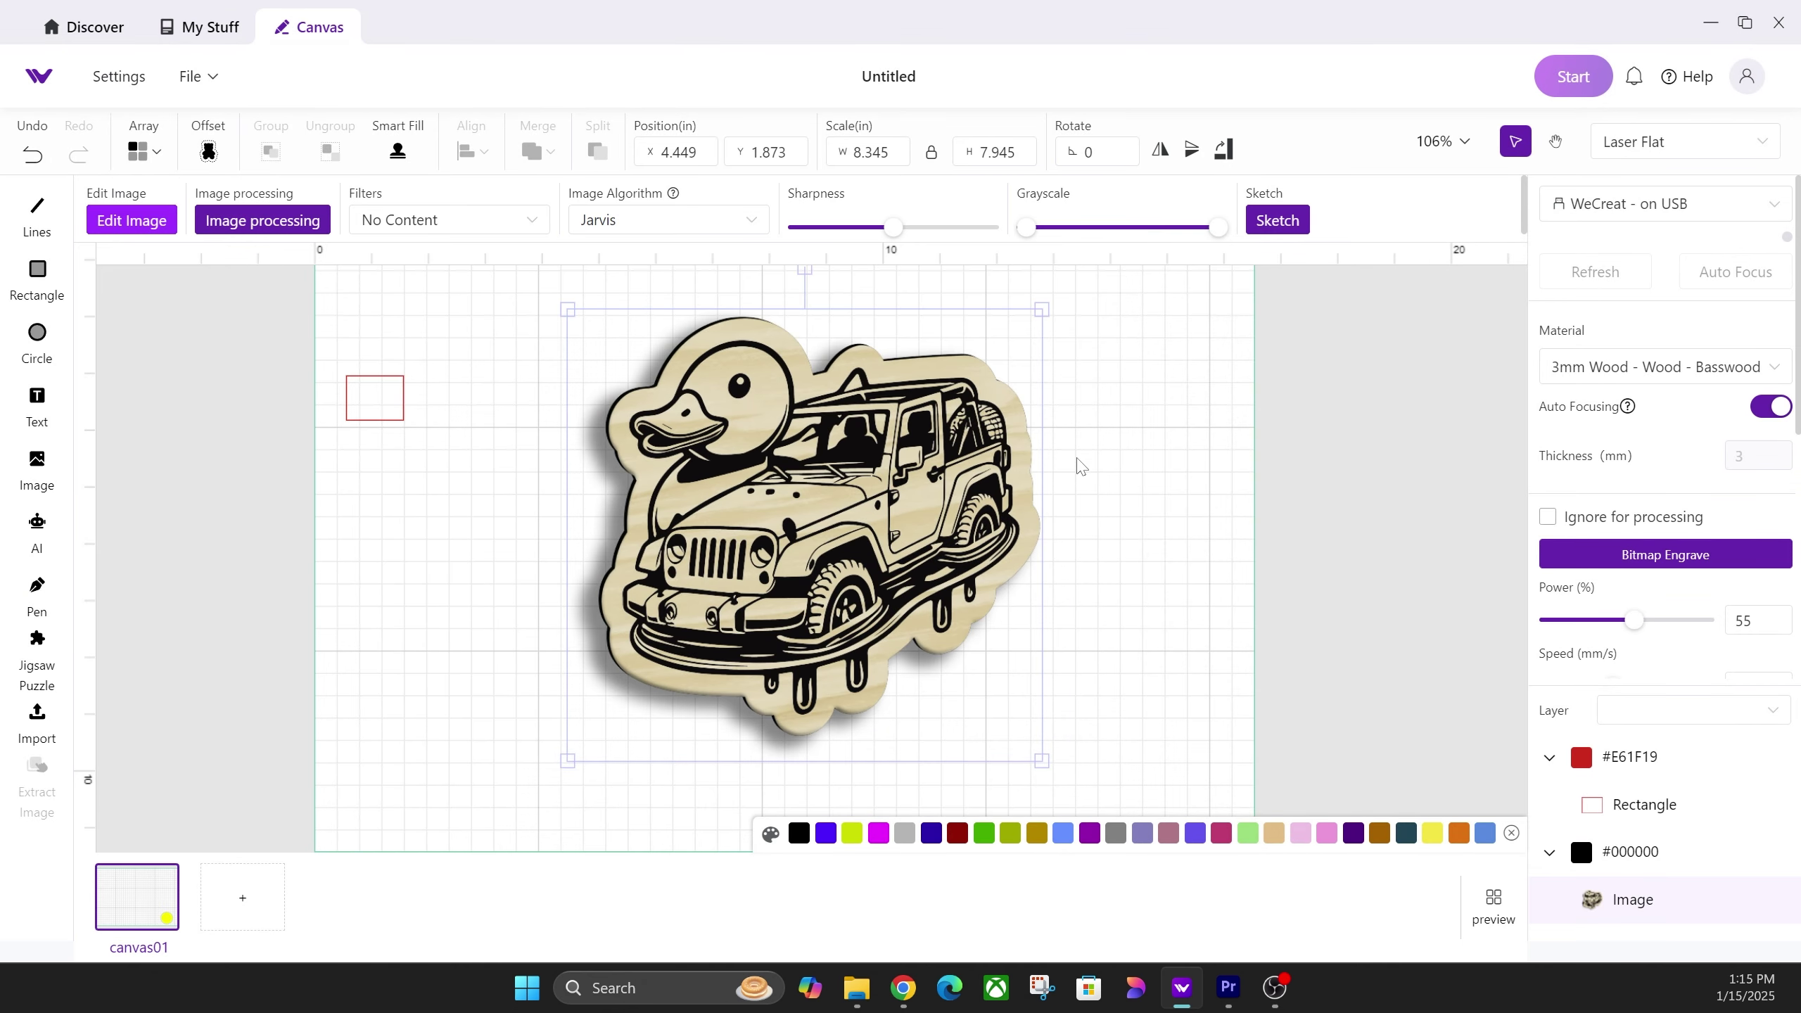
Restore the default image processing parameters for the duck-and-Jeep image and confirm them.
{"action": "left_click", "coordinate": [262, 220]}
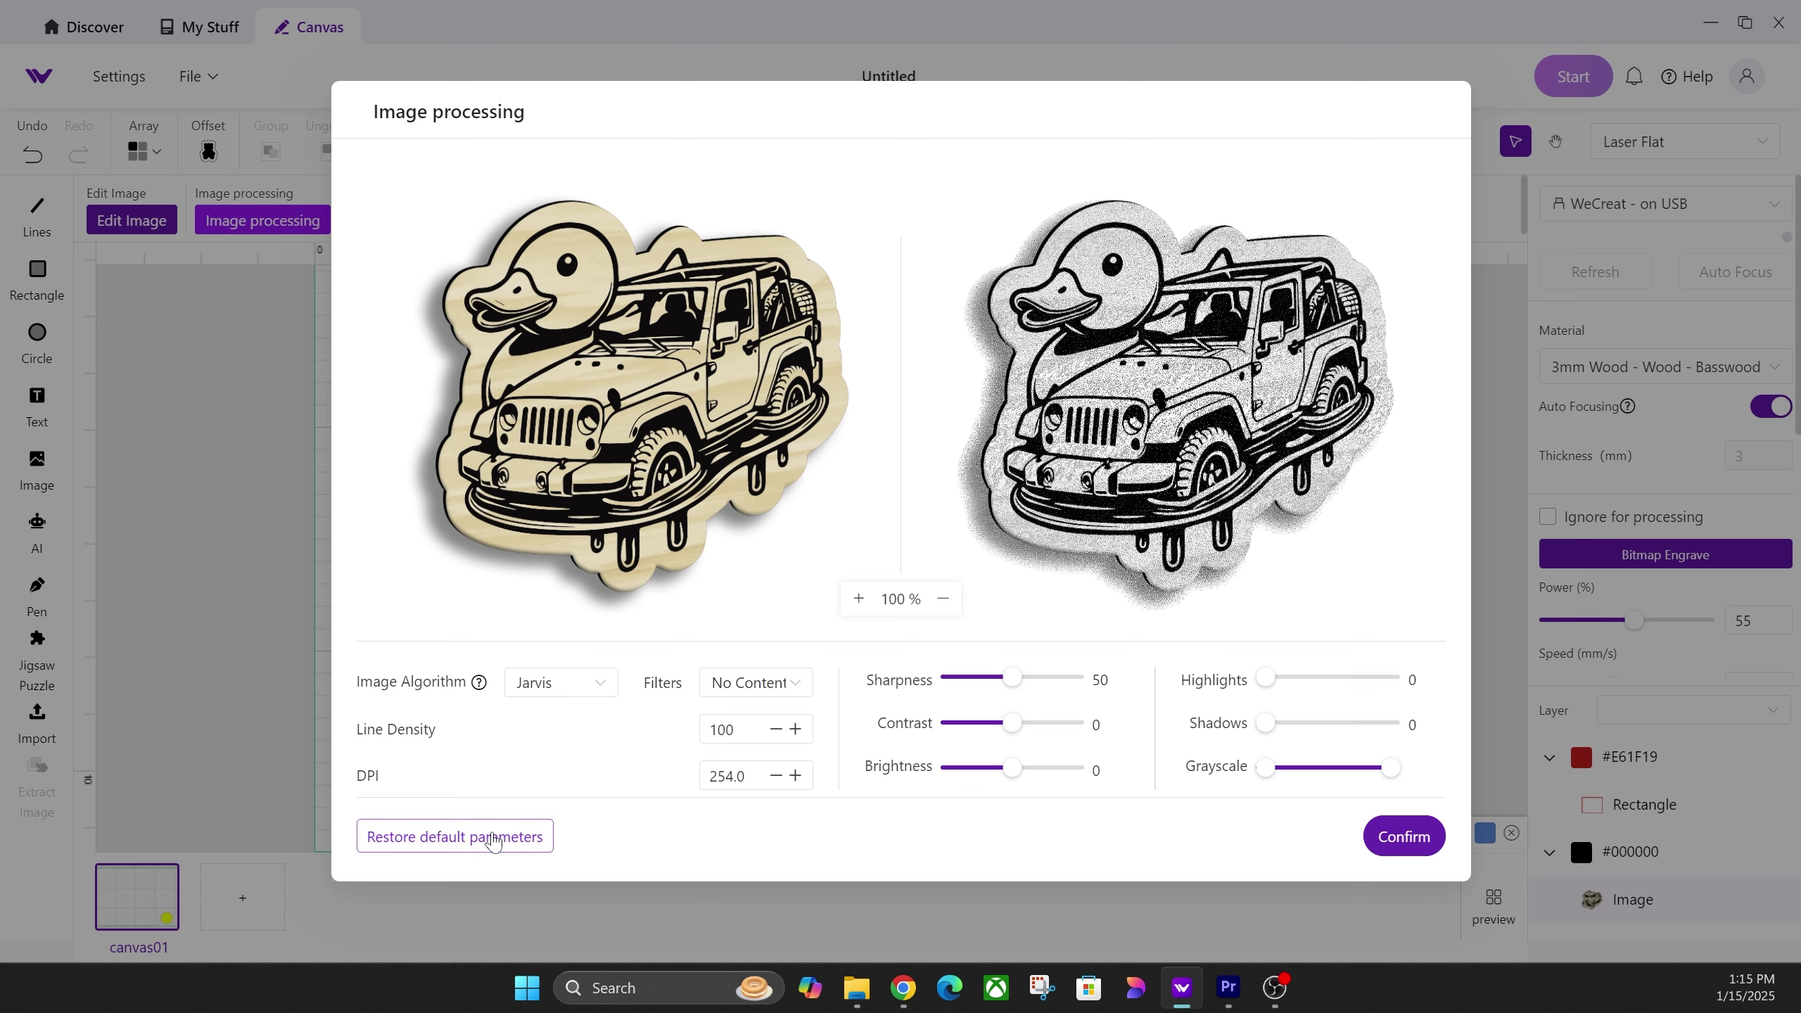
{"action": "left_click", "coordinate": [499, 835]}
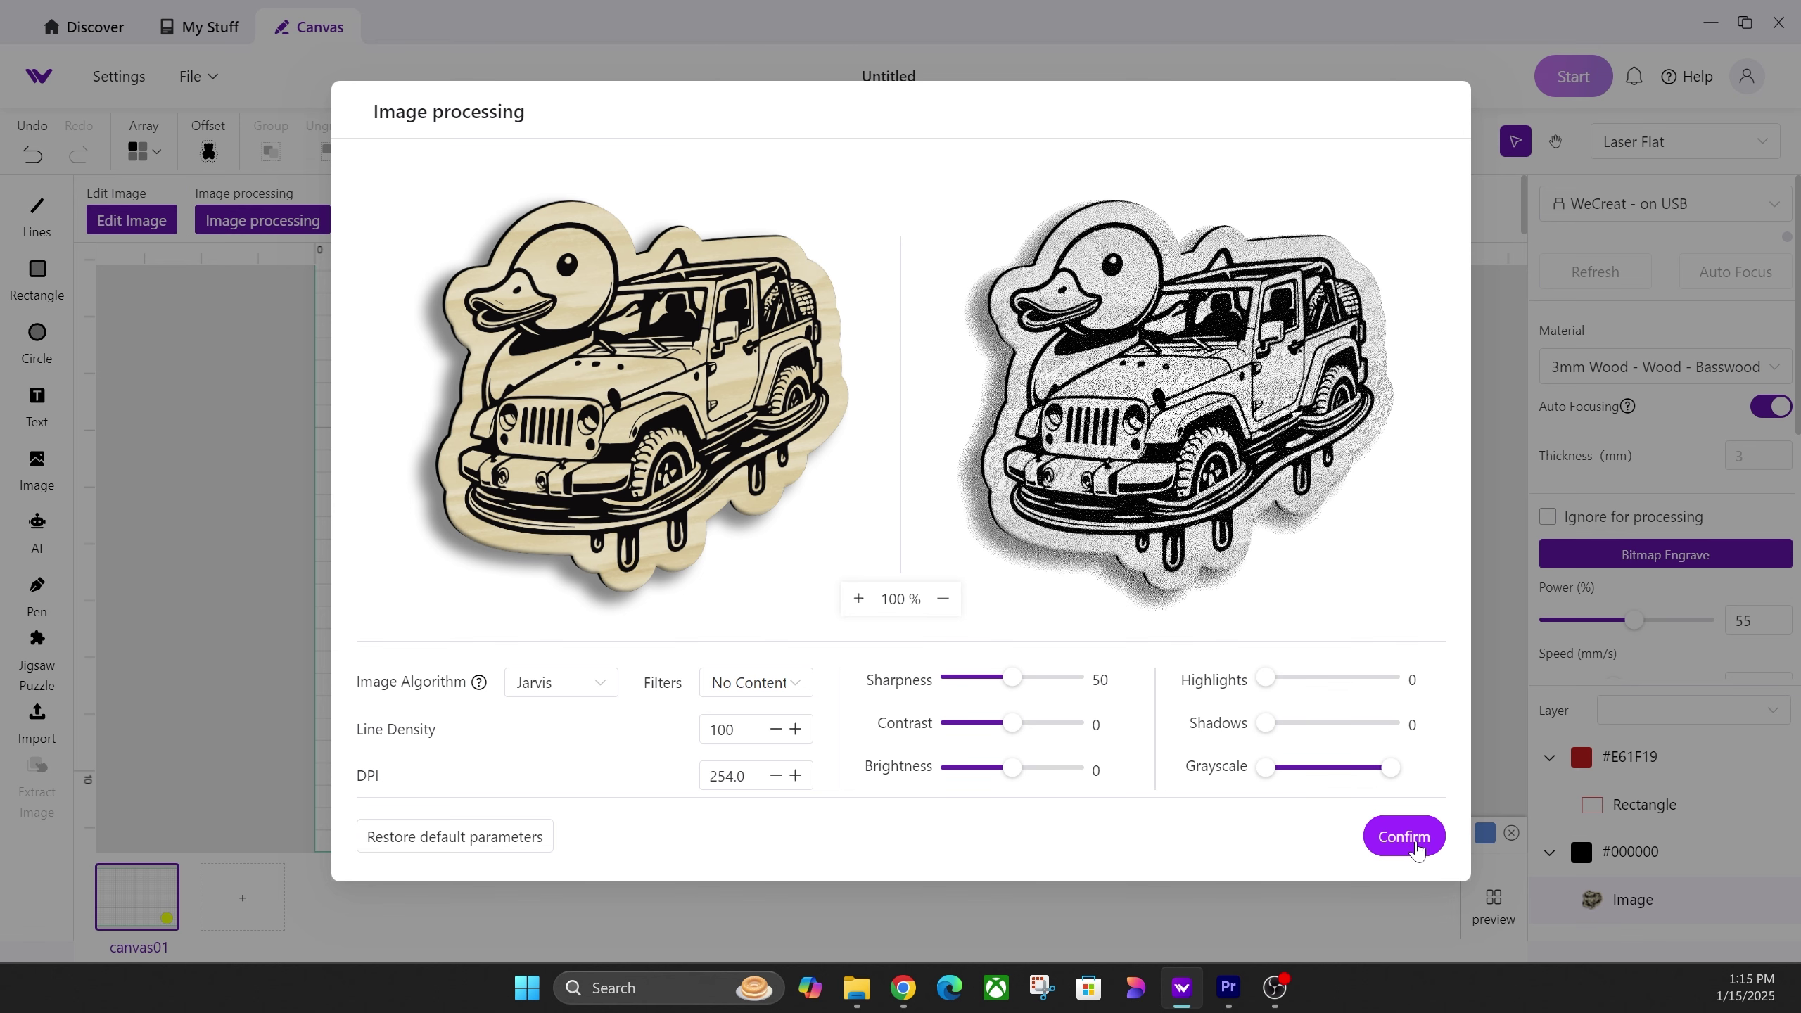
{"action": "left_click", "coordinate": [1404, 837]}
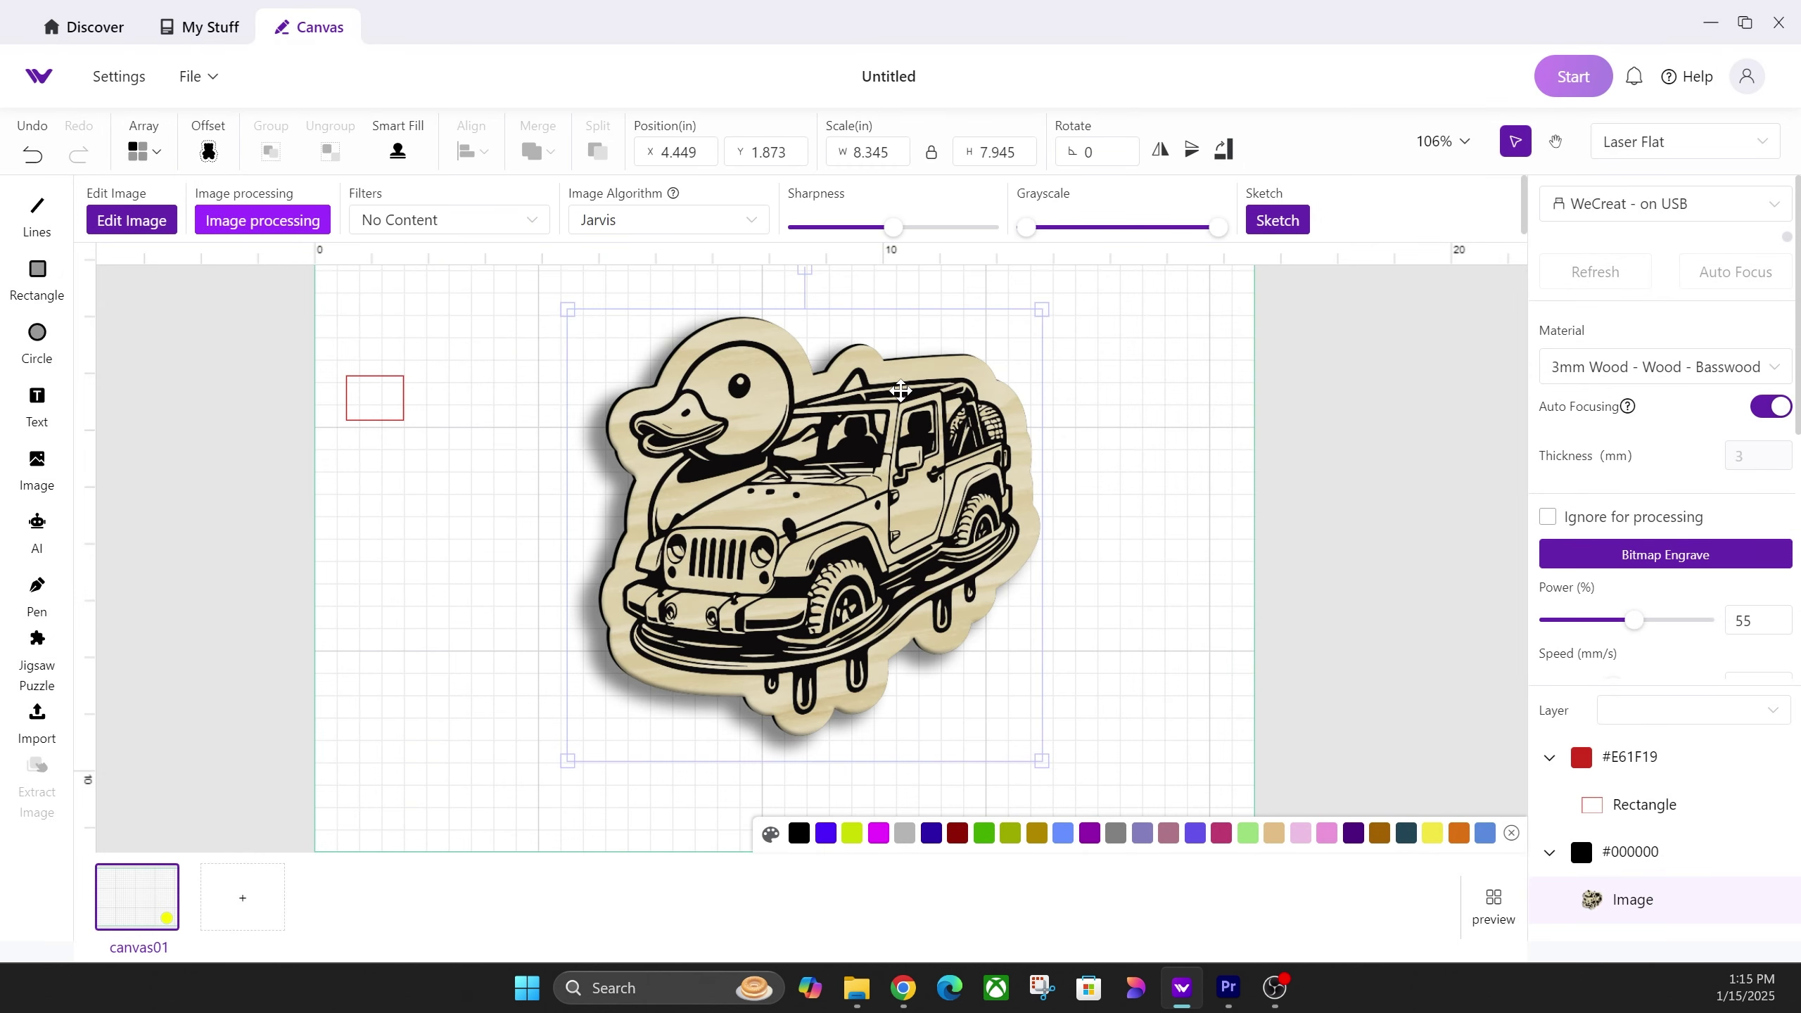
Try the Invert filter on the duck-and-Jeep image and set the filter back to No Content.
{"action": "left_click", "coordinate": [523, 223]}
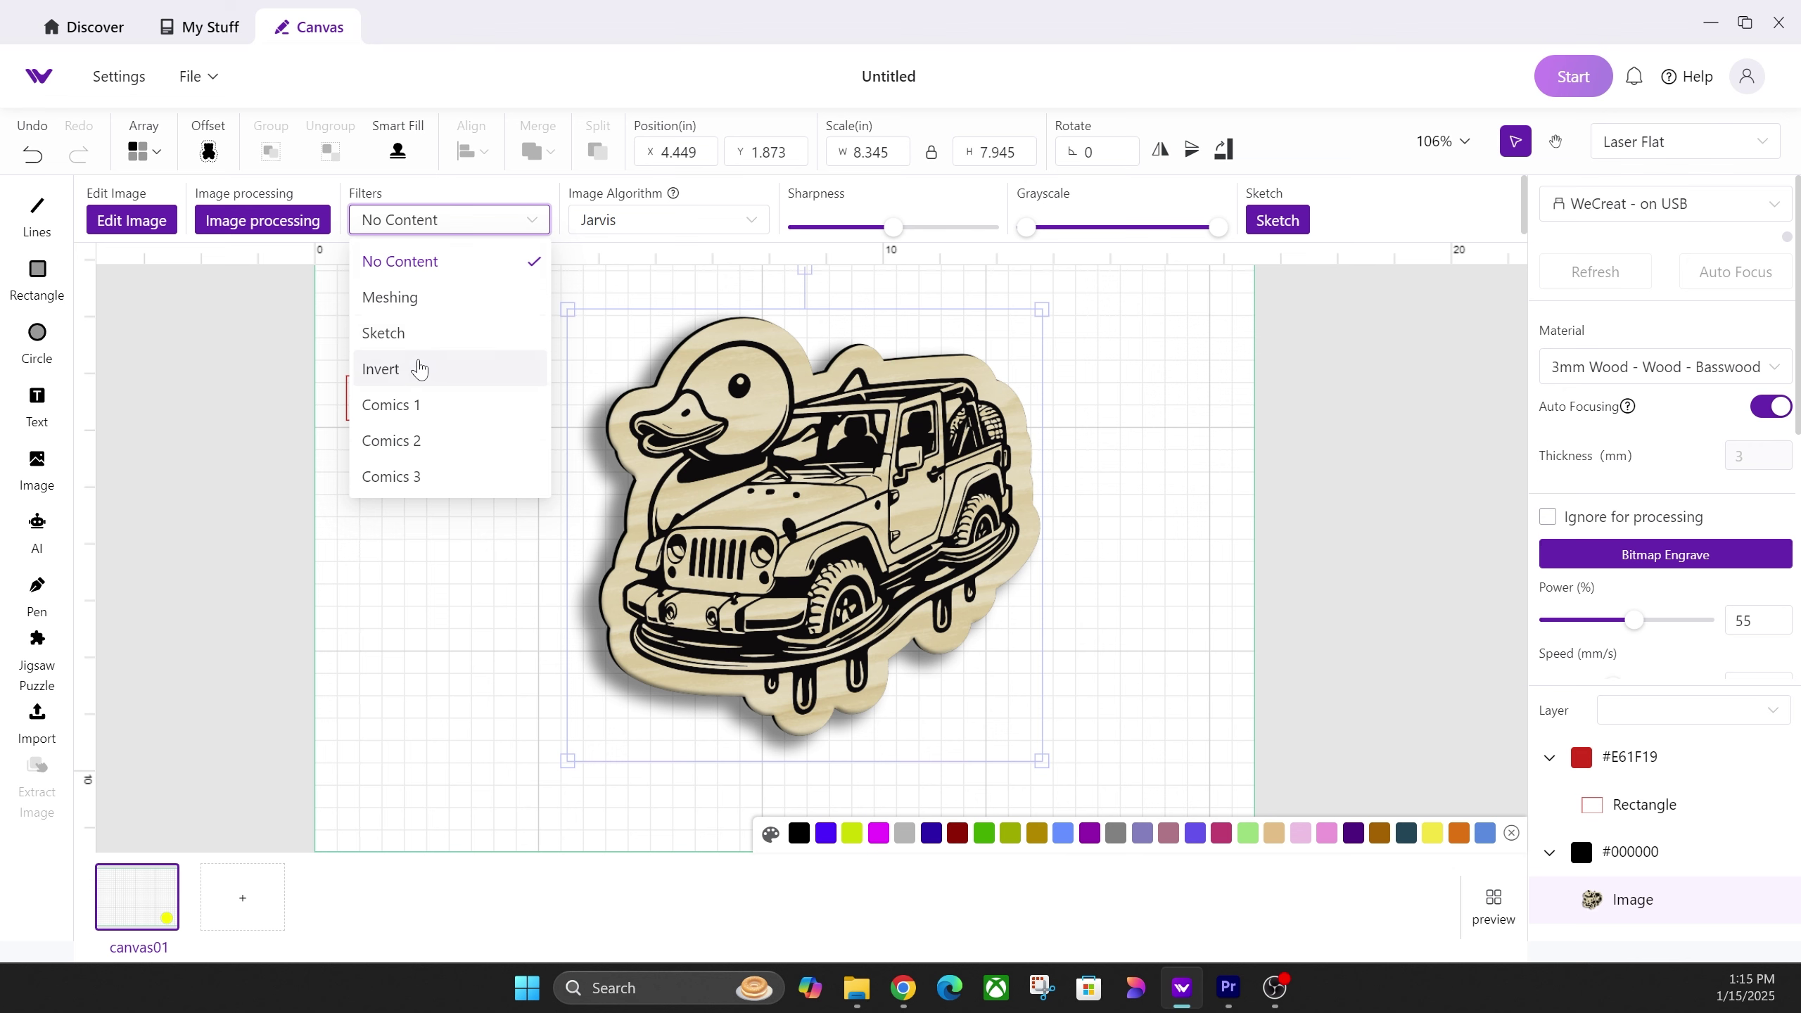
{"action": "left_click", "coordinate": [419, 368]}
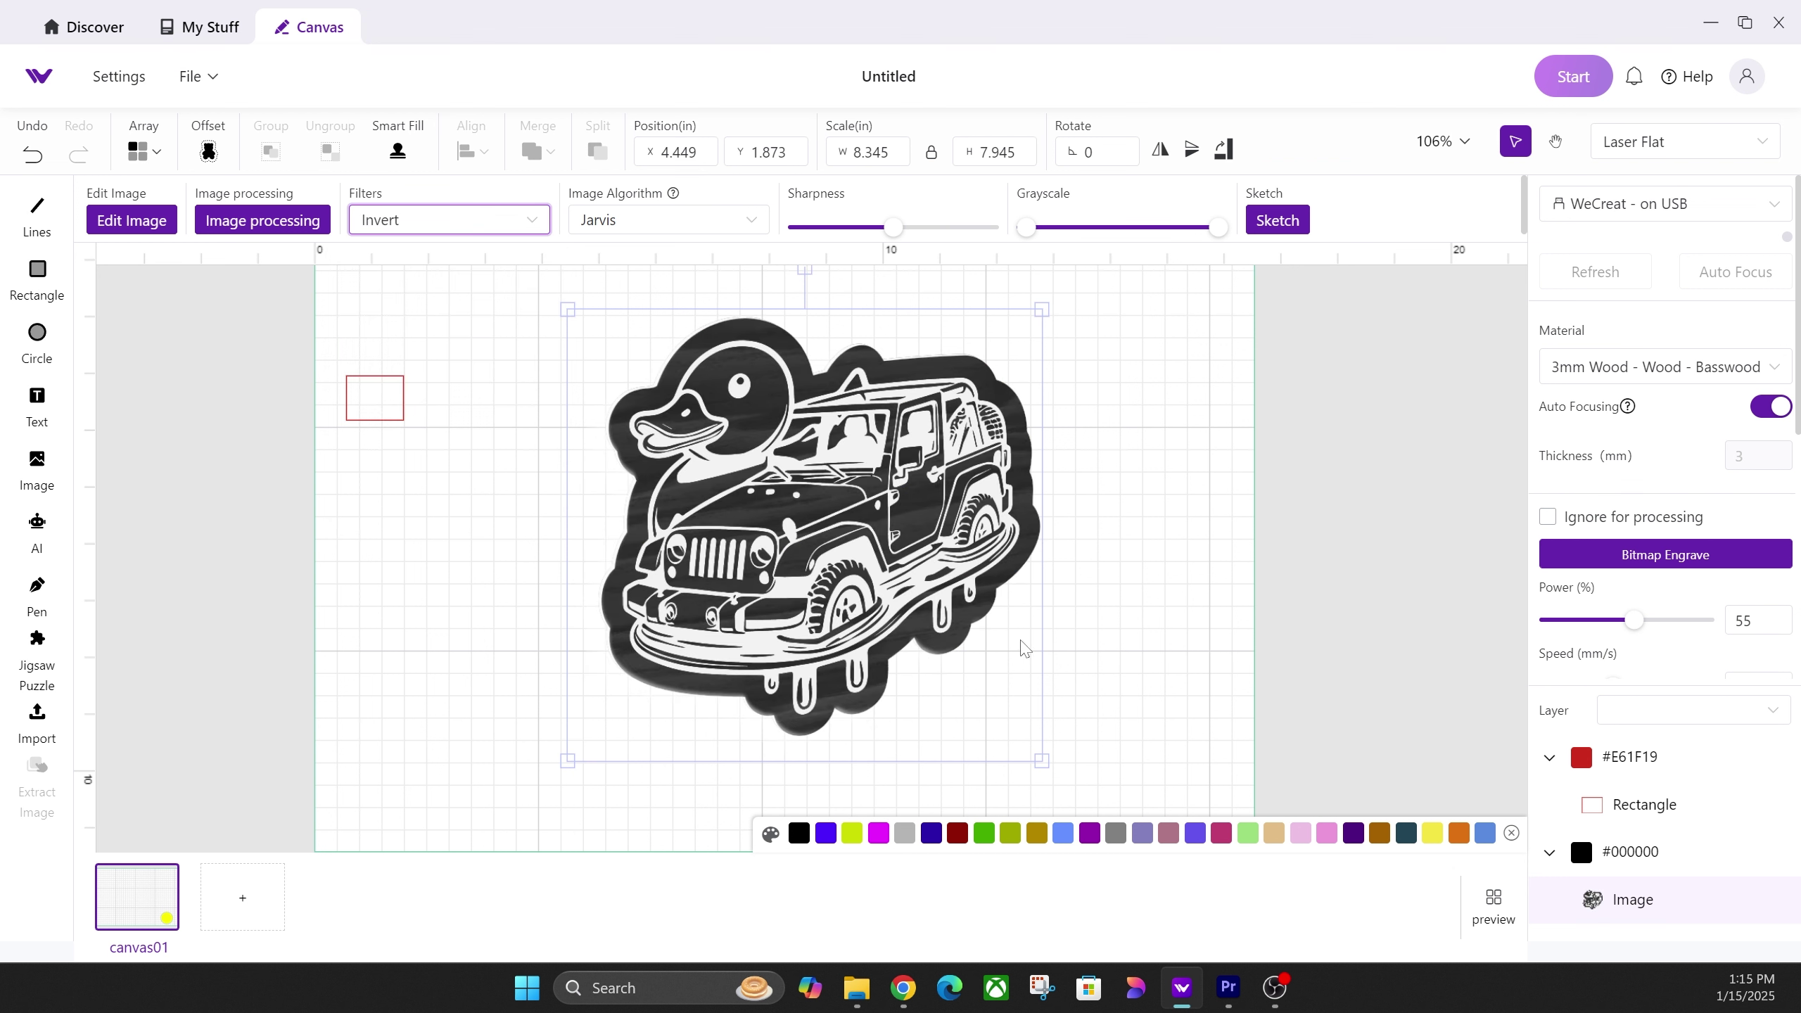
{"action": "left_click", "coordinate": [471, 222]}
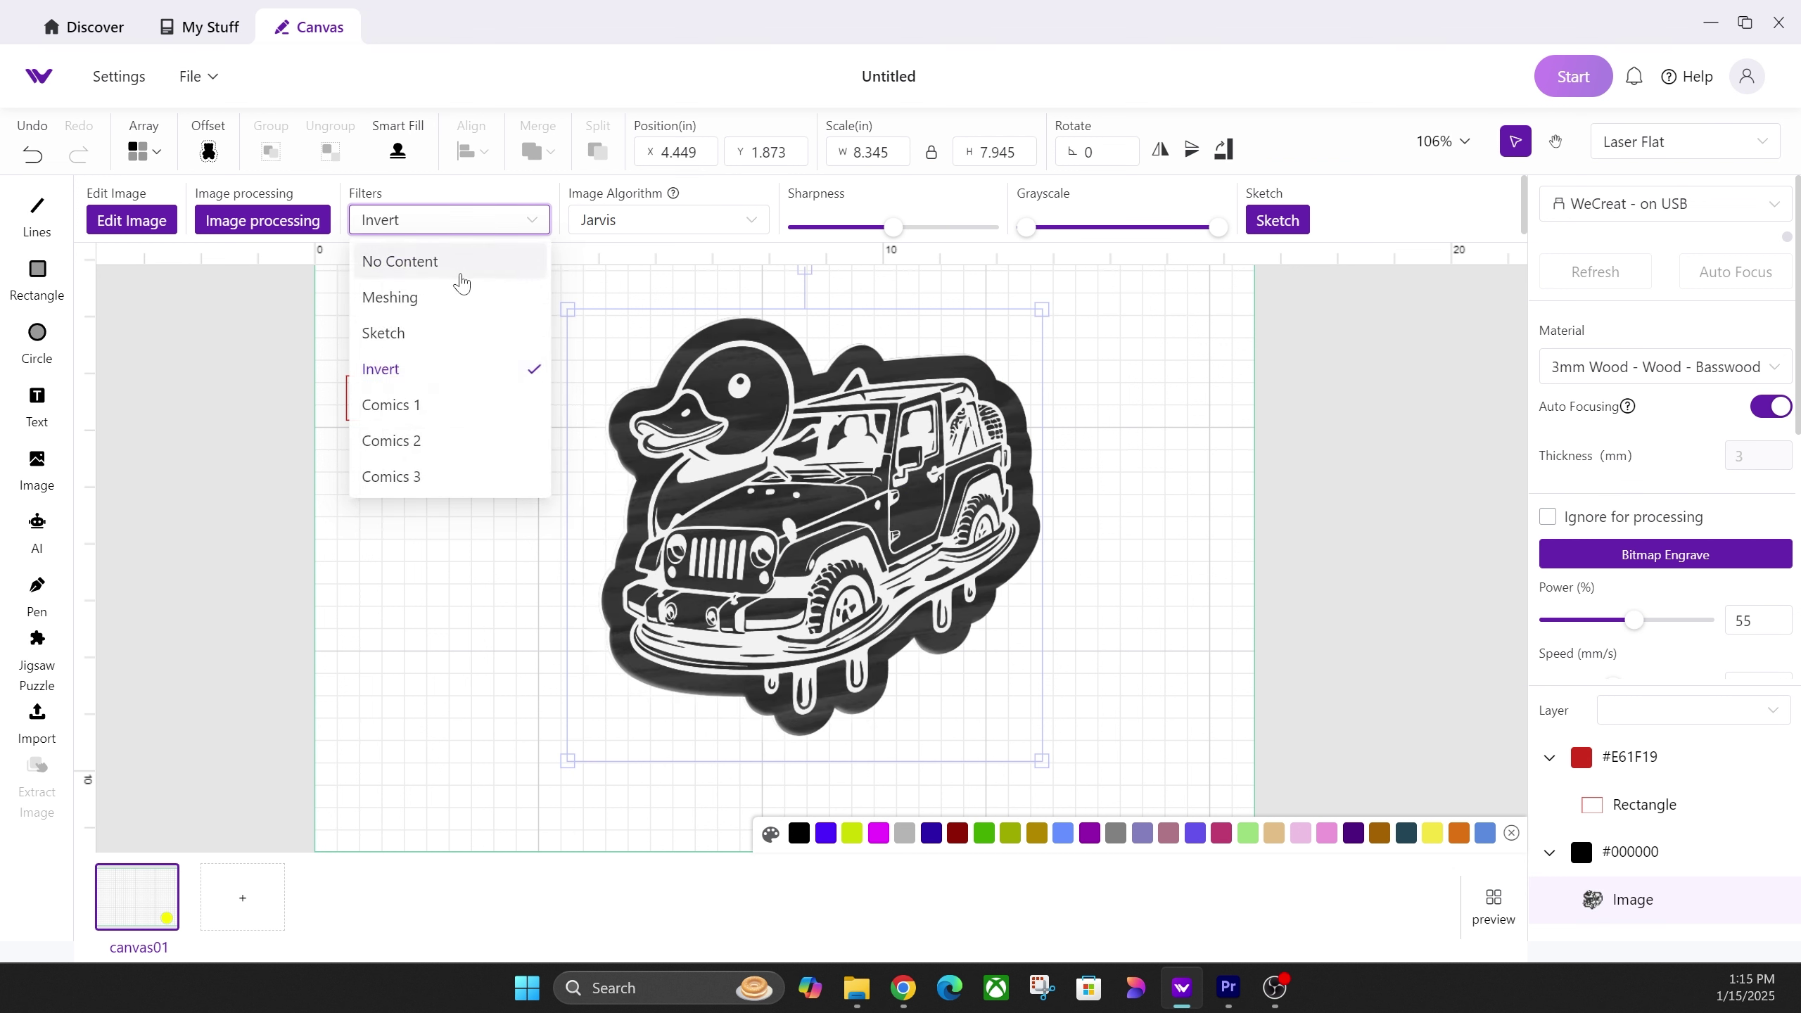
{"action": "left_click", "coordinate": [457, 264]}
Try the Comics 2, Comics 3 and Comics 1 filters on the image in turn, and return the filter to No Content.
{"action": "left_click", "coordinate": [475, 223]}
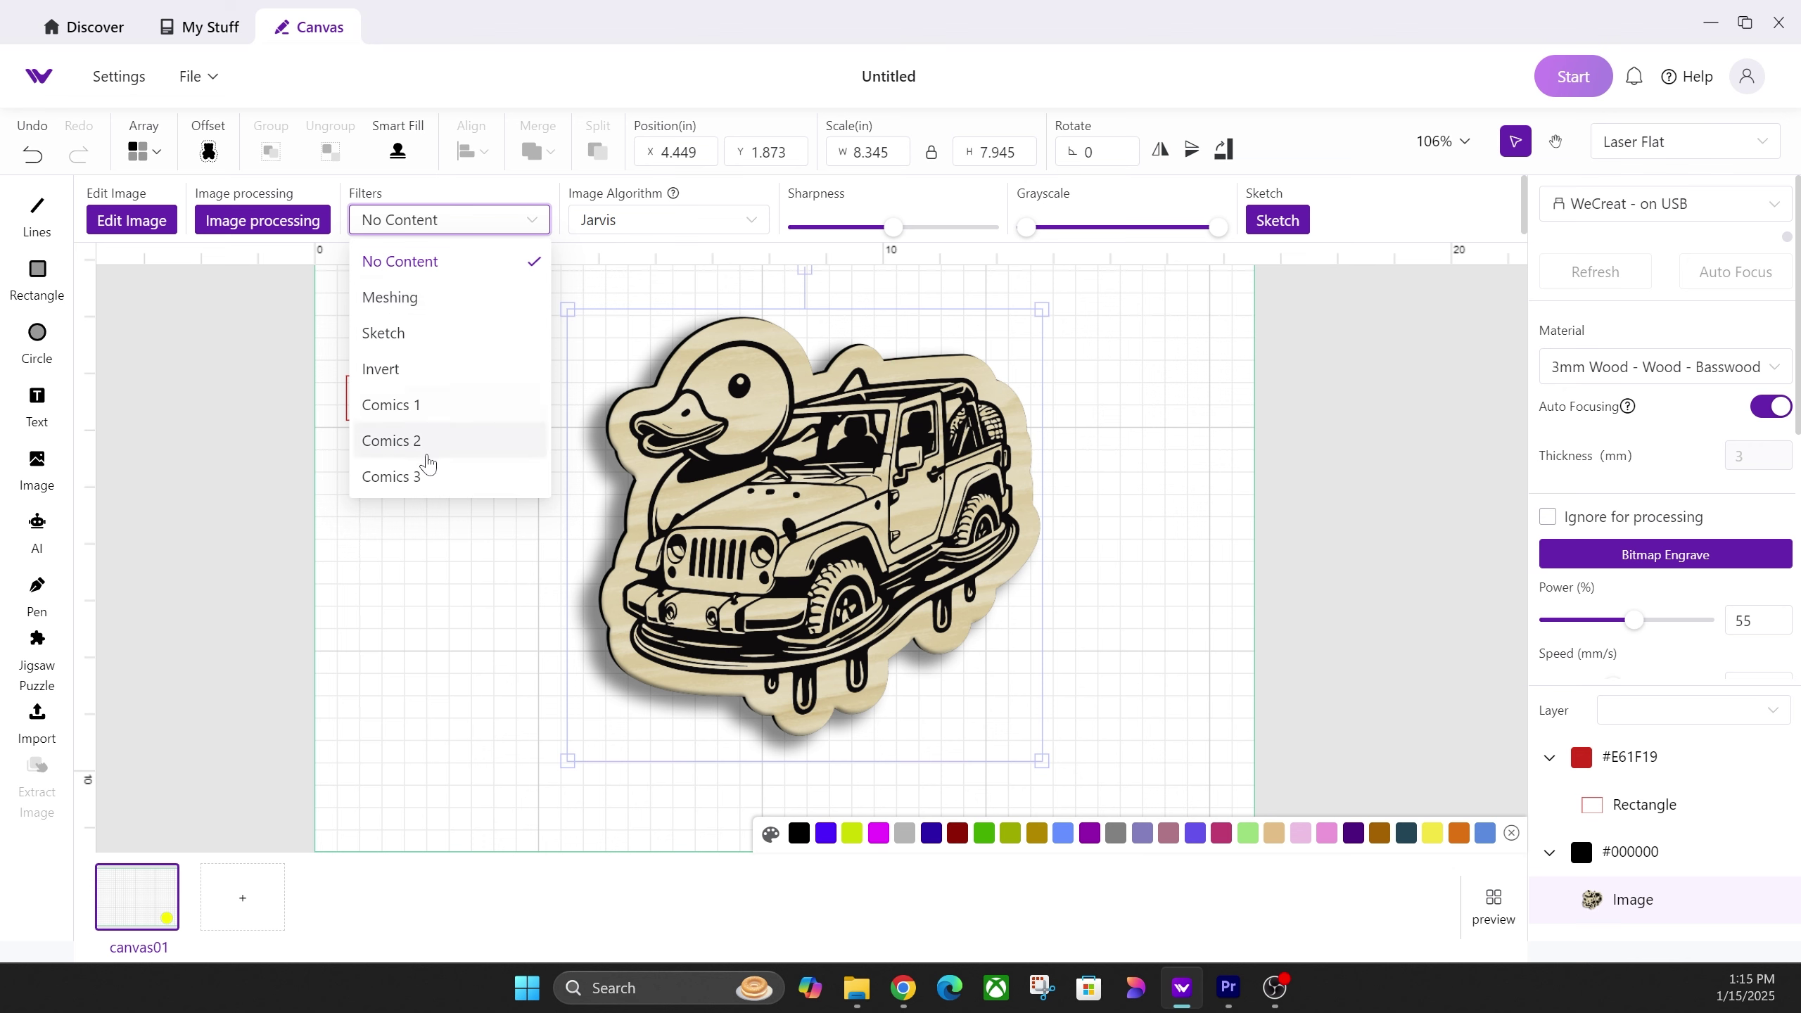
{"action": "left_click", "coordinate": [430, 441]}
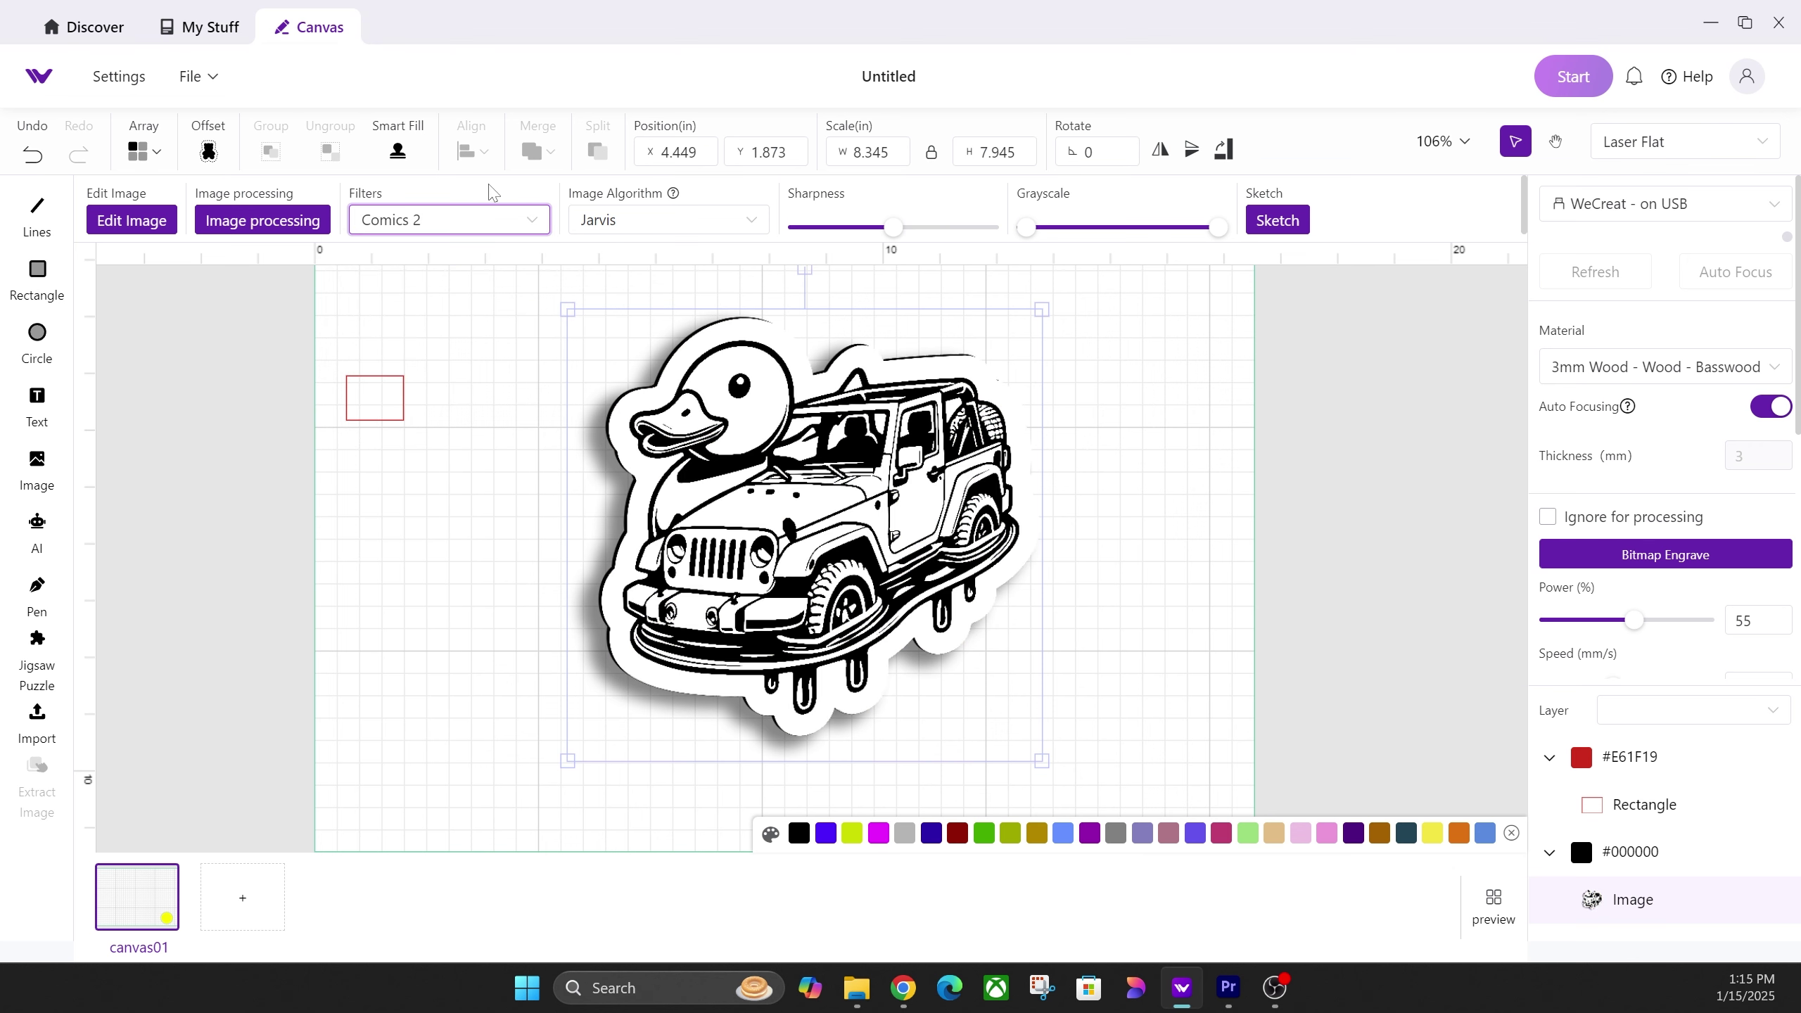
{"action": "left_click", "coordinate": [509, 224]}
{"action": "left_click", "coordinate": [441, 474]}
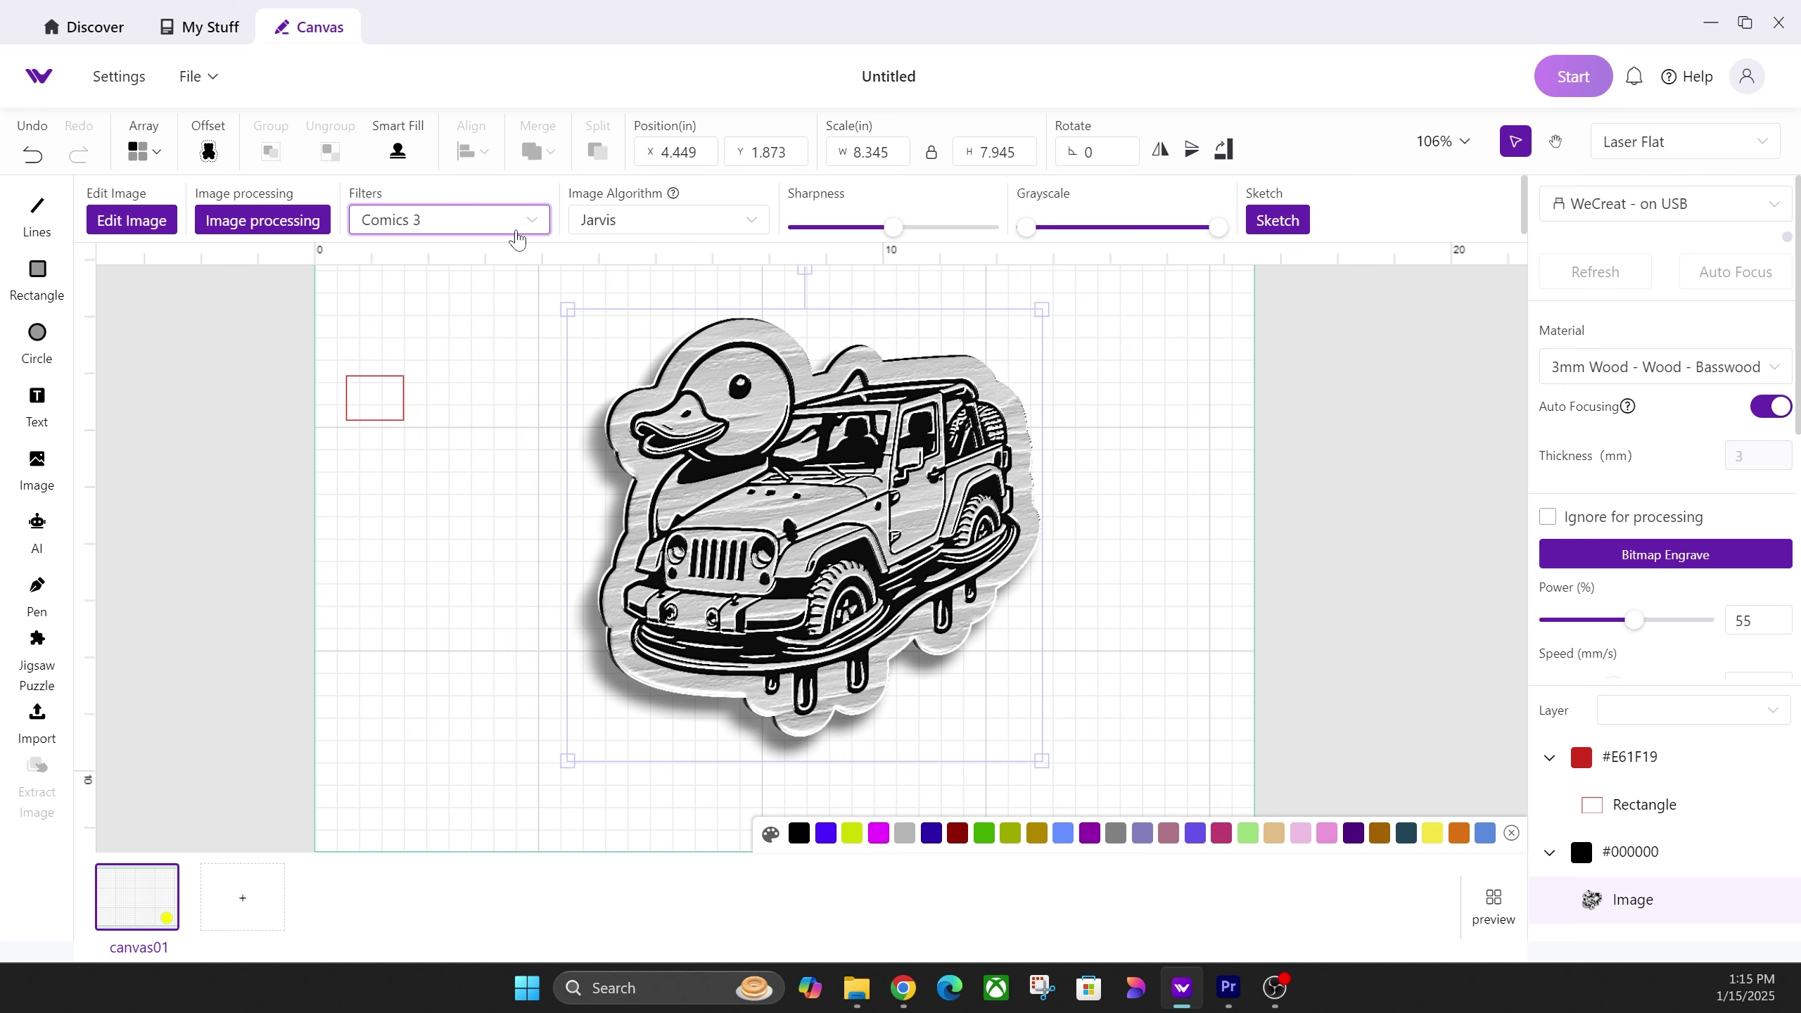
{"action": "left_click", "coordinate": [517, 222]}
{"action": "left_click", "coordinate": [429, 406]}
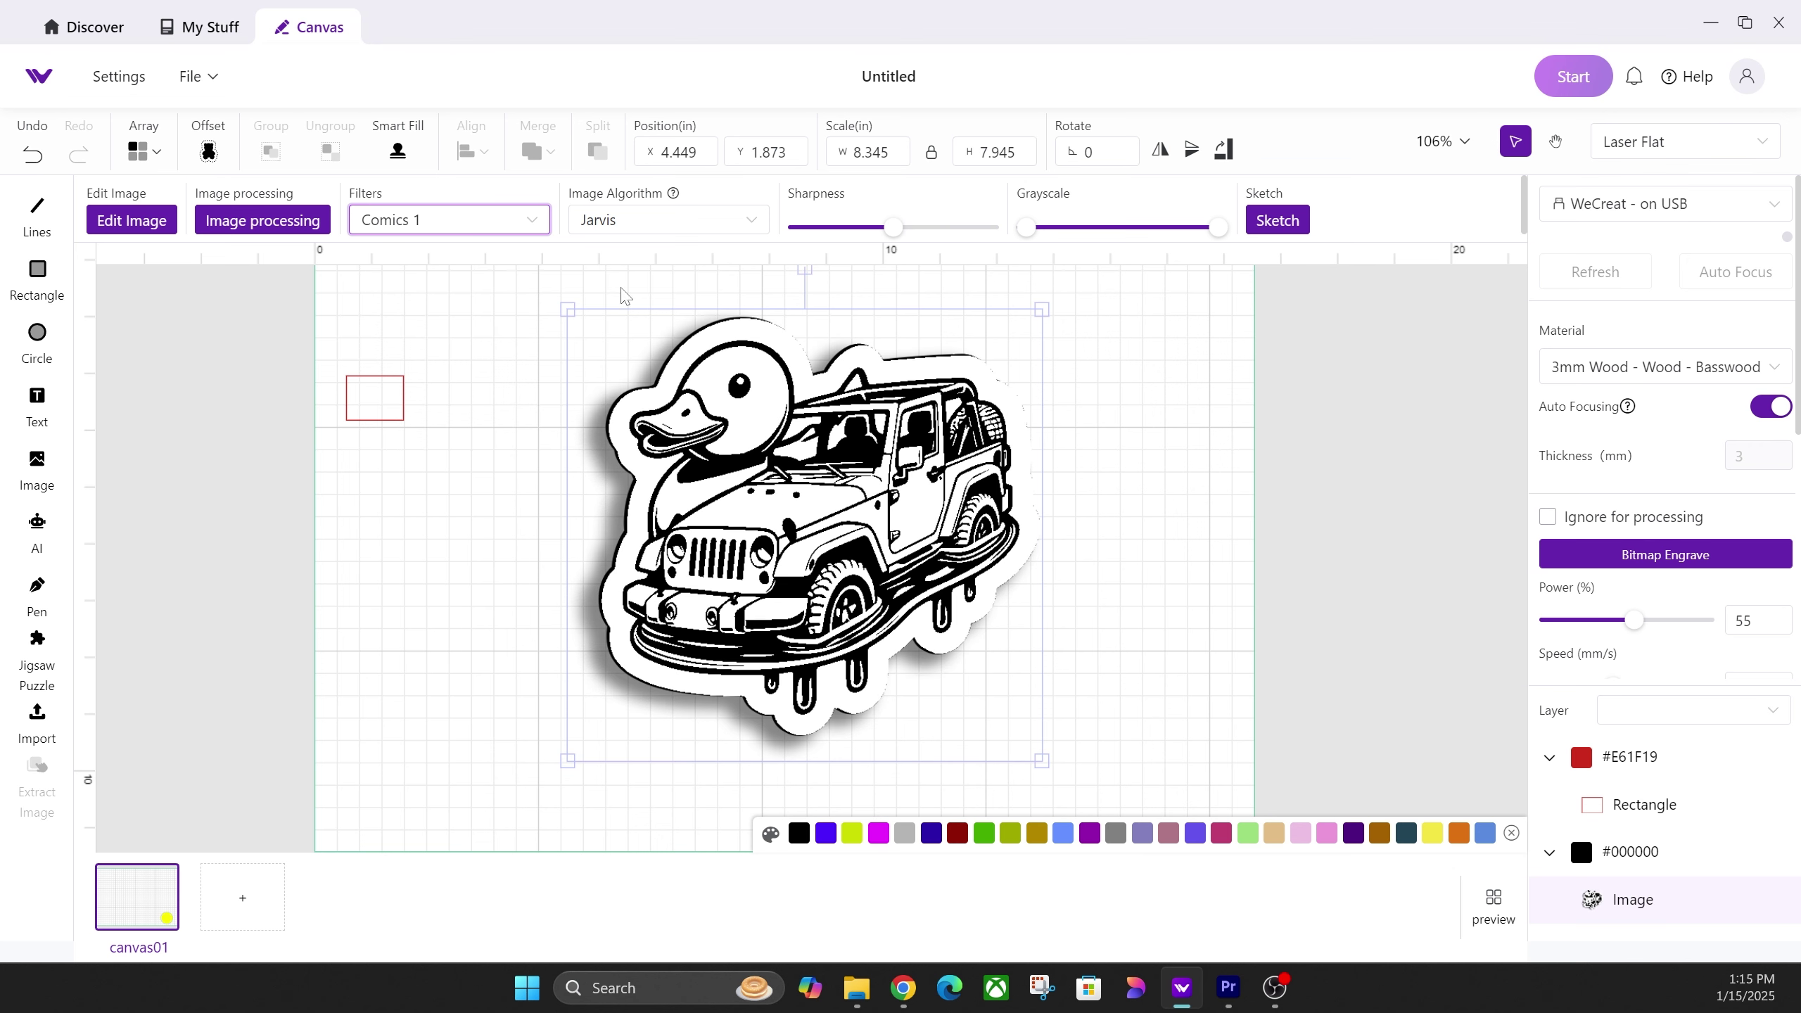
{"action": "left_click", "coordinate": [511, 221]}
{"action": "left_click", "coordinate": [449, 268]}
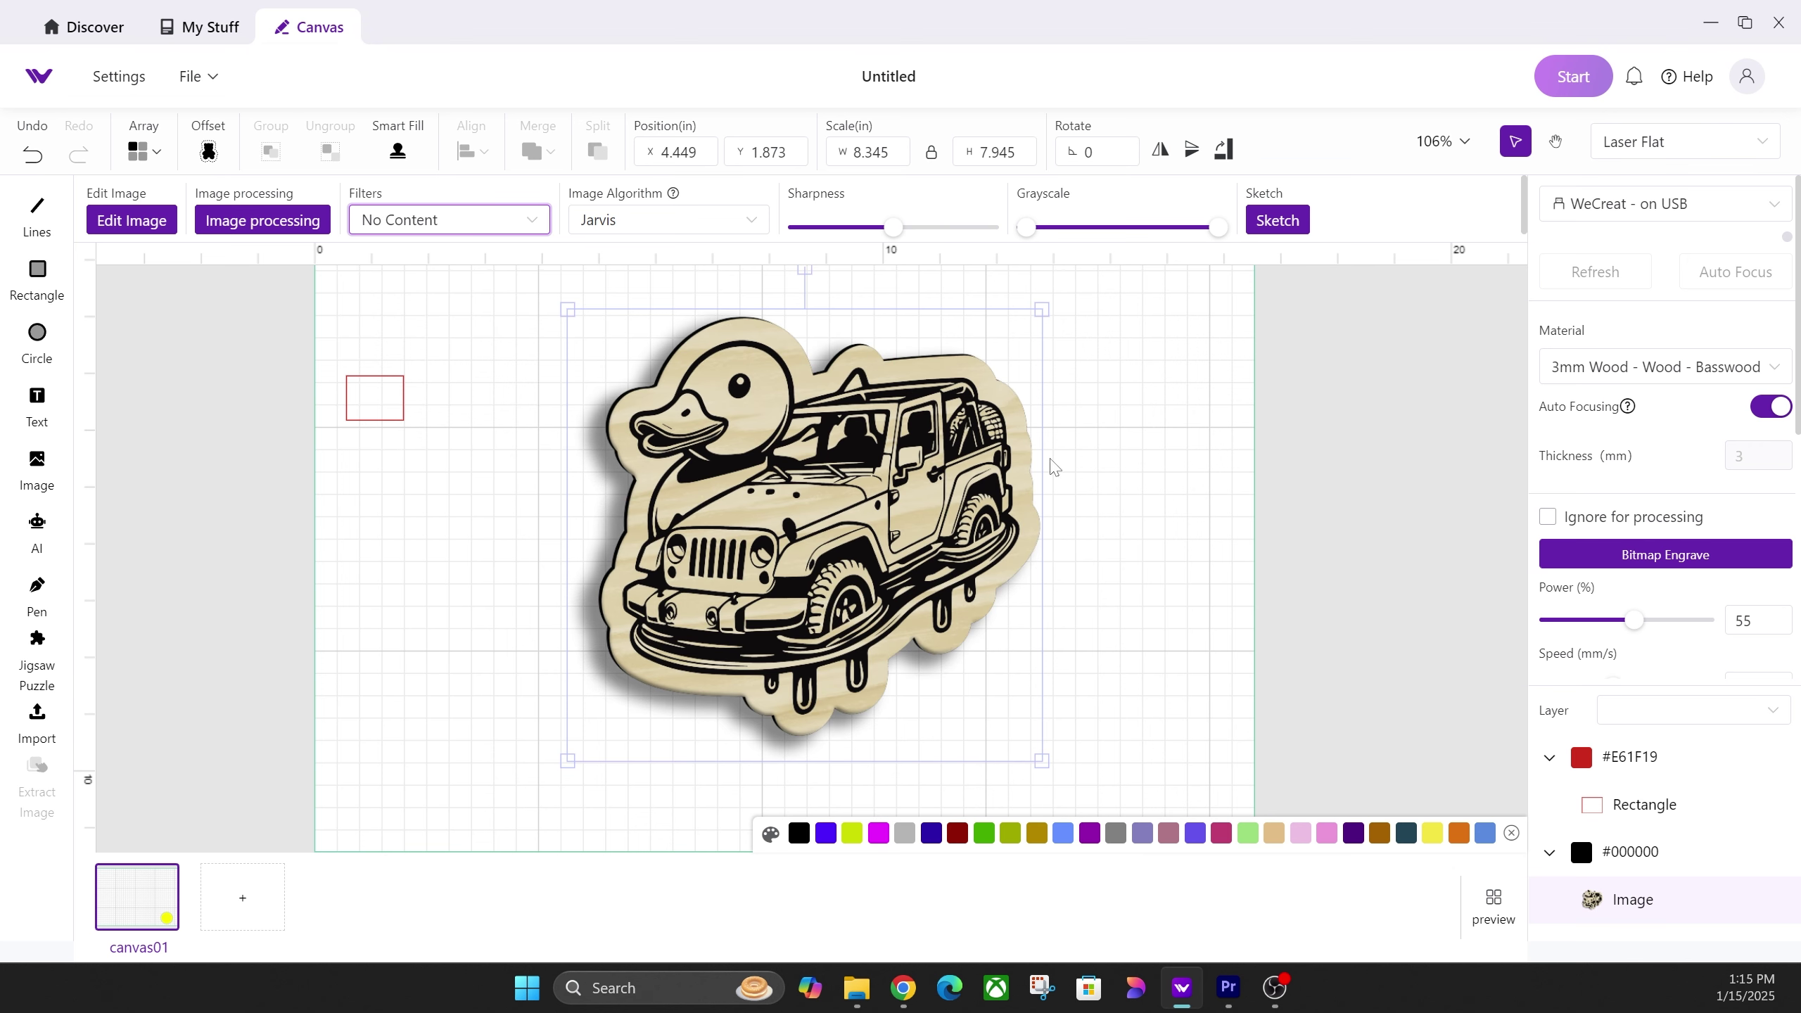
Reselect the duck-and-Jeep image and review the available image algorithms, keeping Jarvis.
{"action": "left_click", "coordinate": [1024, 367]}
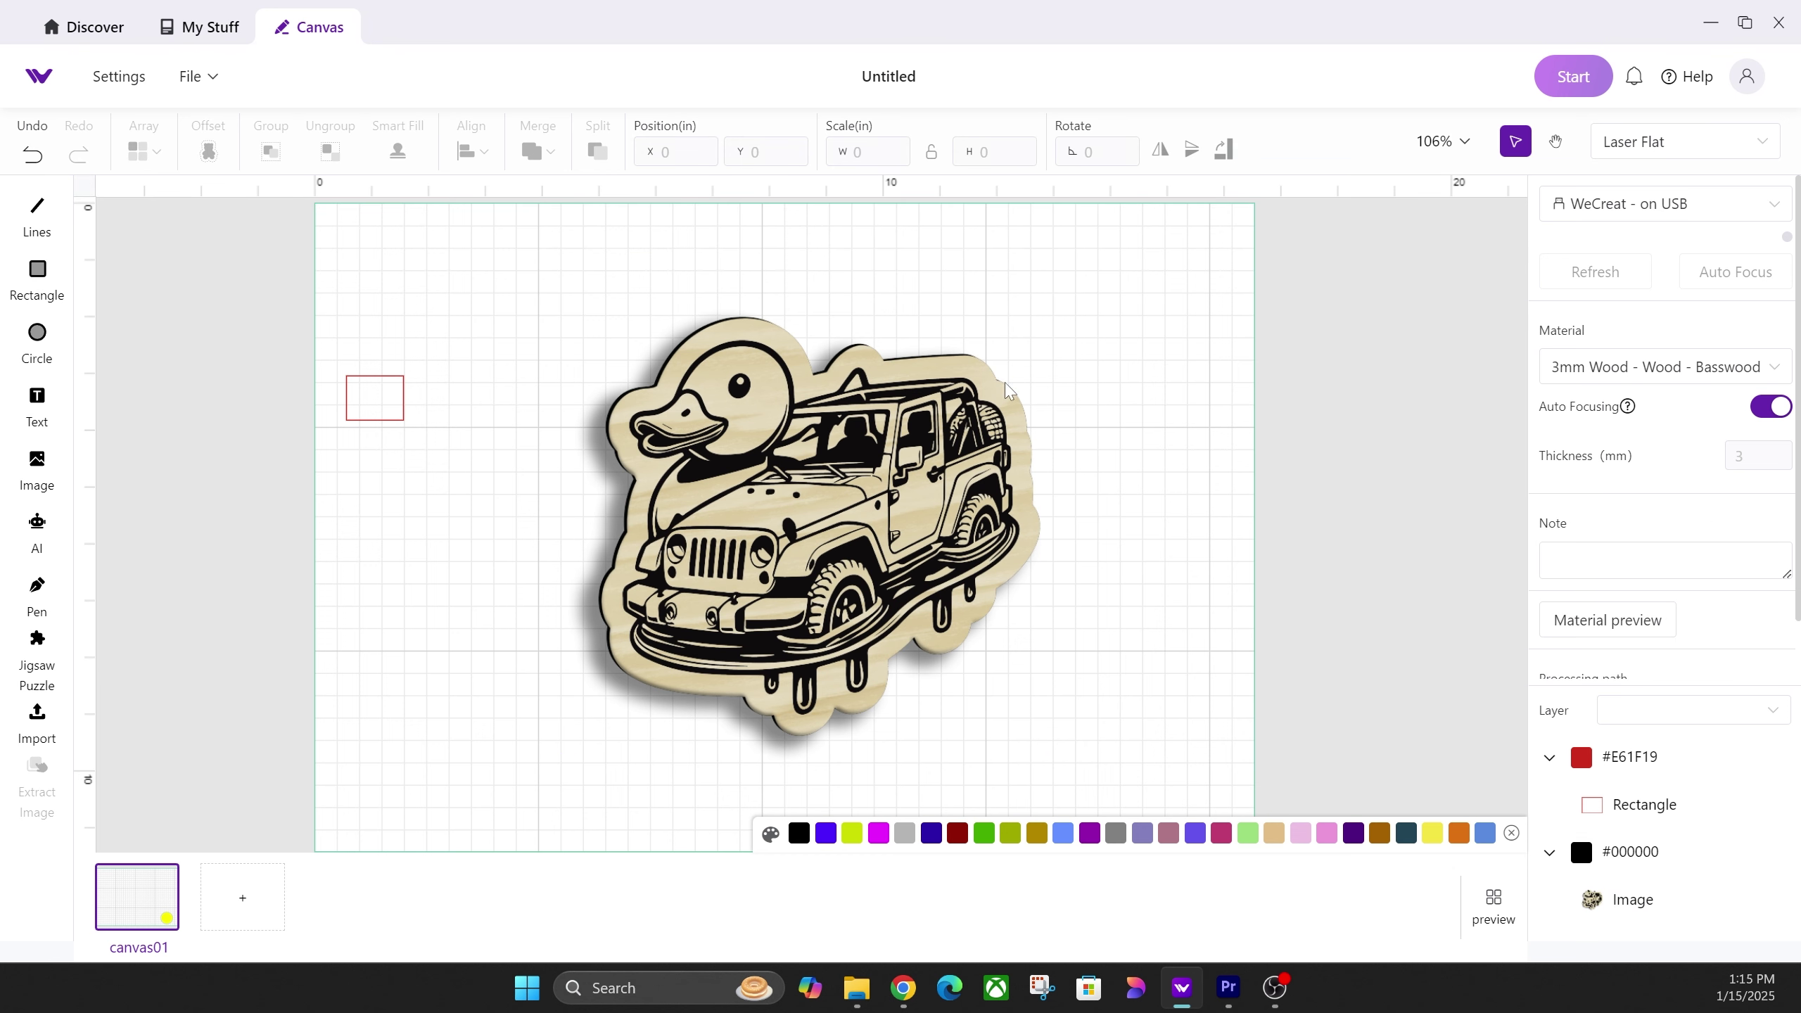
{"action": "left_click", "coordinate": [737, 379]}
{"action": "left_click", "coordinate": [743, 221]}
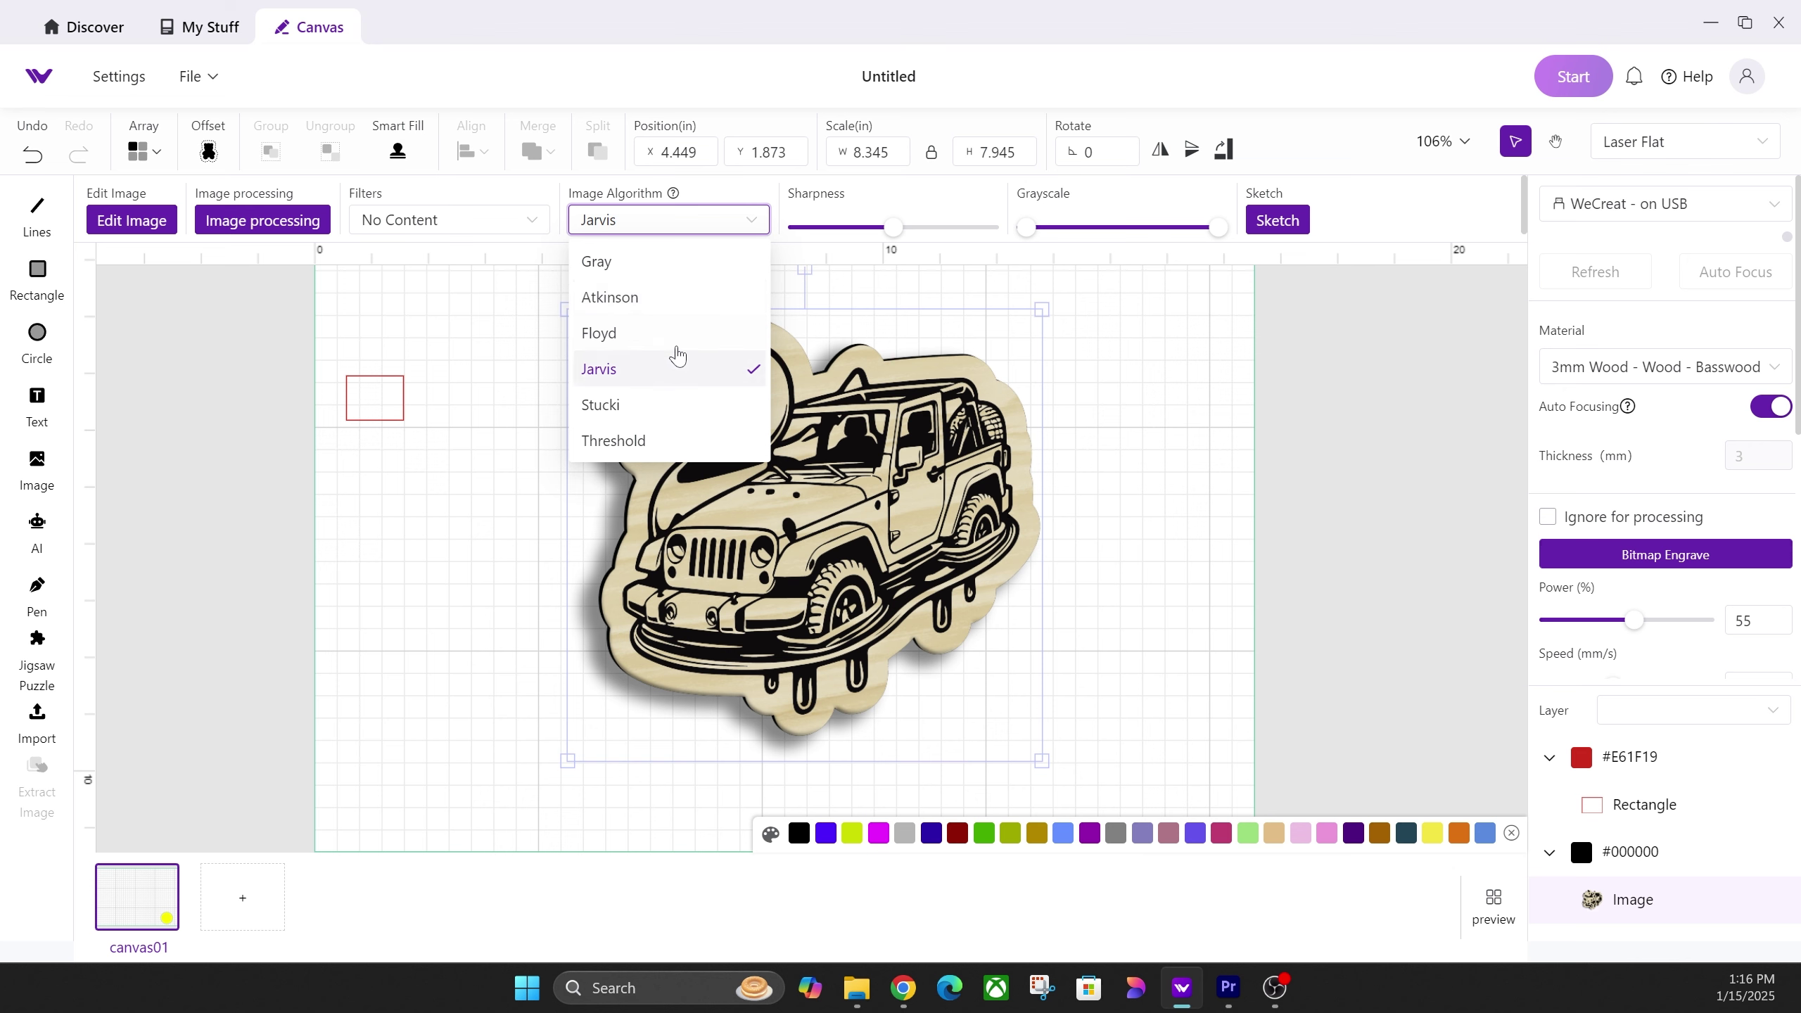
{"action": "left_click", "coordinate": [728, 220]}
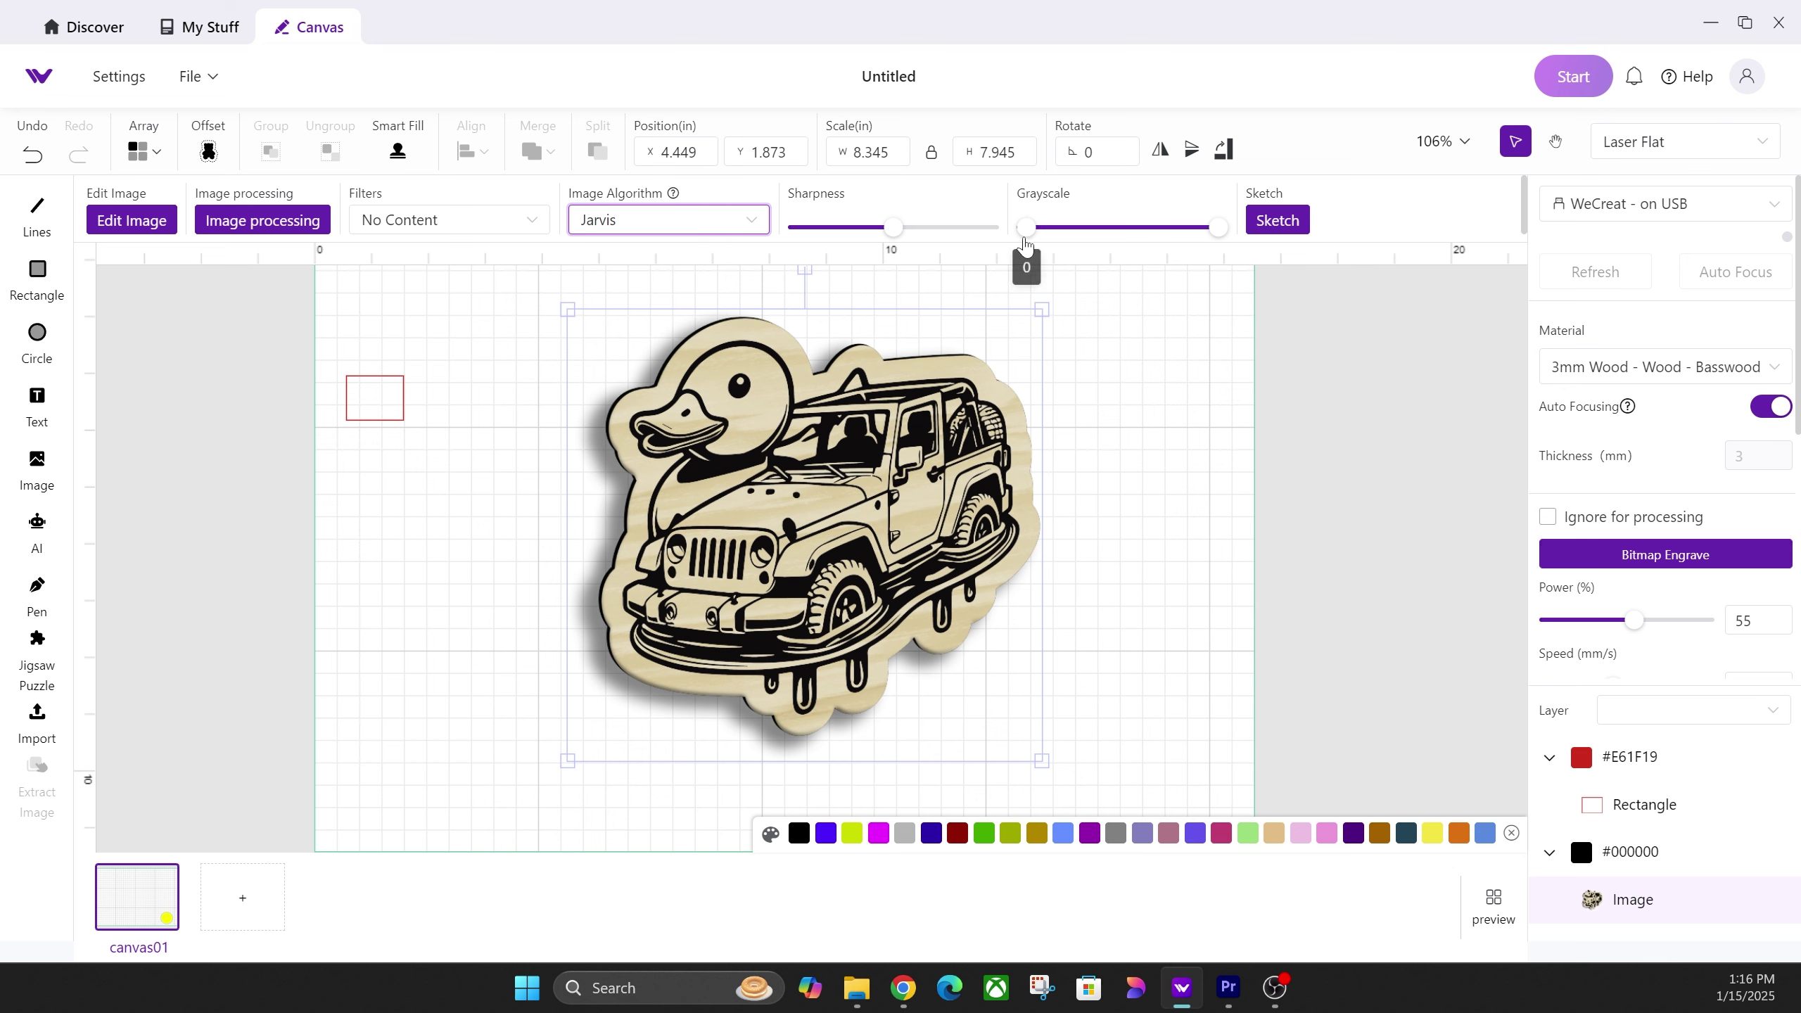
Trace the image with Sketch at threshold 140, noise reduction 50 and smoothness 0.2, and move the traced path to the right of the image.
{"action": "left_click", "coordinate": [1294, 220]}
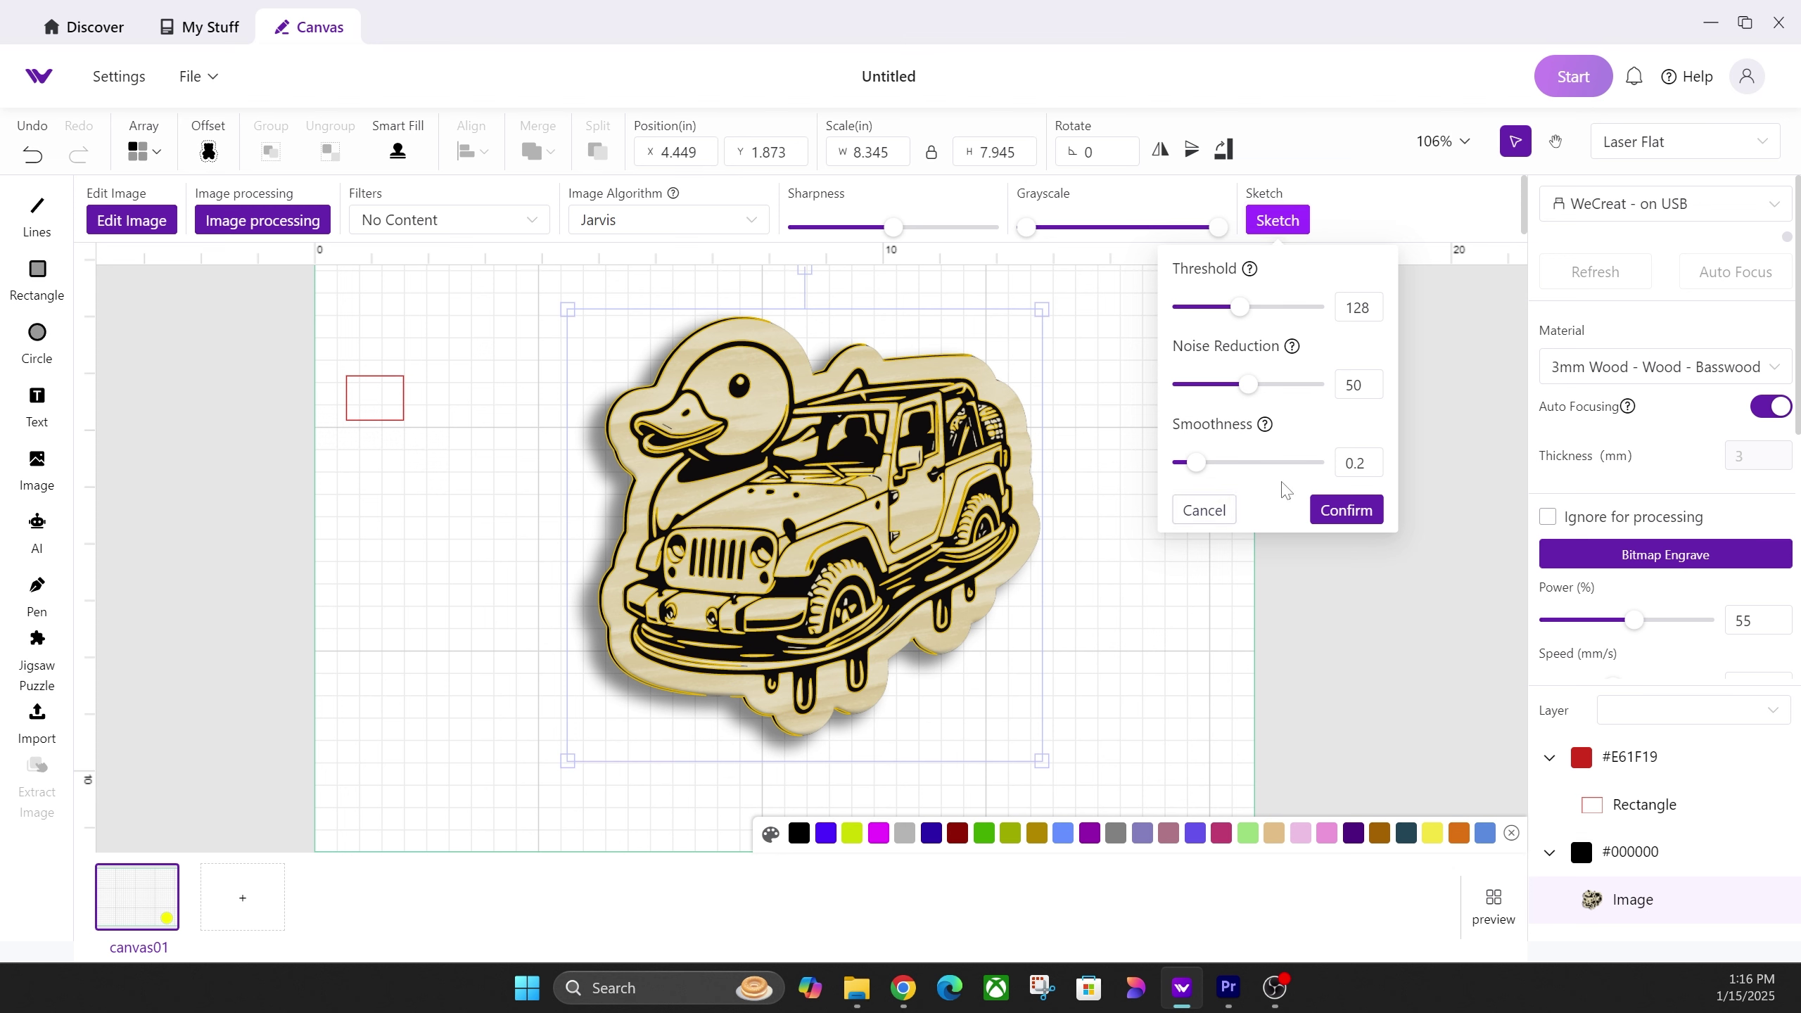
{"action": "left_click_drag", "start_coordinate": [1241, 307], "coordinate": [1247, 307]}
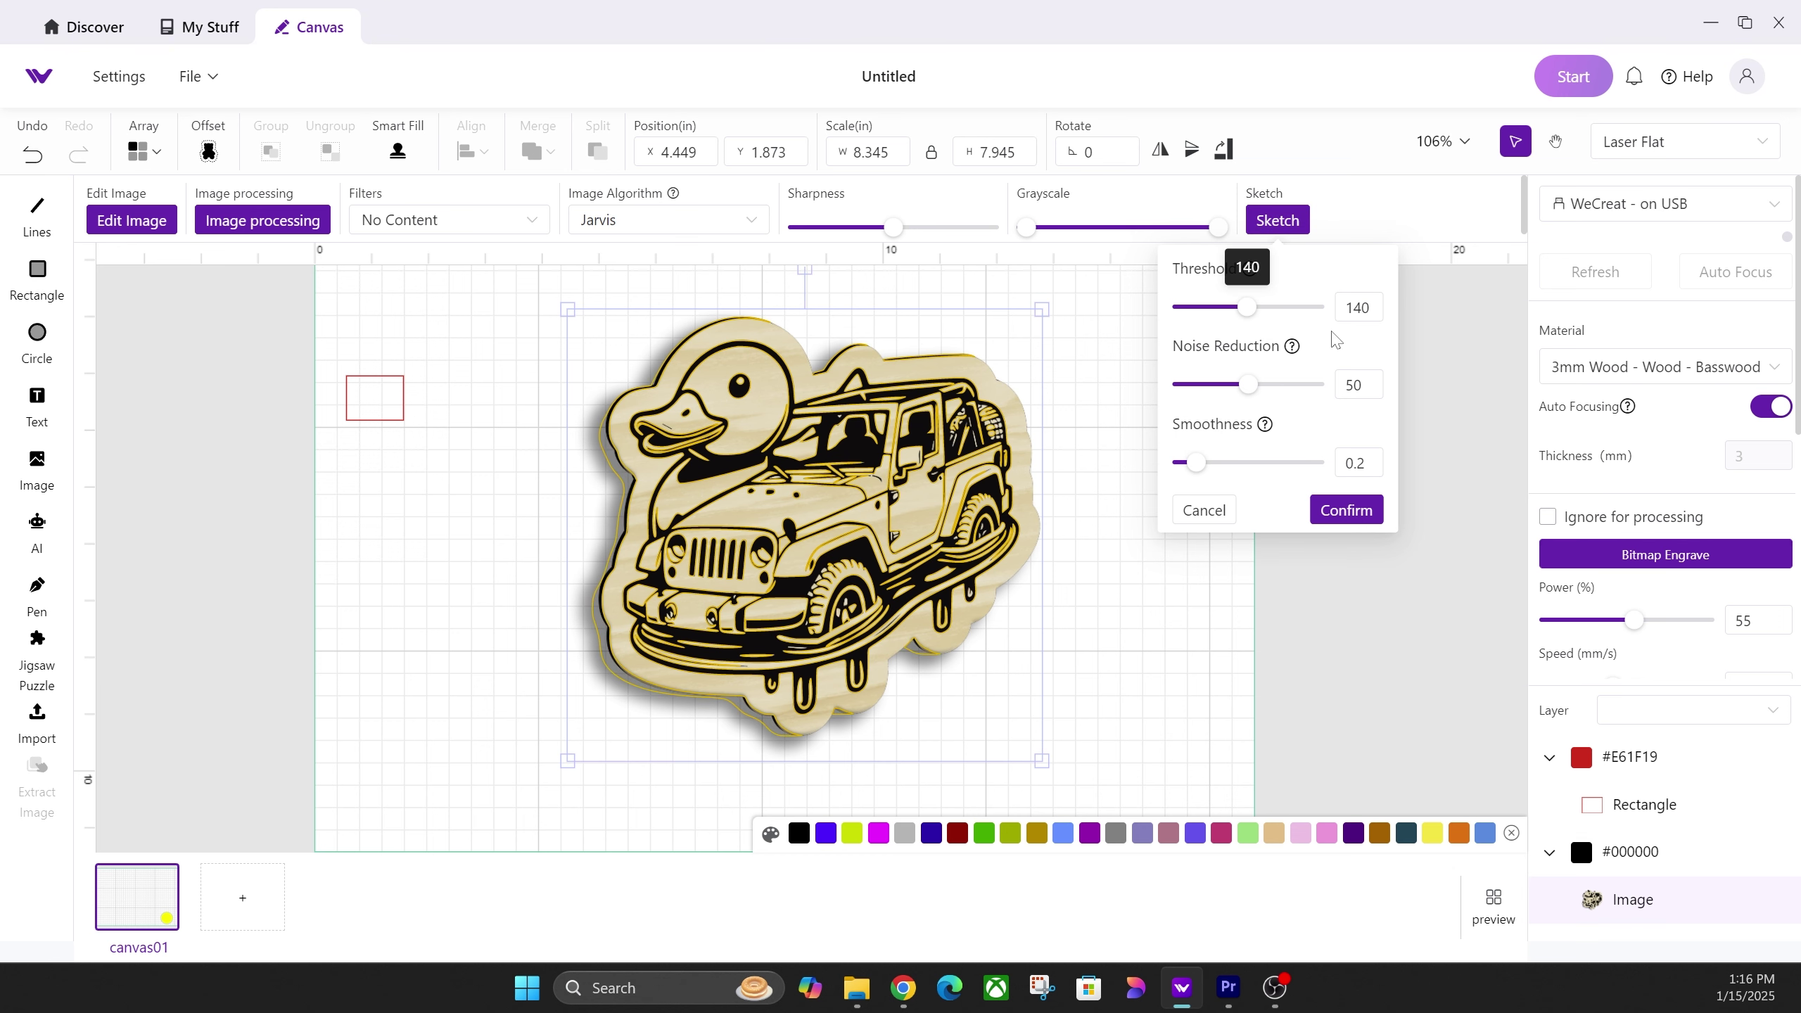
{"action": "left_click", "coordinate": [1345, 510]}
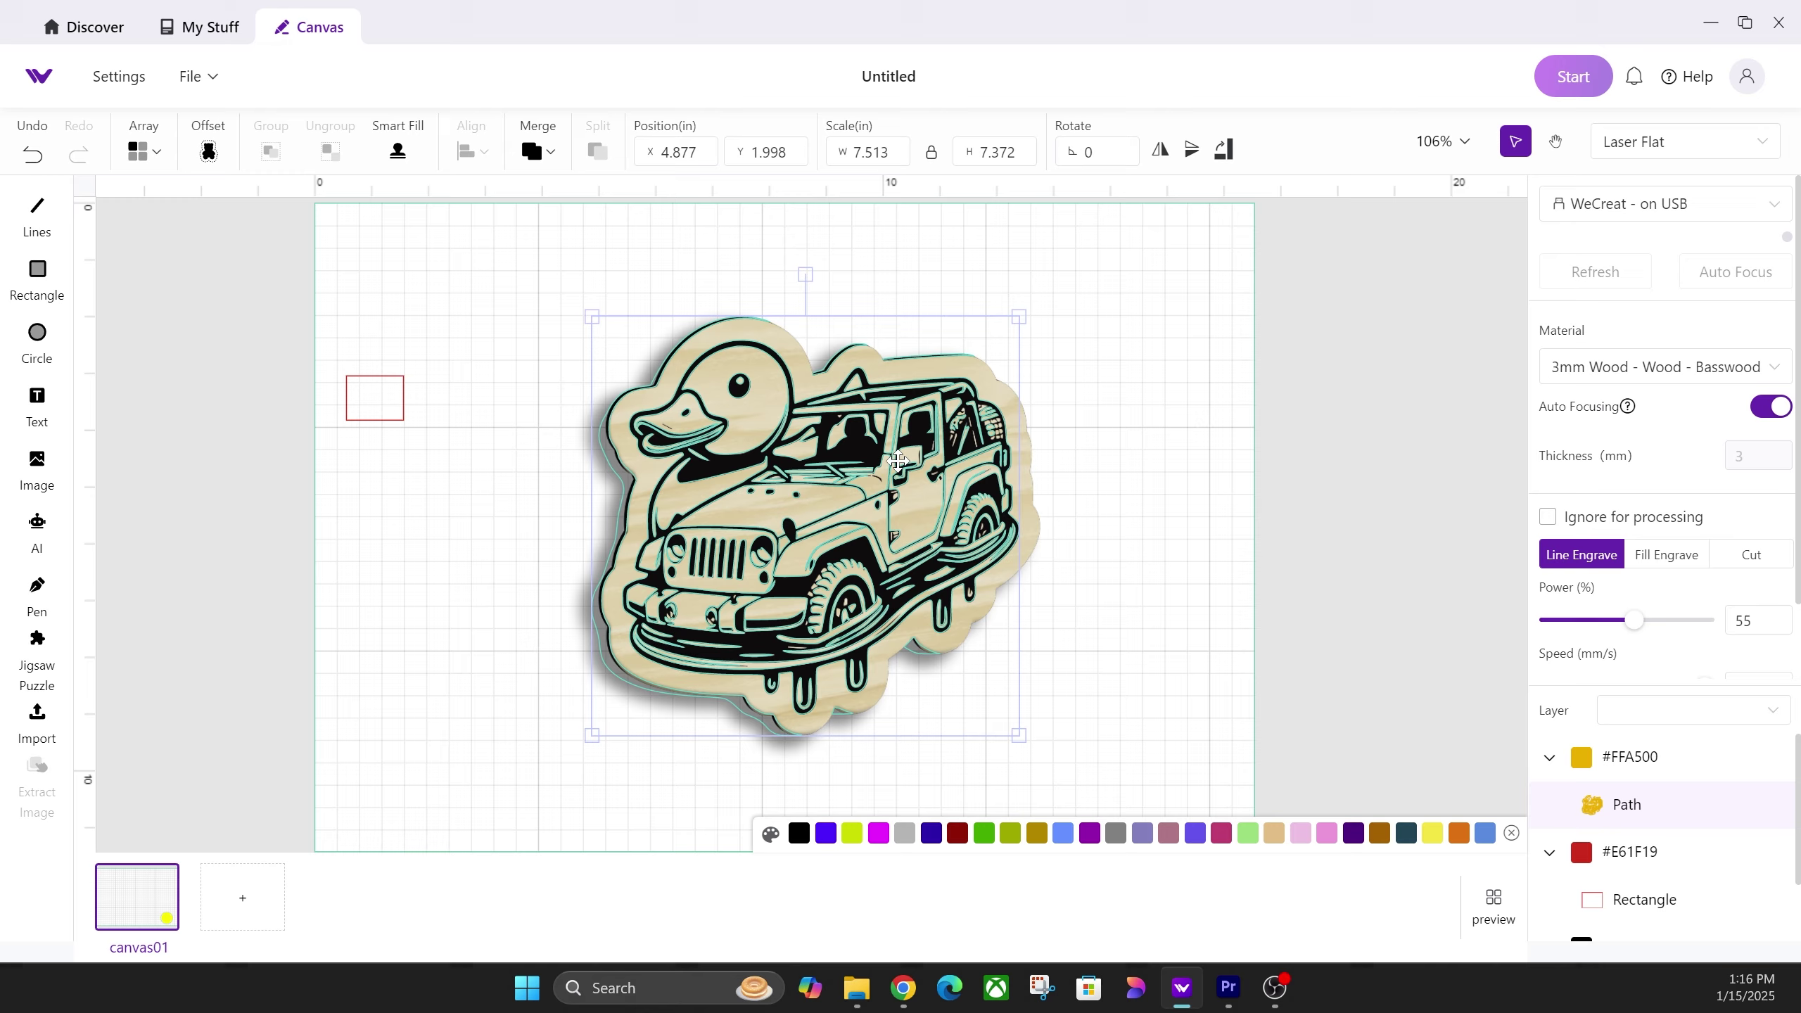
{"action": "left_click_drag", "start_coordinate": [897, 458], "coordinate": [1347, 452]}
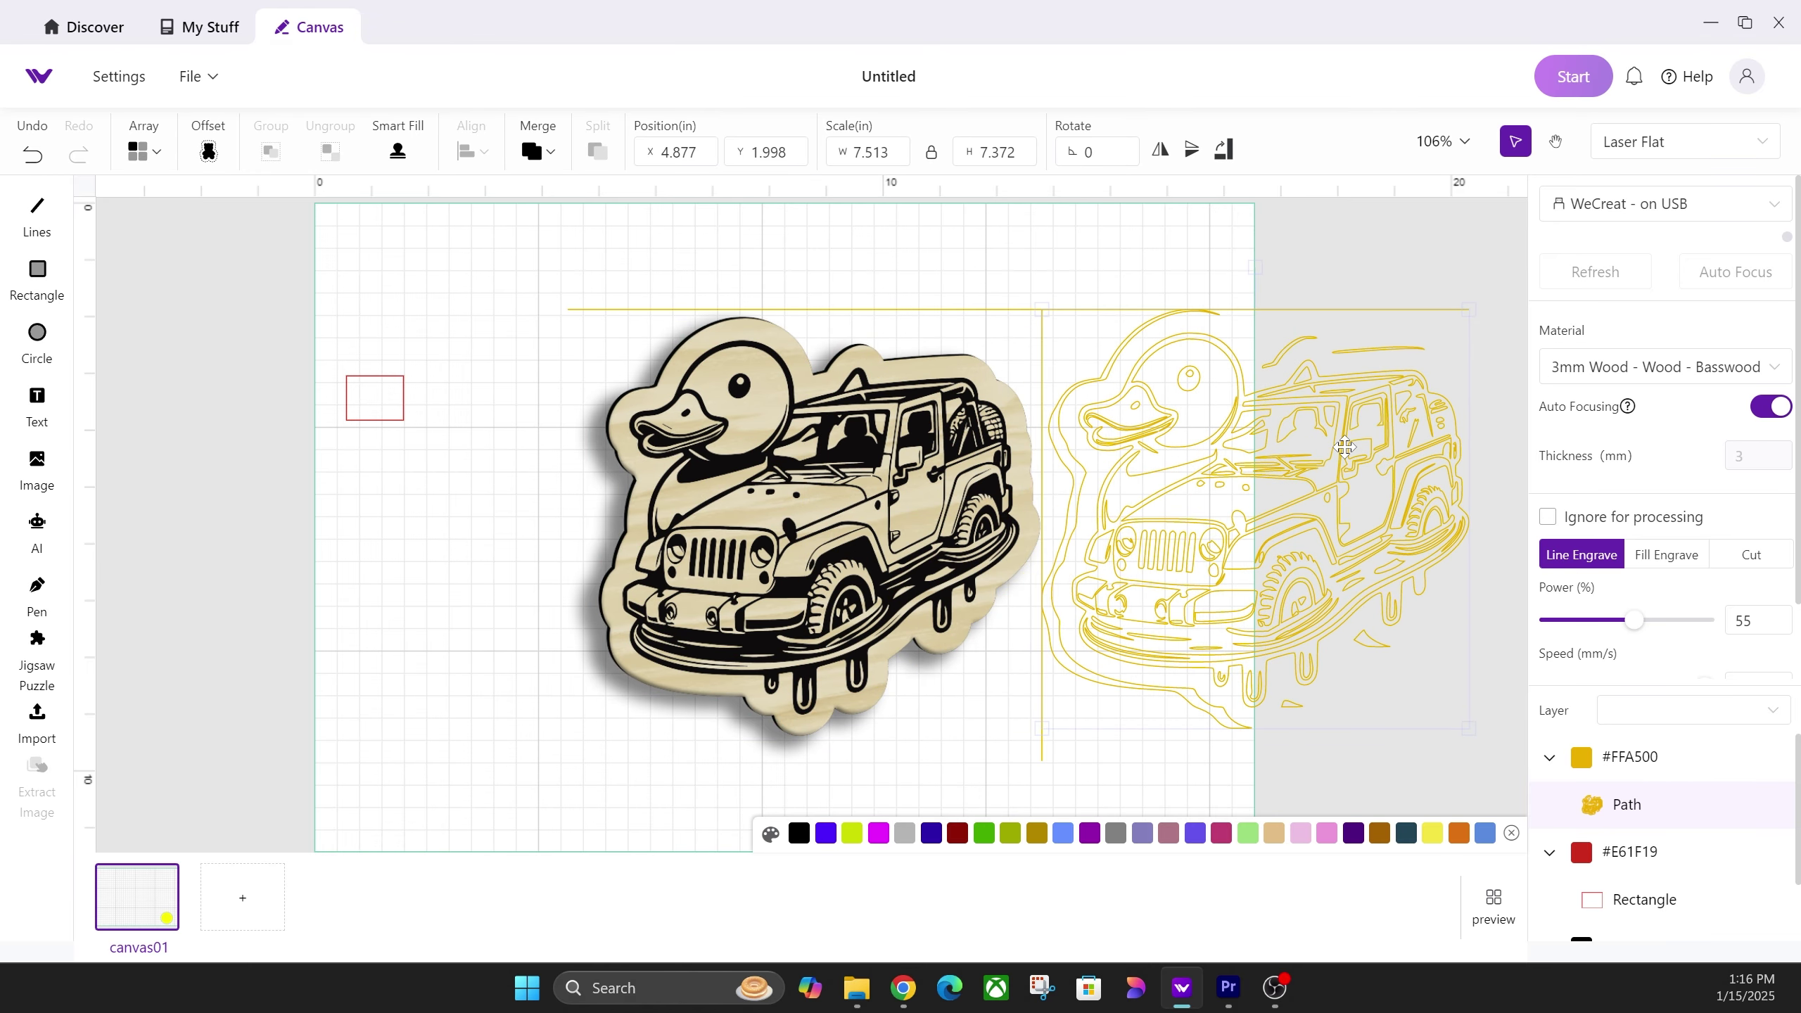
Switch the traced path between the Fill Engrave, Line Engrave and Cut processing modes, ending on Fill Engrave.
{"action": "left_click", "coordinate": [1666, 555]}
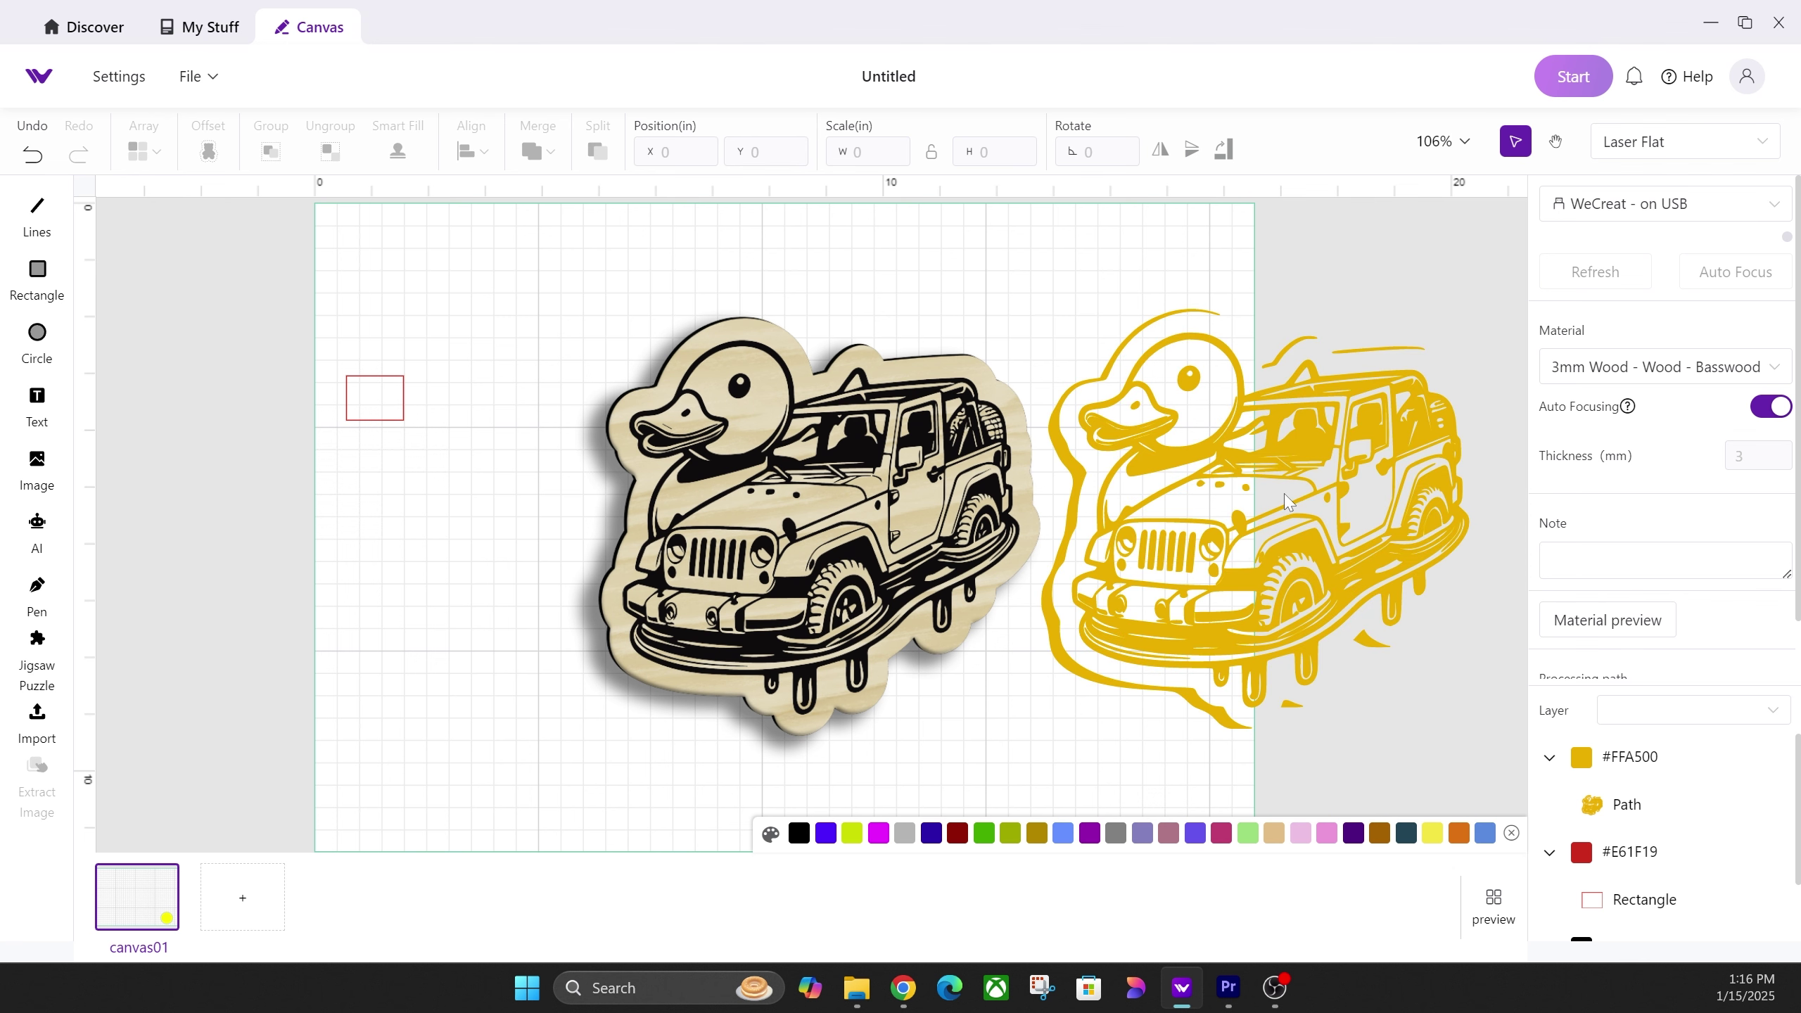
{"action": "left_click", "coordinate": [1604, 567]}
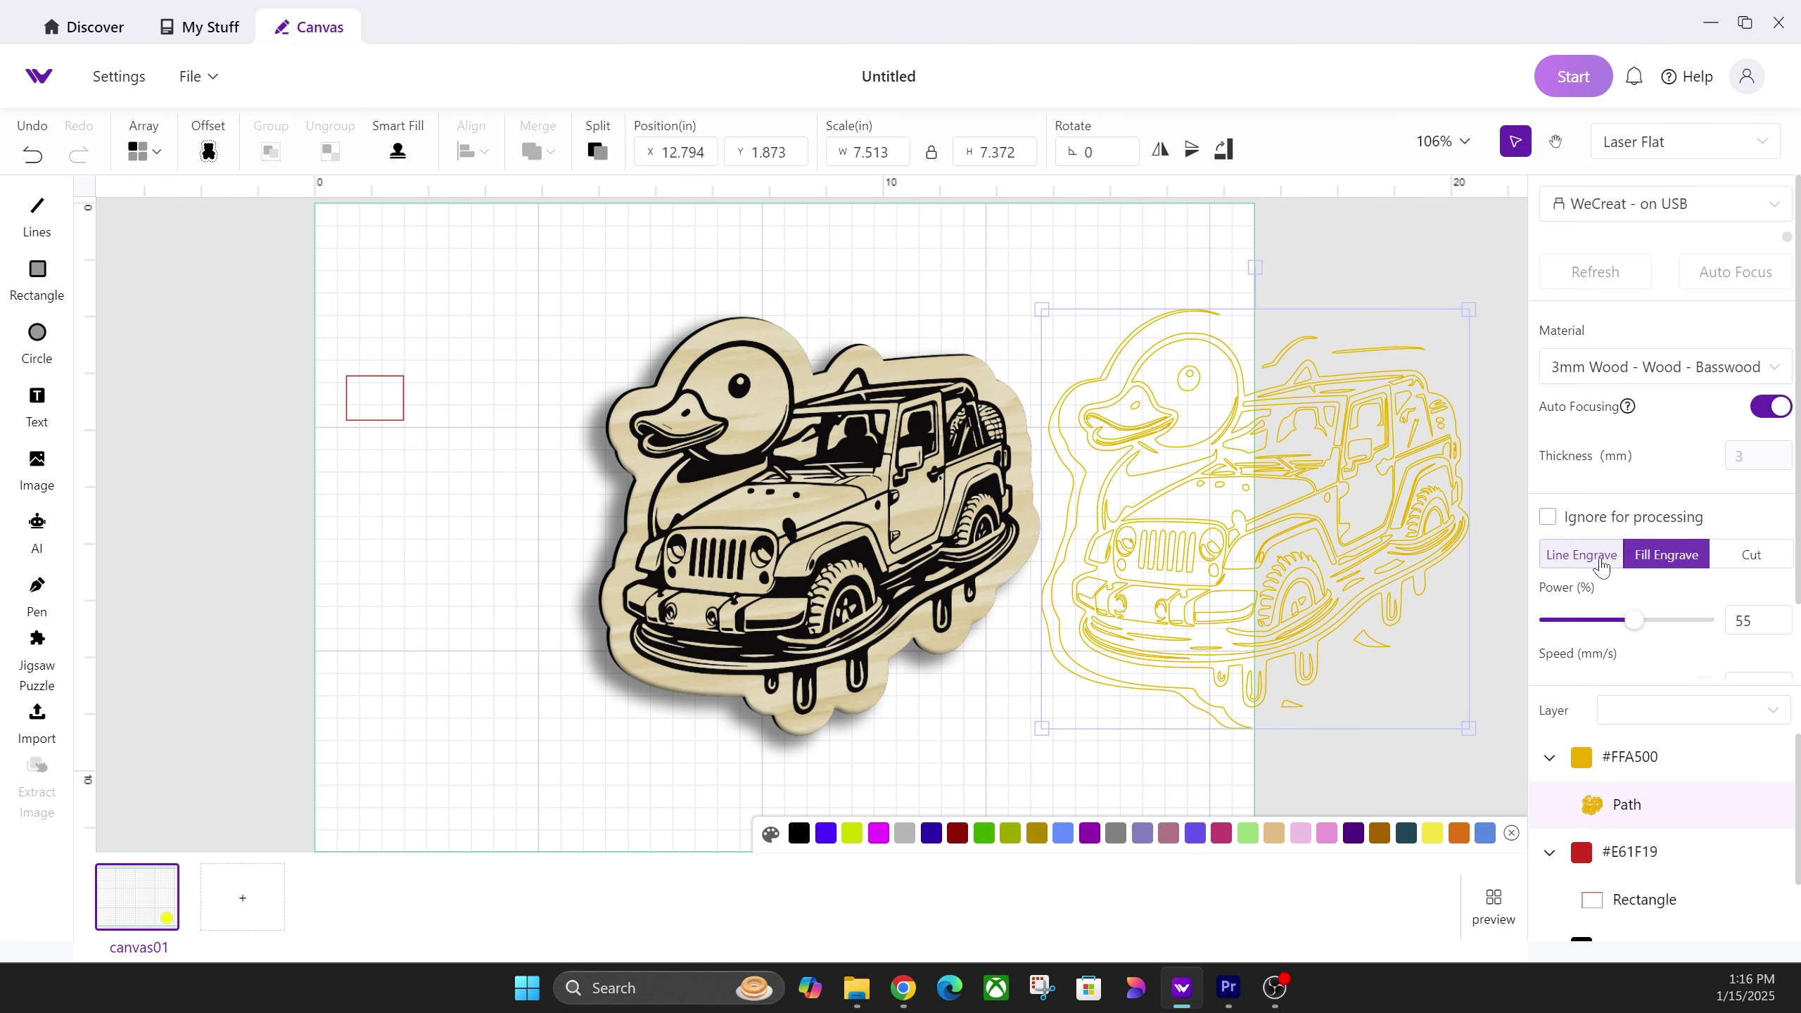
{"action": "left_click", "coordinate": [1678, 568]}
{"action": "left_click", "coordinate": [1750, 565]}
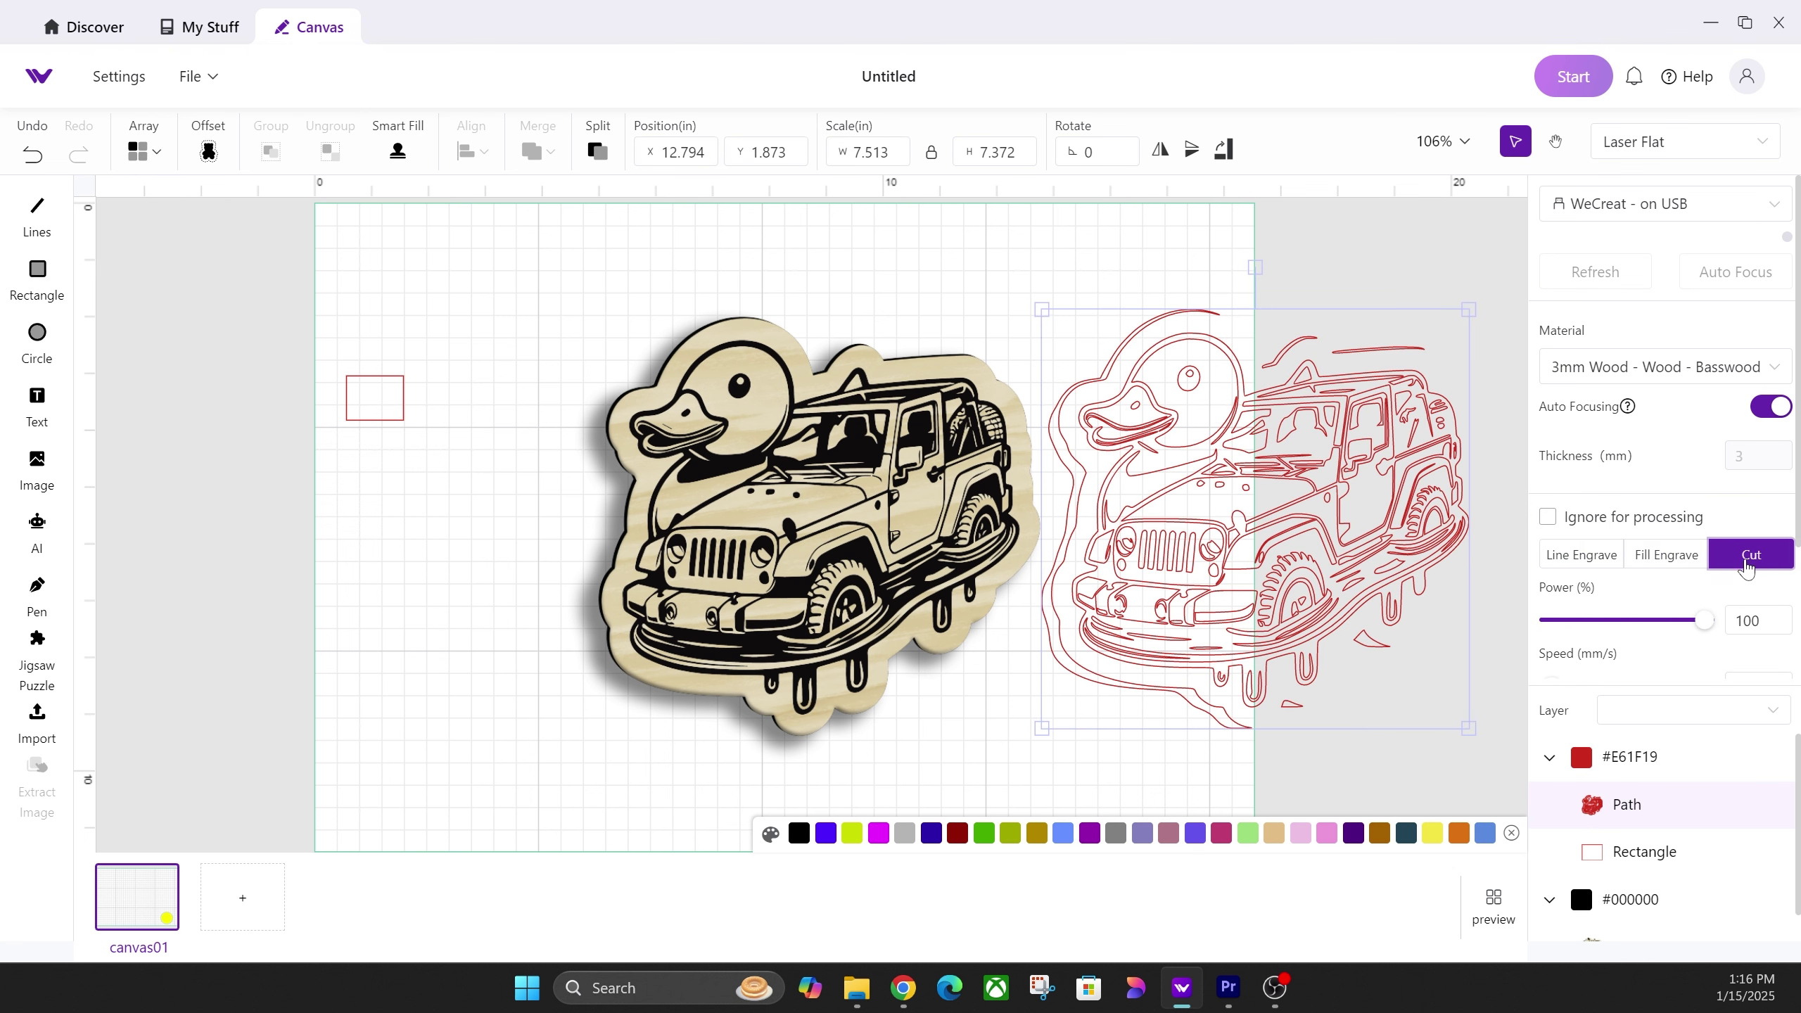
{"action": "left_click", "coordinate": [1687, 564]}
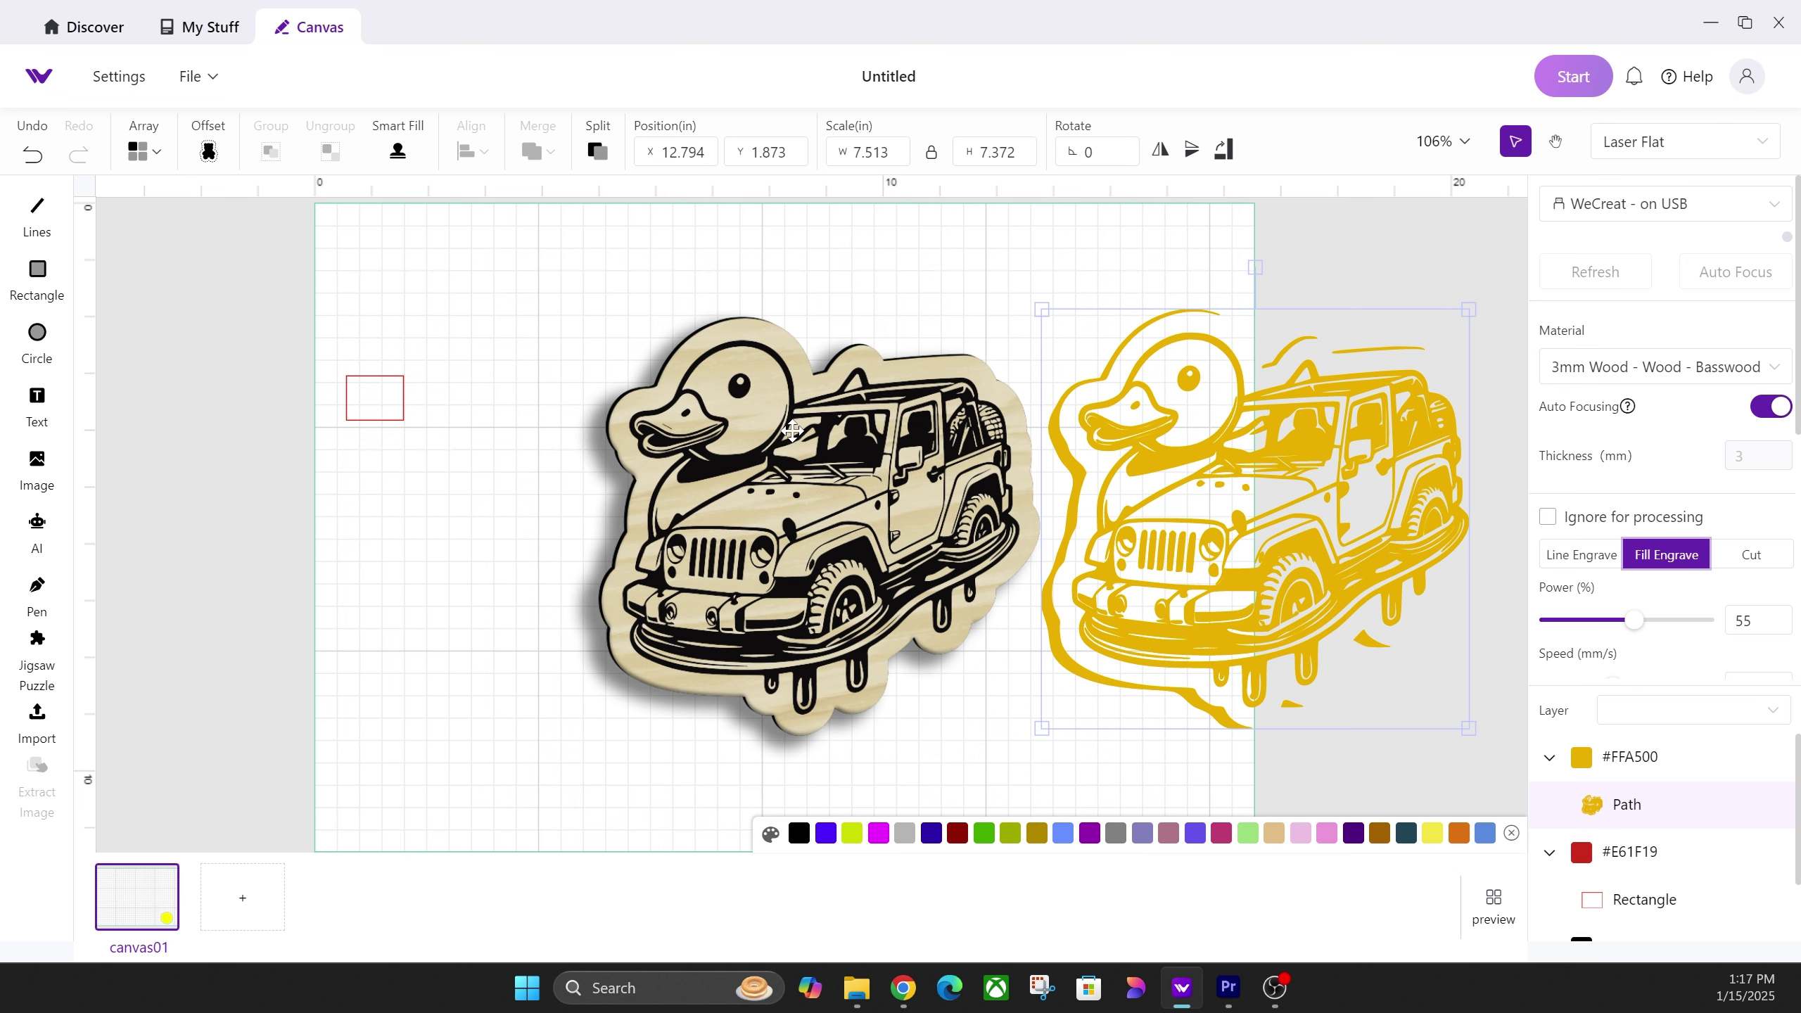
Shift the duck-and-Jeep image left, and move the traced path to about X 10.97, Y 2.04 in beside it.
{"action": "left_click_drag", "start_coordinate": [833, 457], "coordinate": [704, 457]}
{"action": "left_click", "coordinate": [1229, 525]}
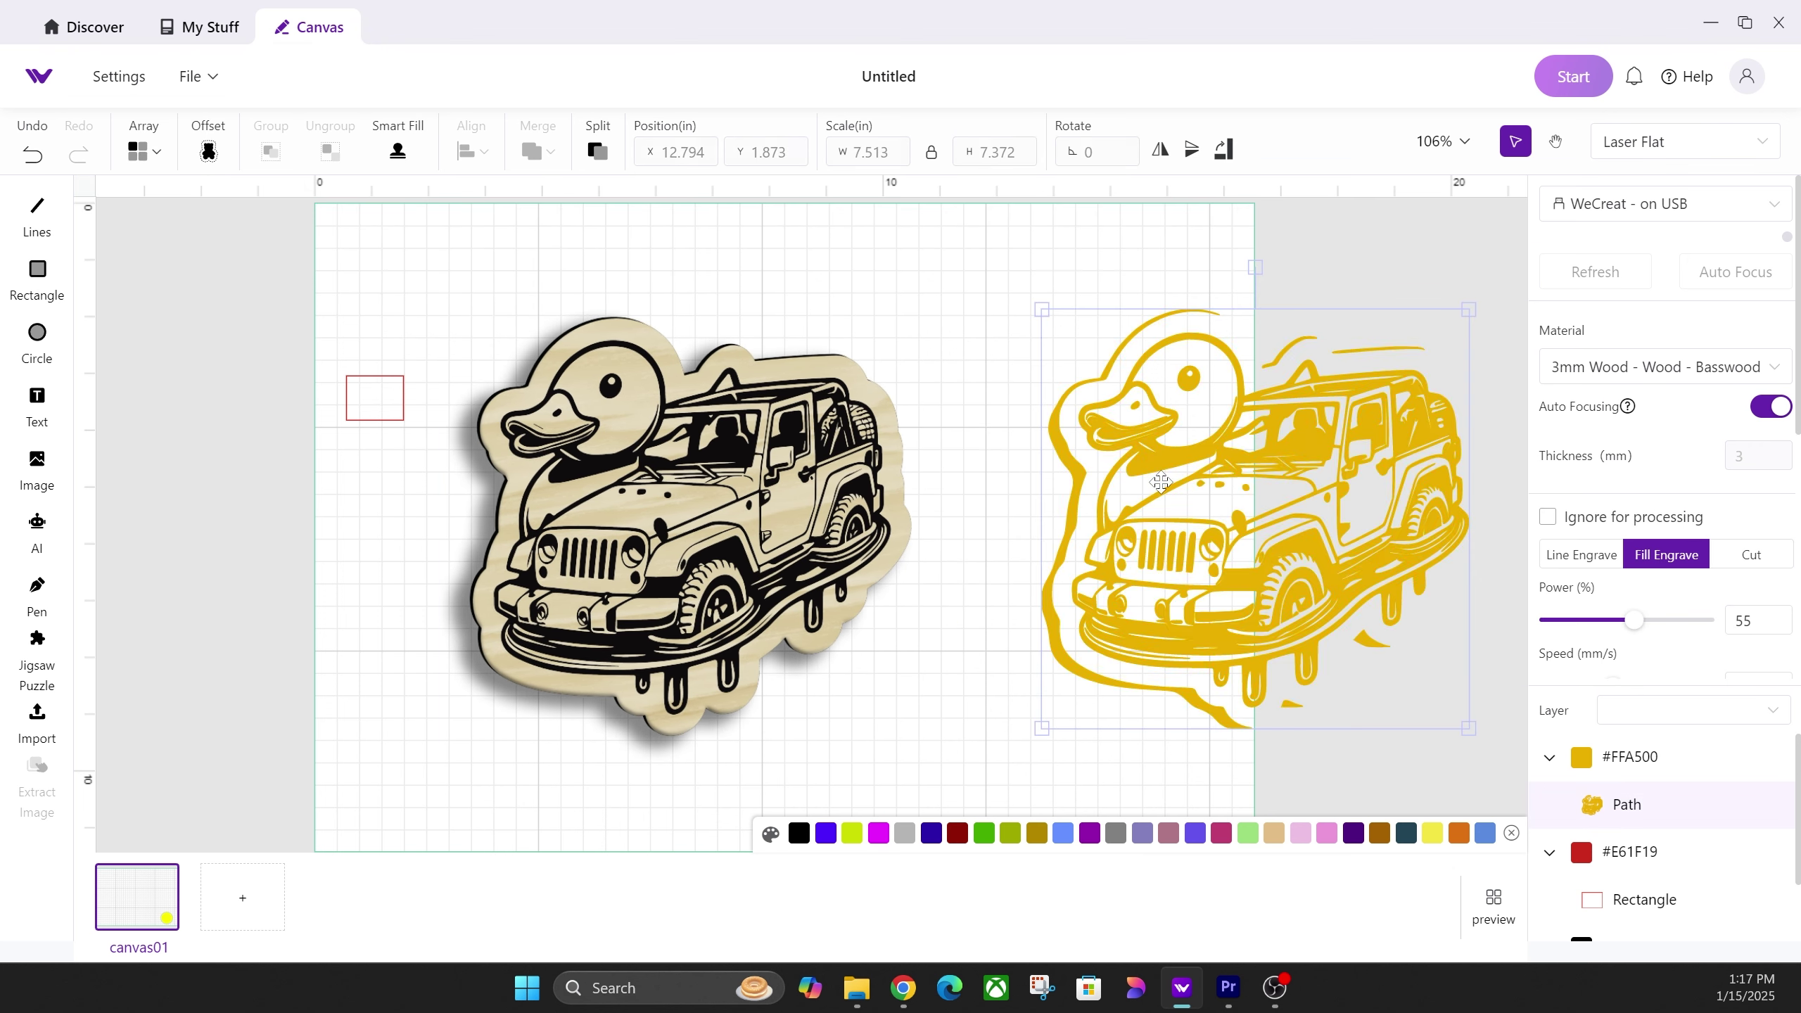
{"action": "left_click_drag", "start_coordinate": [1171, 447], "coordinate": [1063, 461]}
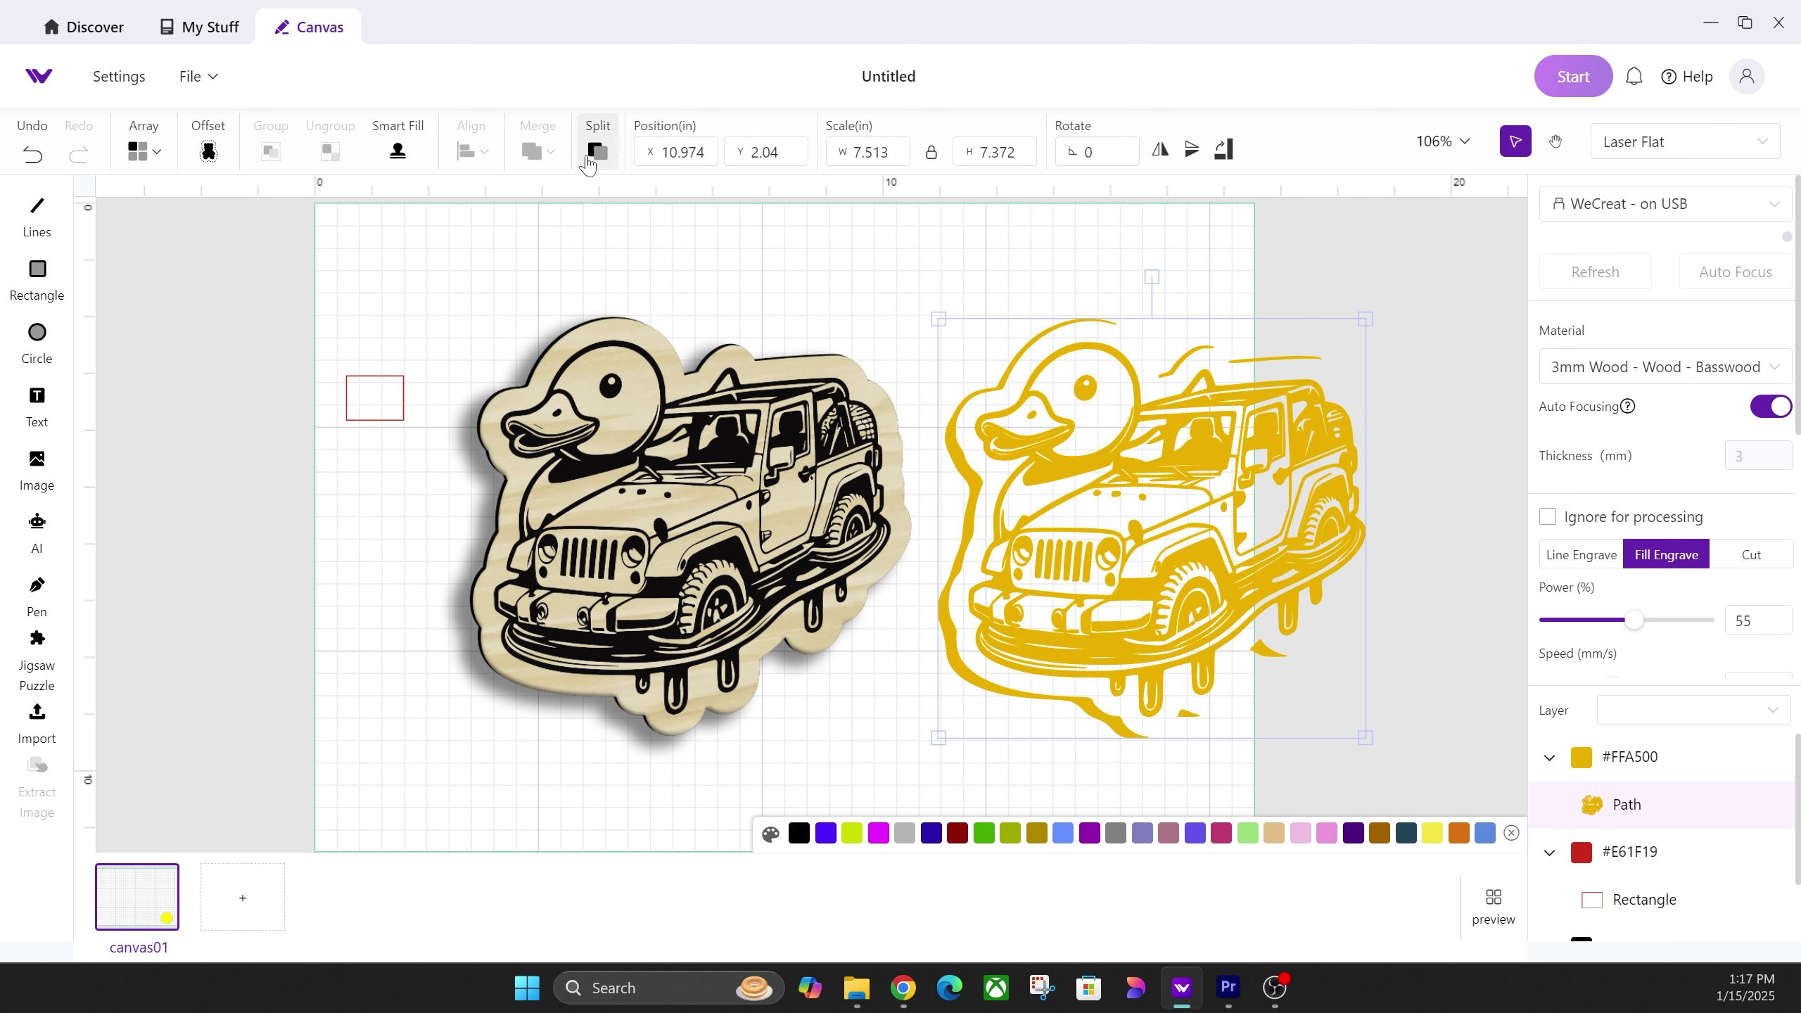
Split the traced duck-and-Jeep path into separate pieces and select the single piece on the Jeep's hood.
{"action": "left_click", "coordinate": [594, 162]}
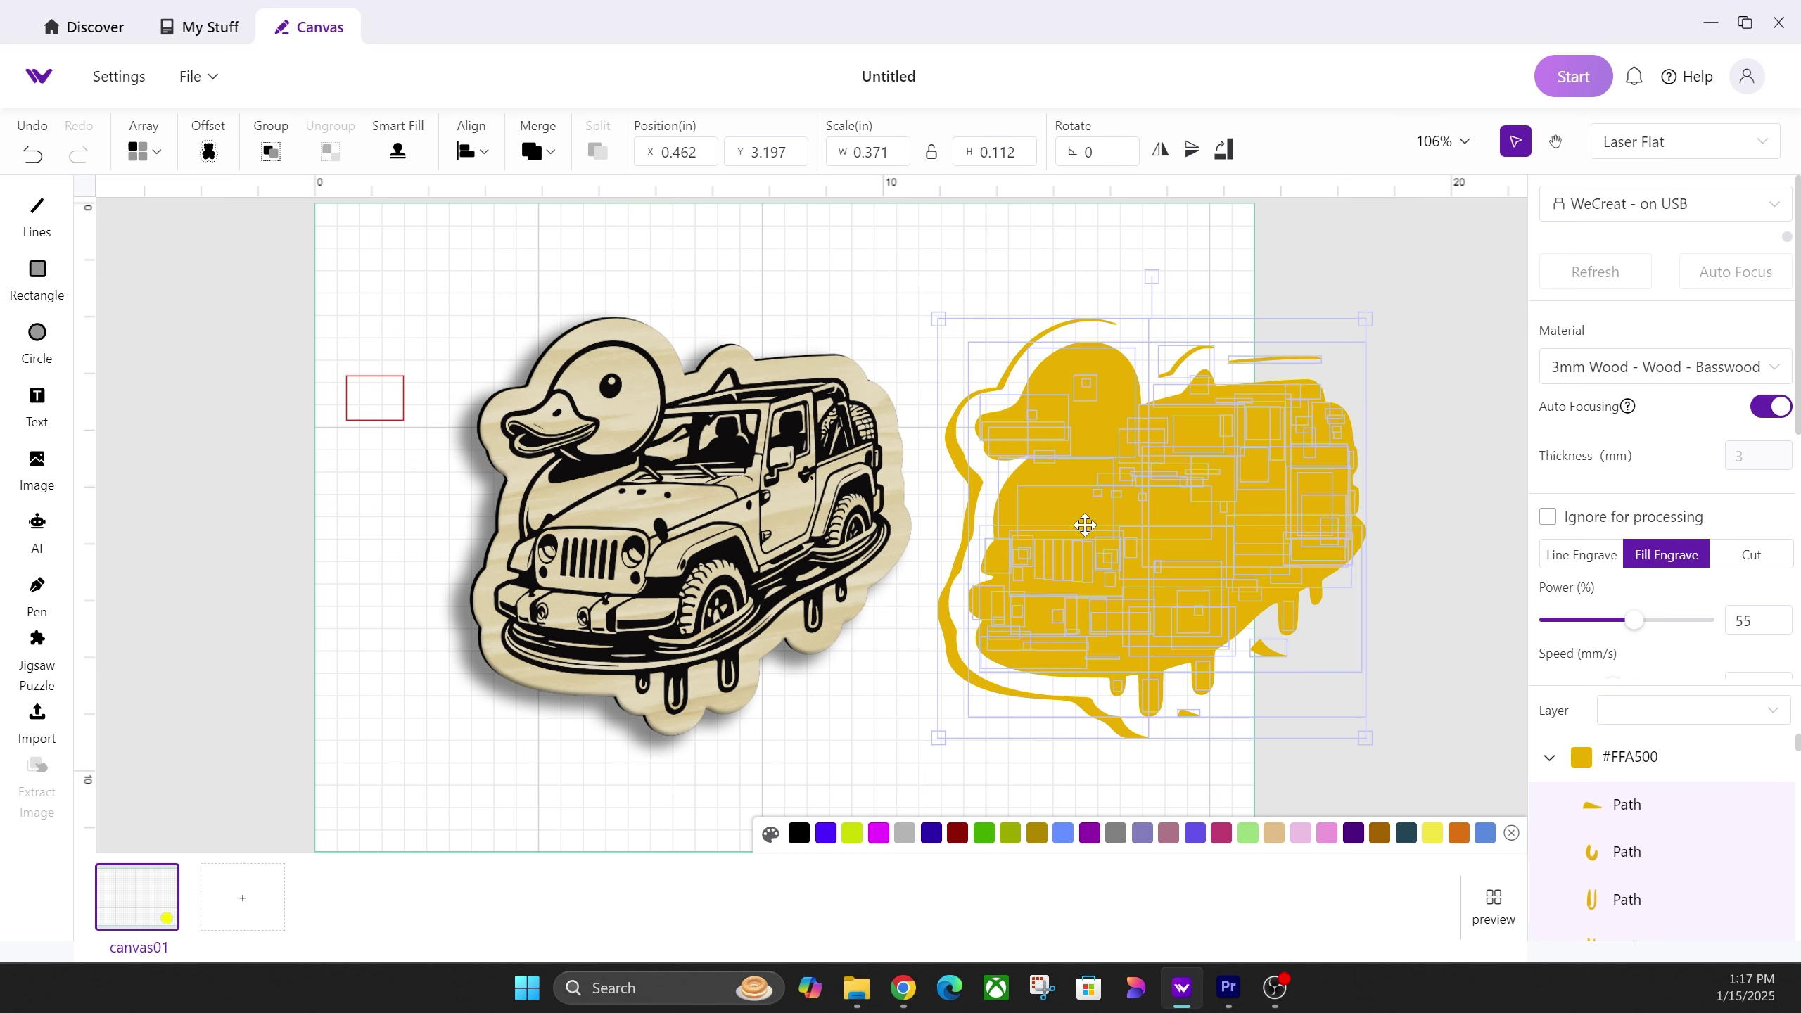
{"action": "left_click", "coordinate": [1491, 530]}
{"action": "left_click", "coordinate": [1186, 502]}
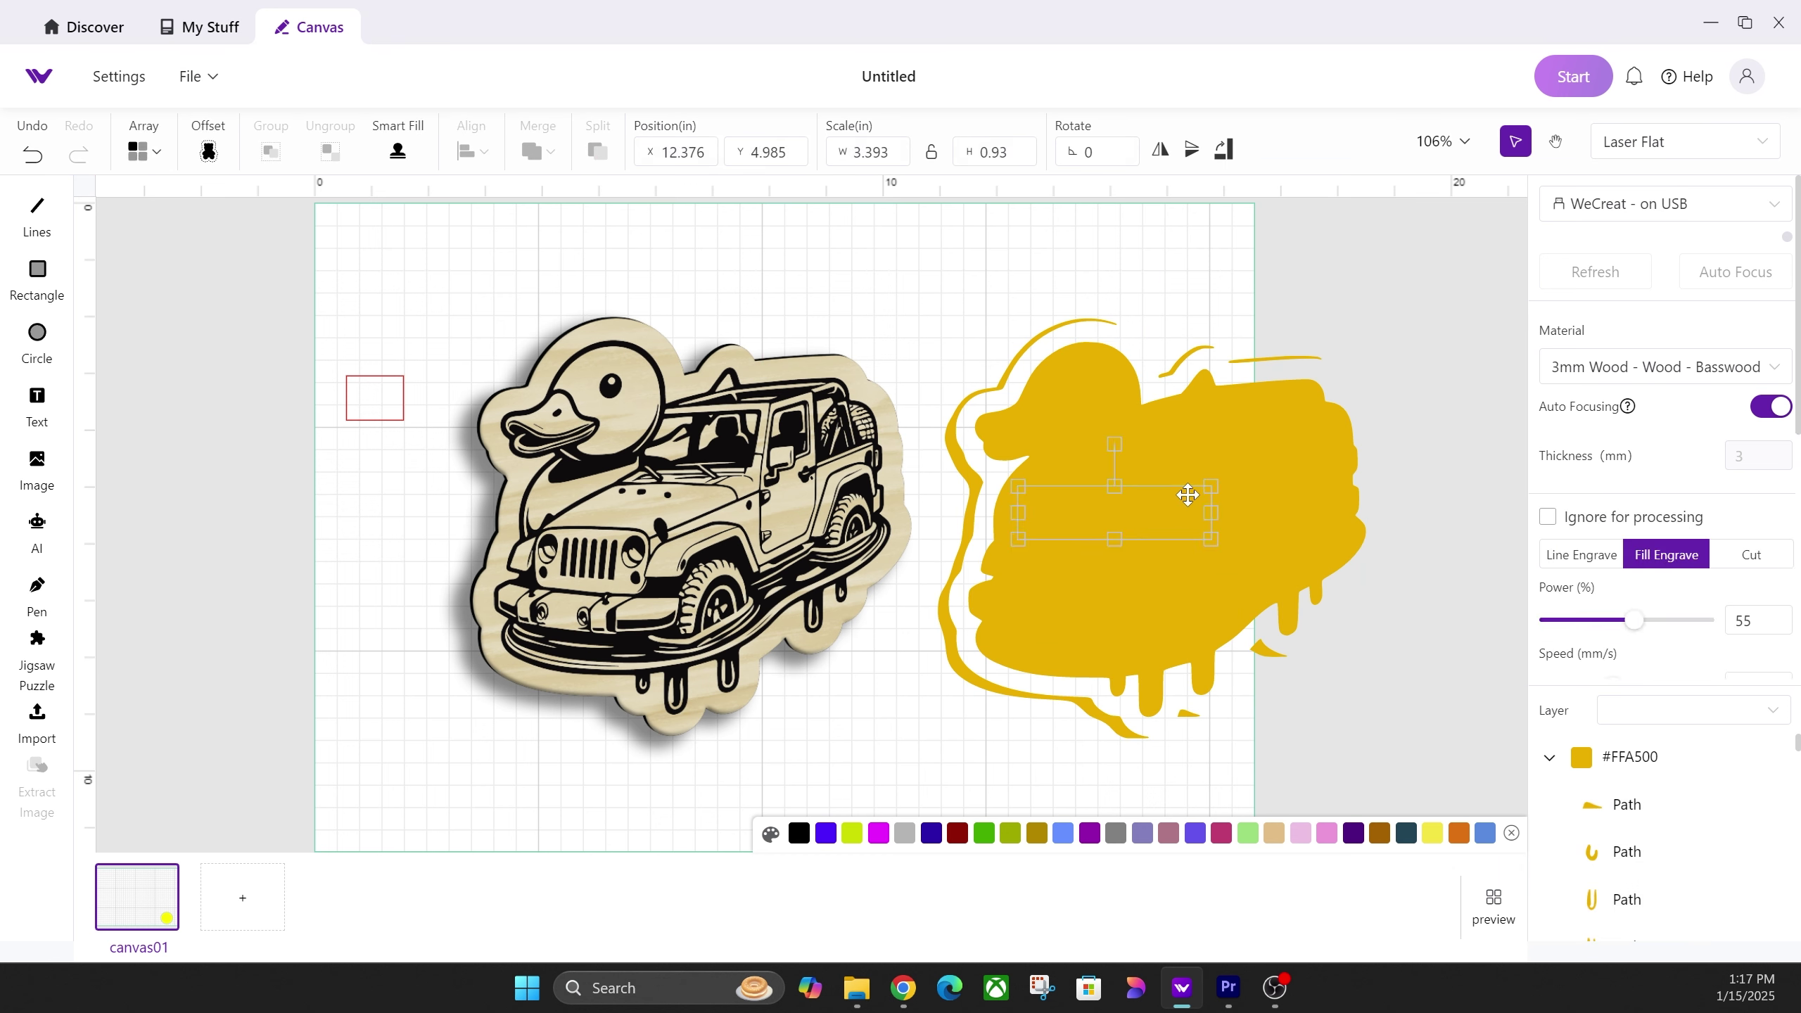
Delete several split pieces of the traced path, including the Jeep's hood piece, its neighbouring pieces and the duck's head fill.
{"action": "key", "text": "Delete"}
{"action": "left_click", "coordinate": [1170, 503]}
{"action": "key", "text": "Delete"}
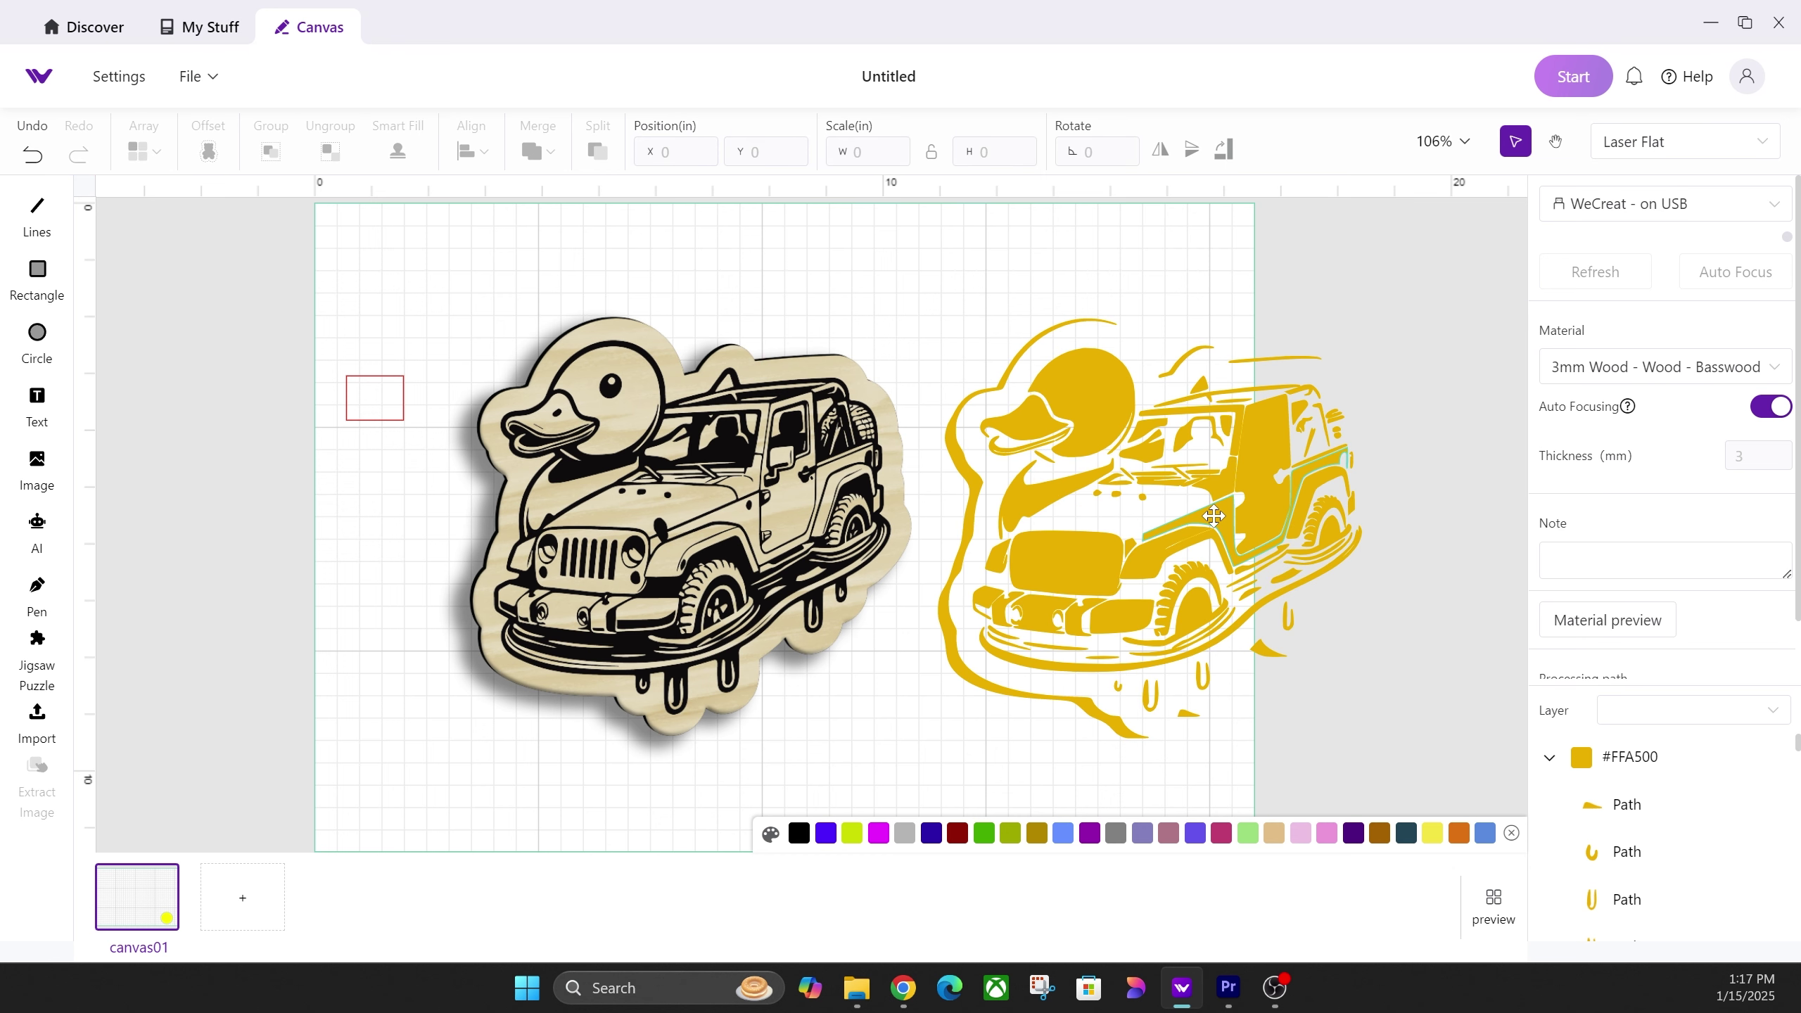
{"action": "left_click", "coordinate": [1149, 482]}
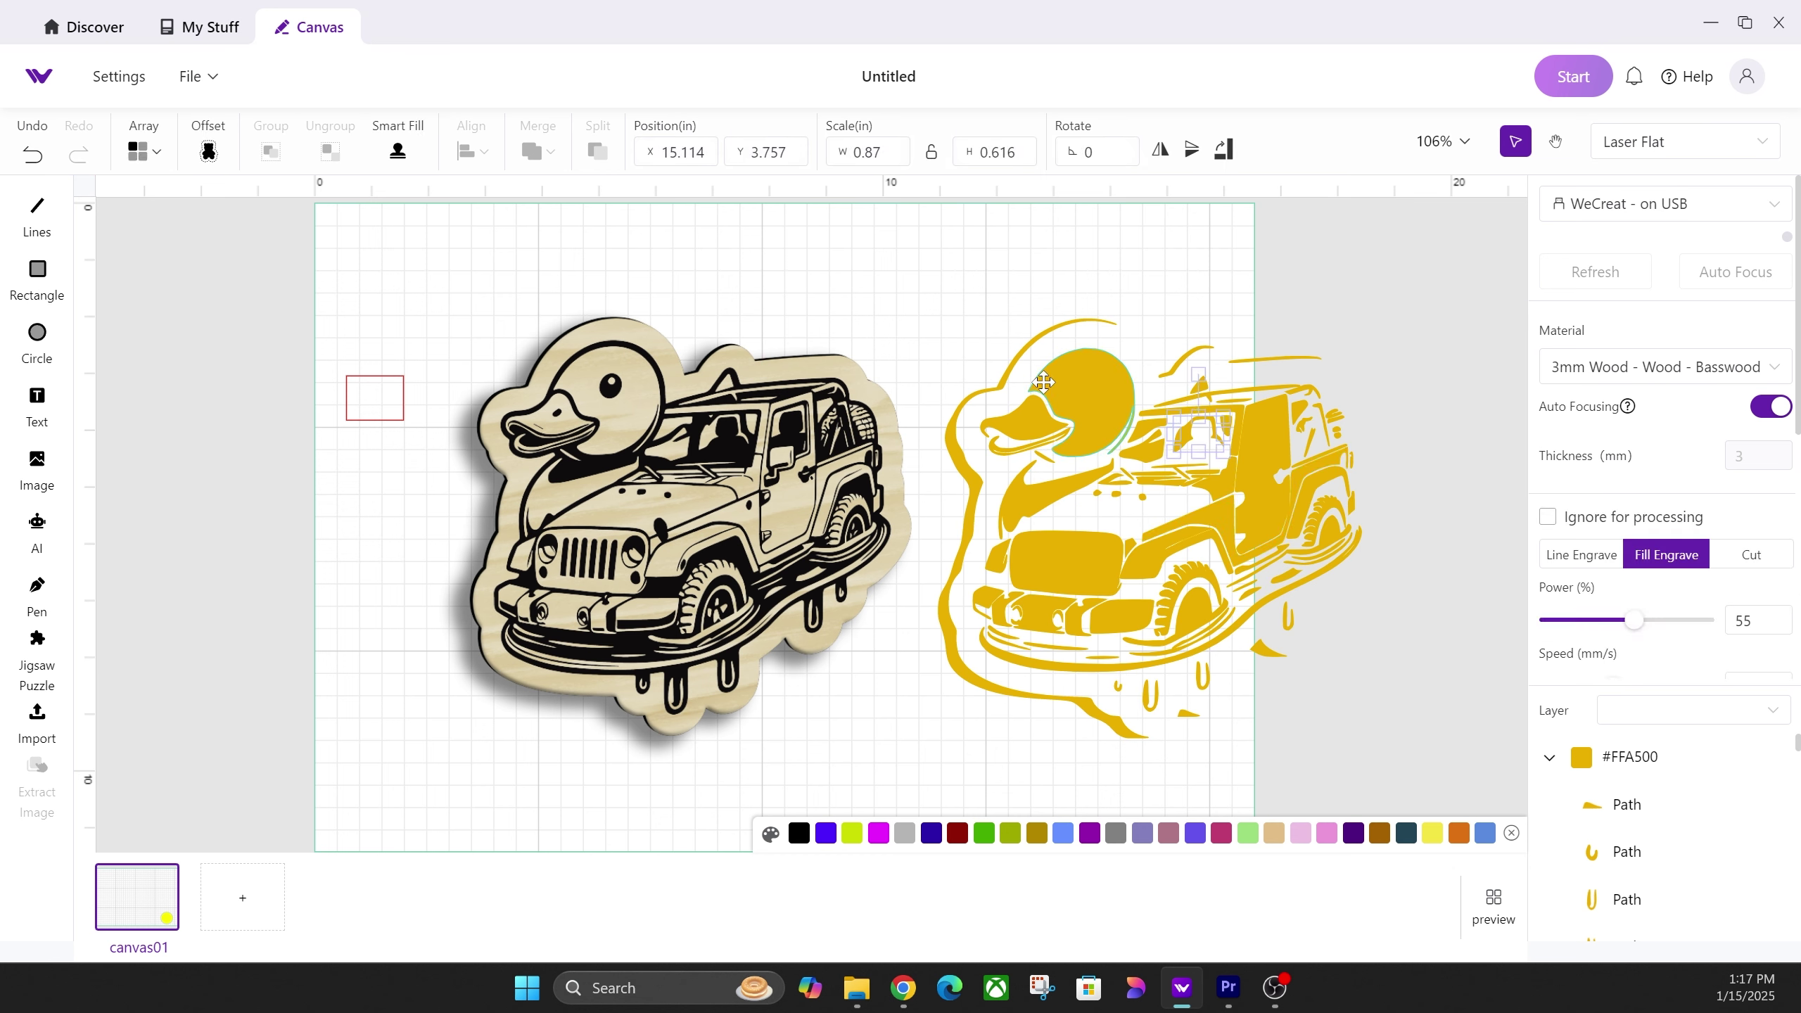
{"action": "left_click", "coordinate": [1072, 376]}
{"action": "key", "text": "Delete"}
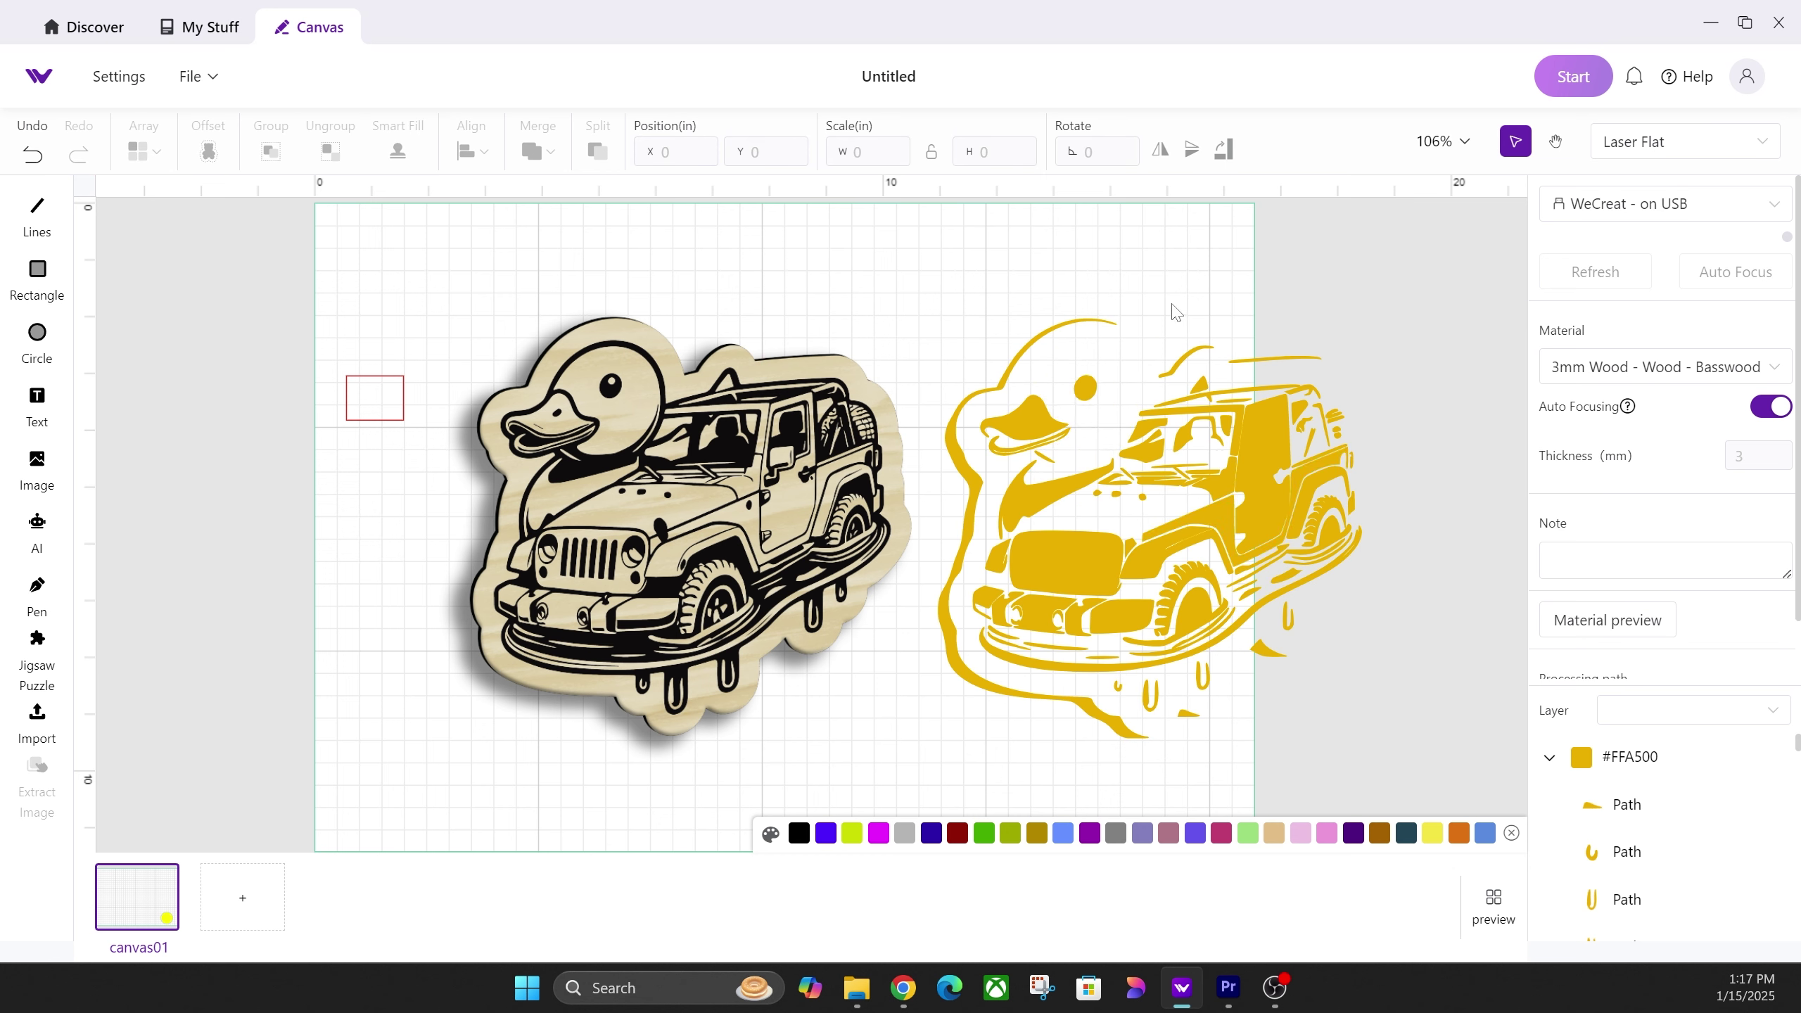
Undo the piece deletions, the split of the traced path and the preceding moves of the image and path.
{"action": "key", "text": "ctrl+z"}
{"action": "key", "text": "ctrl+z"}
{"action": "key", "text": "ctrl+z"}
{"action": "key", "text": "ctrl+z"}
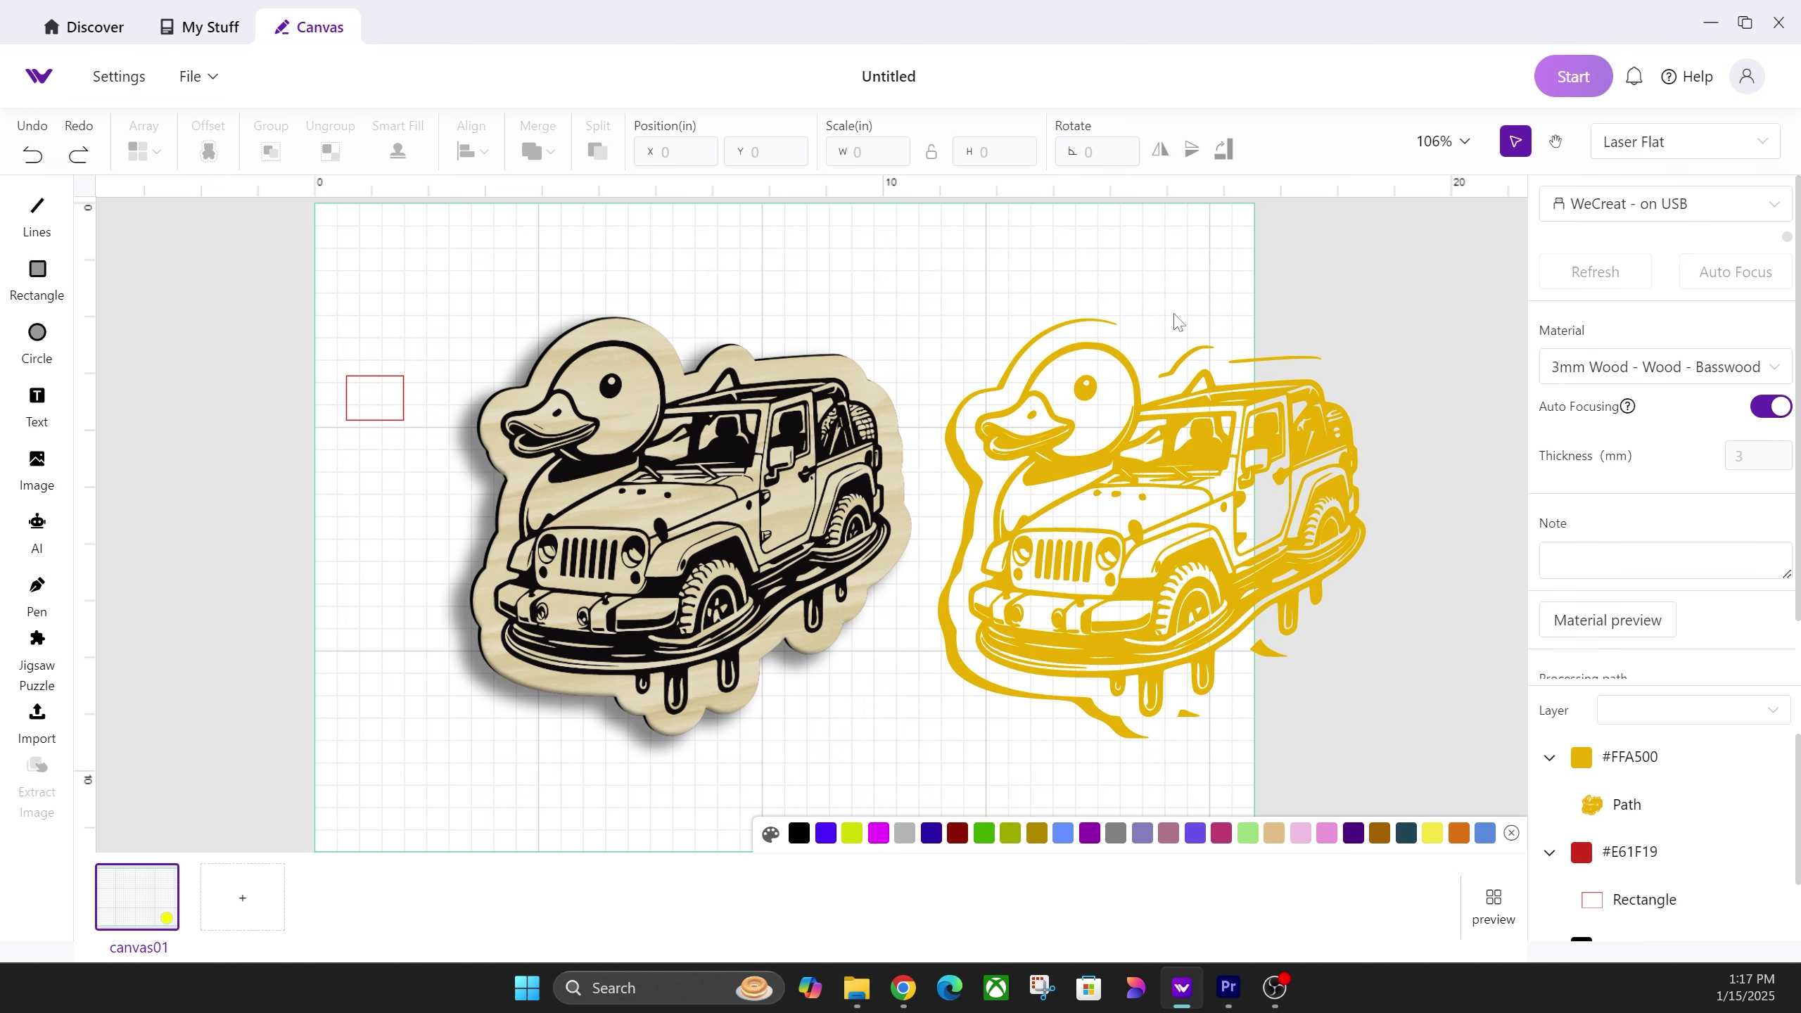
{"action": "key", "text": "ctrl+z"}
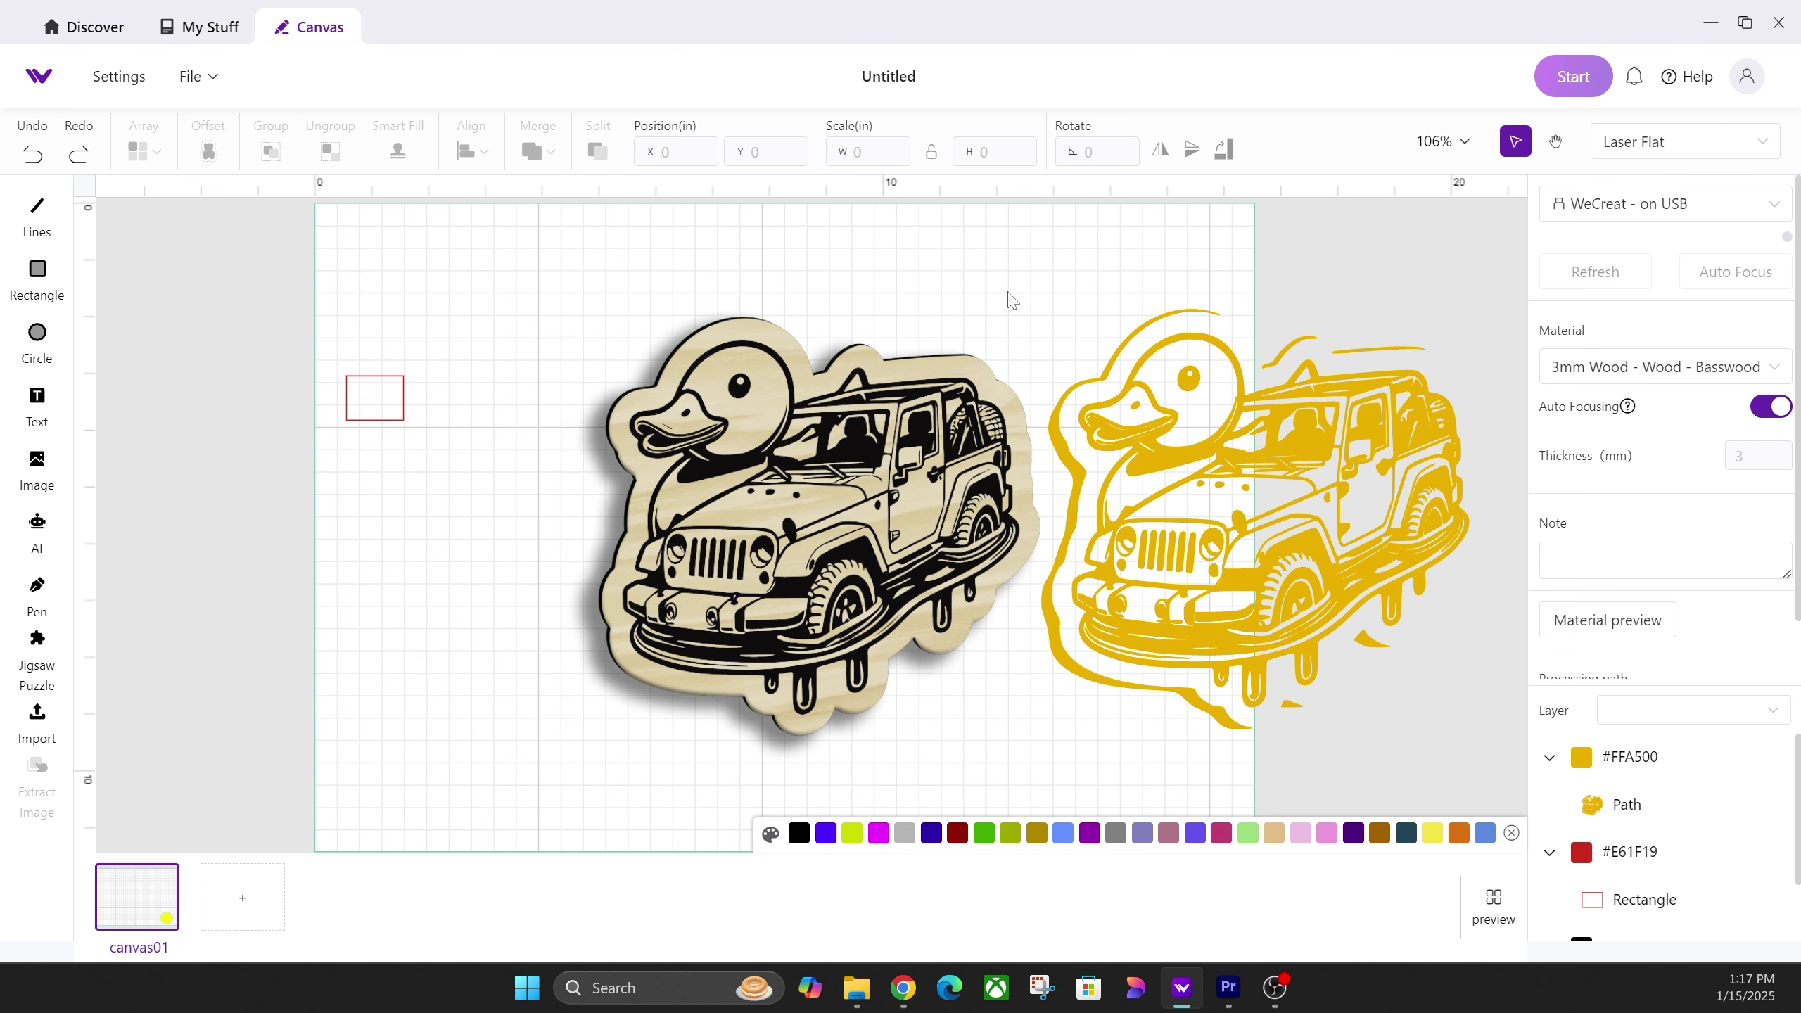
Redo the undone moves and reposition the traced path beside the duck-and-Jeep image at about X 10.96, Y 2.61 in.
{"action": "key", "text": "ctrl+y"}
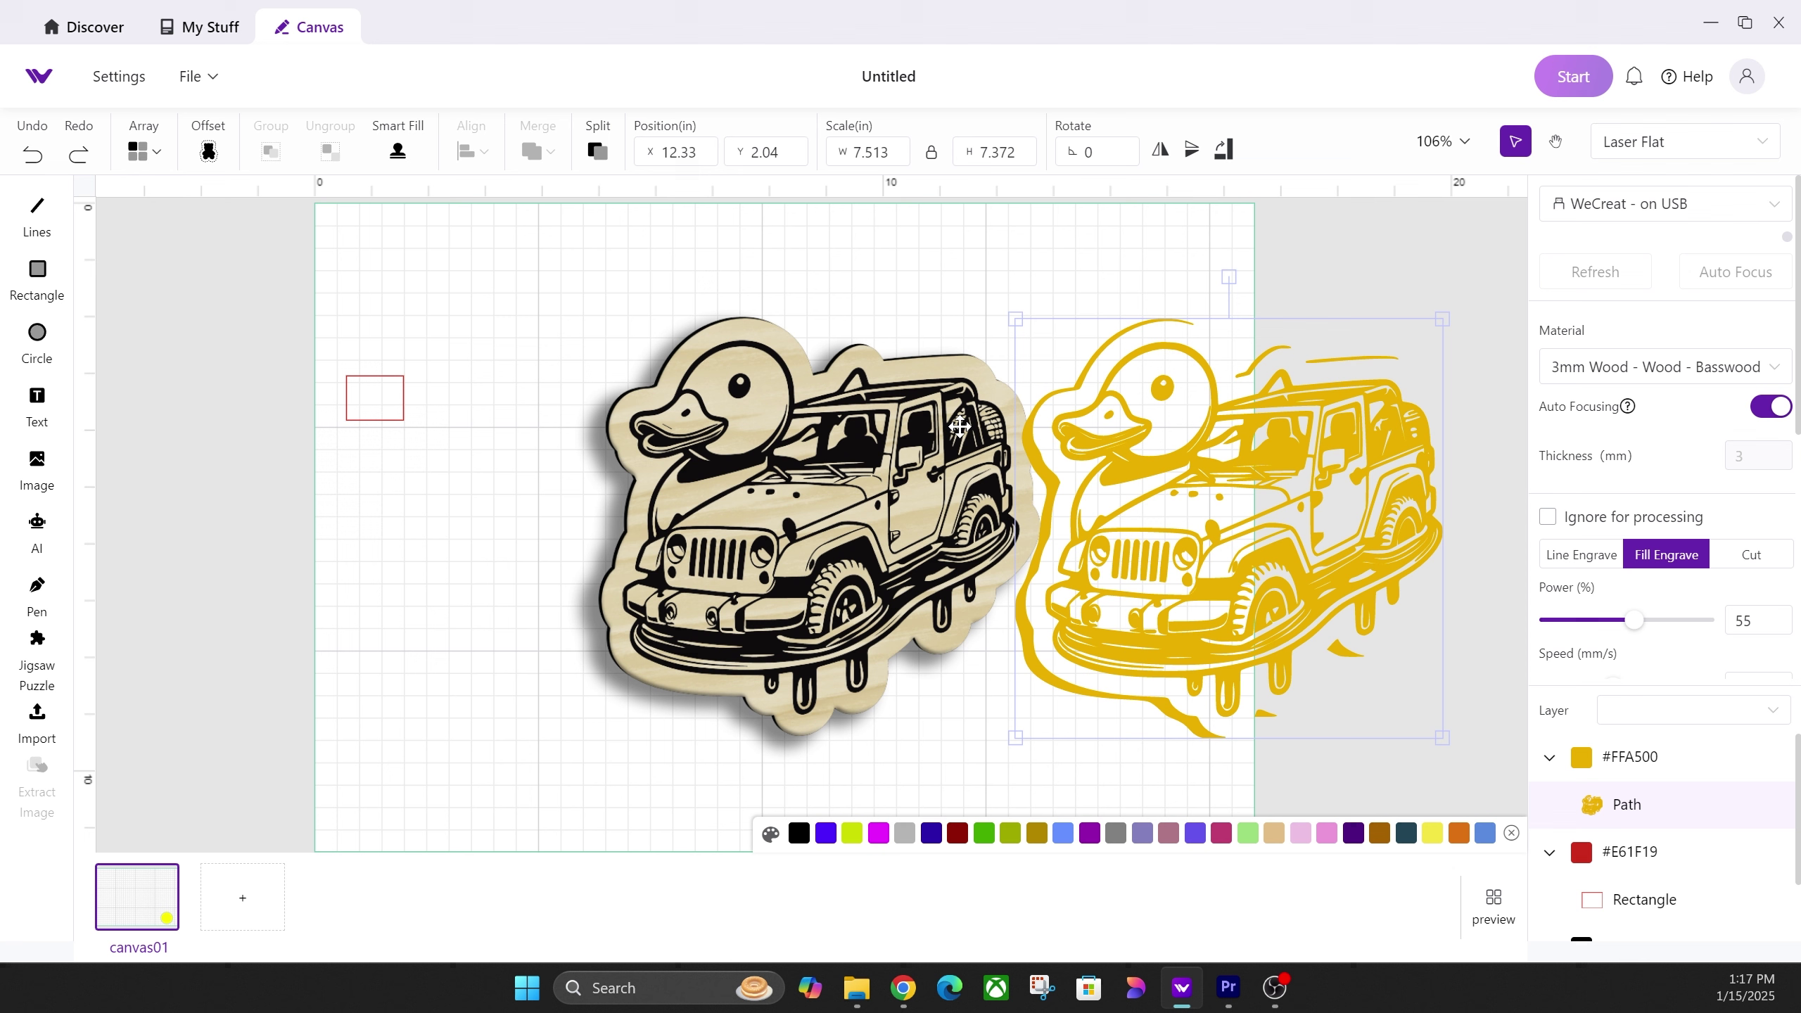
{"action": "key", "text": "ctrl+y"}
{"action": "left_click_drag", "start_coordinate": [1071, 475], "coordinate": [993, 475]}
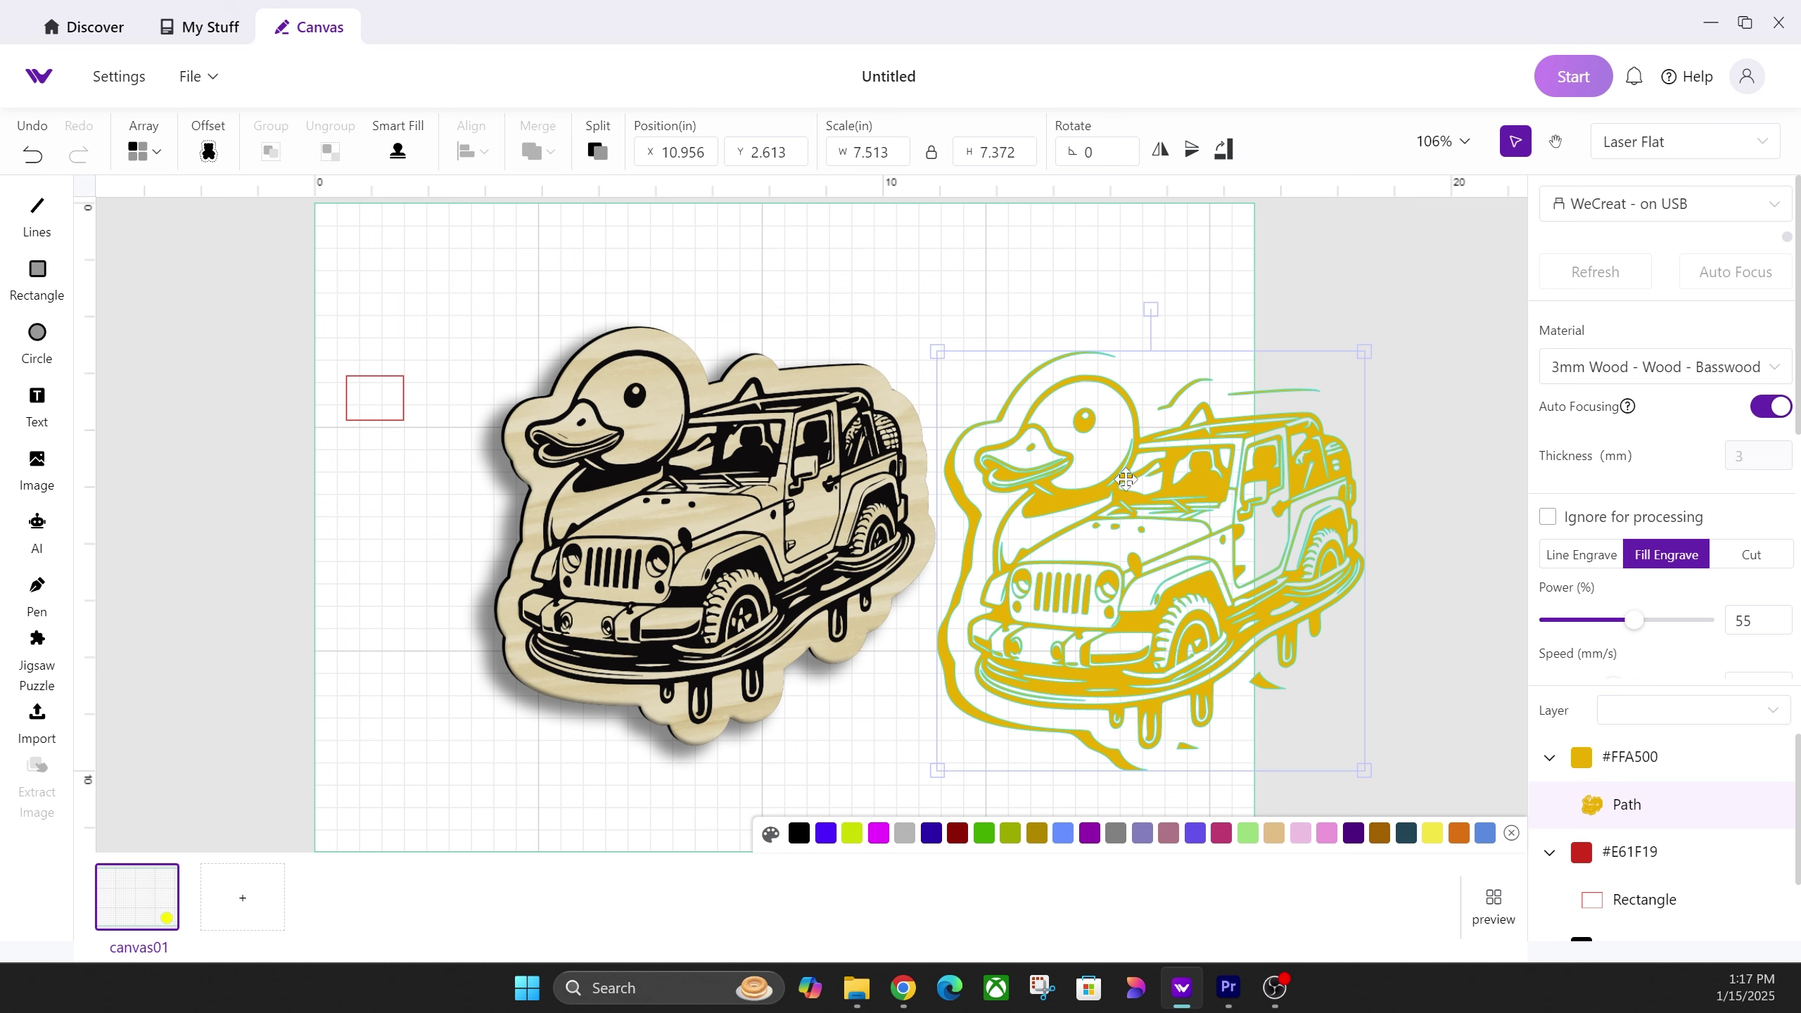
{"action": "left_click", "coordinate": [1373, 335]}
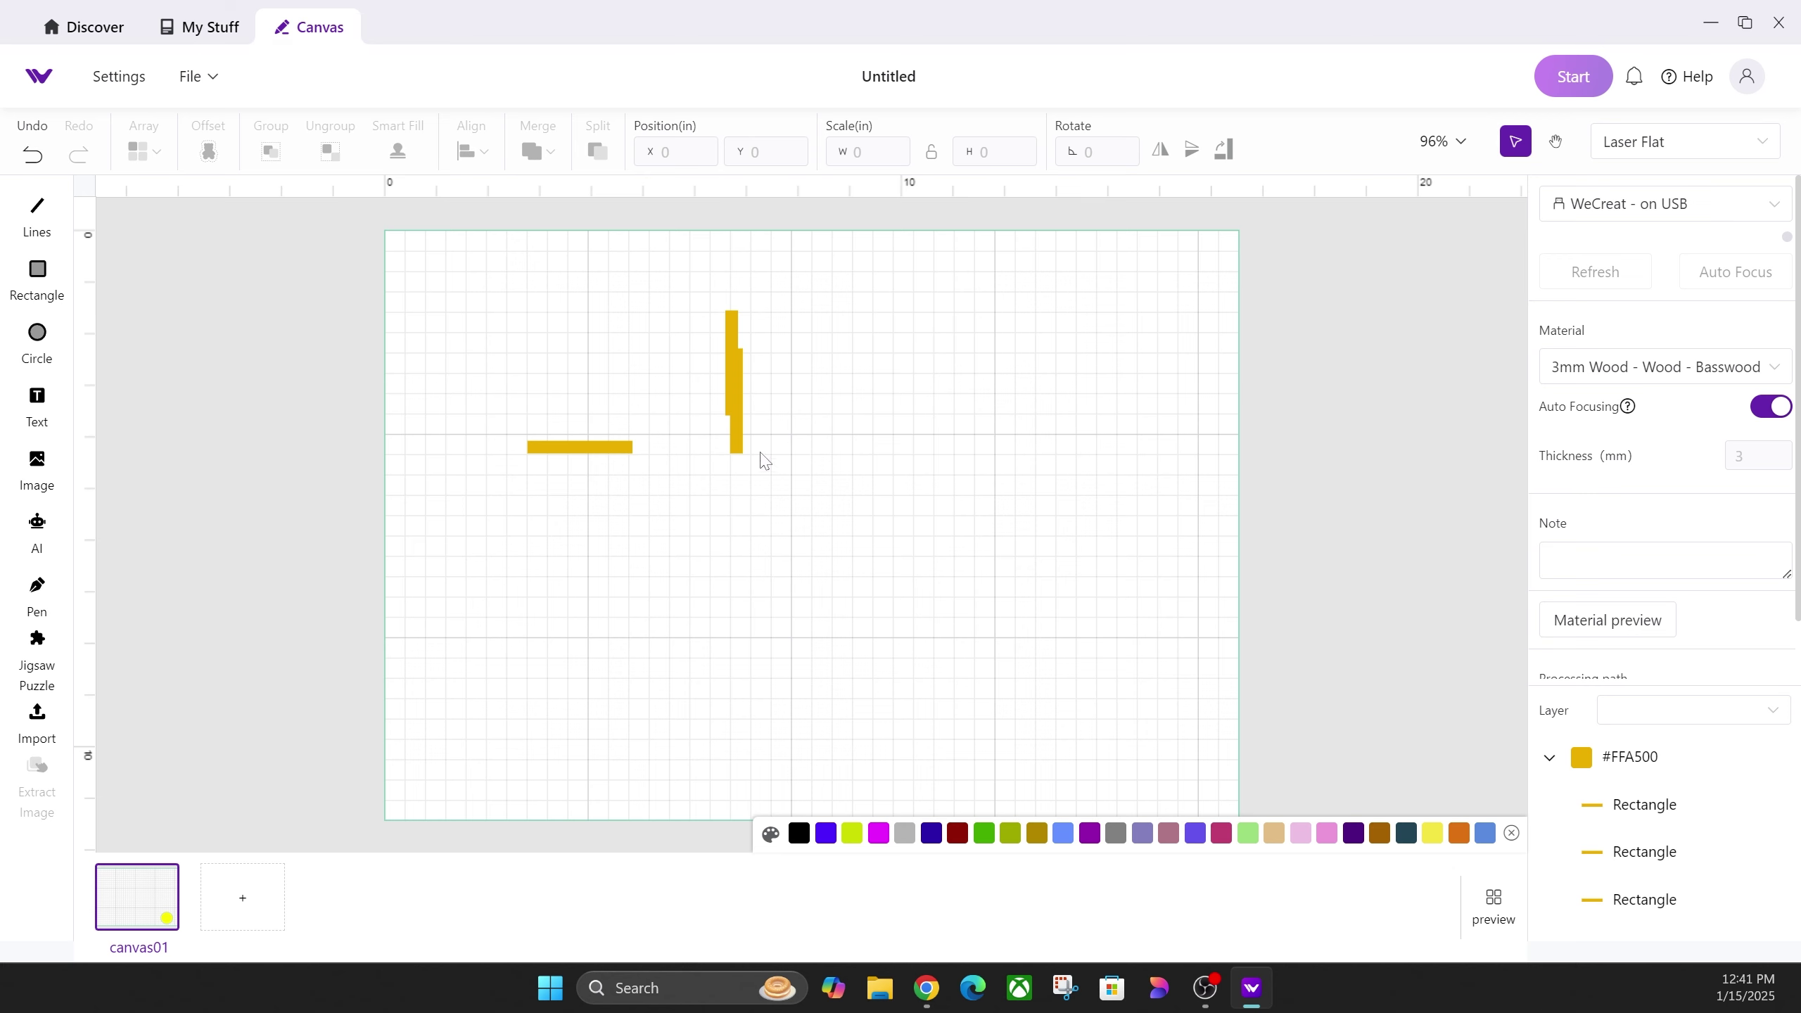
Separate the two overlapping vertical rectangles, recolouring the moved one blue (#0000ff) and the other dark red (#a00000).
{"action": "left_click_drag", "start_coordinate": [738, 438], "coordinate": [699, 445]}
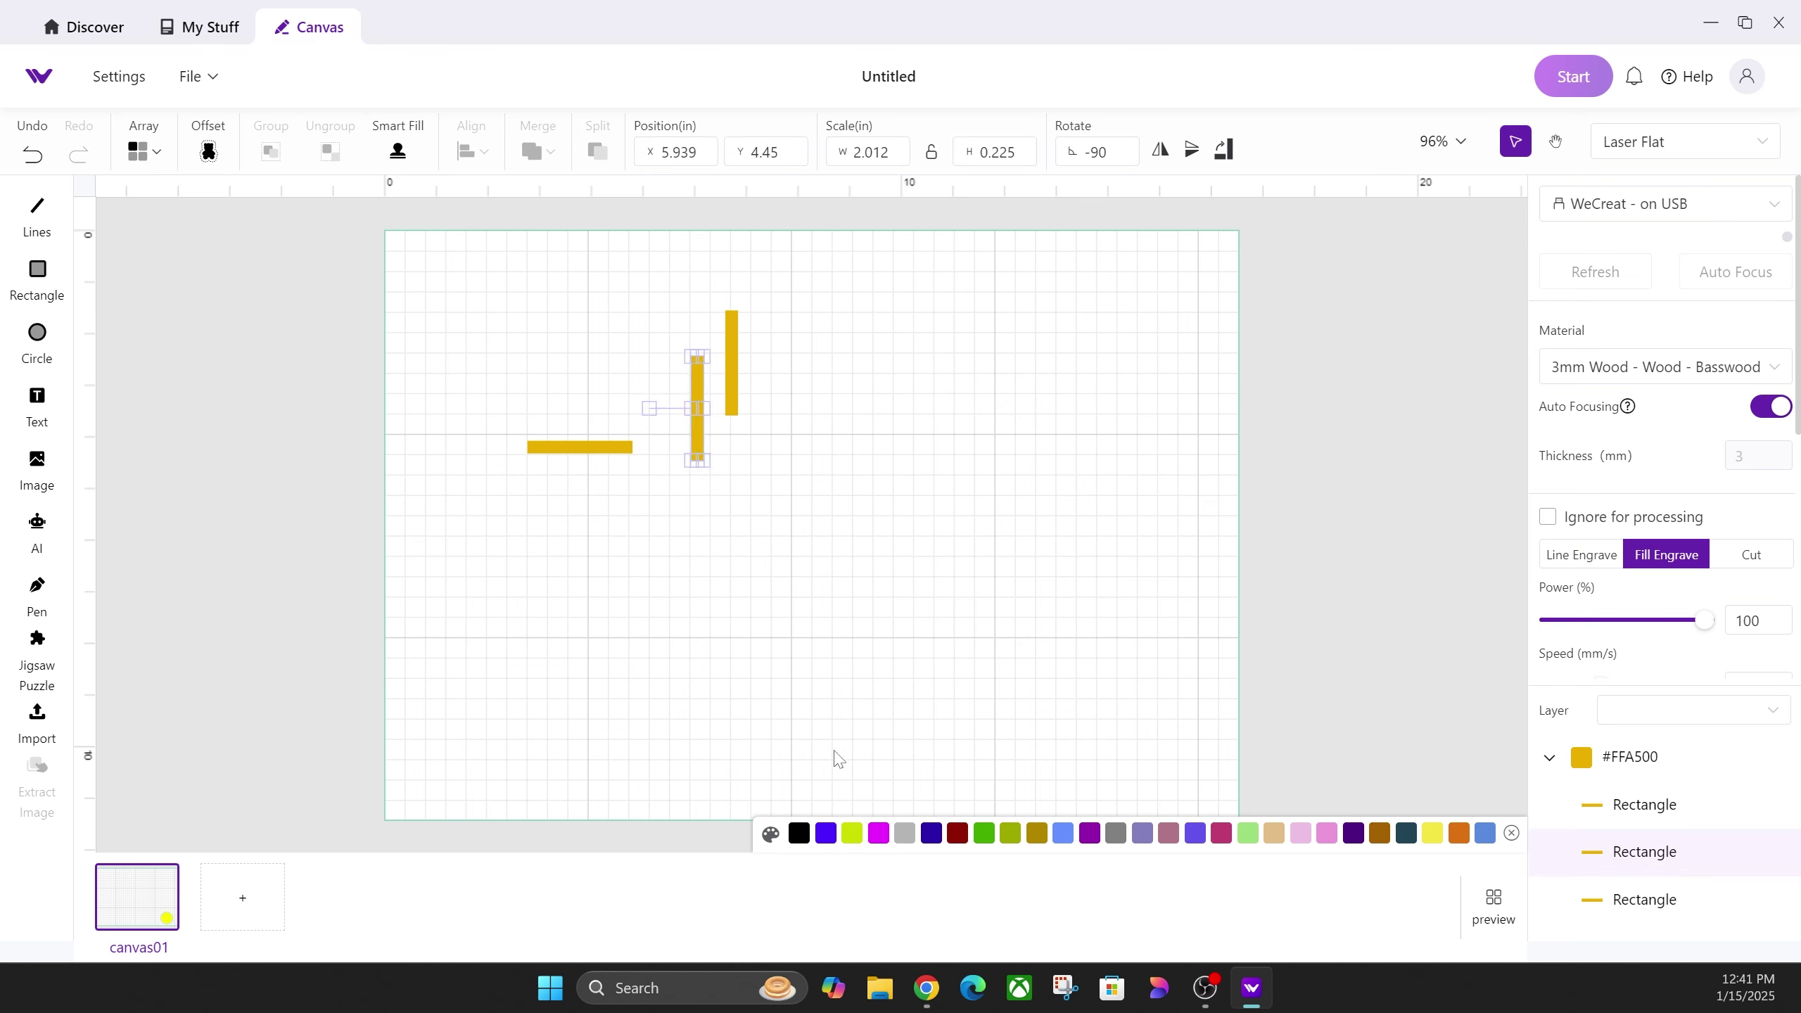
{"action": "left_click", "coordinate": [825, 835]}
{"action": "left_click", "coordinate": [738, 403]}
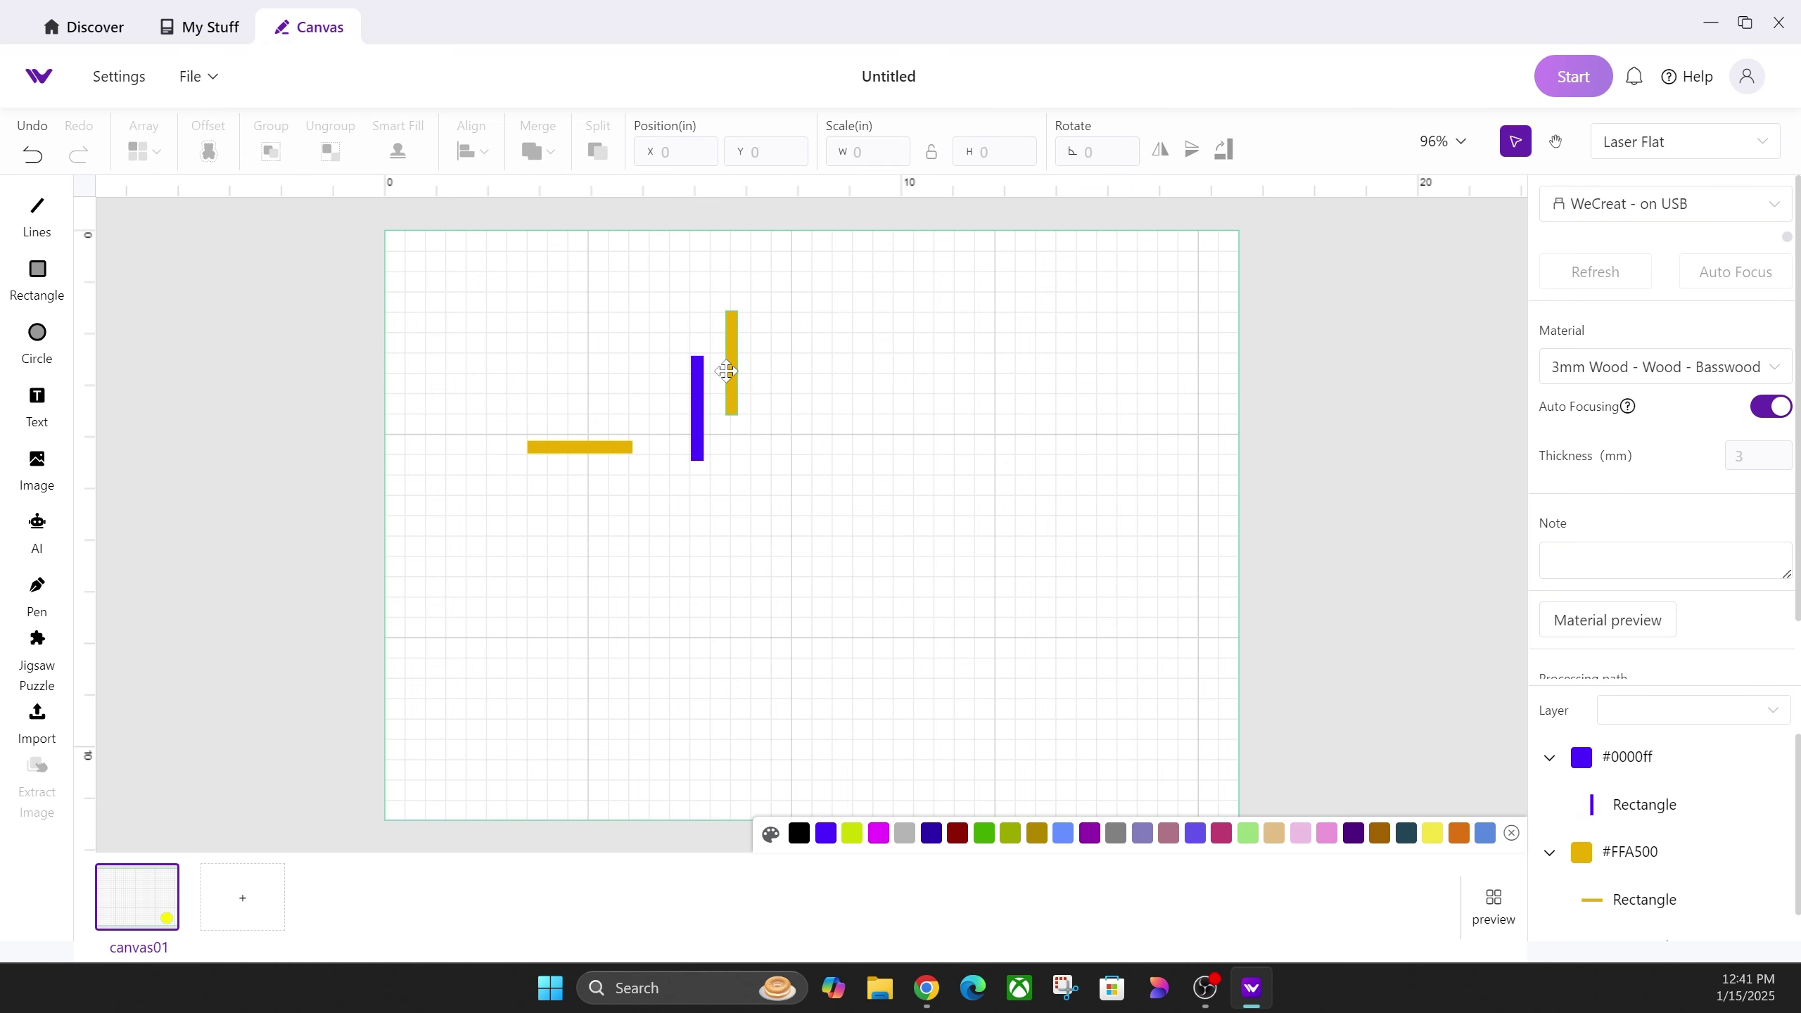
{"action": "left_click", "coordinate": [957, 832]}
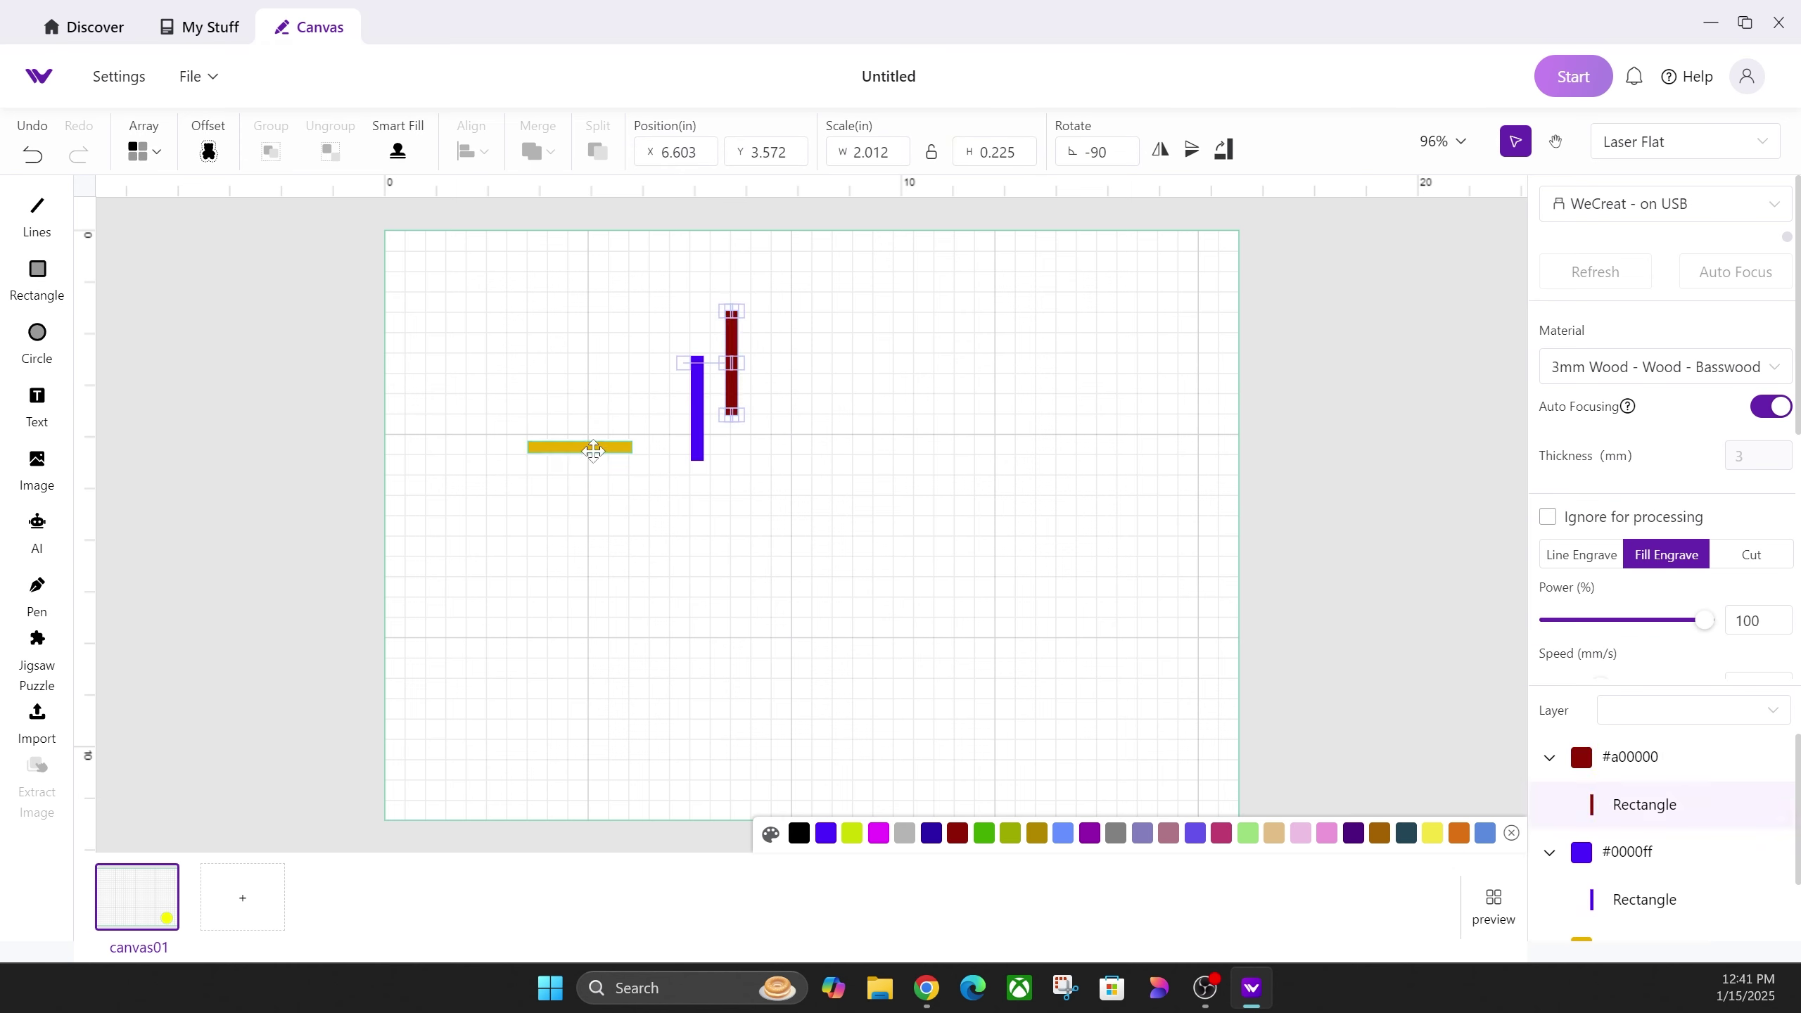
Move the horizontal yellow rectangle across the blue one, and reorder the layers so #a00000 sits below #0000ff.
{"action": "left_click_drag", "start_coordinate": [595, 448], "coordinate": [732, 461]}
{"action": "left_click", "coordinate": [732, 462]}
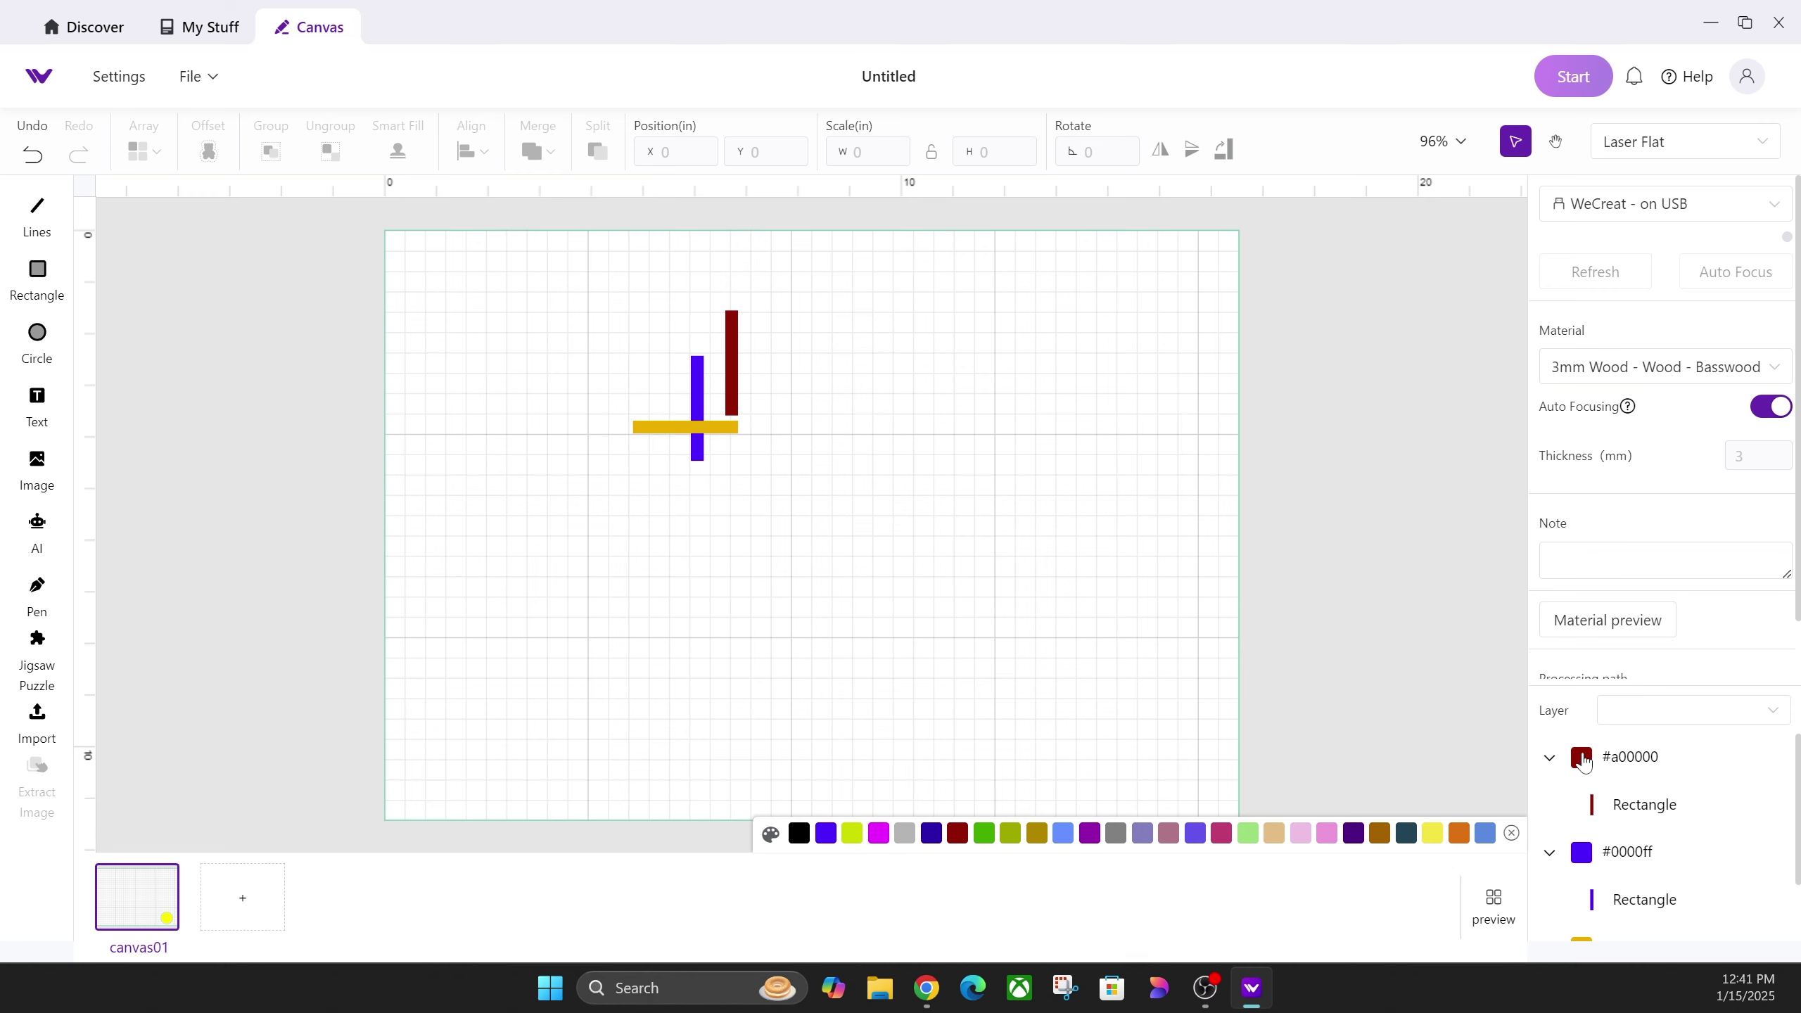
{"action": "left_click_drag", "start_coordinate": [1584, 758], "coordinate": [1581, 852]}
{"action": "scroll", "coordinate": [1646, 896], "scroll_direction": "down", "scroll_amount": 1}
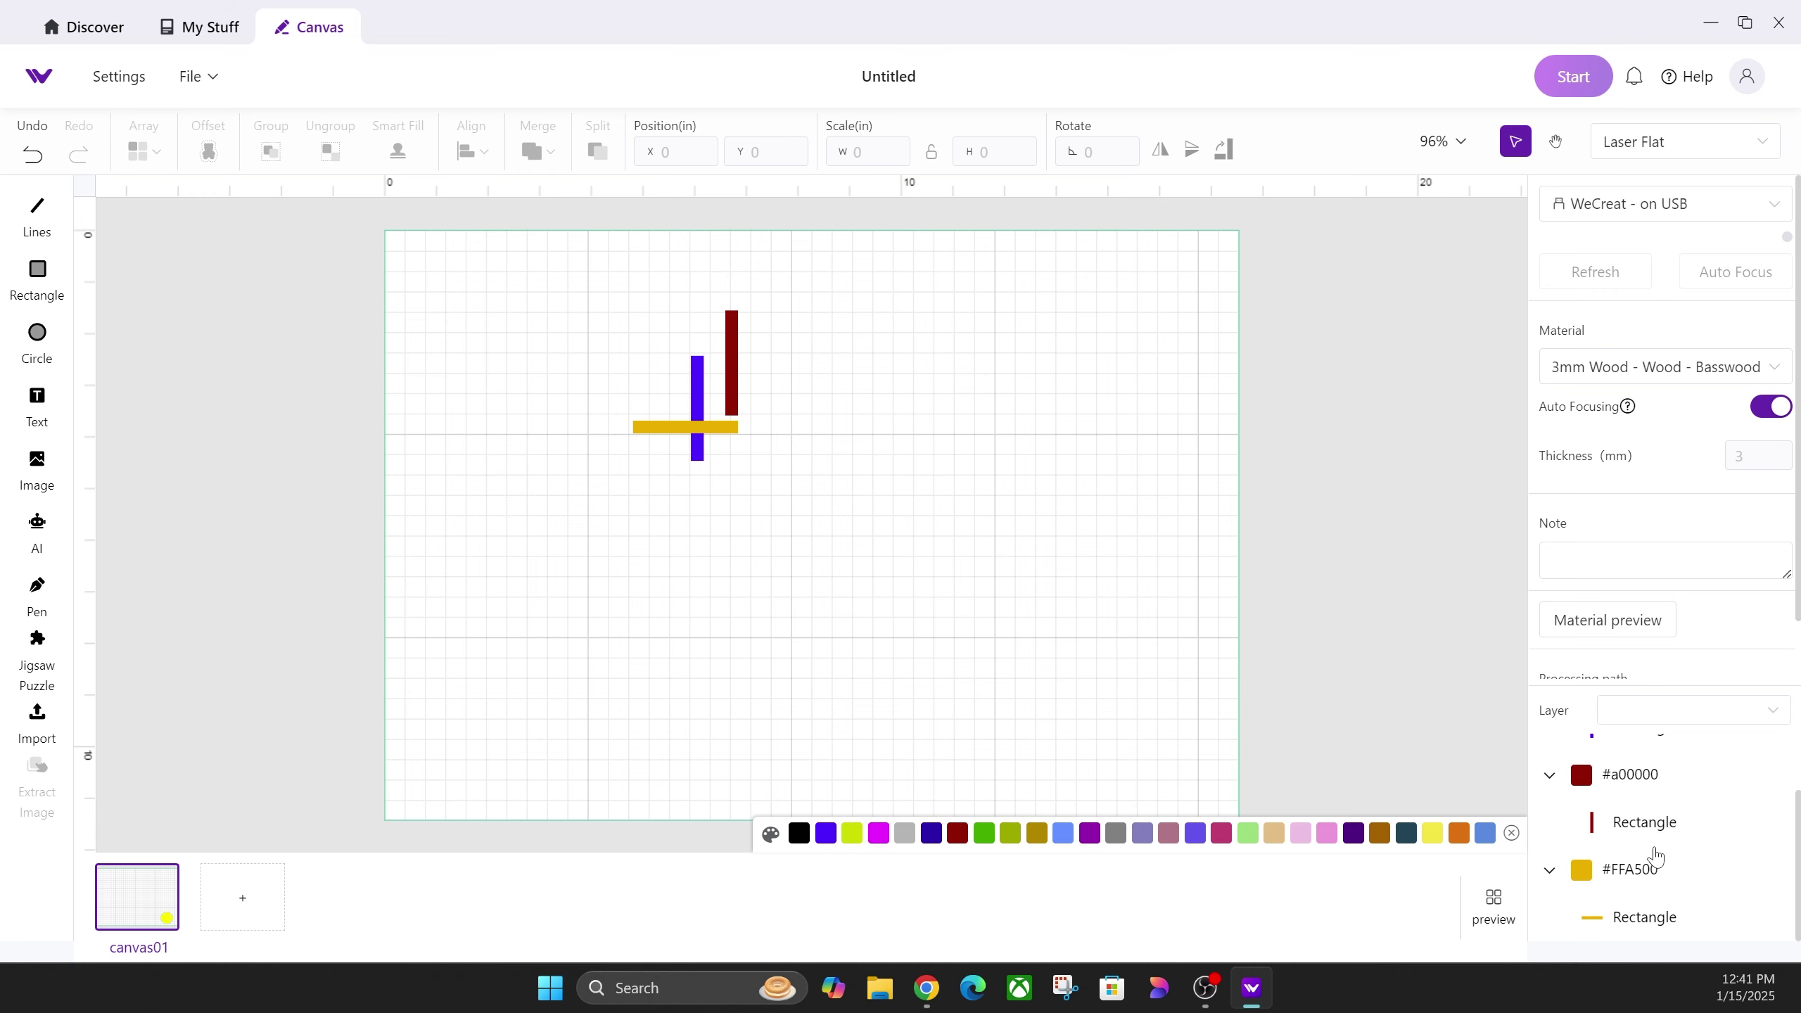
{"action": "scroll", "coordinate": [1655, 856], "scroll_direction": "up", "scroll_amount": 1}
{"action": "scroll", "coordinate": [1673, 784], "scroll_direction": "down", "scroll_amount": 1}
{"action": "scroll", "coordinate": [1659, 851], "scroll_direction": "up", "scroll_amount": 1}
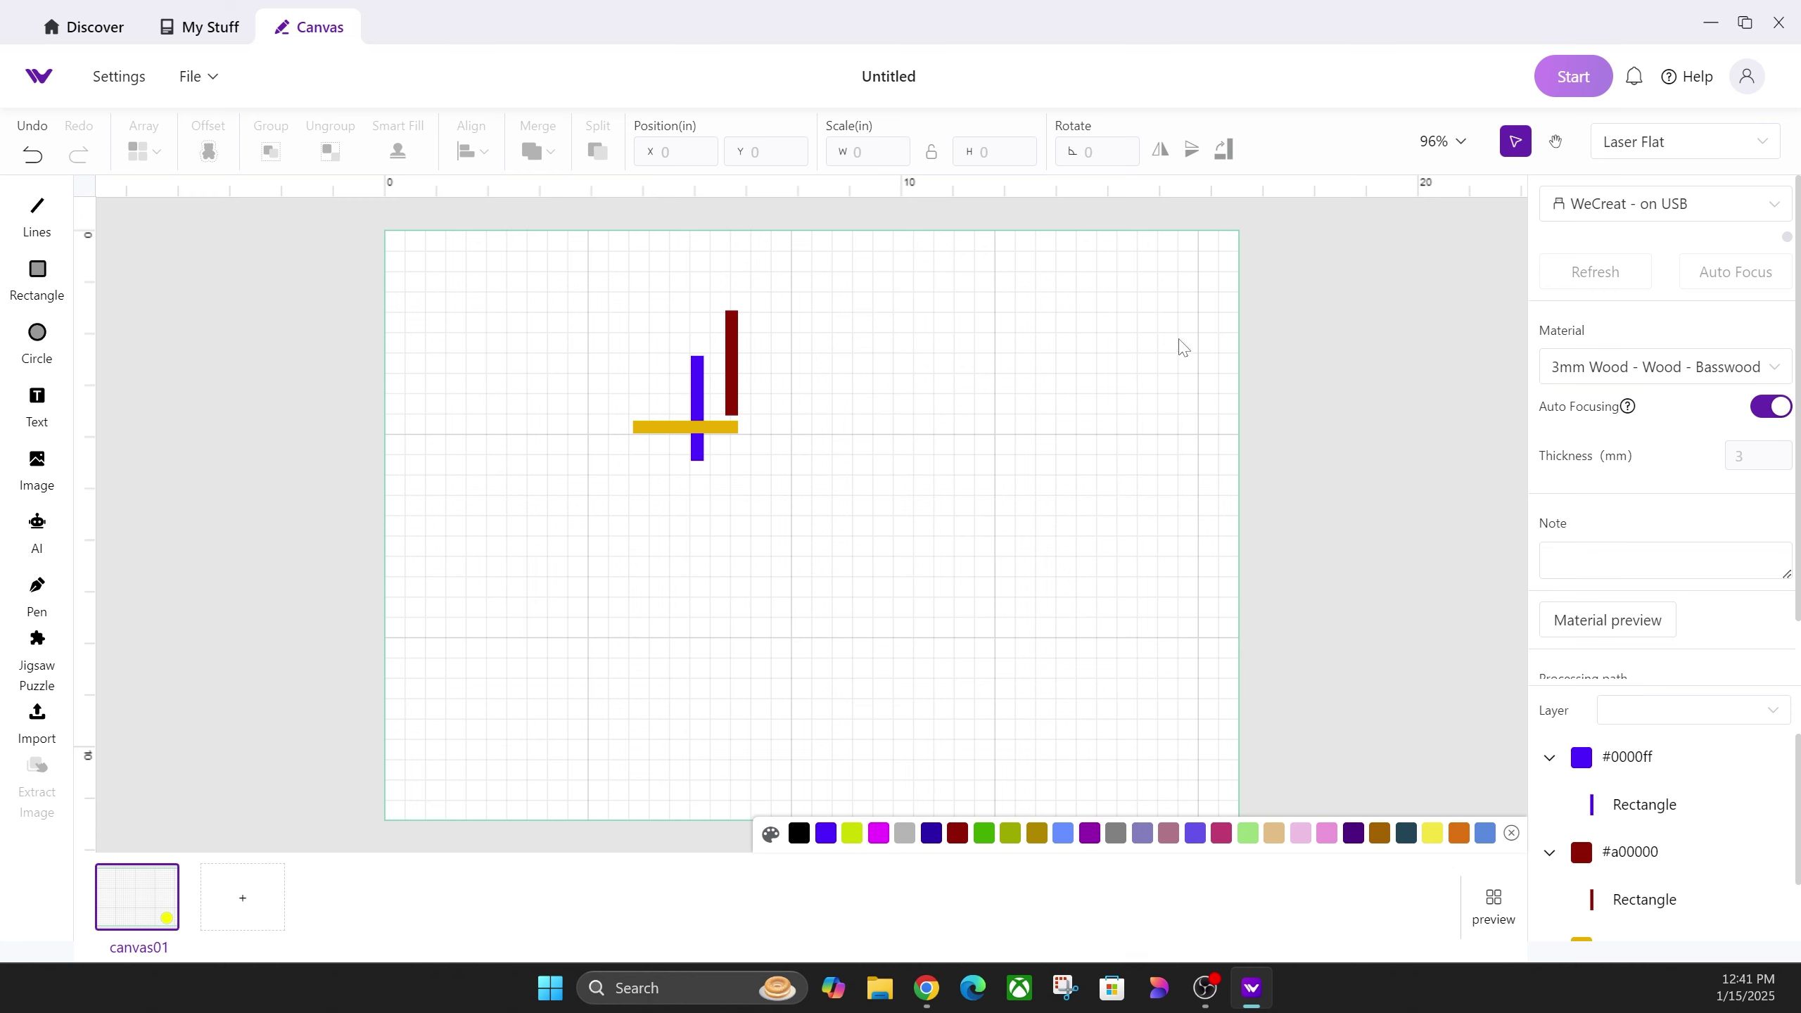
Pan the canvas with the Hand tool and zoom to 106%, and return to the selection tool to pick the dark red rectangle.
{"action": "left_click", "coordinate": [1558, 147]}
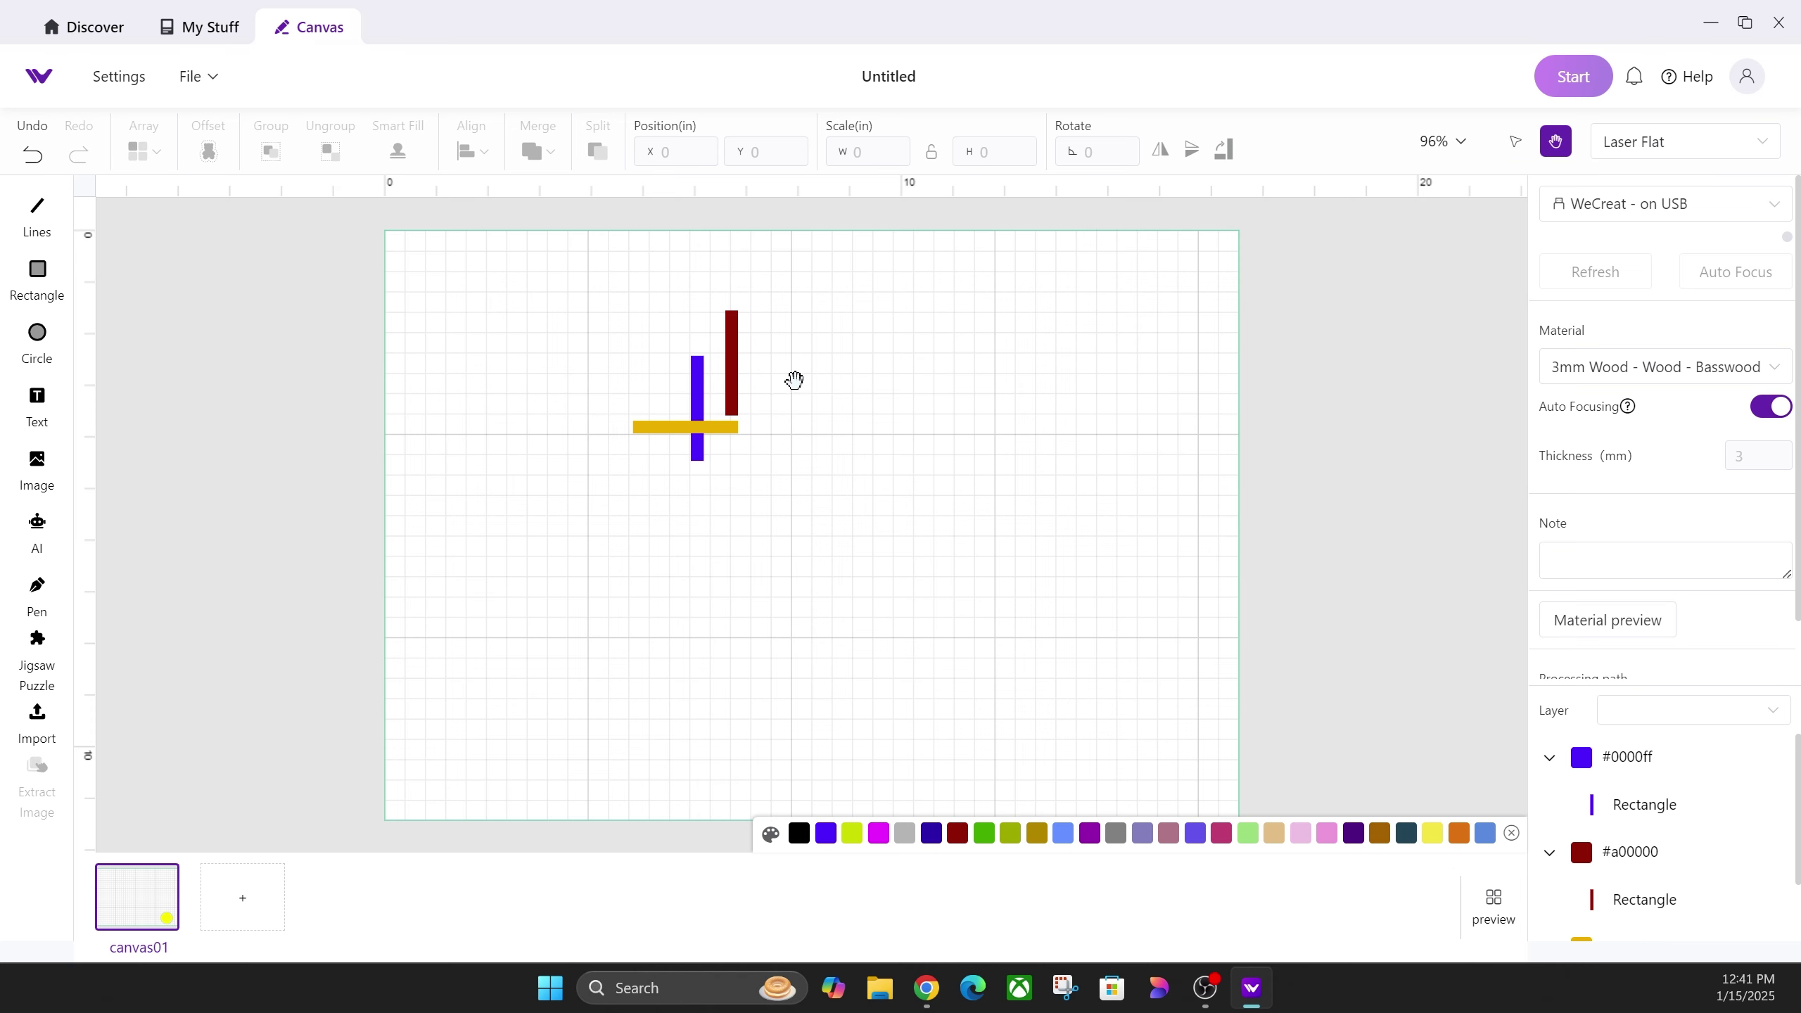
{"action": "left_click_drag", "start_coordinate": [796, 378], "coordinate": [784, 415]}
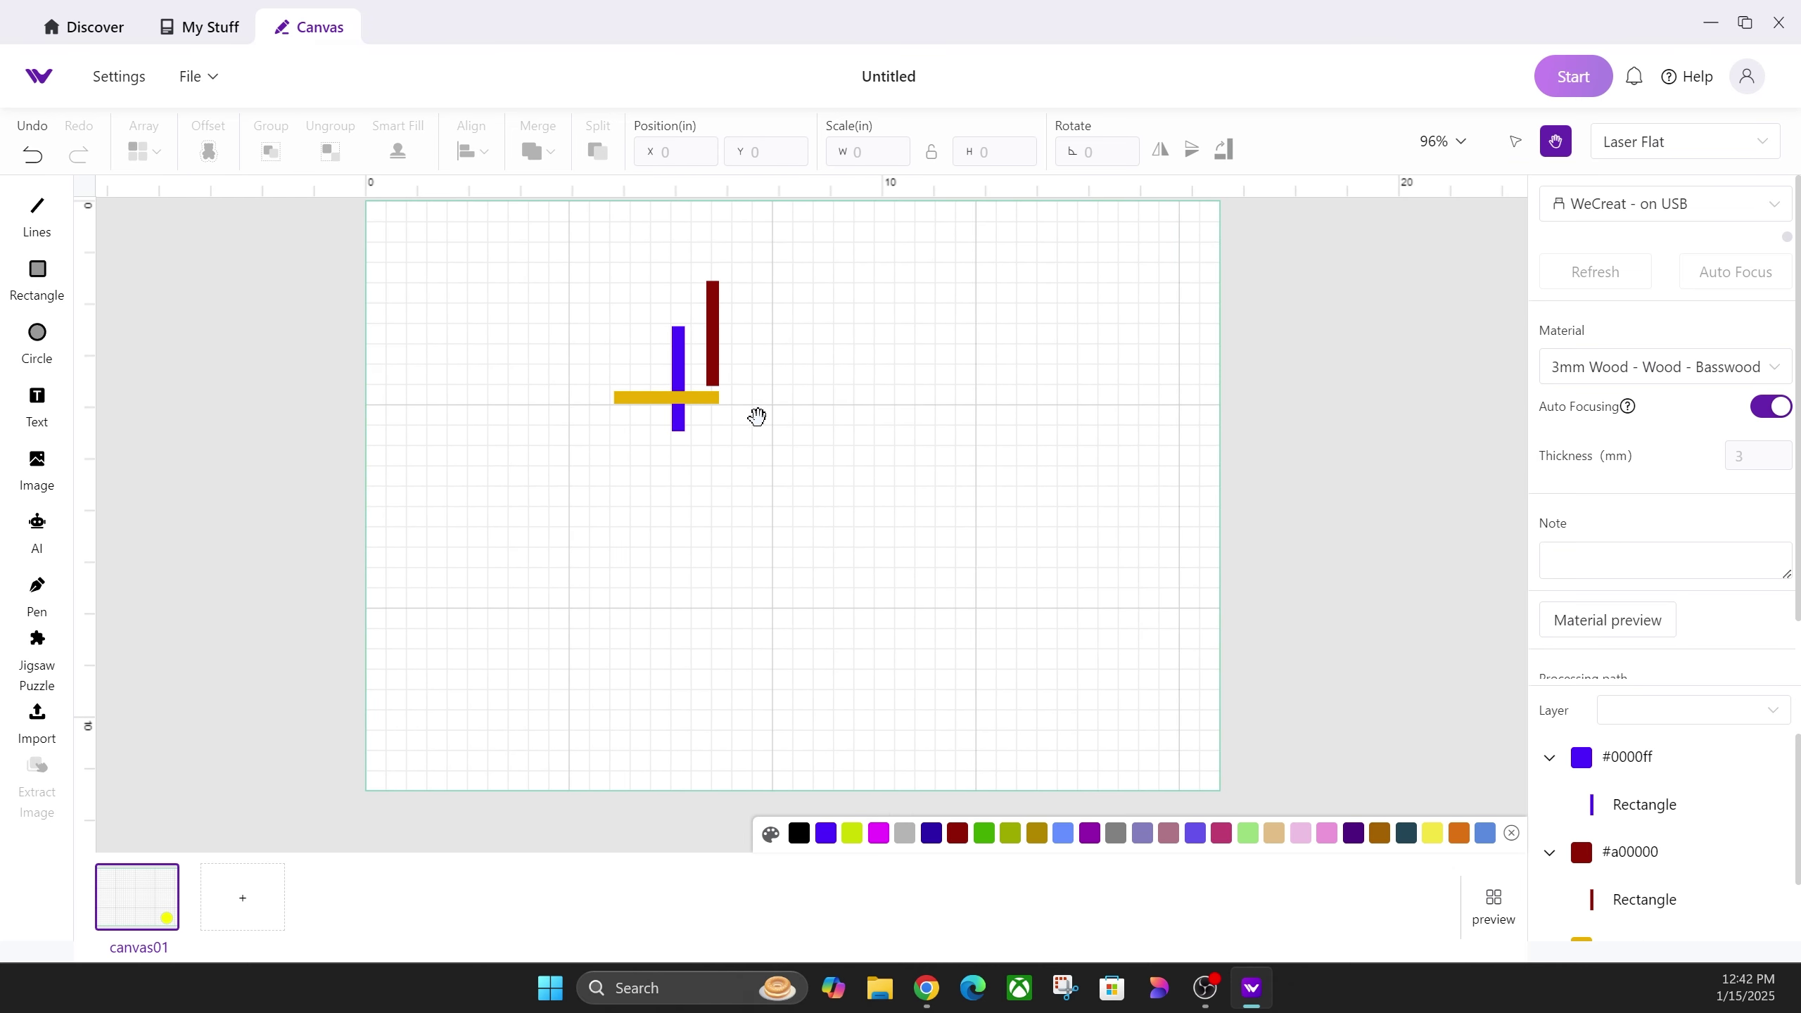
{"action": "scroll", "coordinate": [785, 414], "scroll_direction": "up", "scroll_amount": 2}
{"action": "scroll", "coordinate": [785, 411], "scroll_direction": "down", "scroll_amount": 3}
{"action": "scroll", "coordinate": [785, 408], "scroll_direction": "up", "scroll_amount": 2}
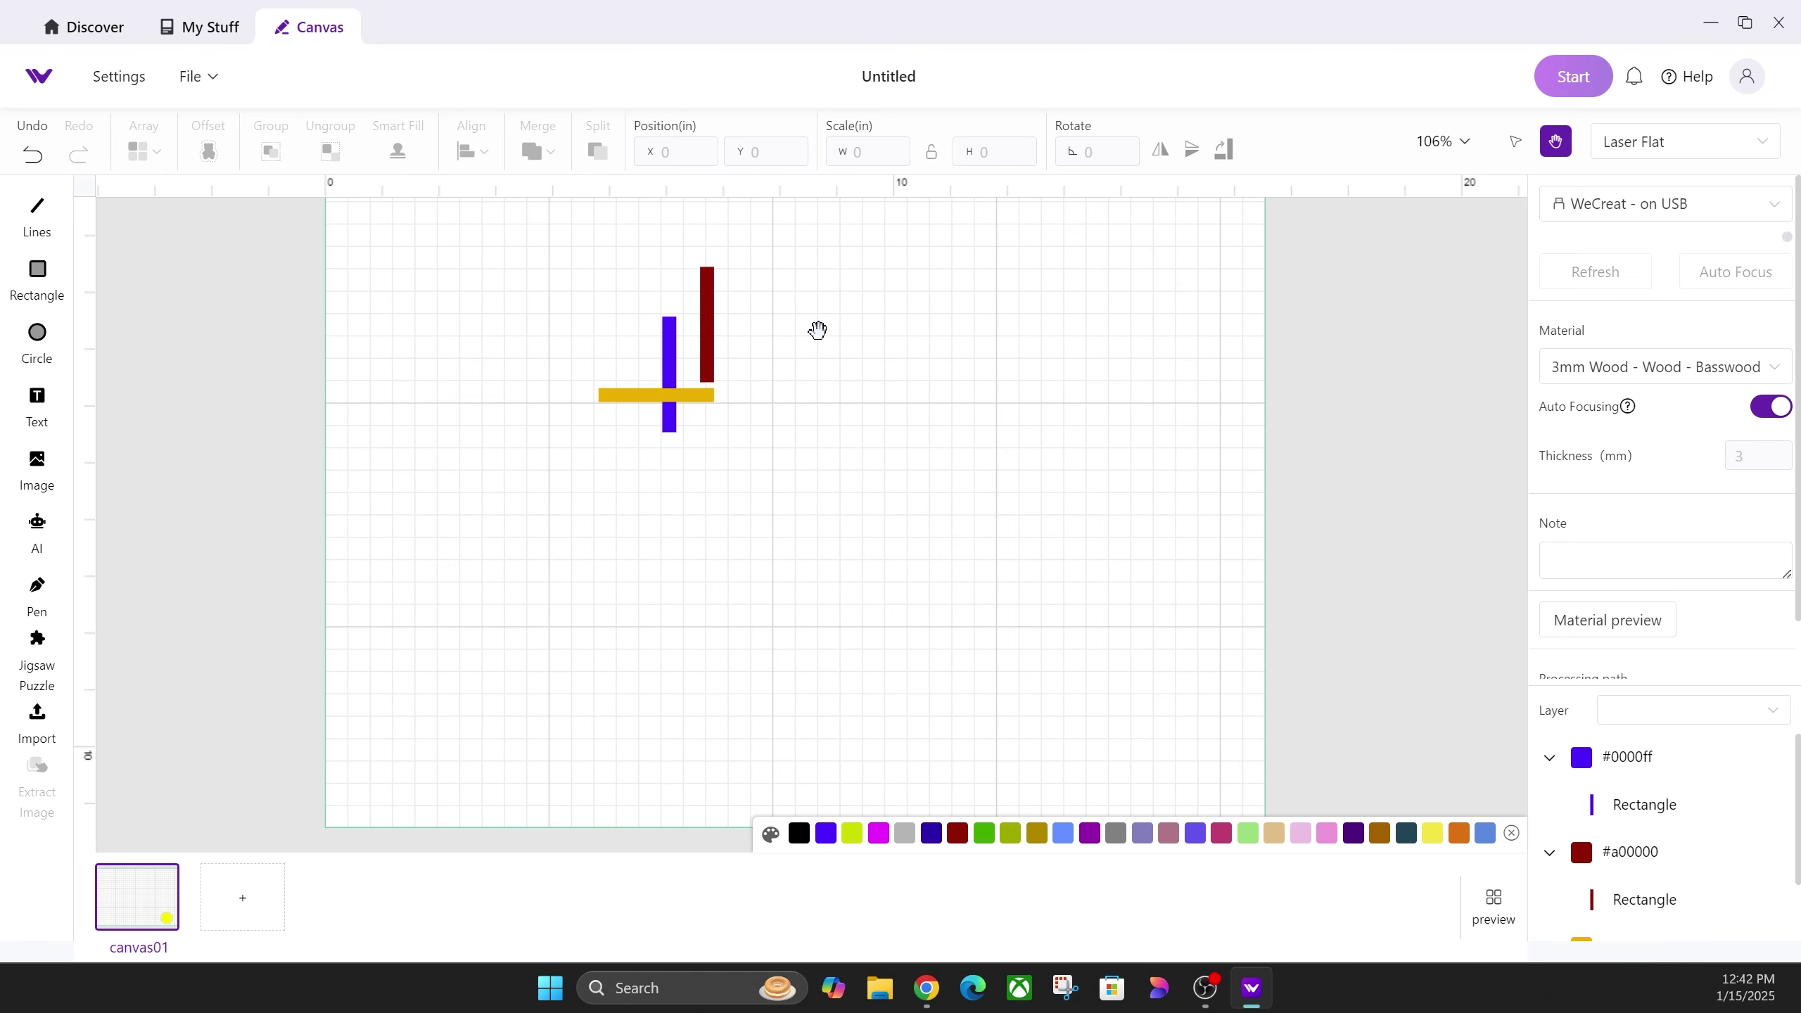
{"action": "left_click_drag", "start_coordinate": [816, 330], "coordinate": [804, 357]}
{"action": "left_click", "coordinate": [1513, 142]}
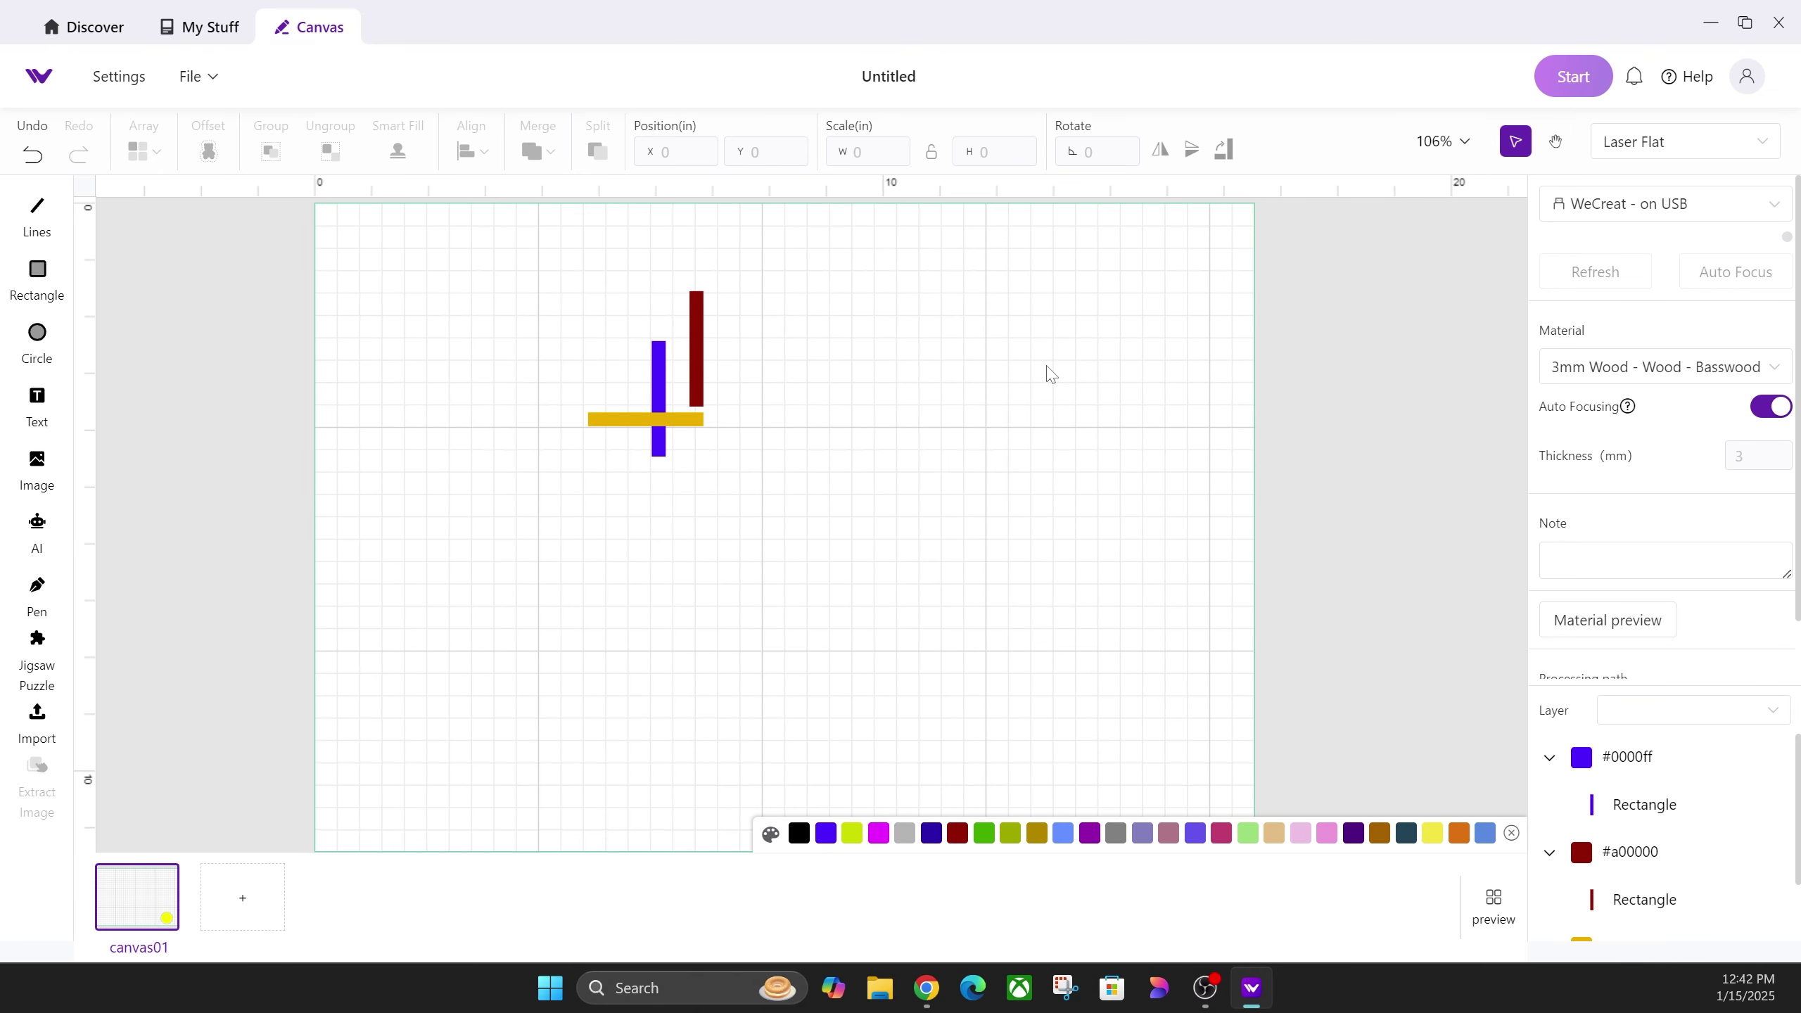
{"action": "left_click", "coordinate": [696, 349]}
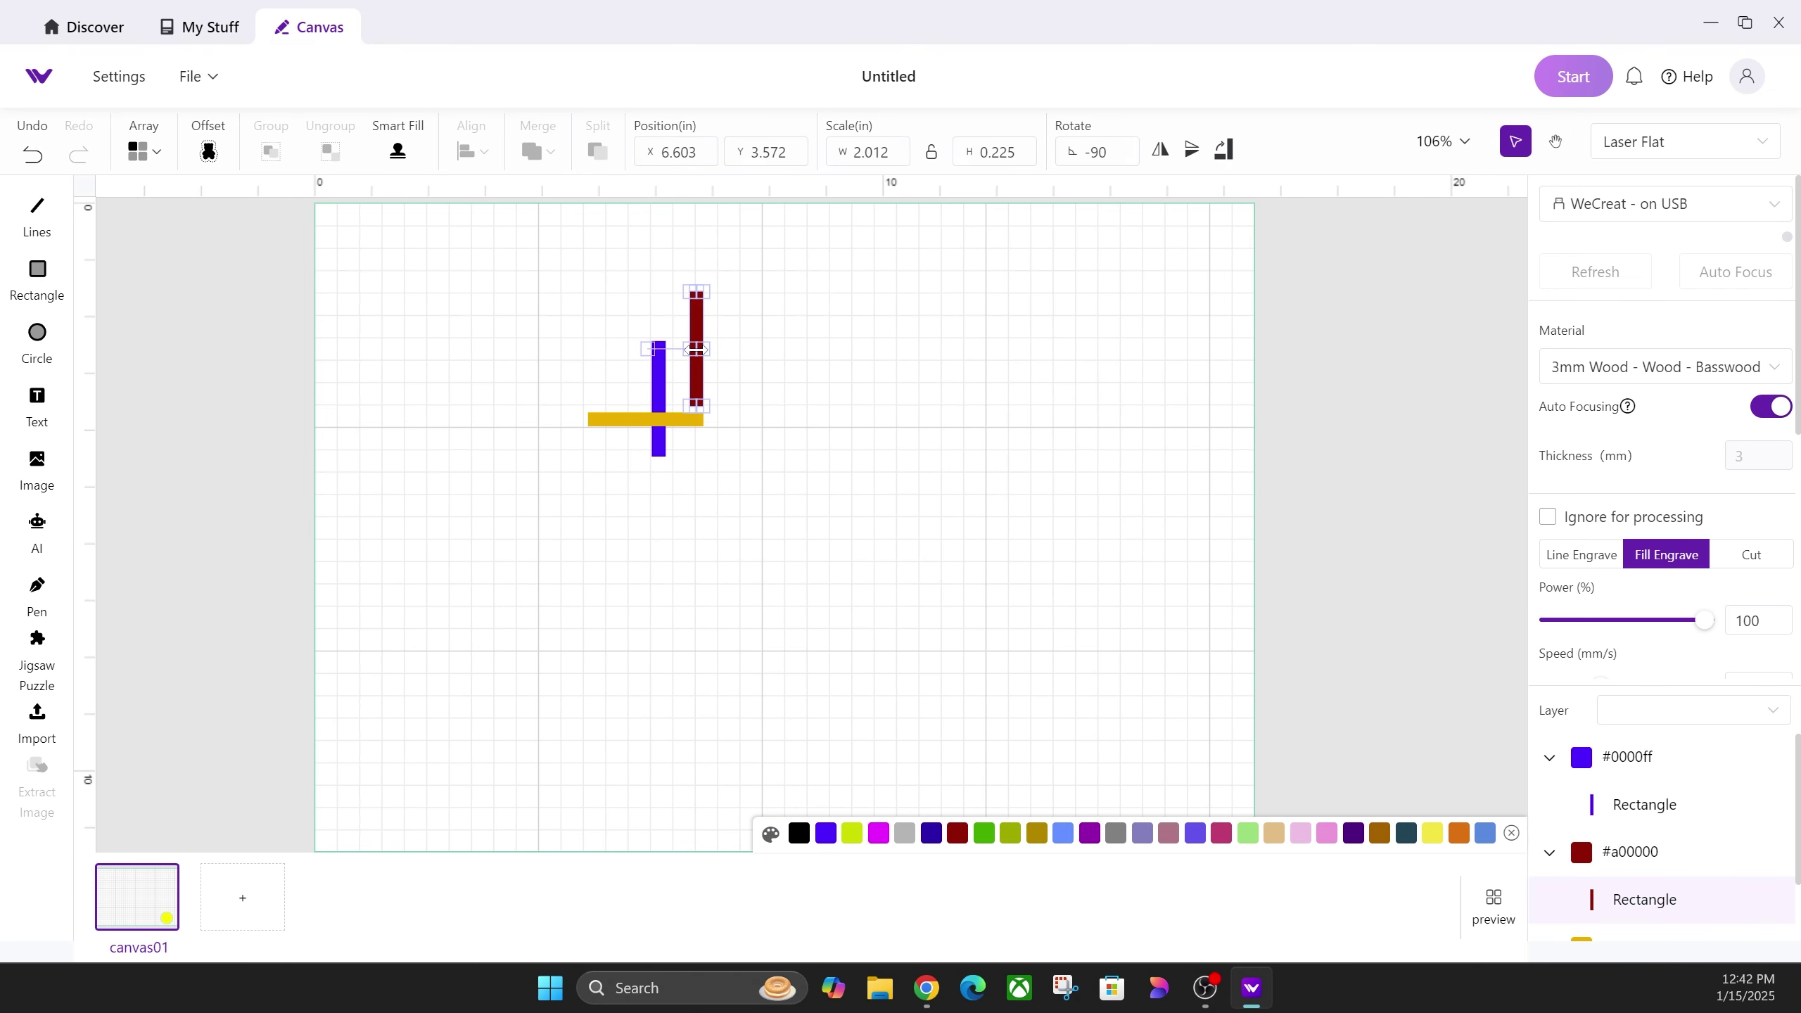
{"action": "left_click", "coordinate": [817, 413]}
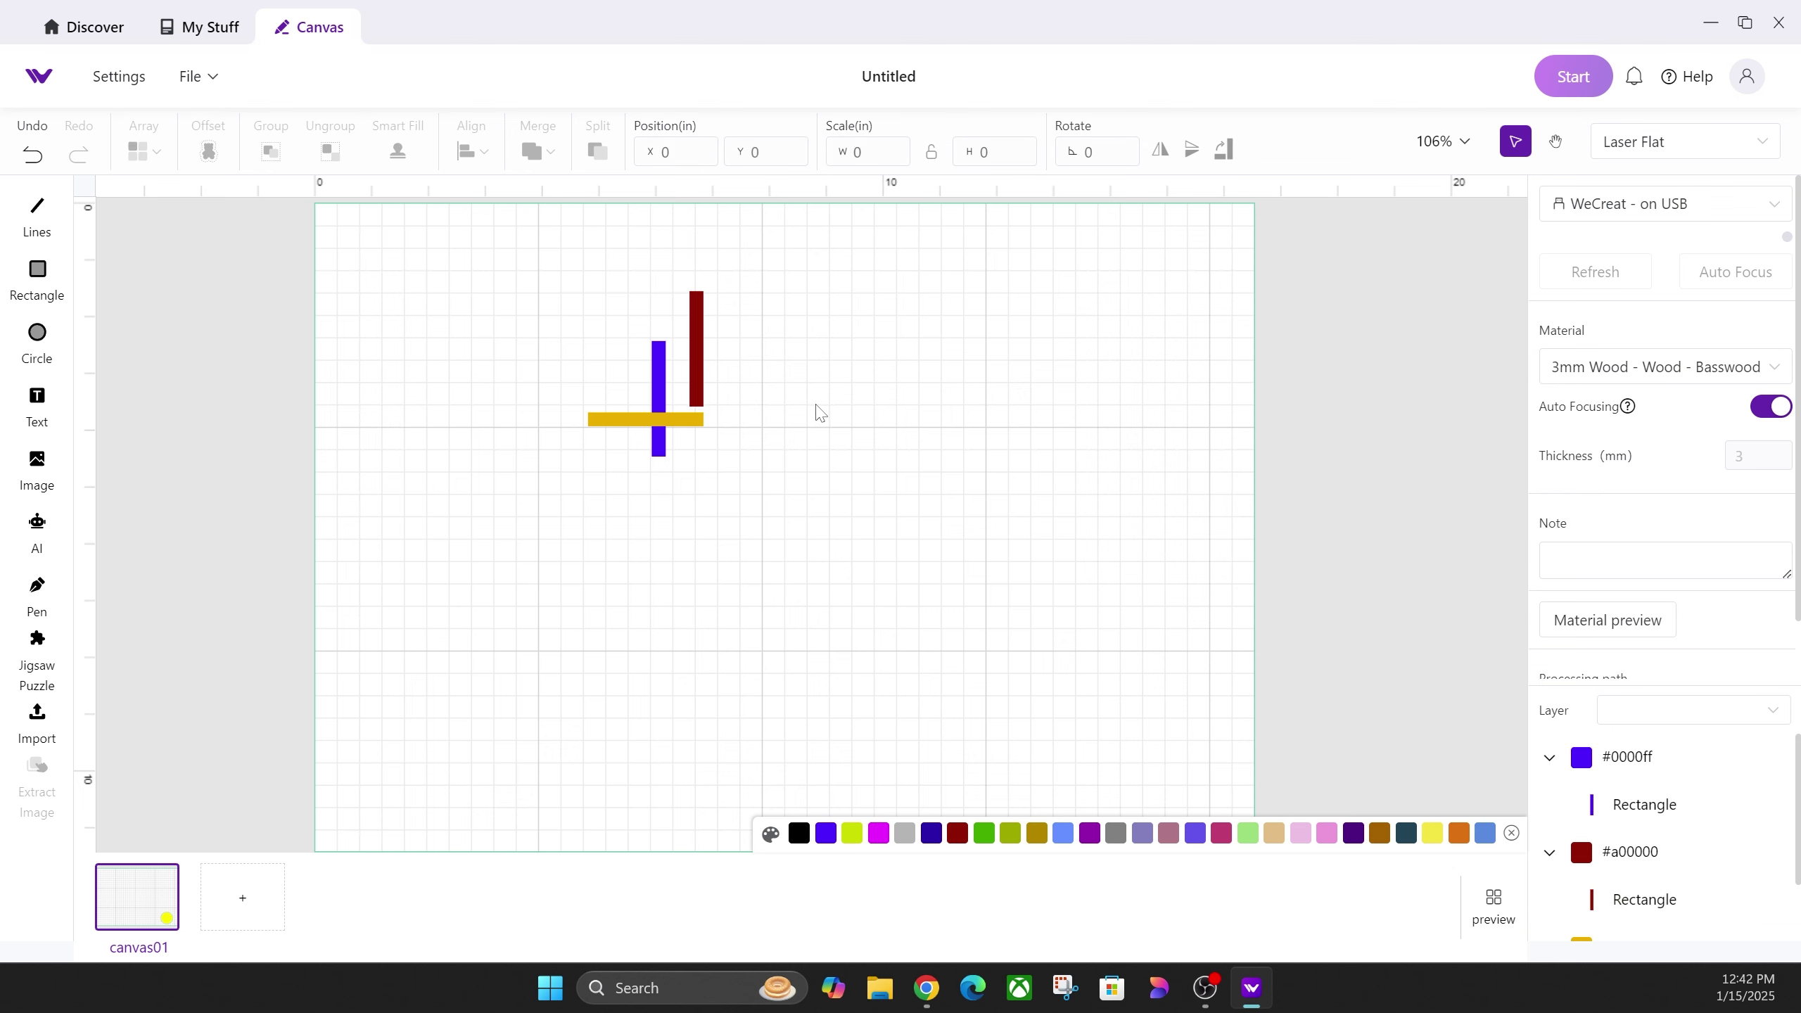
Show the available laser working modes besides Laser Flat.
{"action": "left_click", "coordinate": [1749, 151]}
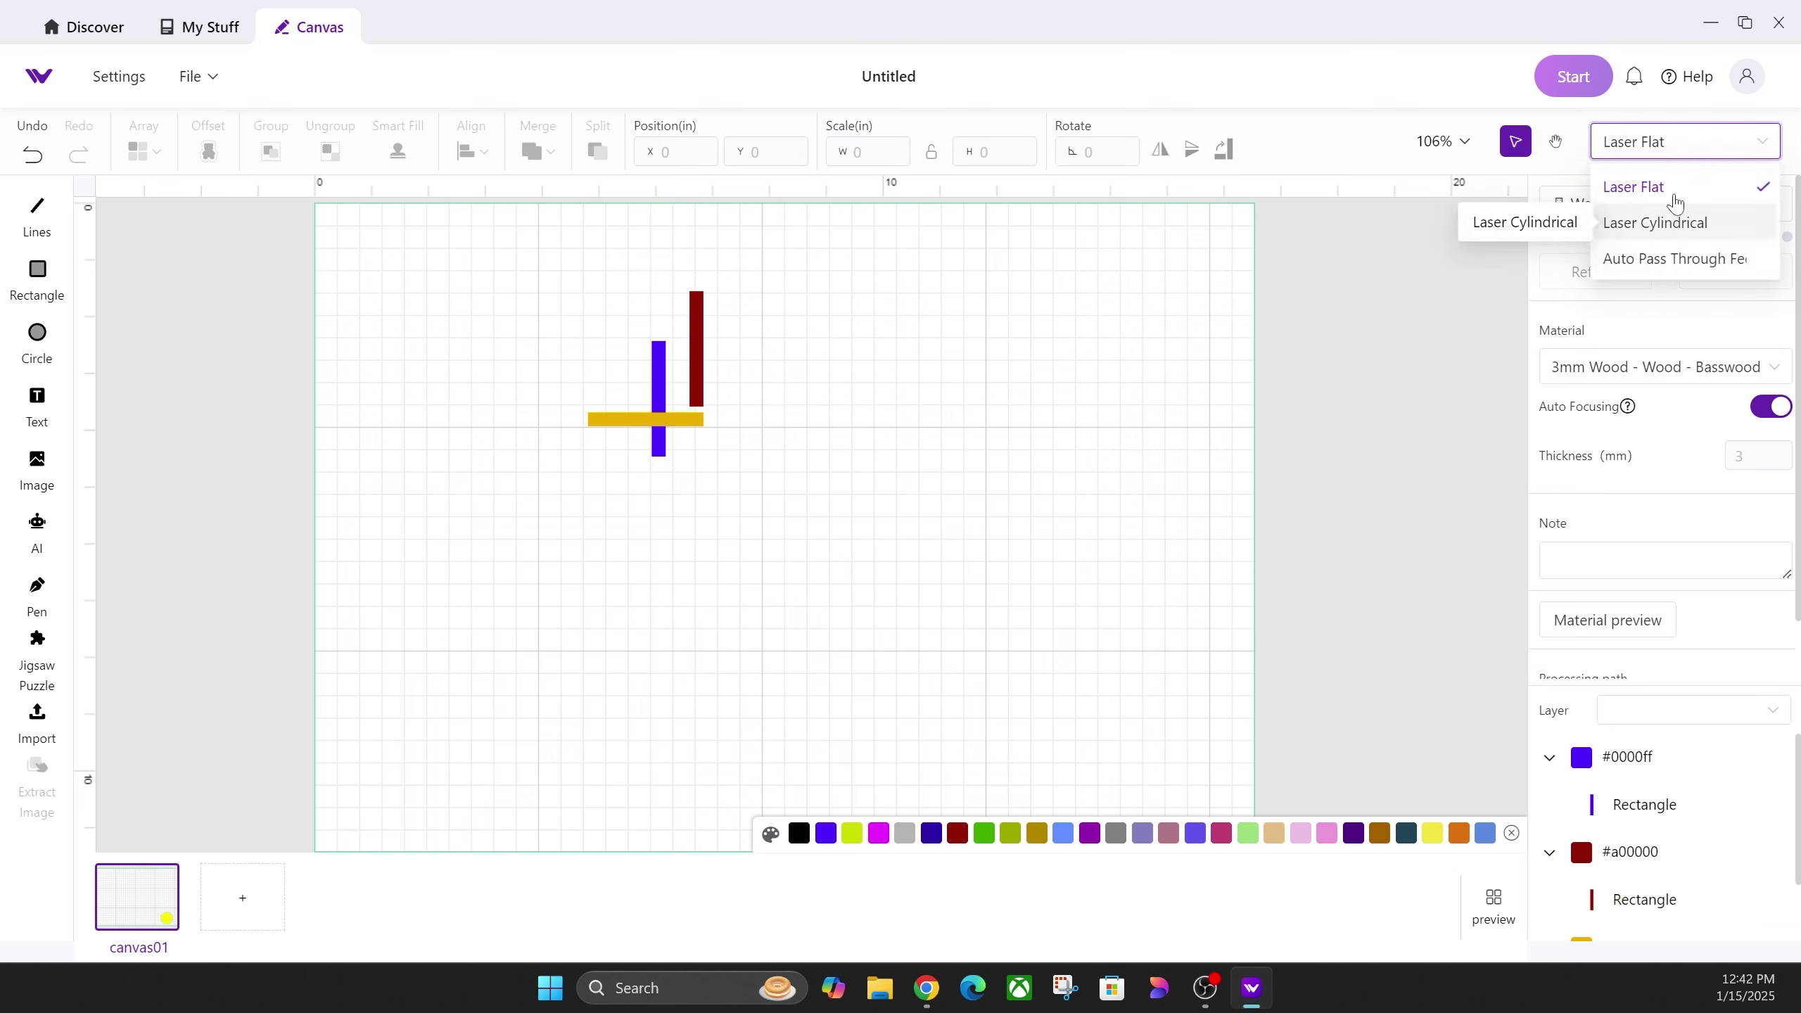